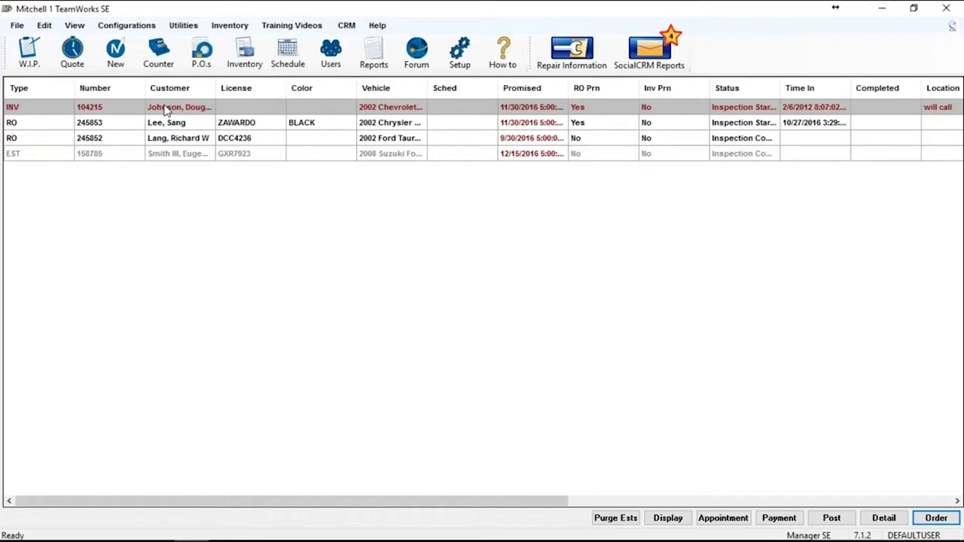
Step: Open the 2002 Chevrolet Cavalier invoice from the work-in-progress list and launch Report Pro from its ProPack
{"action": "double_click", "coordinate": [166, 108]}
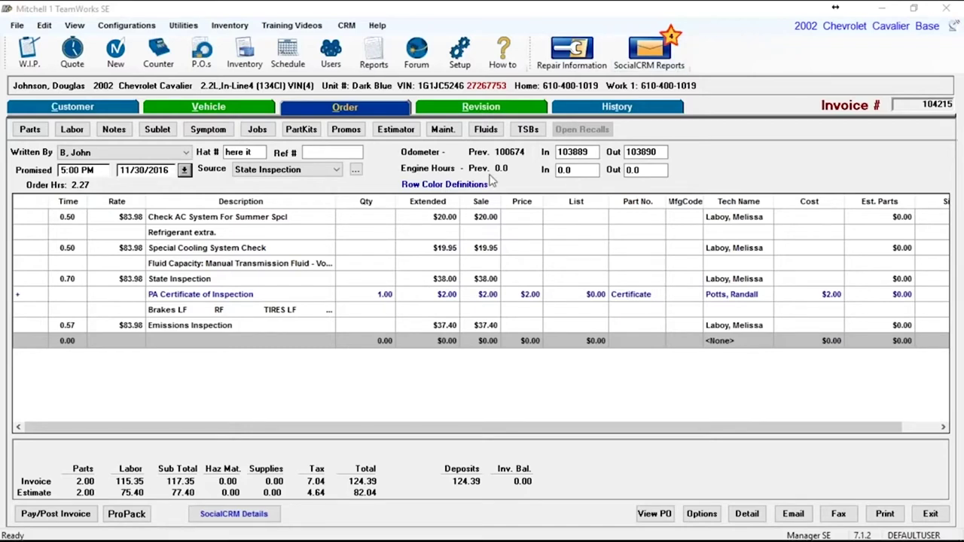
{"action": "left_click", "coordinate": [127, 513]}
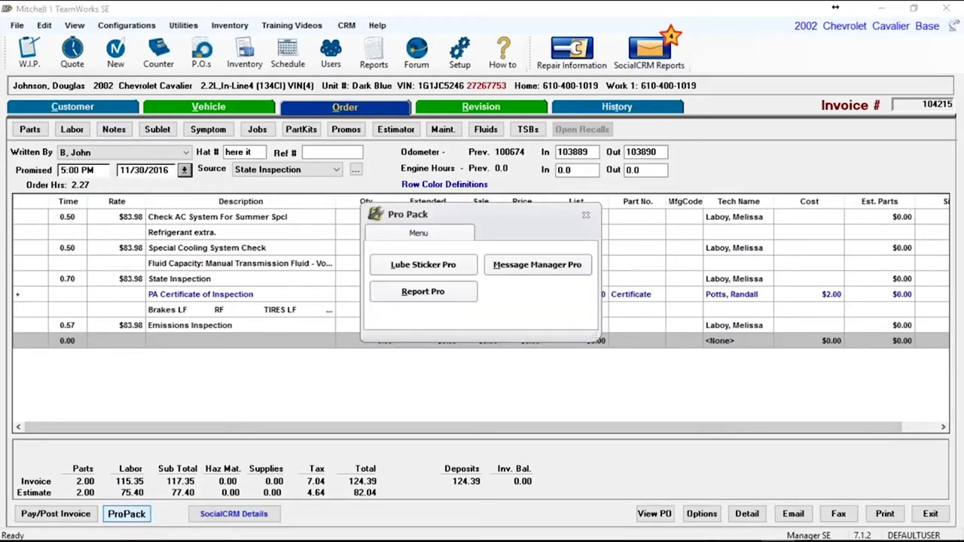
{"action": "left_click", "coordinate": [407, 294]}
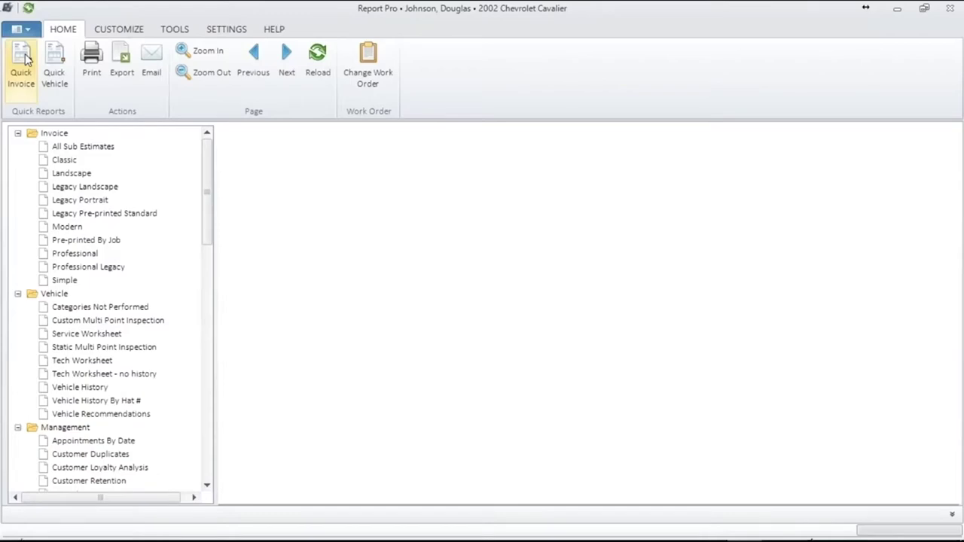
Step: Load the Tech Worksheet vehicle report for the Cavalier invoice in Report Pro
{"action": "key", "text": "alt+Tab"}
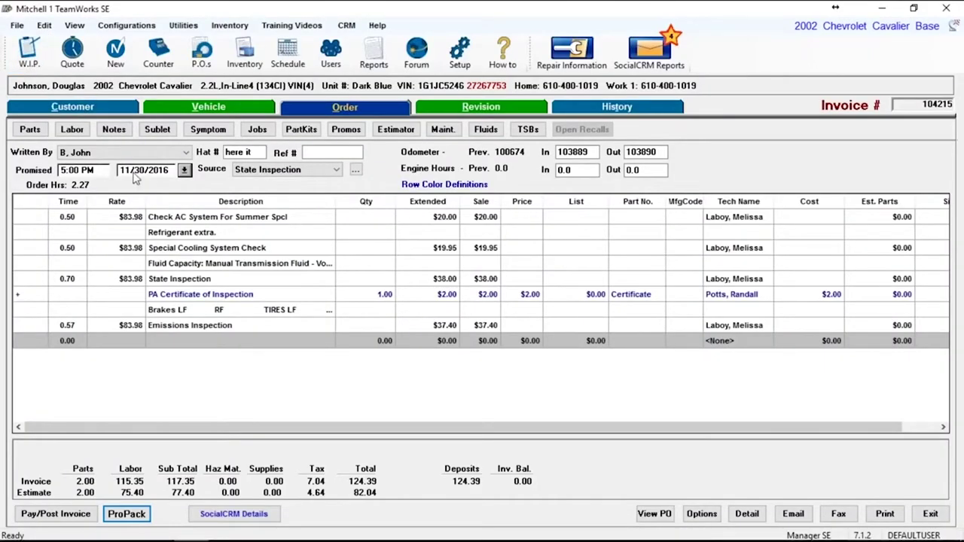
{"action": "key", "text": "alt+Tab"}
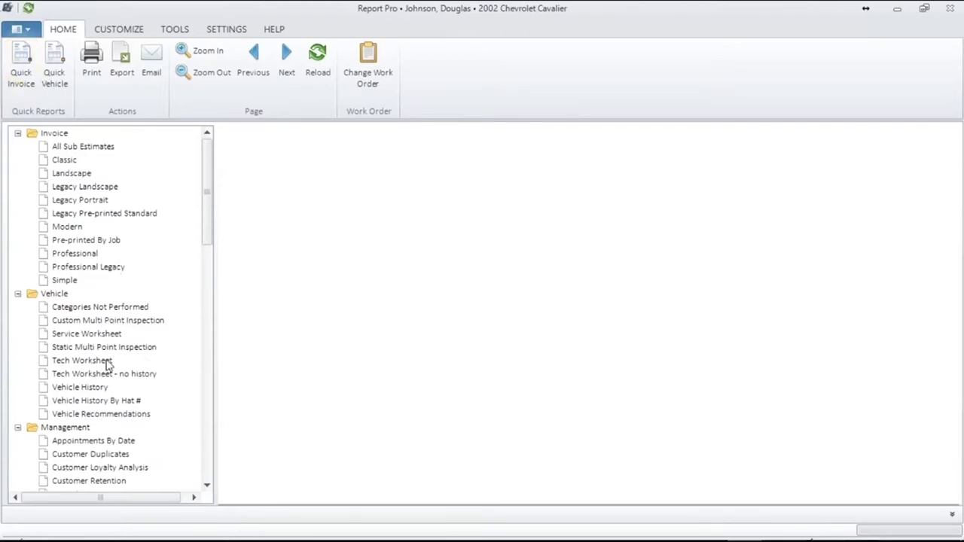
{"action": "left_click", "coordinate": [75, 362]}
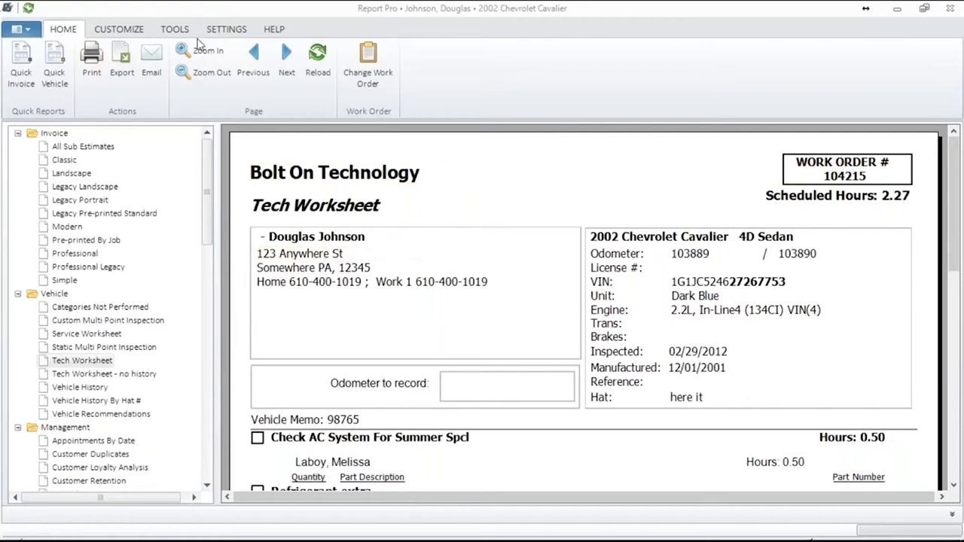
Step: Review the file formats offered for exporting the Tech Worksheet and leave the export without saving
{"action": "left_click", "coordinate": [127, 62]}
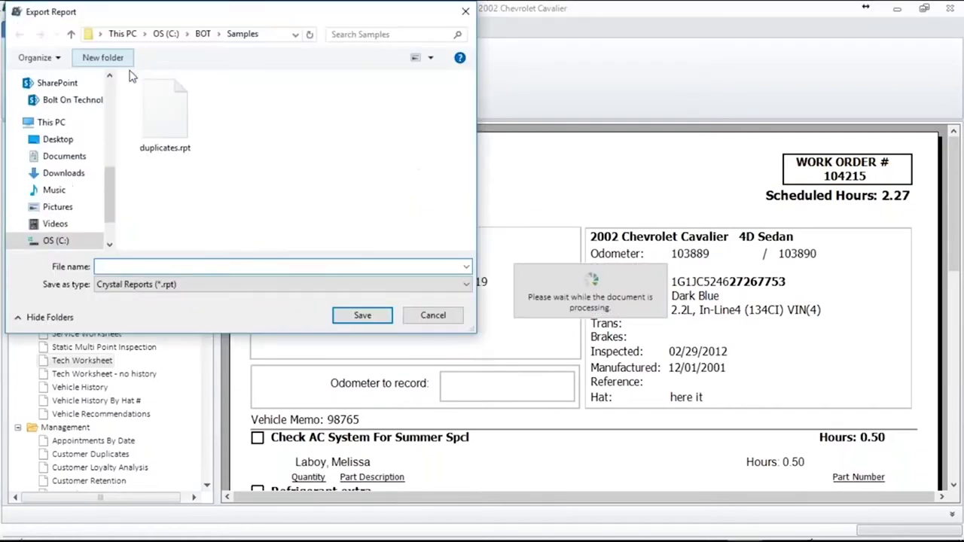
{"action": "left_click", "coordinate": [464, 285]}
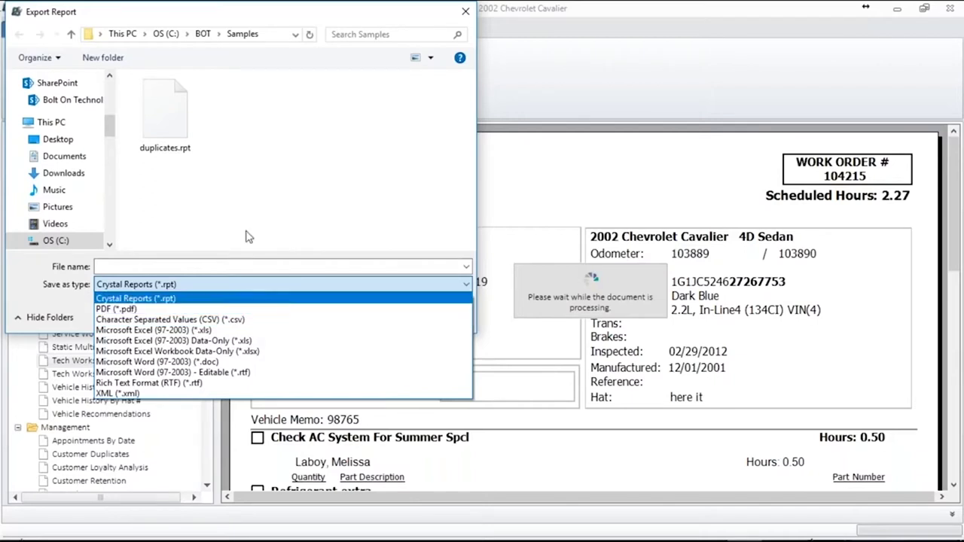
{"action": "left_click", "coordinate": [352, 286]}
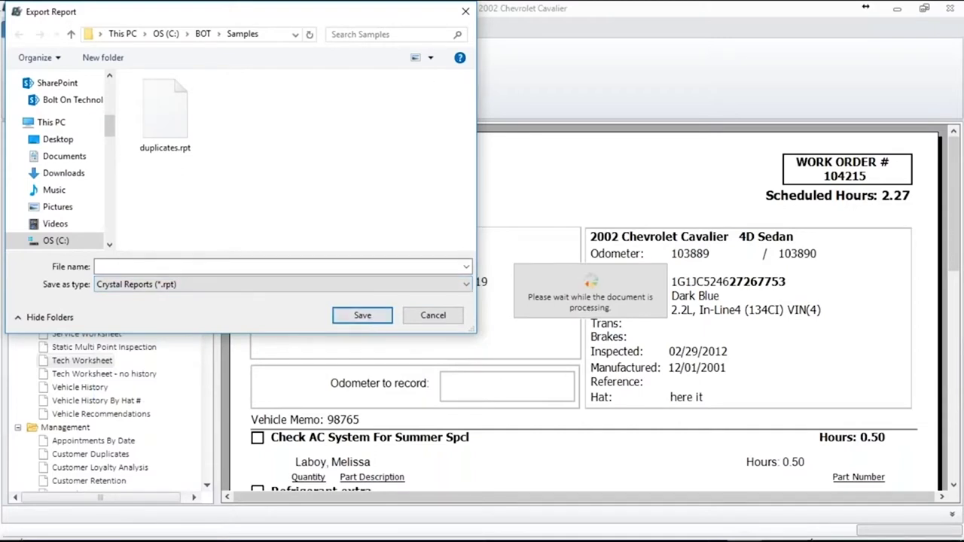
{"action": "left_click", "coordinate": [466, 12]}
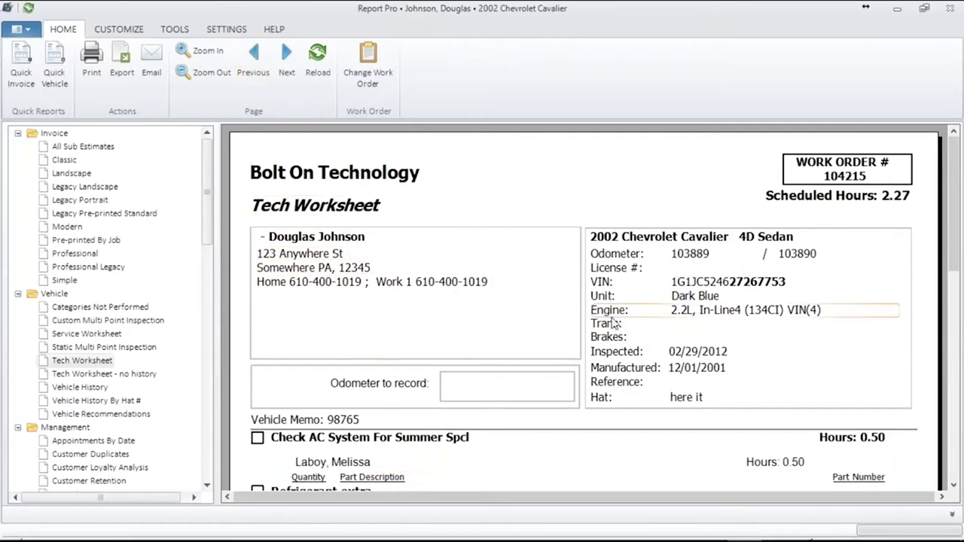
Step: View the Tech Worksheet as a full page and enlarged again, and examine its second page to the end
{"action": "left_click", "coordinate": [202, 75]}
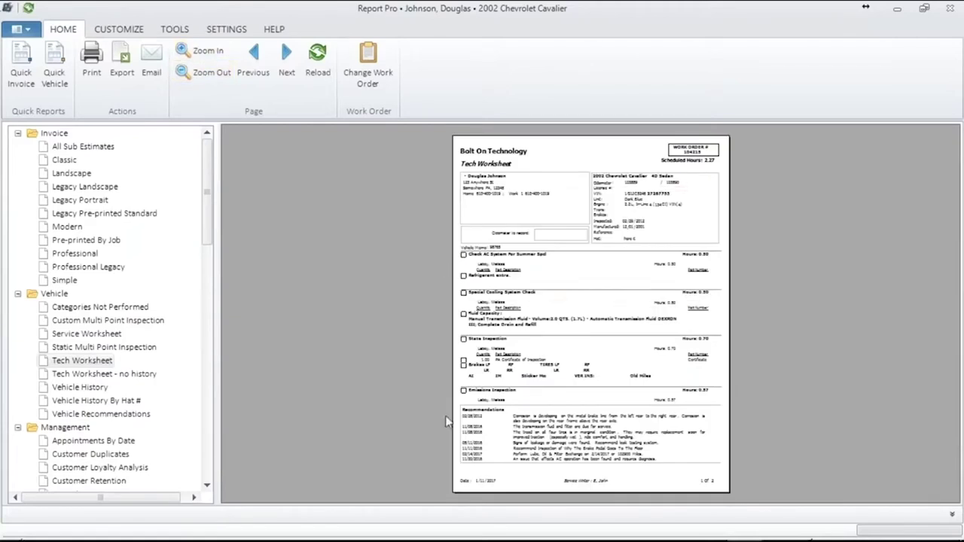
{"action": "left_click", "coordinate": [191, 52]}
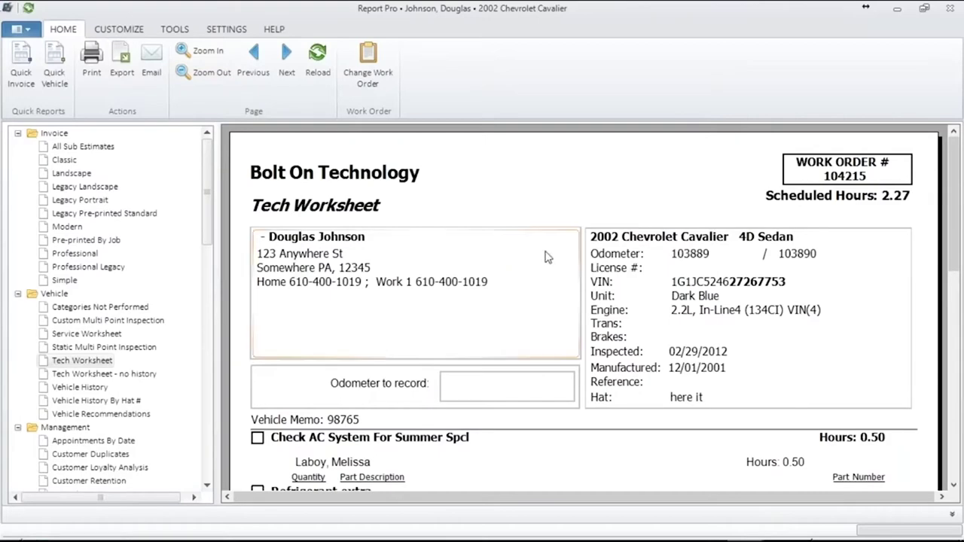
{"action": "left_click", "coordinate": [286, 60]}
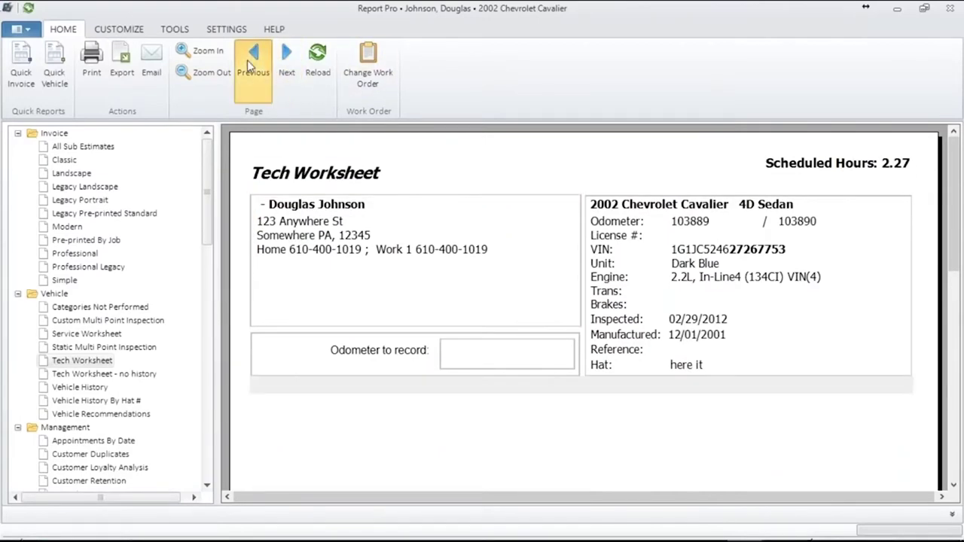
{"action": "left_click", "coordinate": [247, 60]}
{"action": "left_click", "coordinate": [281, 59]}
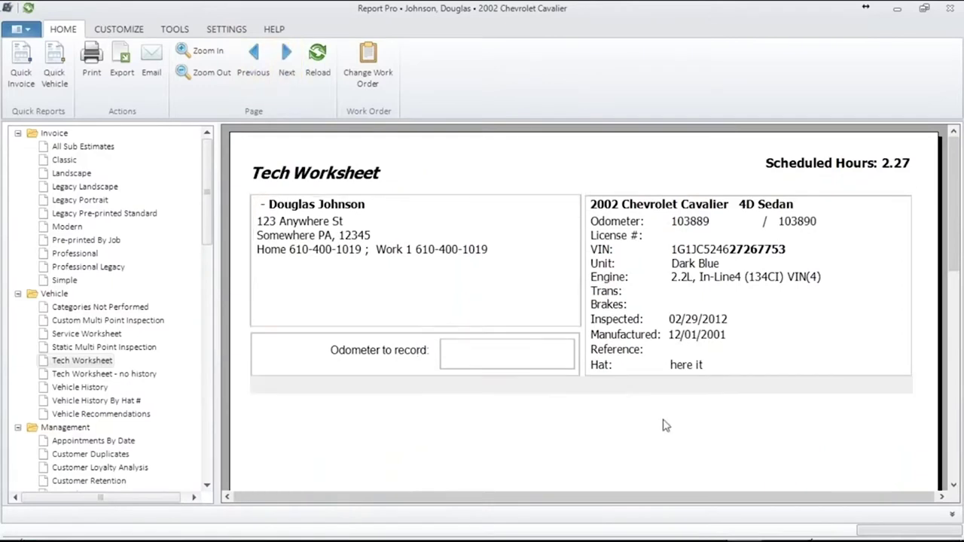
{"action": "scroll", "coordinate": [962, 354], "scroll_direction": "down", "scroll_amount": 5}
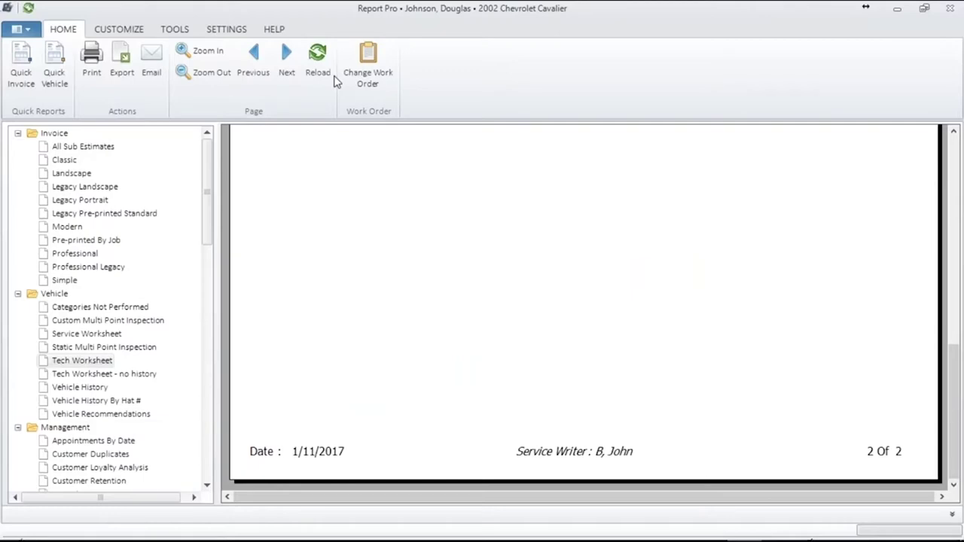
Step: Check the open order in Mitchell 1 TeamWorks SE, return to Report Pro and reload the Tech Worksheet
{"action": "key", "text": "alt+Tab"}
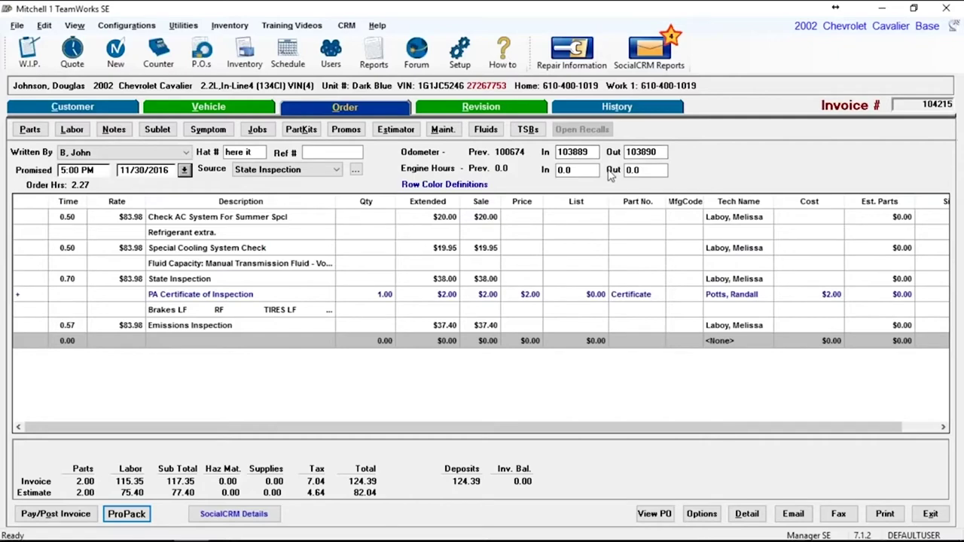
{"action": "key", "text": "alt+Tab"}
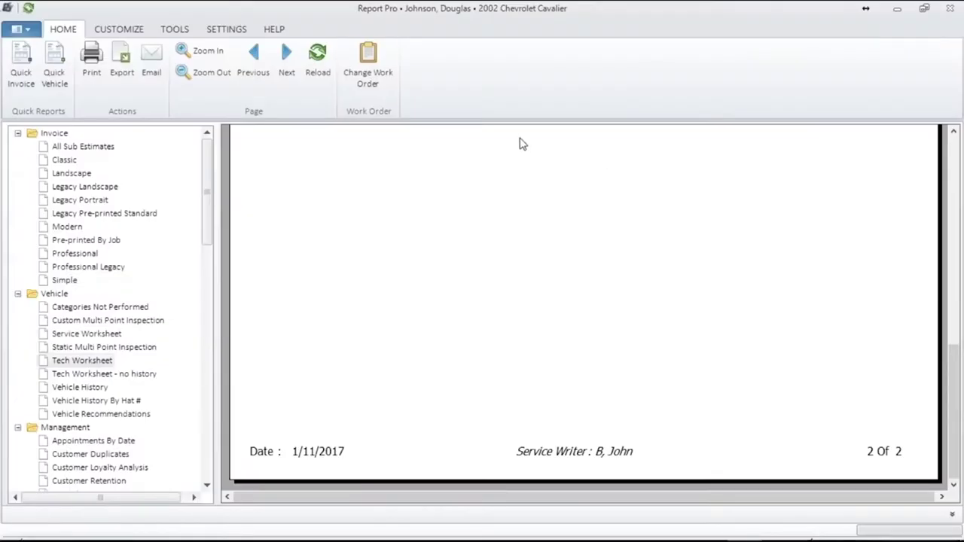
{"action": "left_click", "coordinate": [318, 52]}
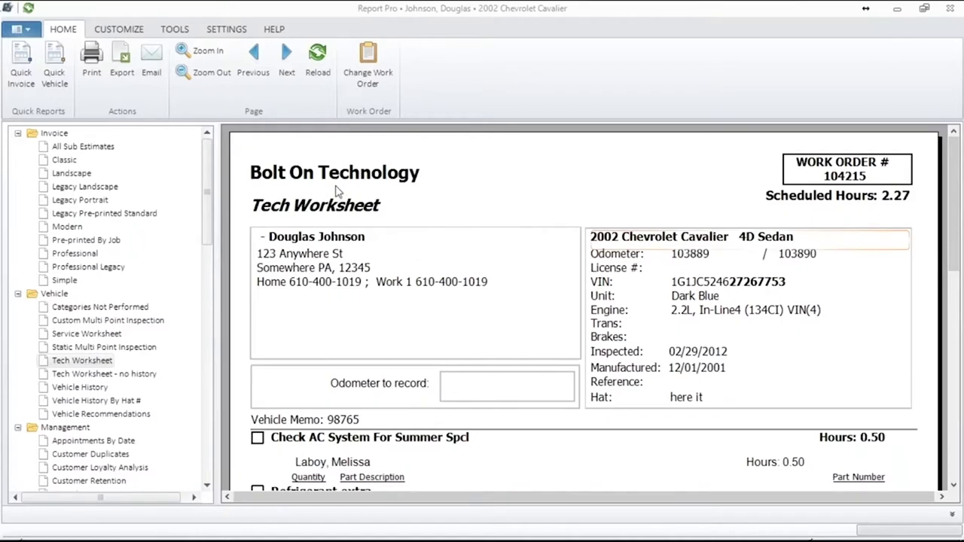
Step: Try to email the Tech Worksheet, review the email setup options and close them without entering anything
{"action": "left_click", "coordinate": [153, 57]}
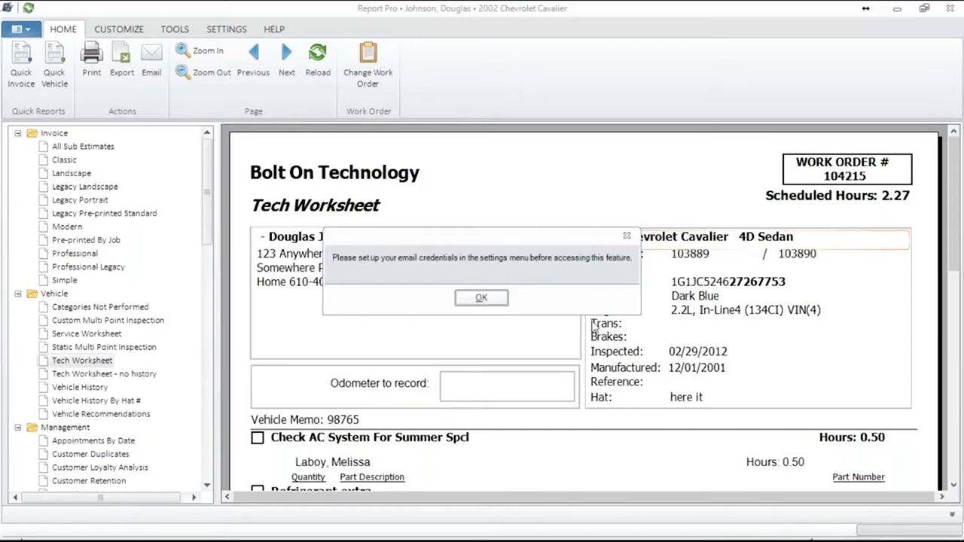
{"action": "left_click", "coordinate": [479, 299]}
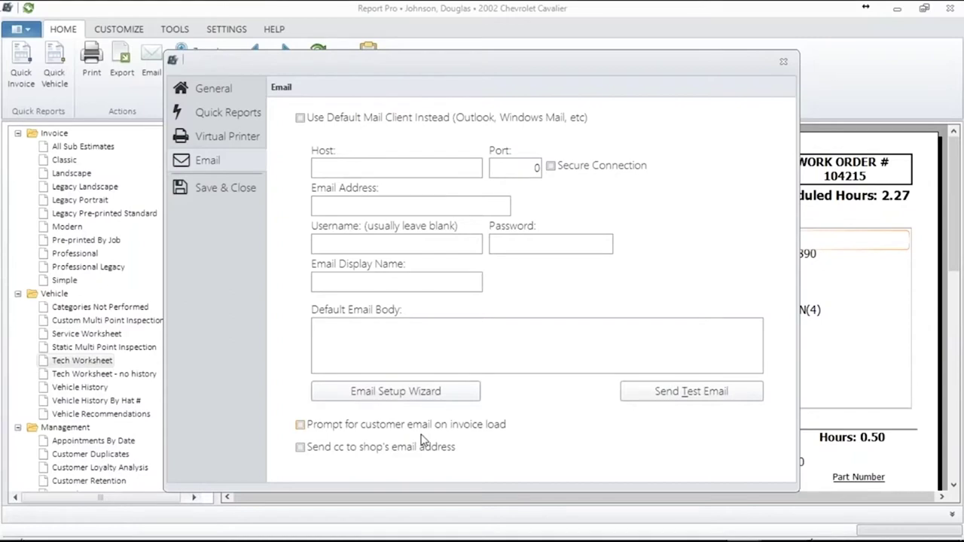
{"action": "left_click", "coordinate": [782, 63]}
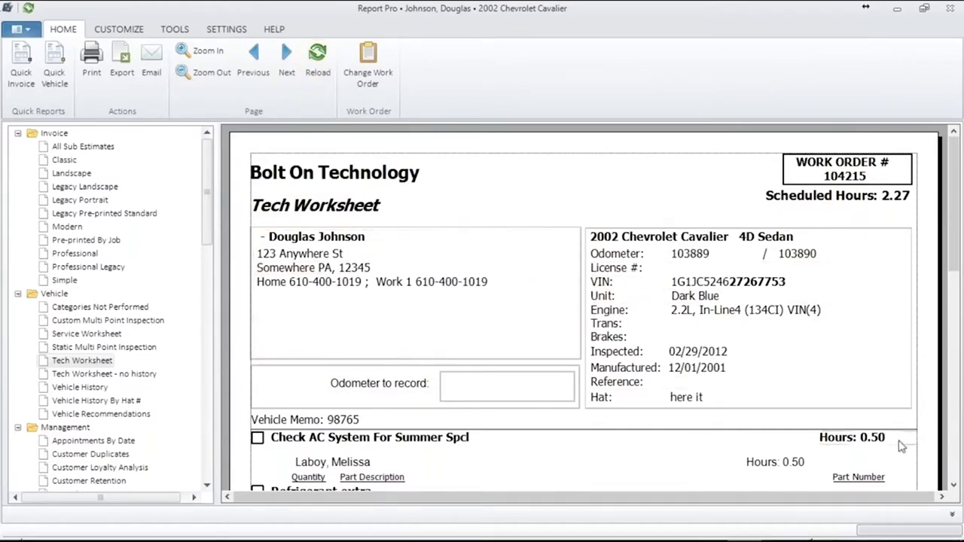
Step: Expand the report's invoice number parameter to inspect it and collapse it again
{"action": "left_click", "coordinate": [953, 516]}
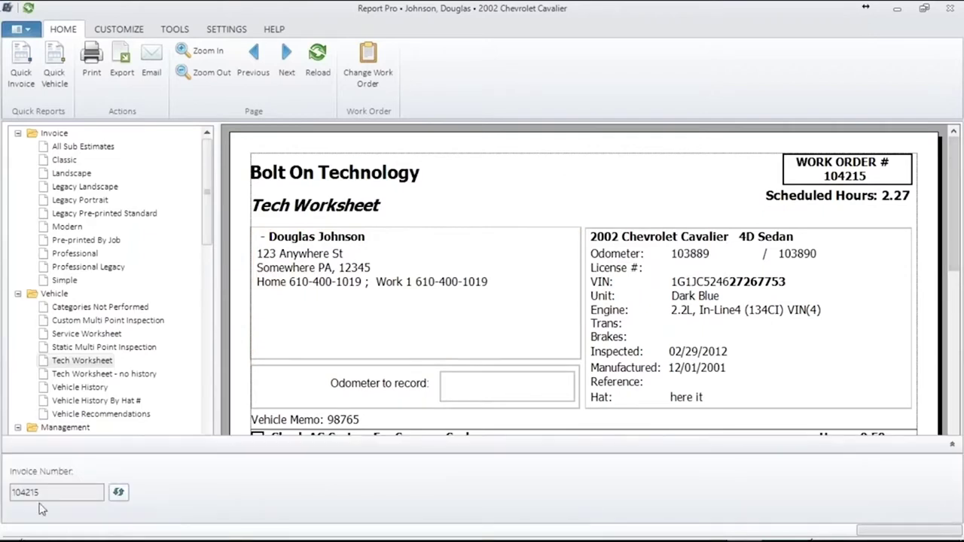
{"action": "left_click_drag", "start_coordinate": [41, 492], "coordinate": [15, 495]}
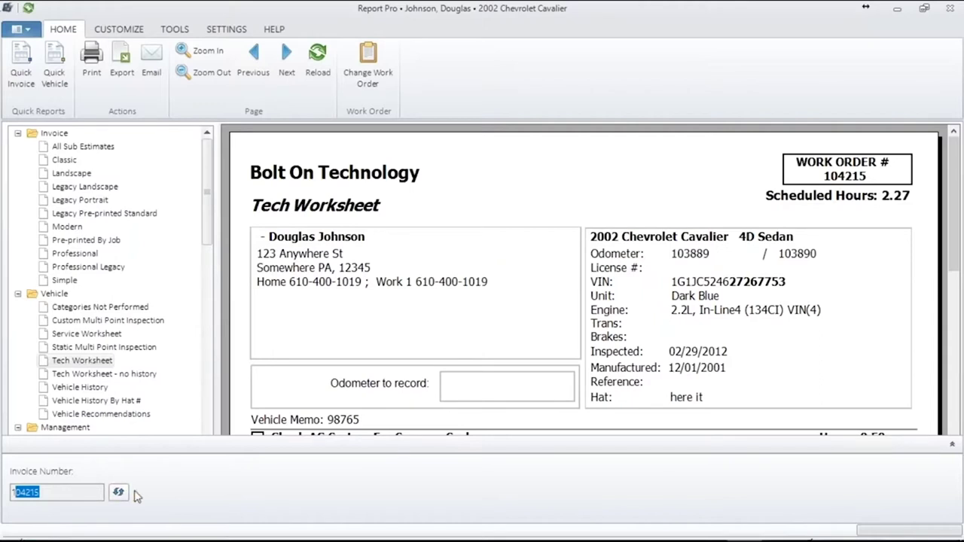
{"action": "left_click", "coordinate": [953, 445]}
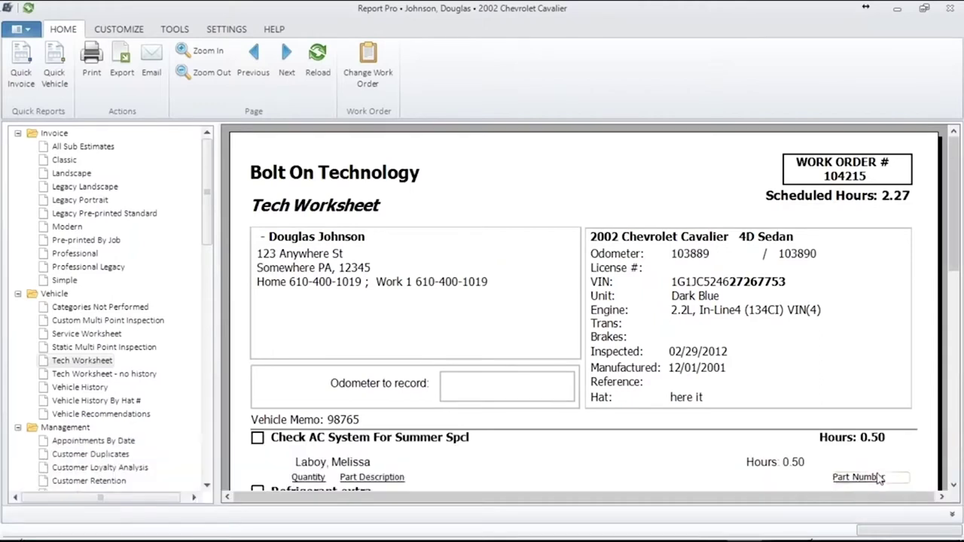
Step: Compare the work orders available for reports with the W.I.P. list in Mitchell 1 TeamWorks SE, and reselect the 2002 Chevrolet Cavalier invoice
{"action": "left_click", "coordinate": [373, 75]}
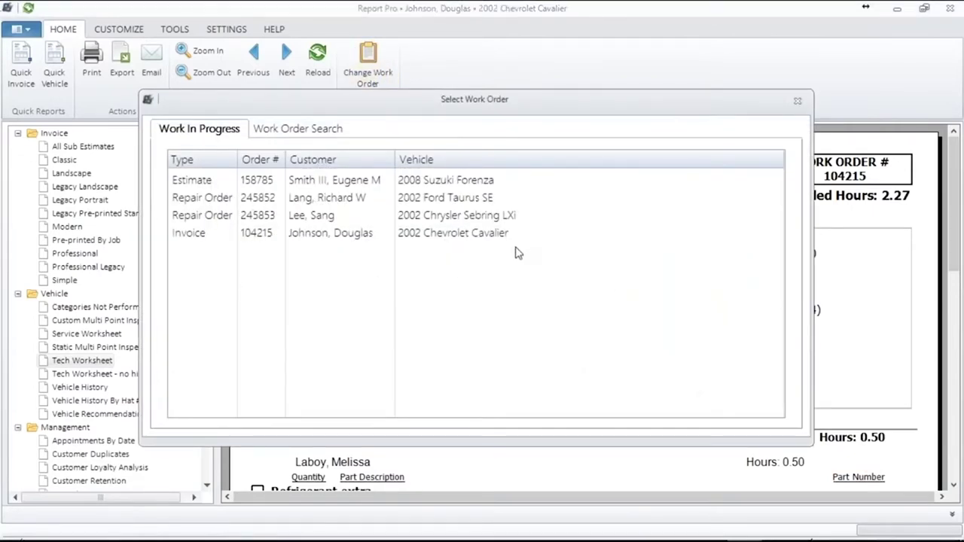
{"action": "key", "text": "alt+Tab"}
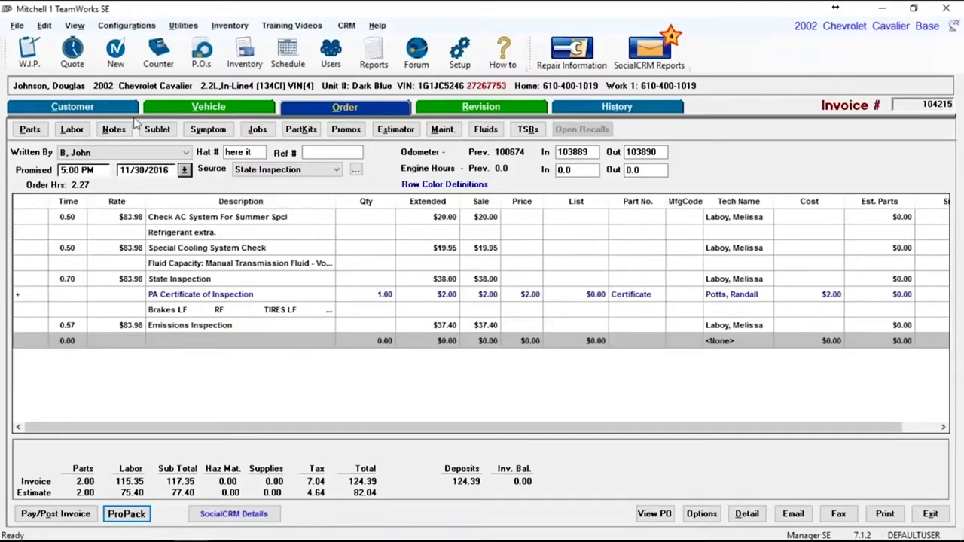
{"action": "left_click", "coordinate": [29, 53]}
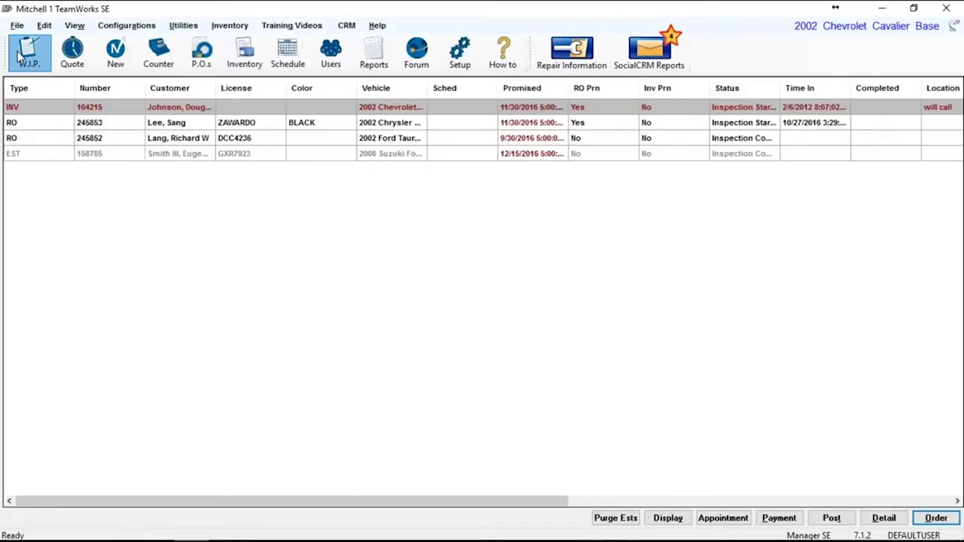
{"action": "key", "text": "alt+Tab"}
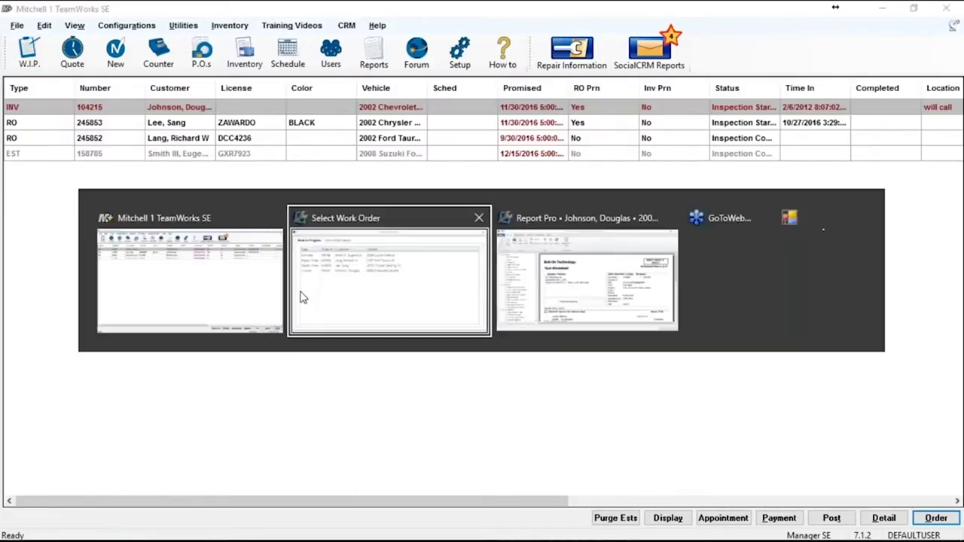
{"action": "left_click", "coordinate": [299, 297]}
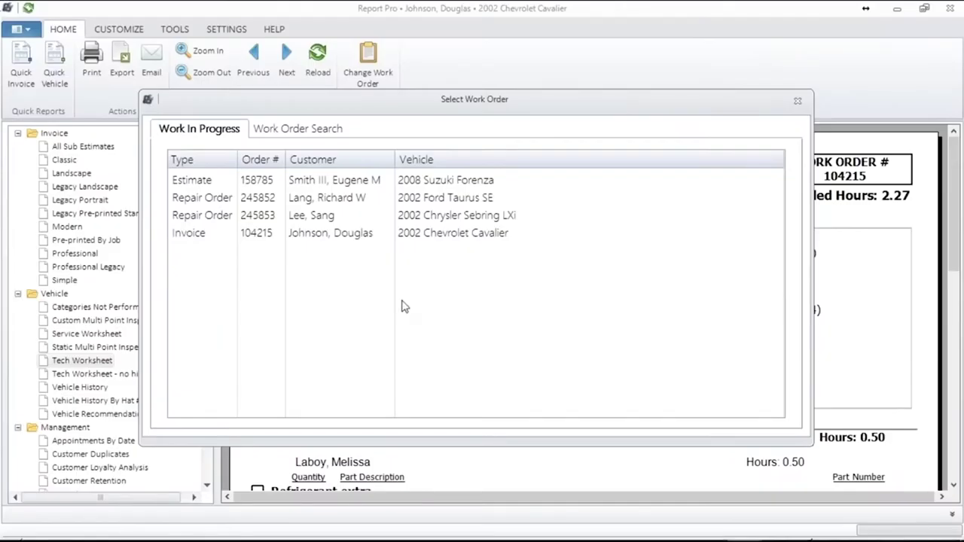
{"action": "double_click", "coordinate": [375, 234]}
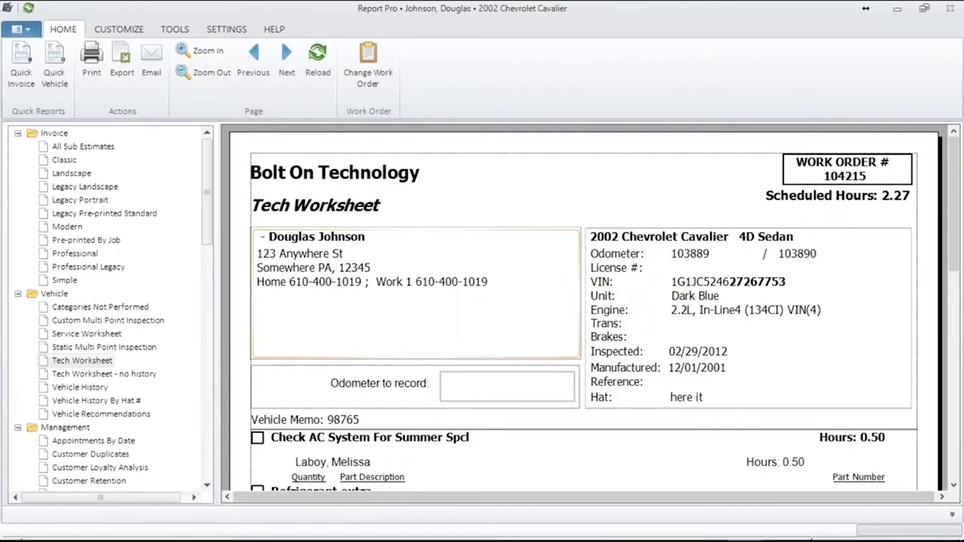
Step: Search the work orders by the customer's surname and load the fourth 2004 Jaguar S-Type invoice into the Tech Worksheet
{"action": "left_click", "coordinate": [375, 70]}
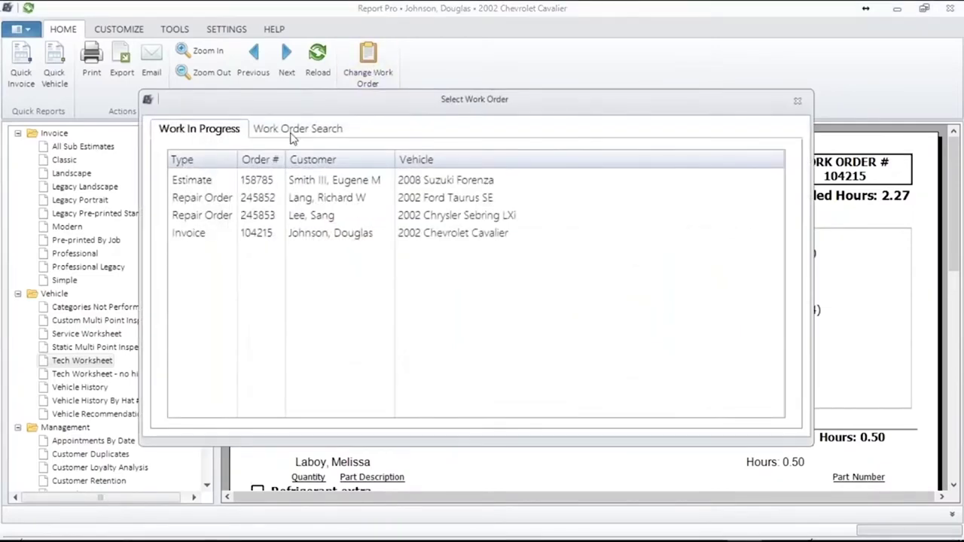
{"action": "left_click", "coordinate": [302, 133]}
{"action": "left_click", "coordinate": [269, 154]}
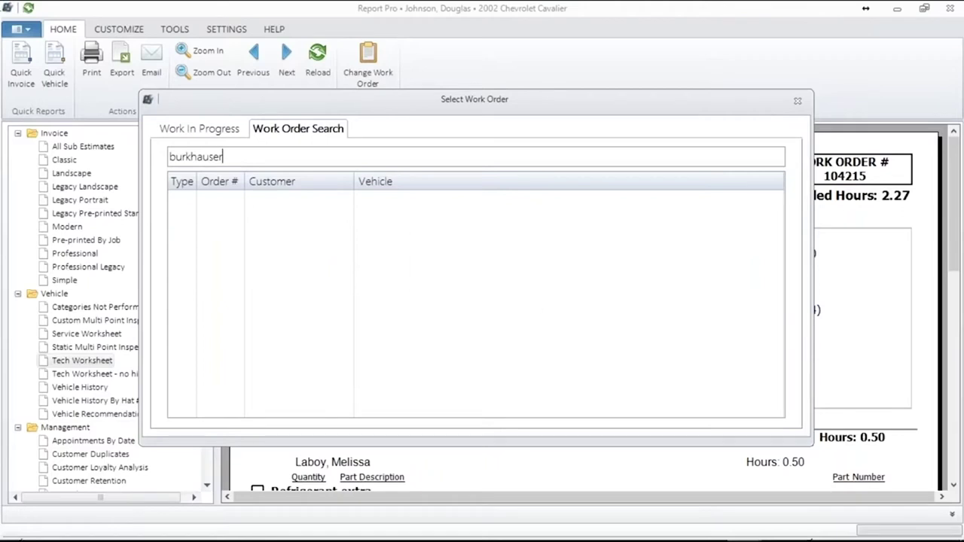
{"action": "key", "text": "Return"}
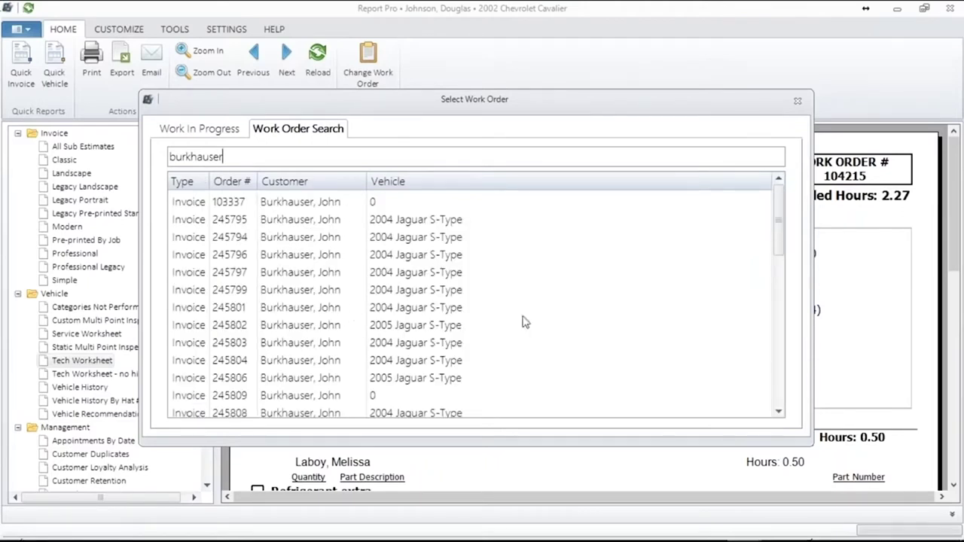
{"action": "scroll", "coordinate": [780, 248], "scroll_direction": "down", "scroll_amount": 1}
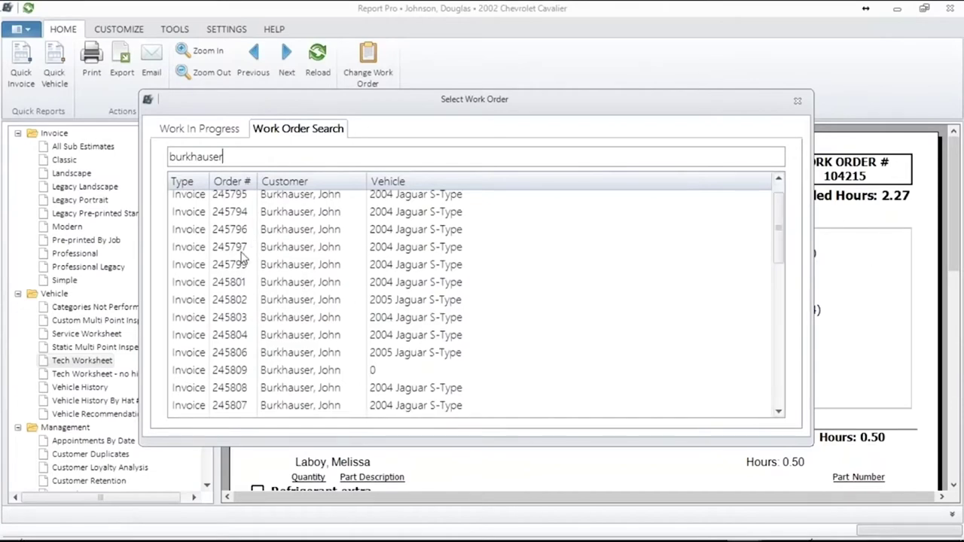
{"action": "double_click", "coordinate": [241, 252]}
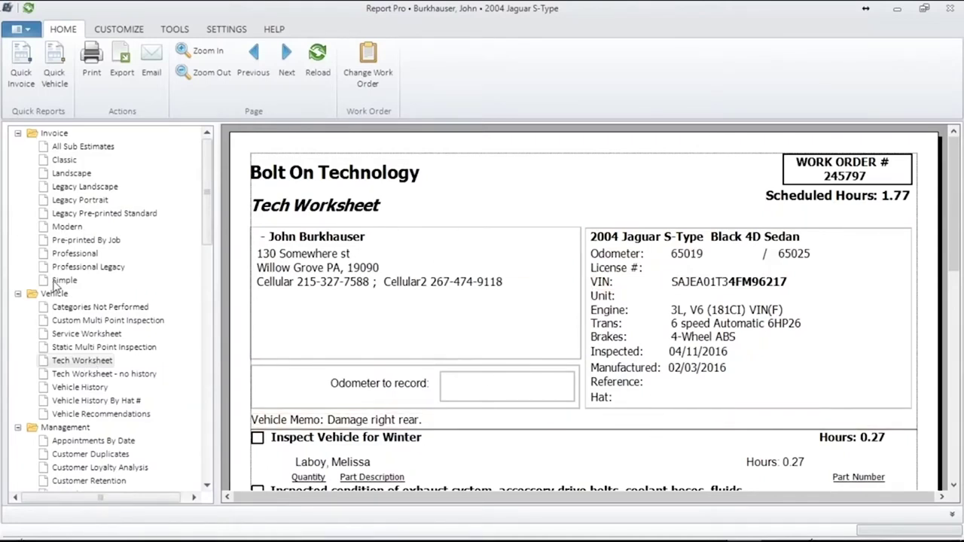
Step: View the 2004 Jaguar S-Type work order as a Simple invoice, and open its Static Multi Point Inspection report
{"action": "left_click", "coordinate": [57, 281]}
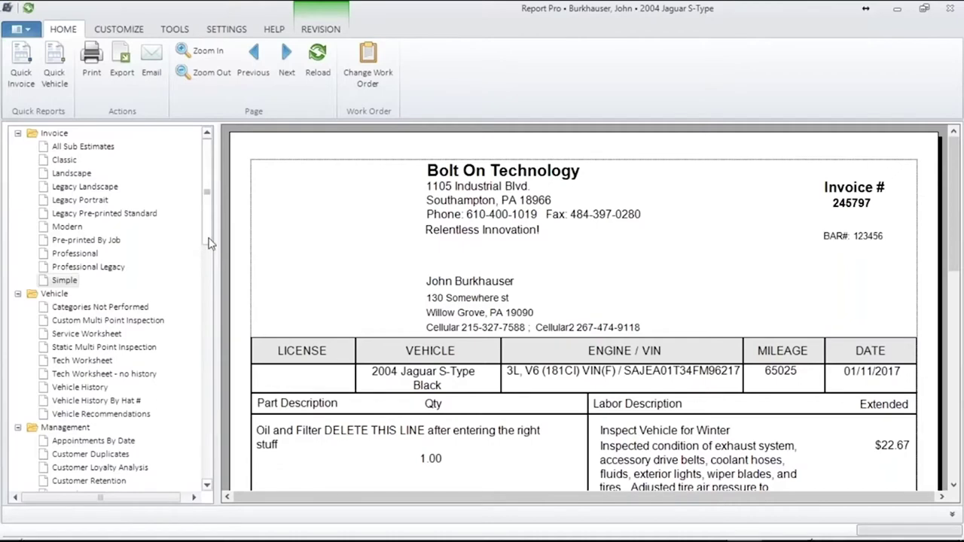
{"action": "left_click_drag", "start_coordinate": [209, 243], "coordinate": [209, 280]}
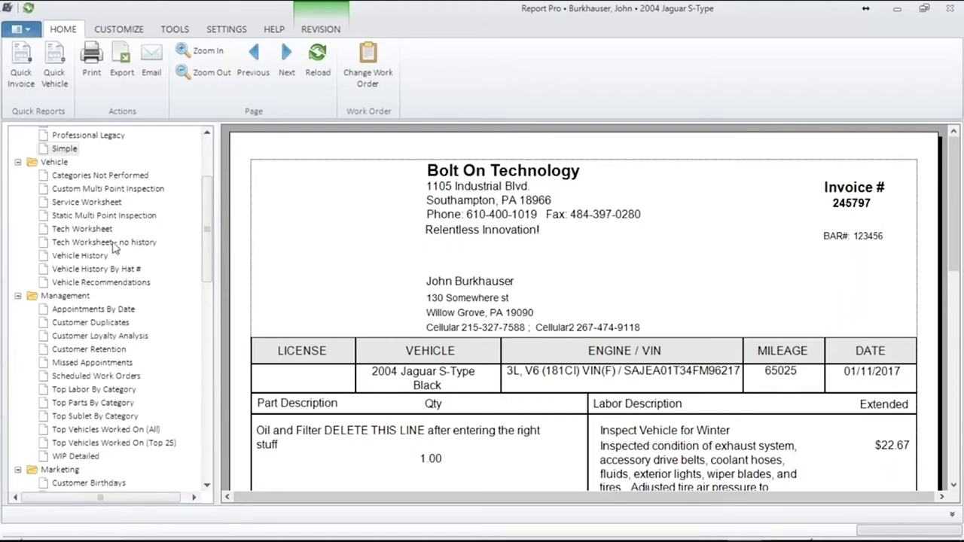
{"action": "left_click", "coordinate": [116, 217]}
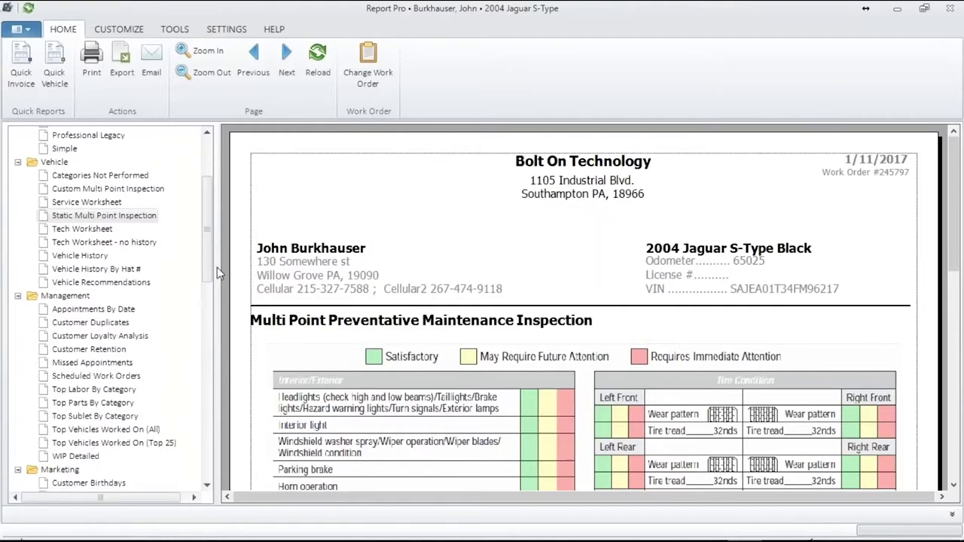
Step: Open the Appointments By Date management report and regenerate it with a start date of 1/1/2017
{"action": "scroll", "coordinate": [209, 284], "scroll_direction": "down", "scroll_amount": 2}
{"action": "scroll", "coordinate": [210, 284], "scroll_direction": "down", "scroll_amount": 5}
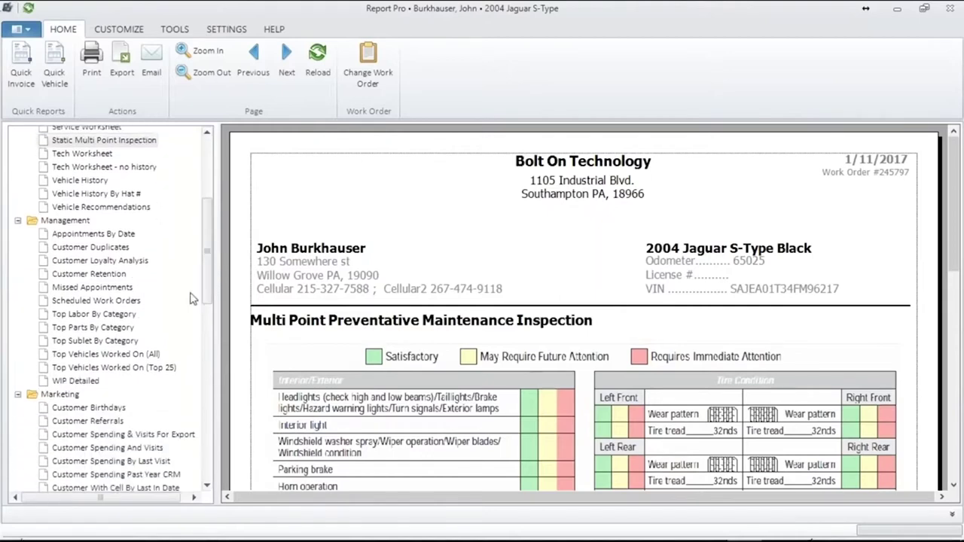
{"action": "left_click", "coordinate": [101, 236]}
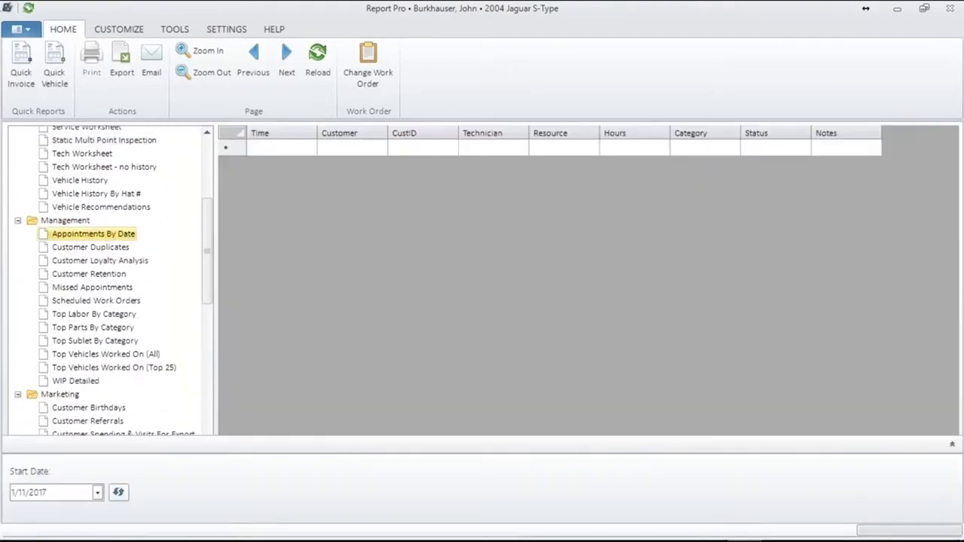
{"action": "left_click", "coordinate": [98, 493]}
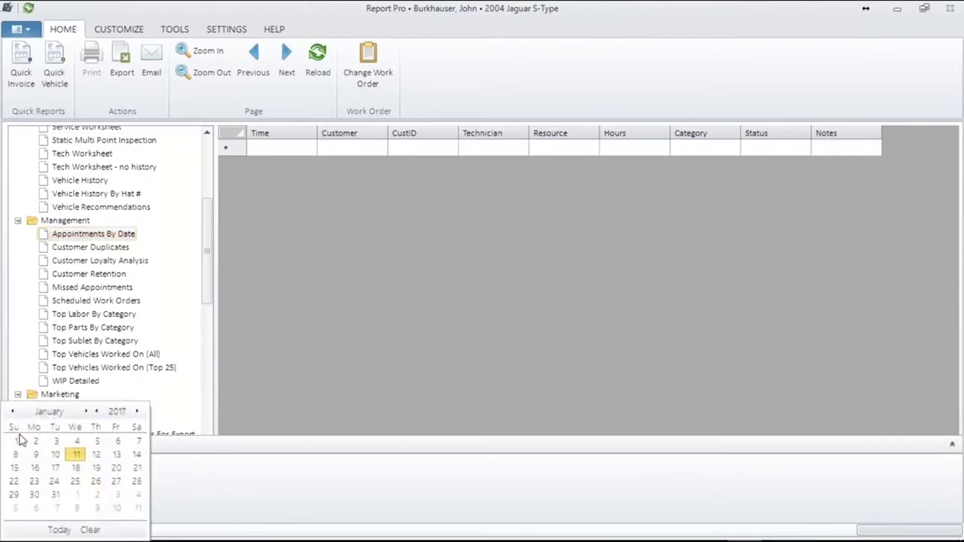
{"action": "left_click", "coordinate": [16, 443]}
{"action": "left_click", "coordinate": [118, 492]}
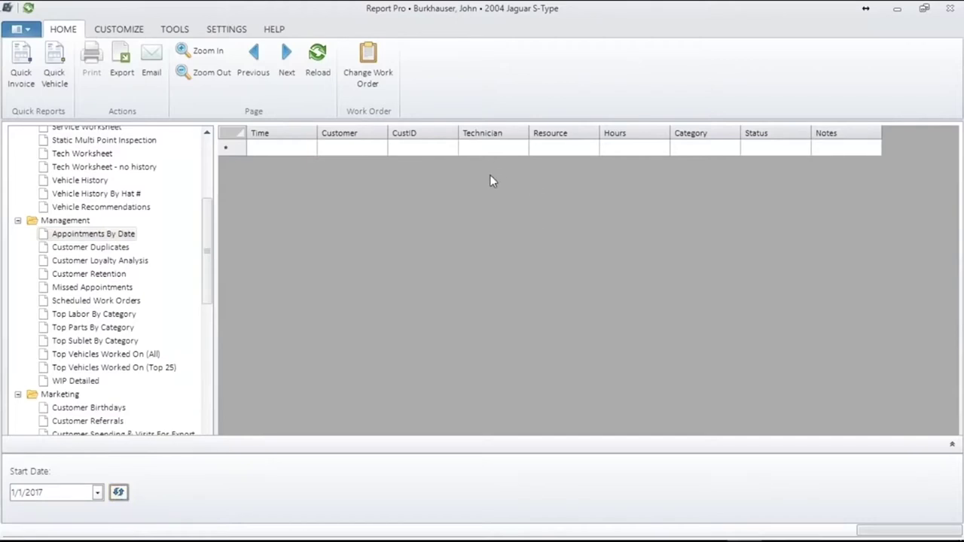
Step: Open the Customer Duplicates management report and collapse its parameter area
{"action": "left_click", "coordinate": [111, 248]}
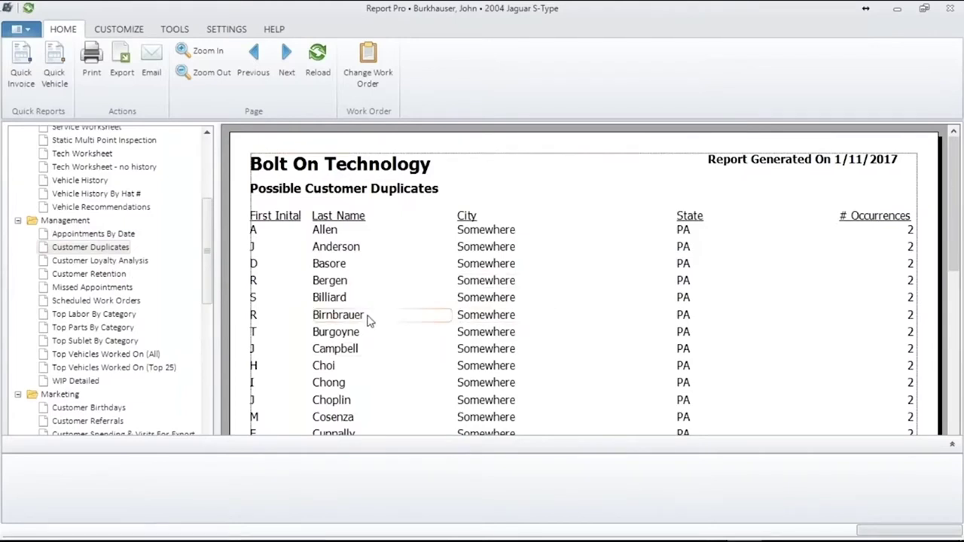
{"action": "left_click_drag", "start_coordinate": [211, 301], "coordinate": [202, 334]}
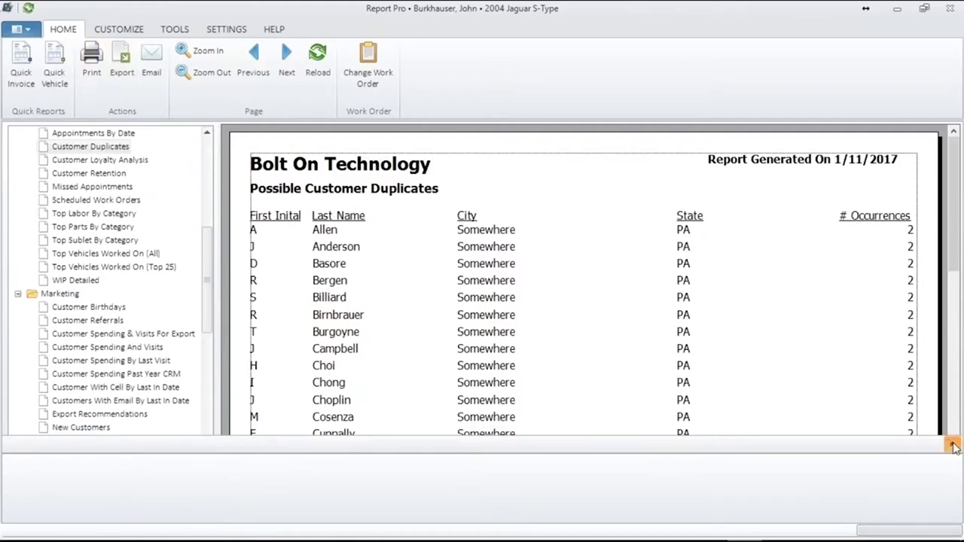
{"action": "left_click", "coordinate": [950, 447]}
Step: View the Customer Birthdays marketing report, and browse the Accounting, MobileManager and ProPack reports with the parameter area collapsed
{"action": "left_click_drag", "start_coordinate": [208, 301], "coordinate": [208, 318]}
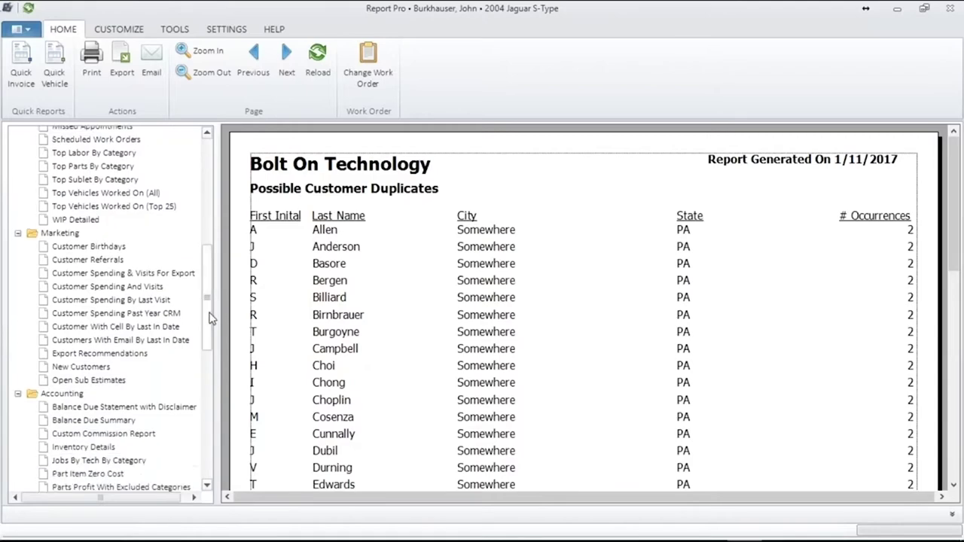
{"action": "left_click", "coordinate": [92, 247]}
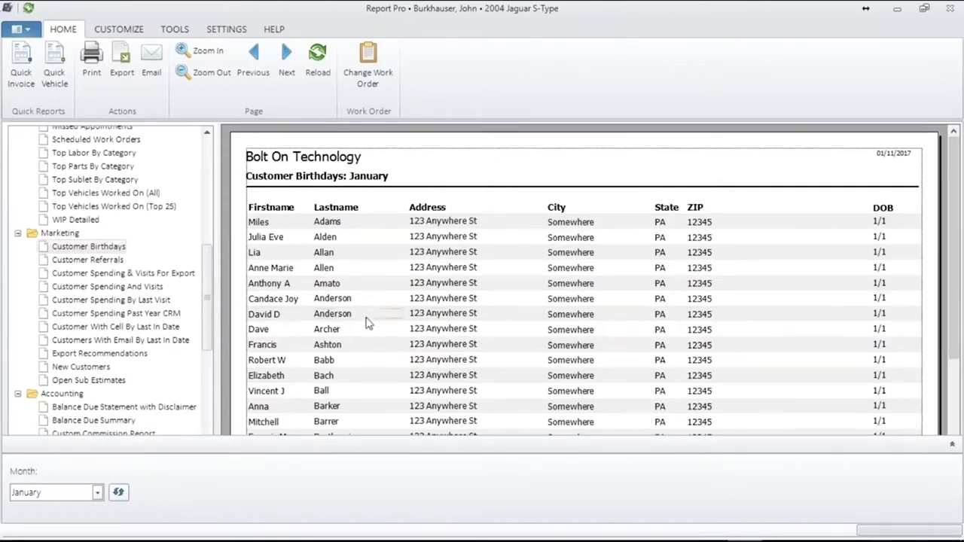
{"action": "left_click_drag", "start_coordinate": [205, 324], "coordinate": [204, 375]}
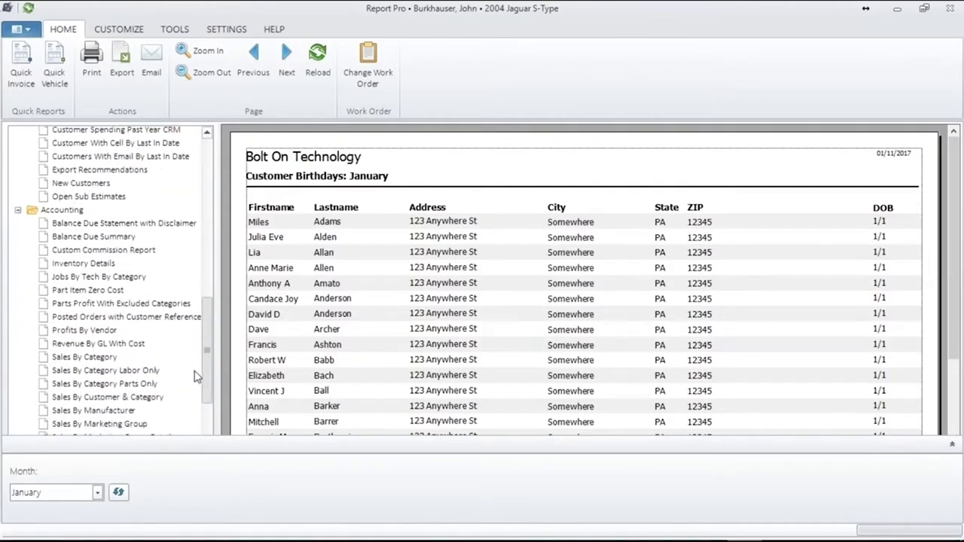
{"action": "scroll", "coordinate": [209, 369], "scroll_direction": "down", "scroll_amount": 6}
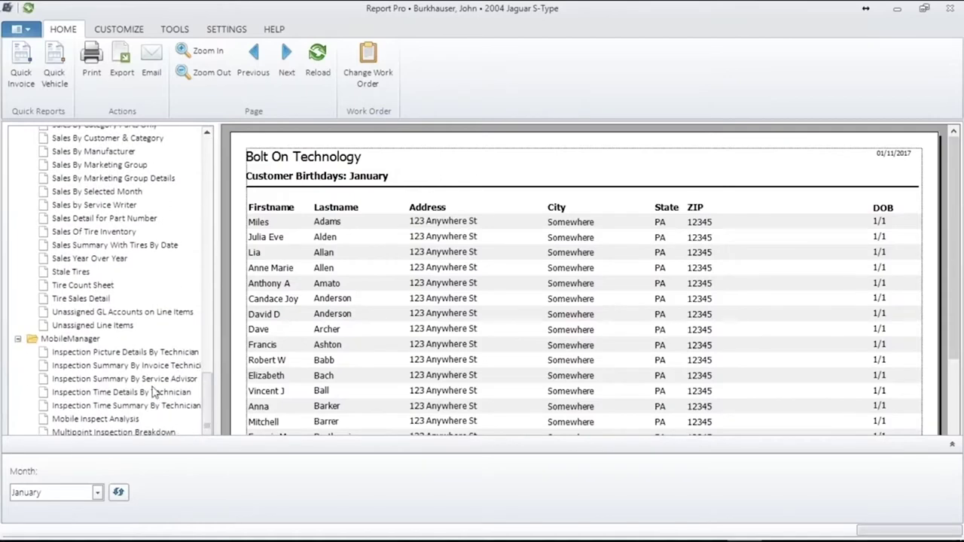
{"action": "left_click", "coordinate": [952, 444]}
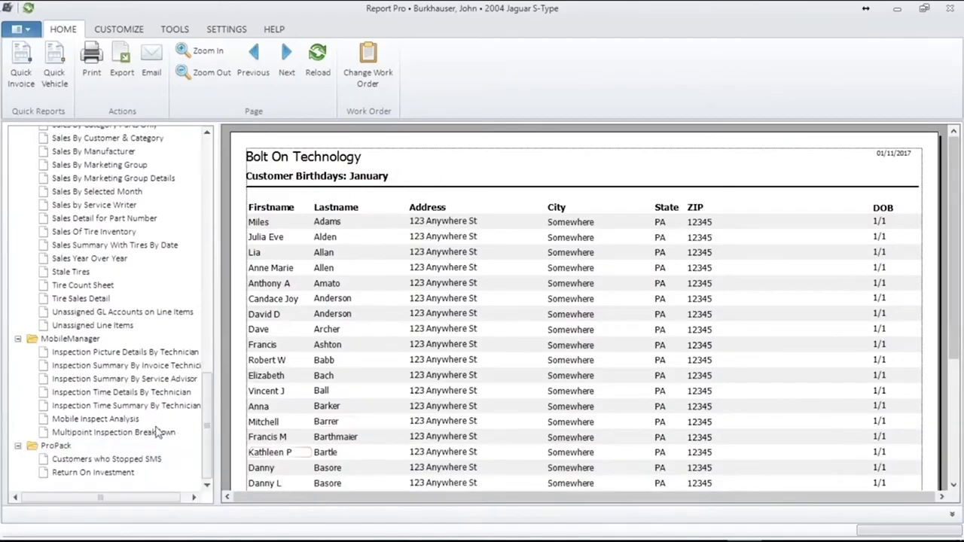
Step: View the Customers who Stopped SMS report with its parameters collapsed, and bring up the report customization options
{"action": "double_click", "coordinate": [110, 460]}
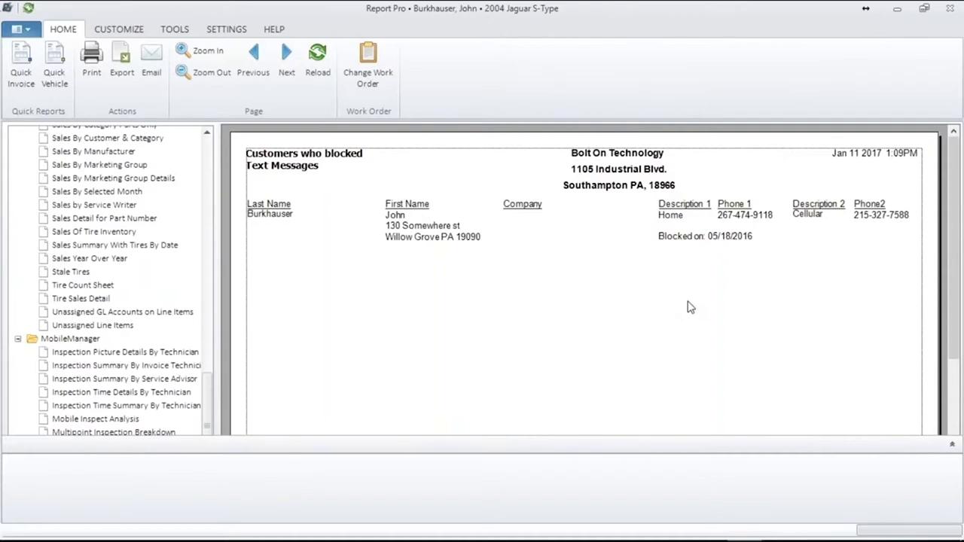
{"action": "left_click", "coordinate": [951, 444]}
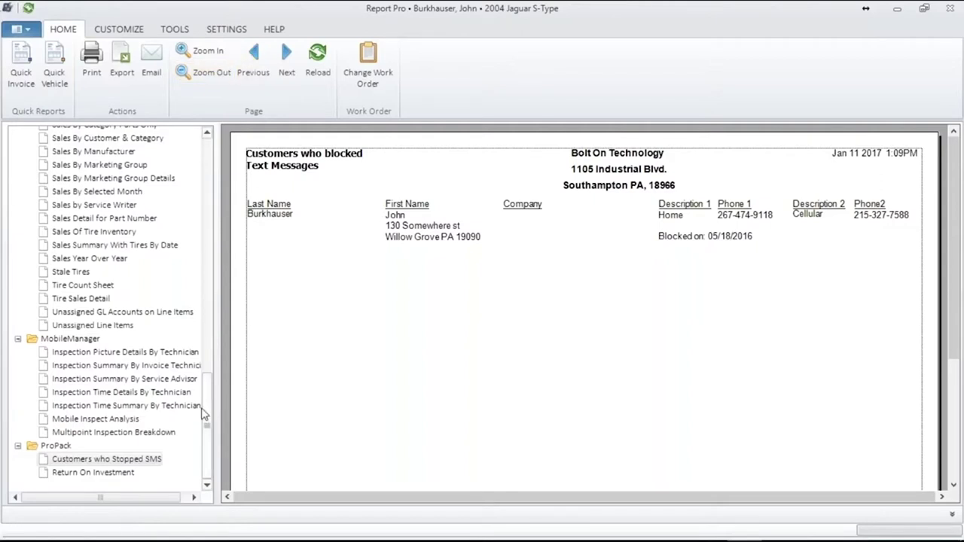
{"action": "left_click_drag", "start_coordinate": [210, 408], "coordinate": [150, 112]}
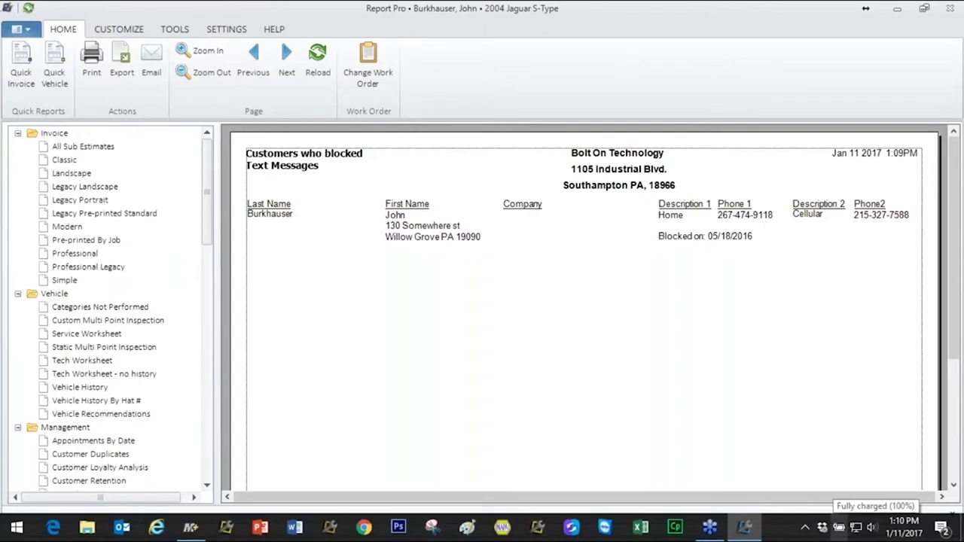
{"action": "left_click", "coordinate": [128, 30]}
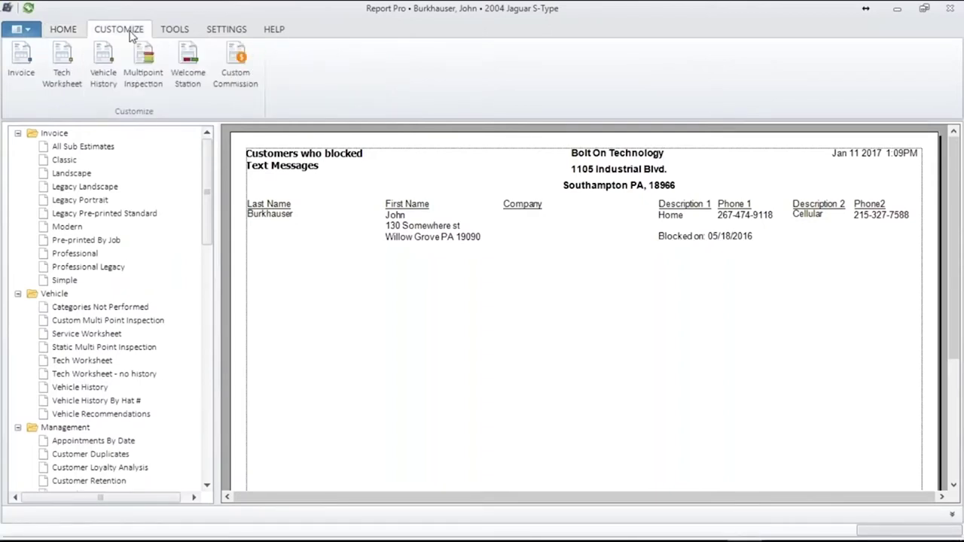
Step: Switch to Mitchell 1 TeamWorks SE, open the 2002 Chevrolet Cavalier invoice and preview its printout, continuing past the invoice validations
{"action": "key", "text": "alt+Tab"}
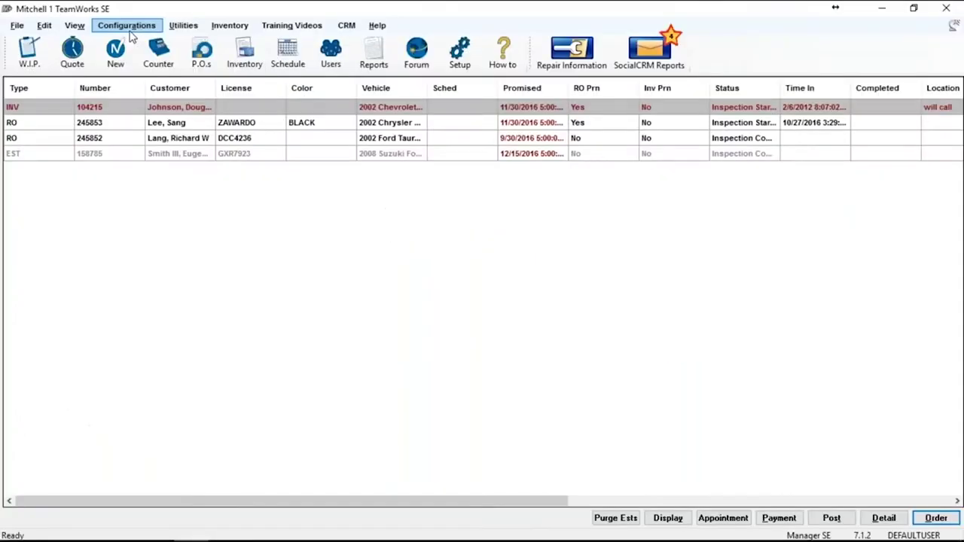
{"action": "double_click", "coordinate": [176, 110]}
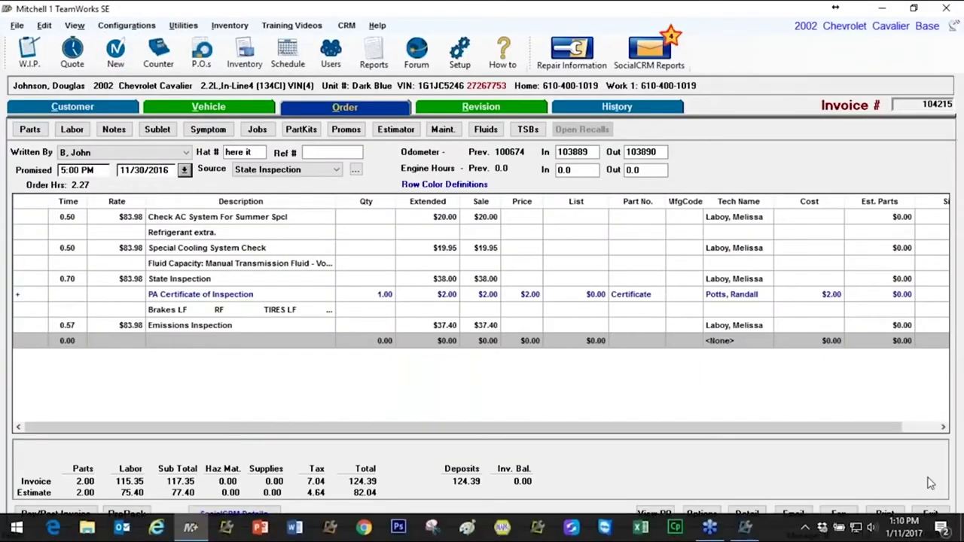
{"action": "left_click", "coordinate": [886, 514]}
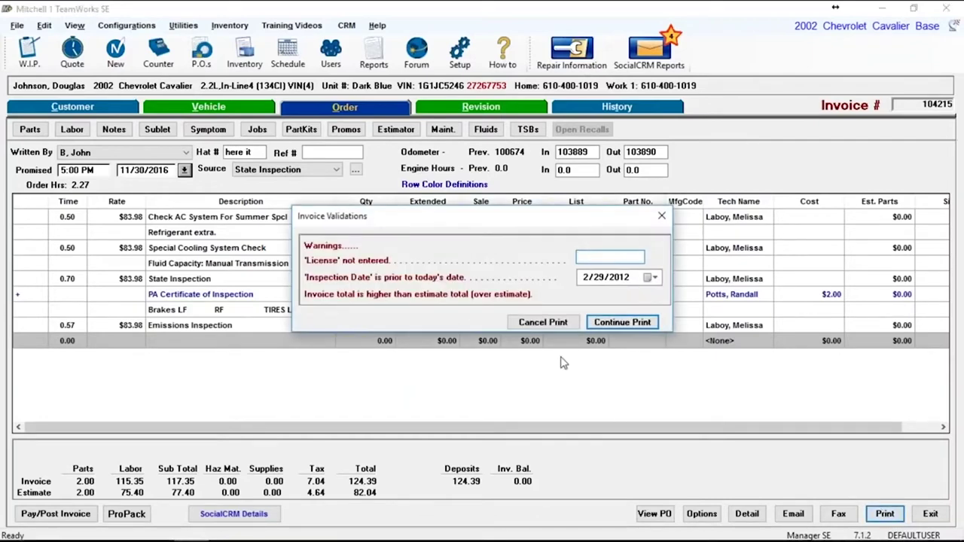
{"action": "left_click", "coordinate": [601, 325]}
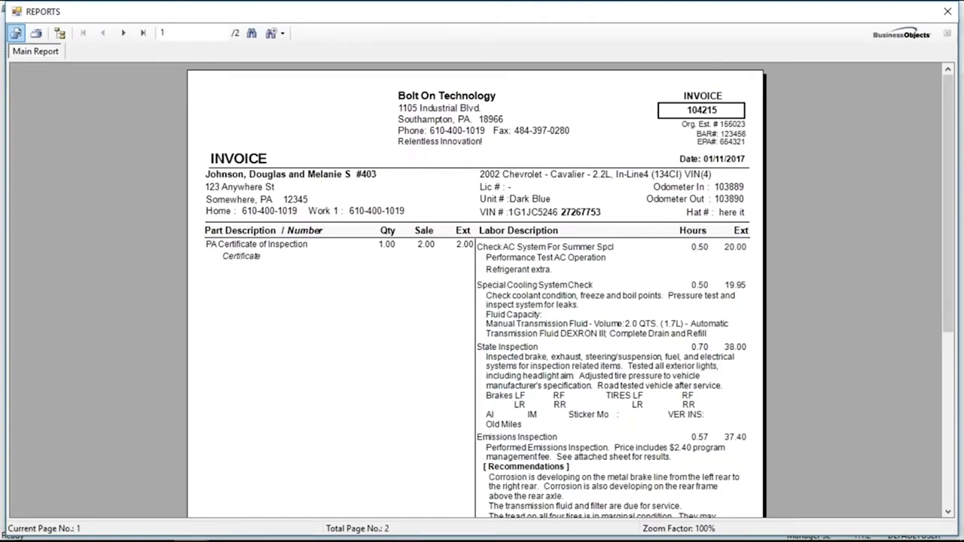
Step: Review both pages of the standard invoice printout, close the preview and decline marking the order as printed
{"action": "left_click_drag", "start_coordinate": [955, 310], "coordinate": [929, 518]}
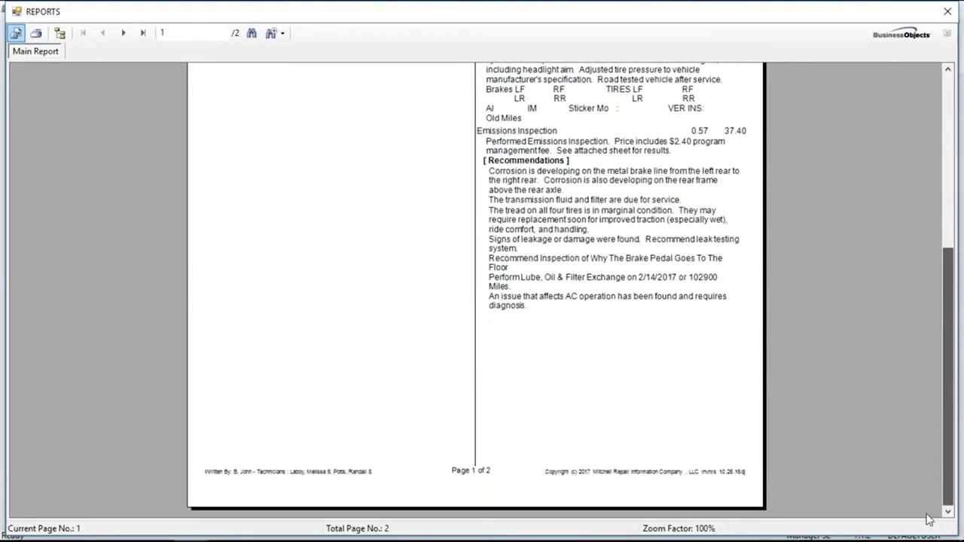
{"action": "left_click", "coordinate": [124, 34]}
{"action": "left_click_drag", "start_coordinate": [955, 256], "coordinate": [911, 169]}
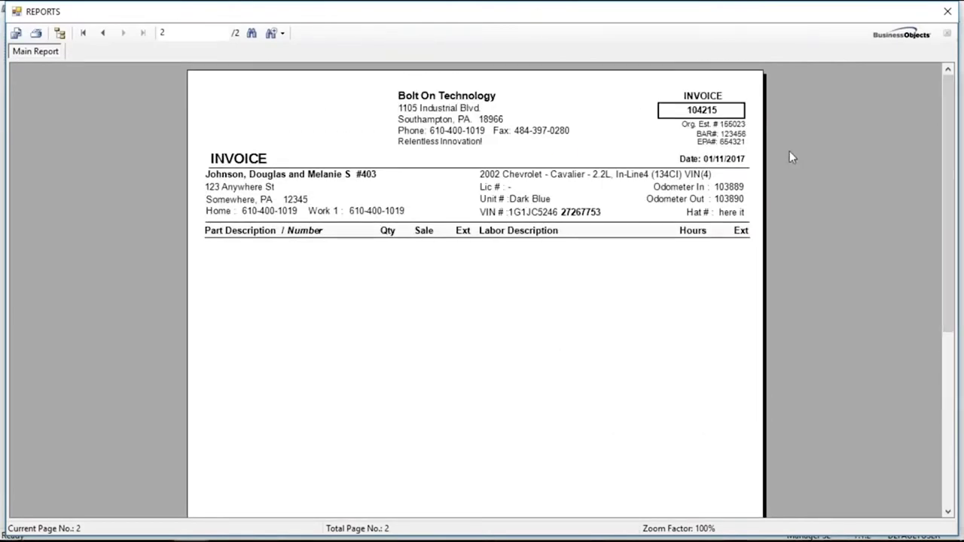
{"action": "left_click", "coordinate": [948, 12]}
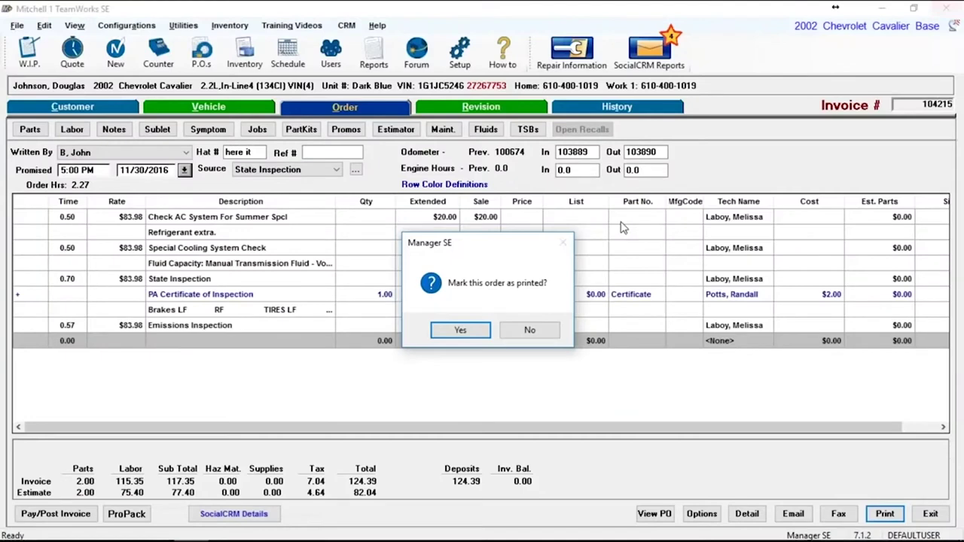
{"action": "left_click", "coordinate": [528, 332]}
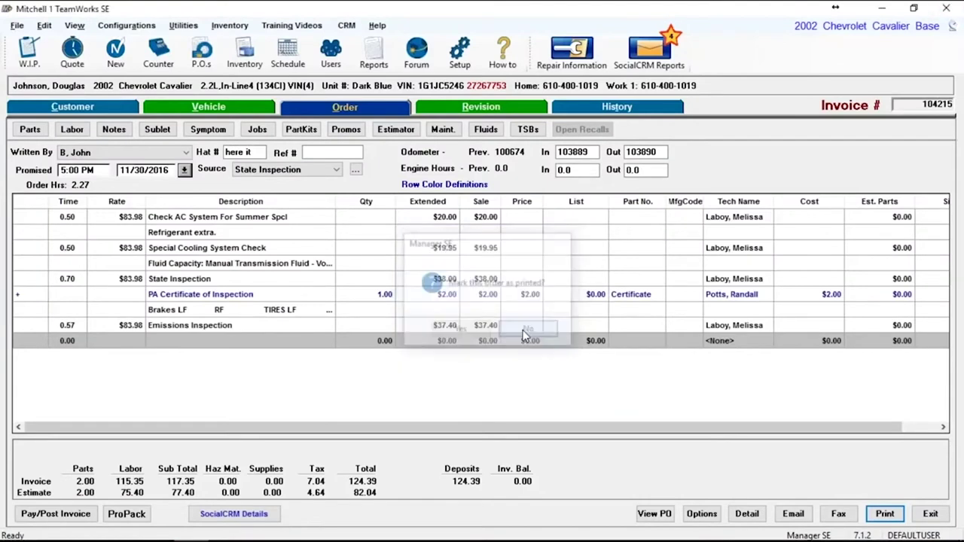
Step: Reopen the 2002 Chevrolet Cavalier invoice from the W.I.P. list and switch to Report Pro with that order
{"action": "left_click", "coordinate": [29, 55]}
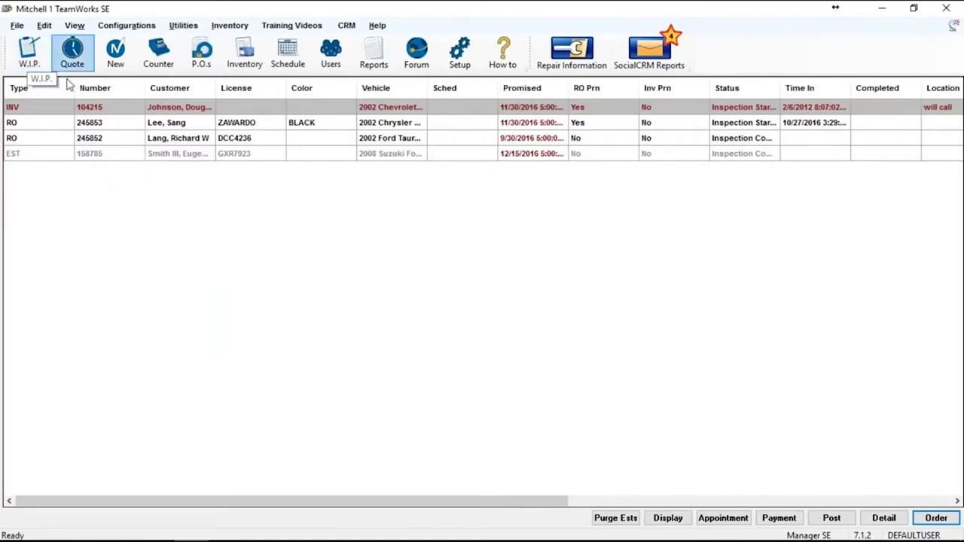
{"action": "double_click", "coordinate": [149, 108]}
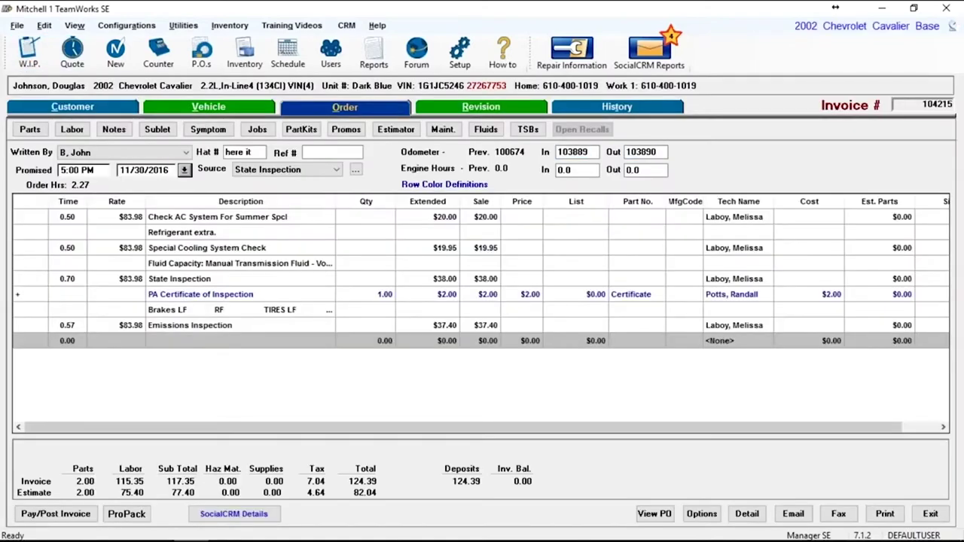
{"action": "mouse_move", "coordinate": [840, 535]}
{"action": "left_click", "coordinate": [745, 529]}
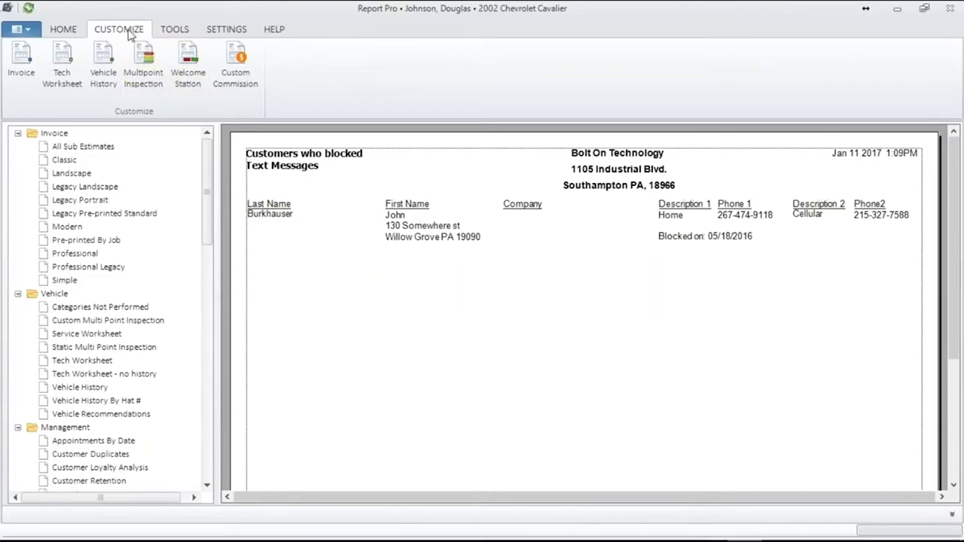
Step: Review the header options for customizing invoices and close them without changing anything
{"action": "left_click", "coordinate": [23, 65]}
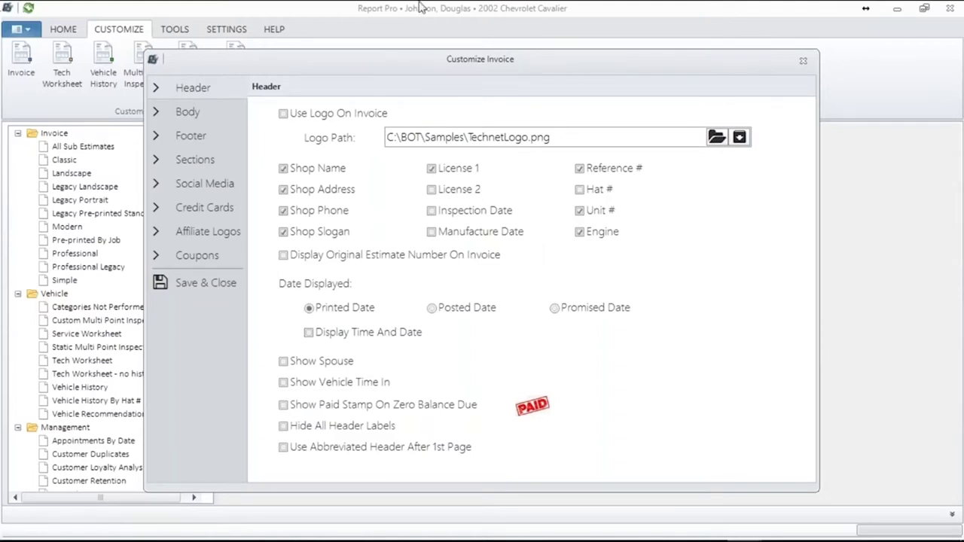
{"action": "left_click", "coordinate": [804, 60]}
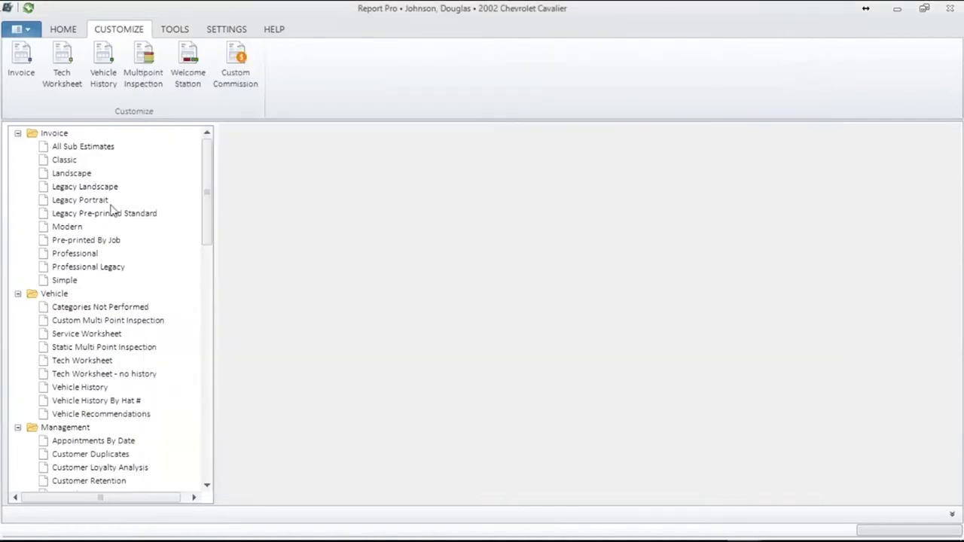
Step: Compare the Simple and Professional Legacy invoice layouts for the 2002 Chevrolet Cavalier order
{"action": "left_click", "coordinate": [68, 281]}
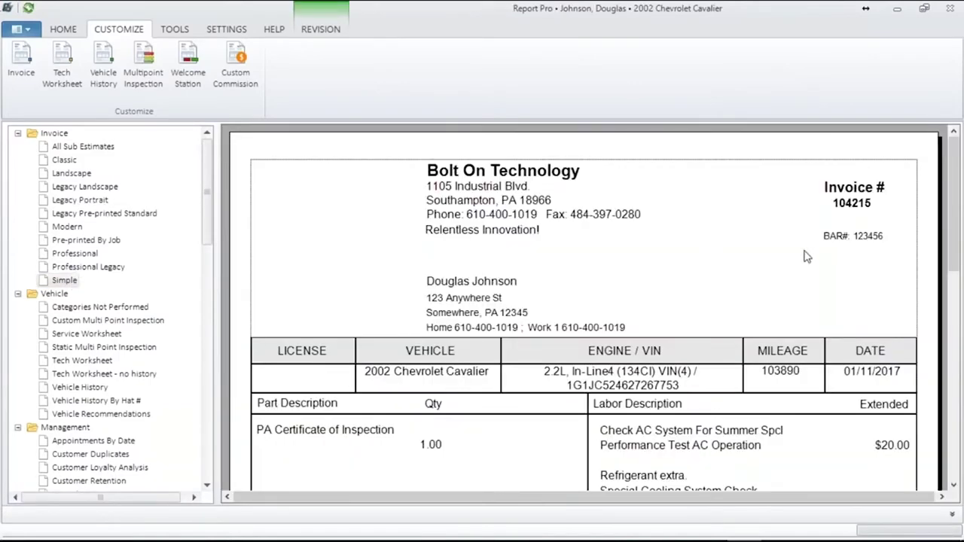
{"action": "left_click_drag", "start_coordinate": [956, 247], "coordinate": [922, 254]}
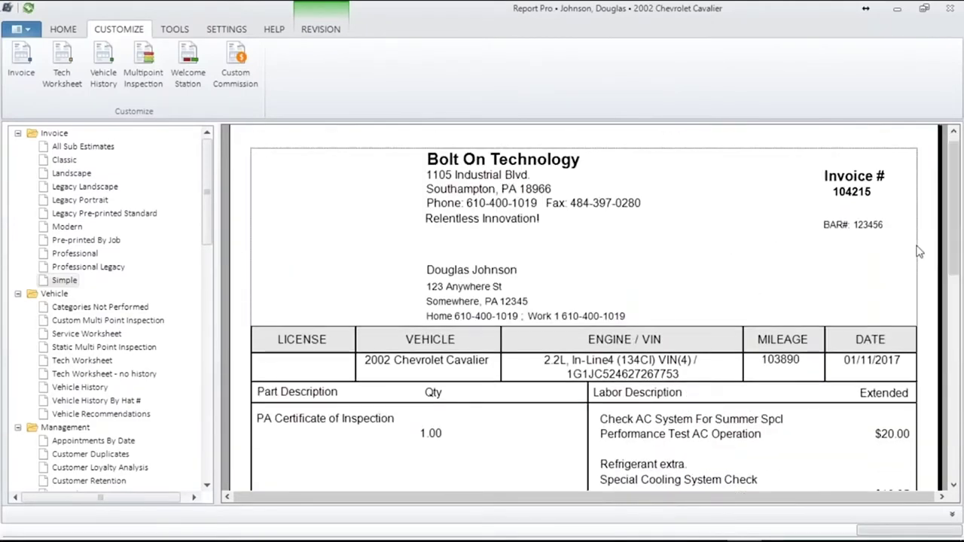
{"action": "left_click", "coordinate": [107, 269]}
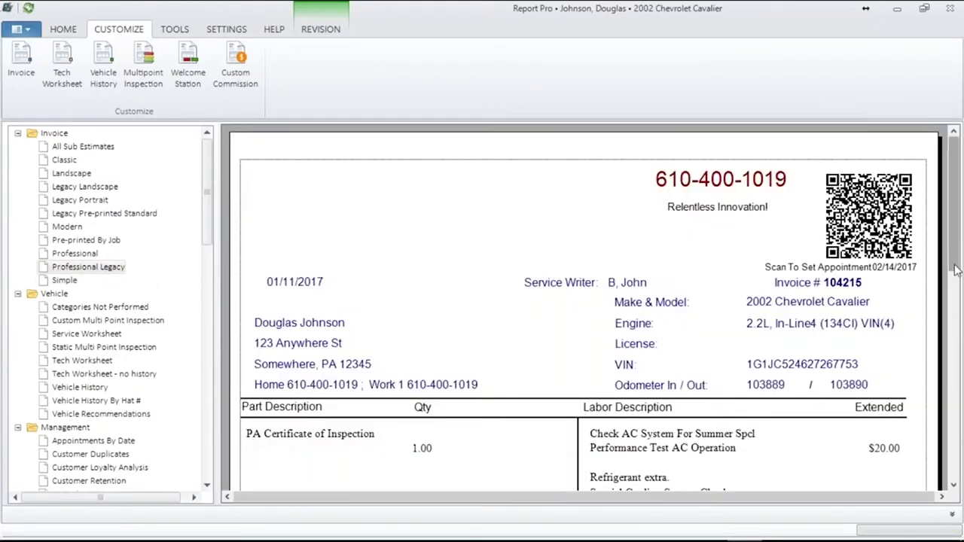
{"action": "left_click_drag", "start_coordinate": [955, 270], "coordinate": [948, 243]}
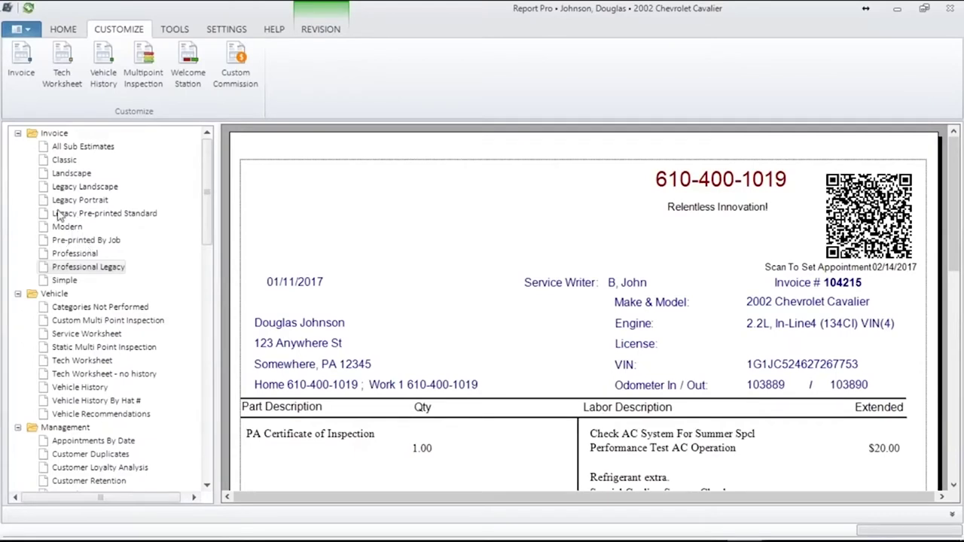
Step: Compare the Legacy Pre-printed Standard and Modern invoice layouts, reviewing the job sections of the Modern layout
{"action": "left_click", "coordinate": [94, 214]}
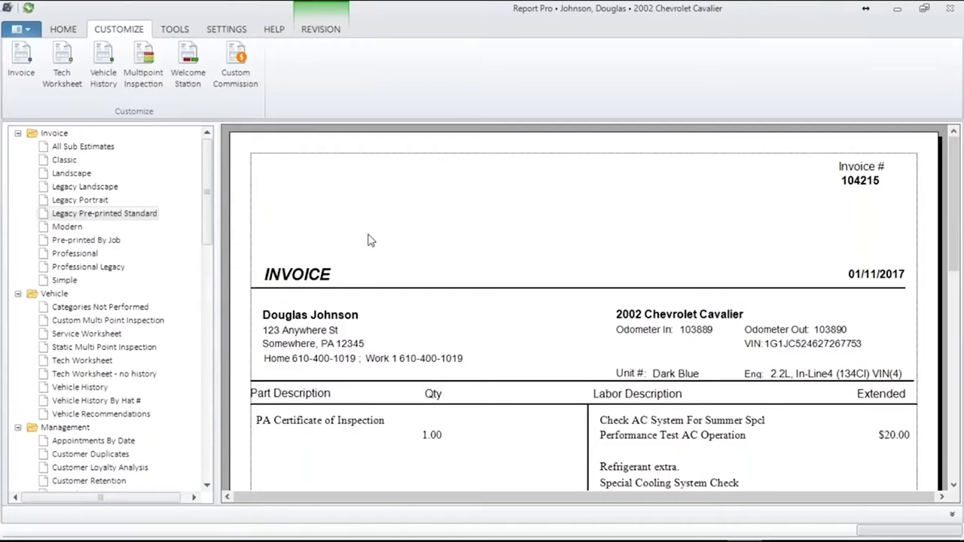
{"action": "left_click", "coordinate": [75, 228]}
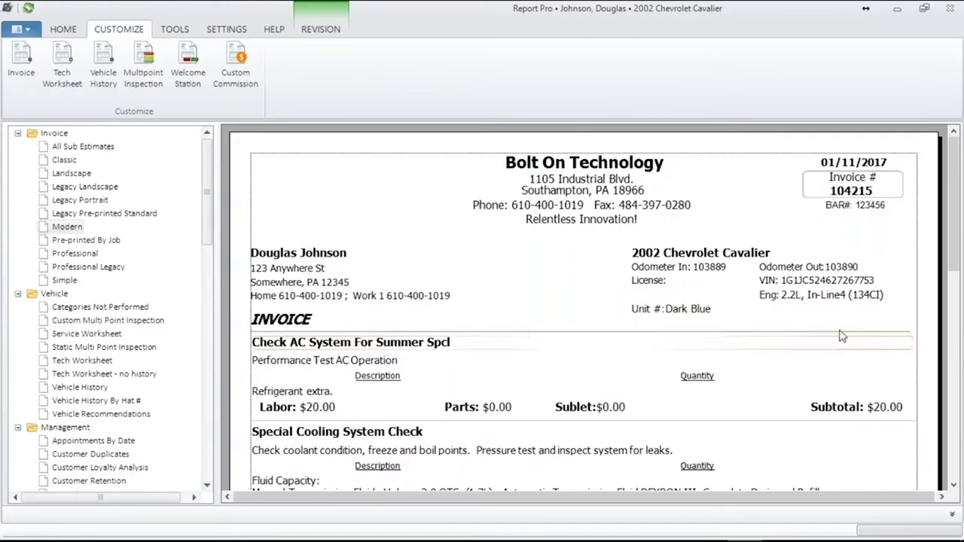
{"action": "scroll", "coordinate": [956, 256], "scroll_direction": "down", "scroll_amount": 3}
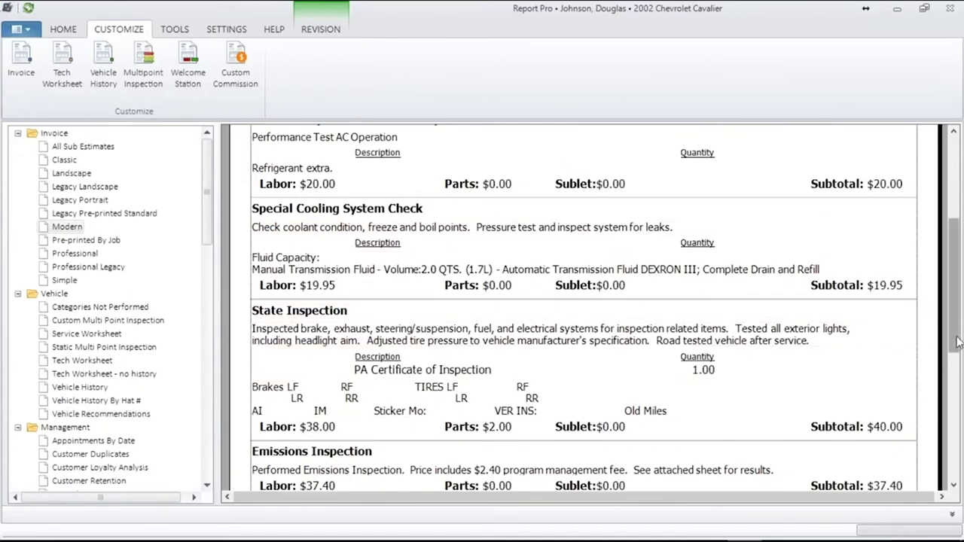
{"action": "left_click_drag", "start_coordinate": [956, 344], "coordinate": [957, 249]}
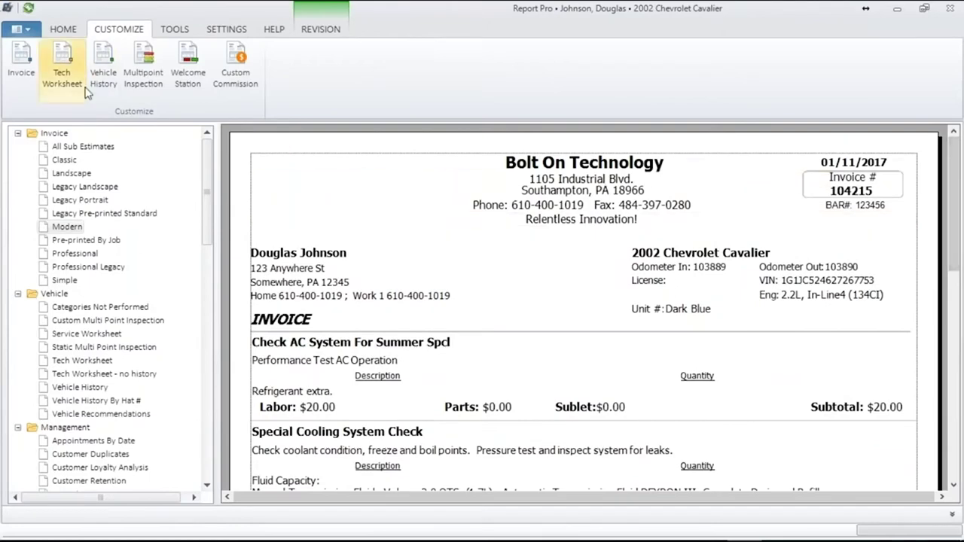
Step: Turn on Use Logo On Invoice in the invoice header options and view the sample logo images without choosing one
{"action": "left_click", "coordinate": [21, 64]}
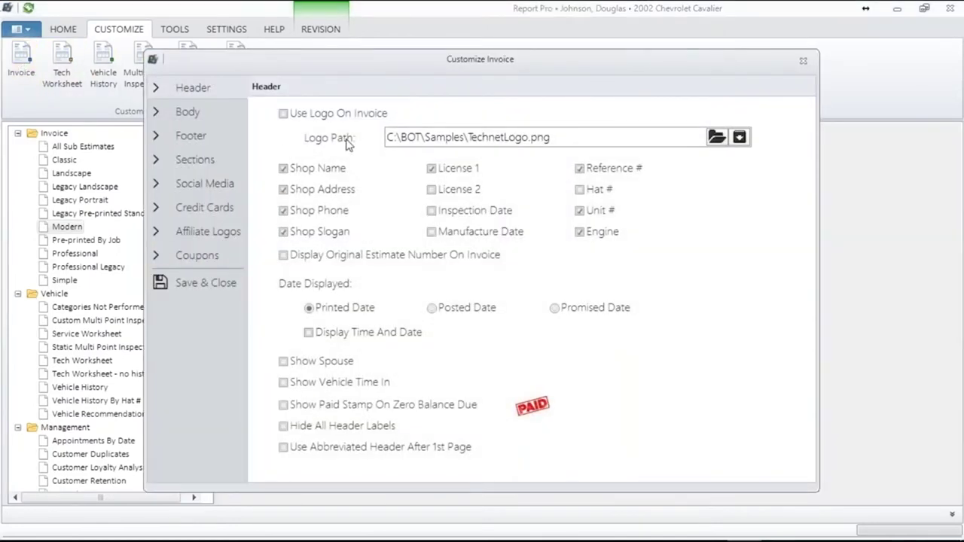
{"action": "left_click", "coordinate": [284, 115]}
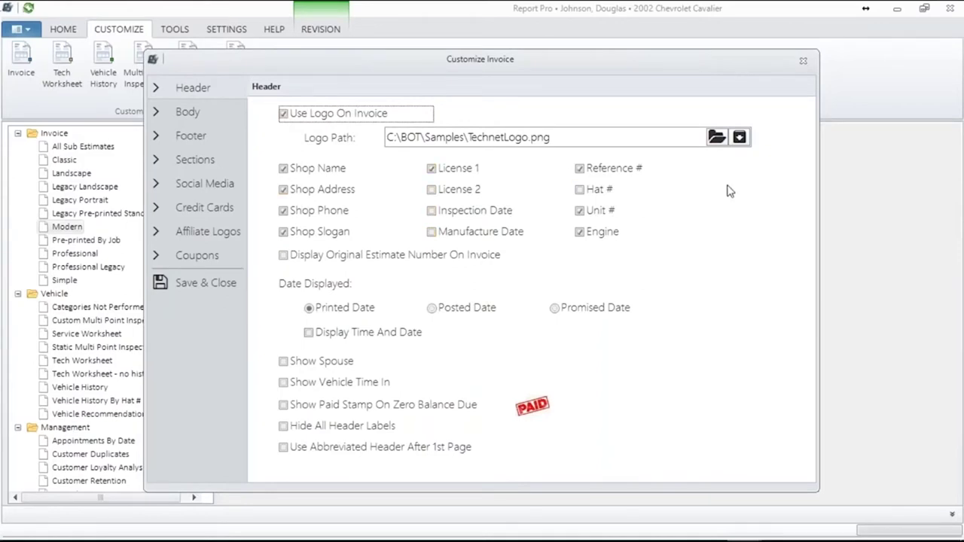
{"action": "left_click", "coordinate": [717, 138]}
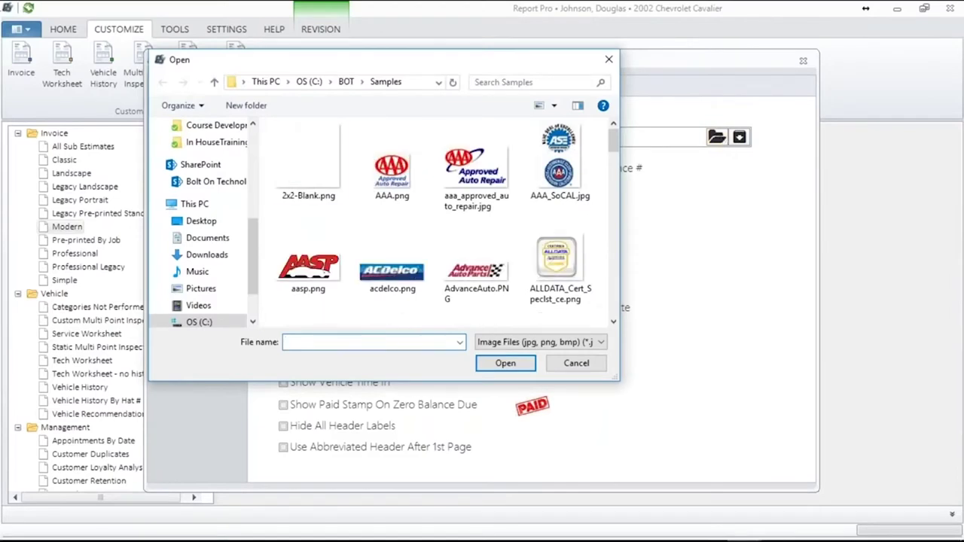
{"action": "left_click", "coordinate": [578, 363]}
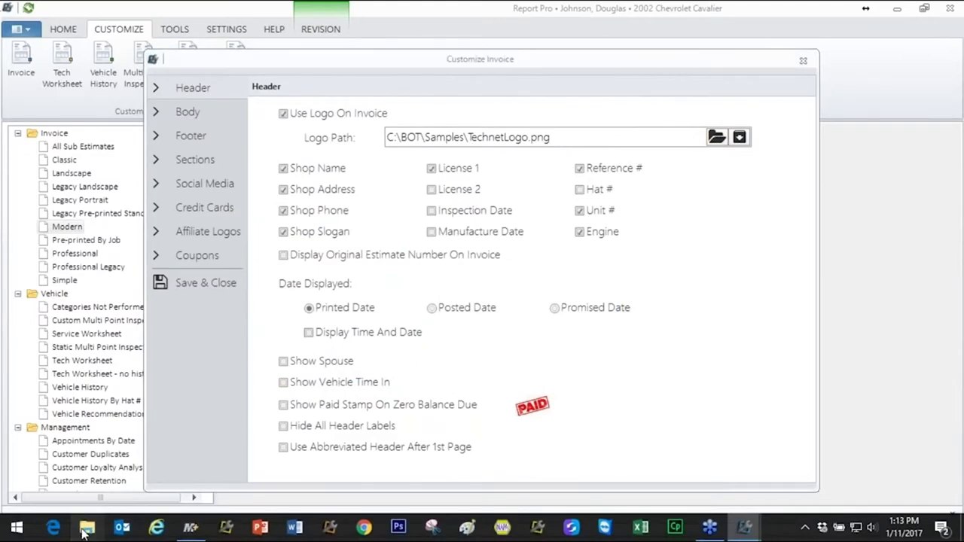
Step: Switch to File Explorer, view the logo images stored in C:\BOT\Samples, and close the window
{"action": "left_click", "coordinate": [87, 529]}
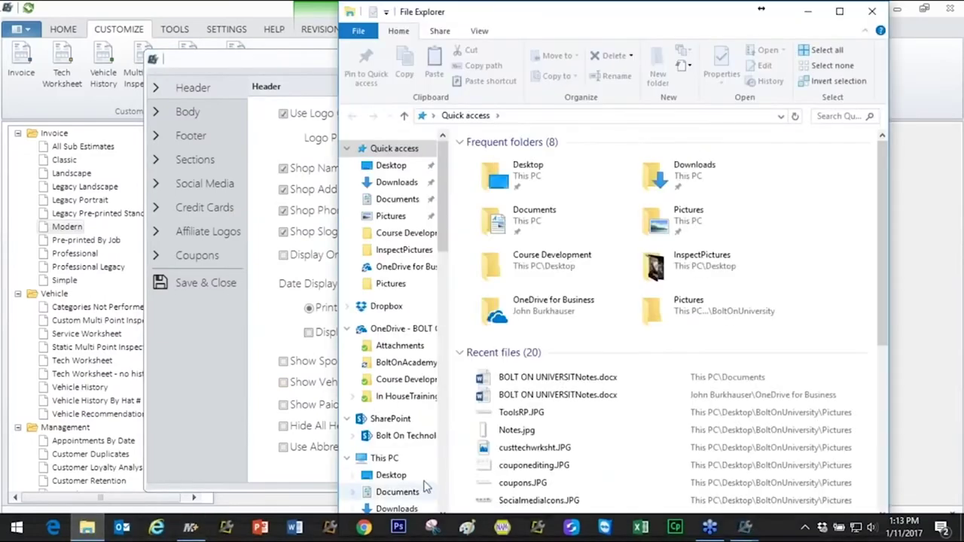
{"action": "scroll", "coordinate": [407, 249], "scroll_direction": "down", "scroll_amount": 3}
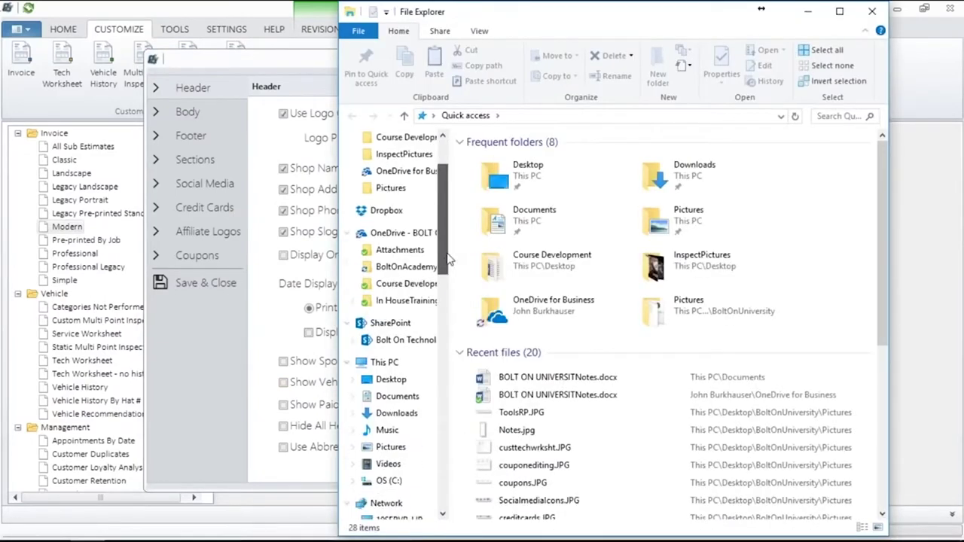
{"action": "left_click", "coordinate": [388, 464]}
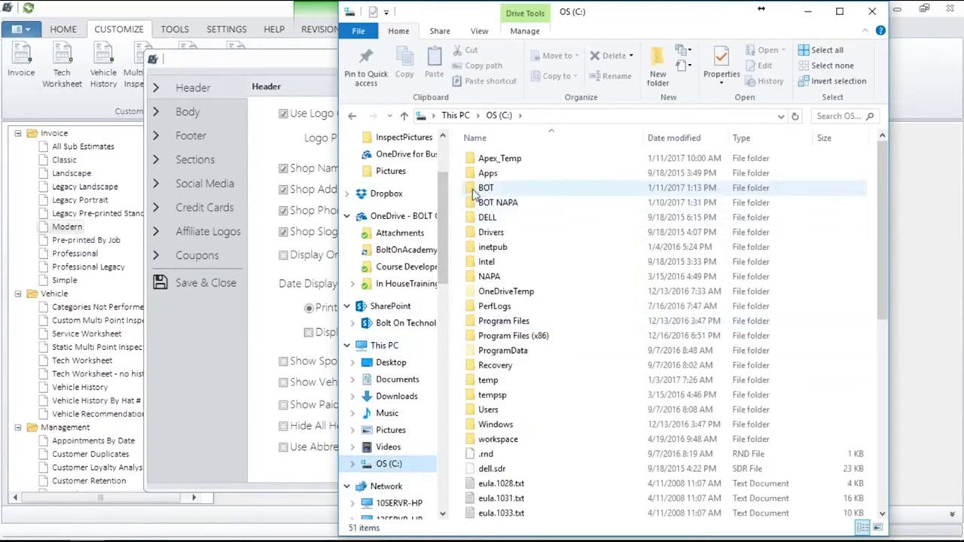
{"action": "double_click", "coordinate": [486, 188]}
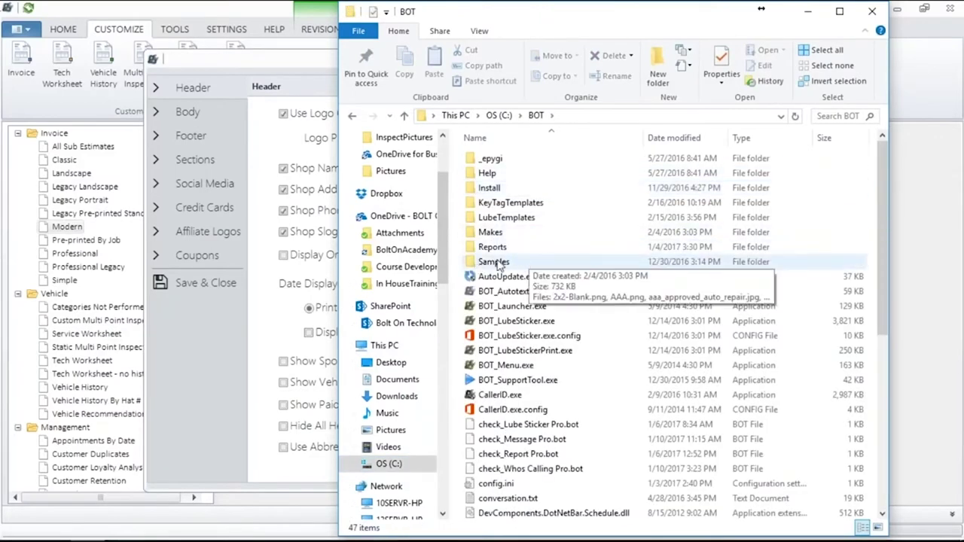
{"action": "double_click", "coordinate": [472, 262]}
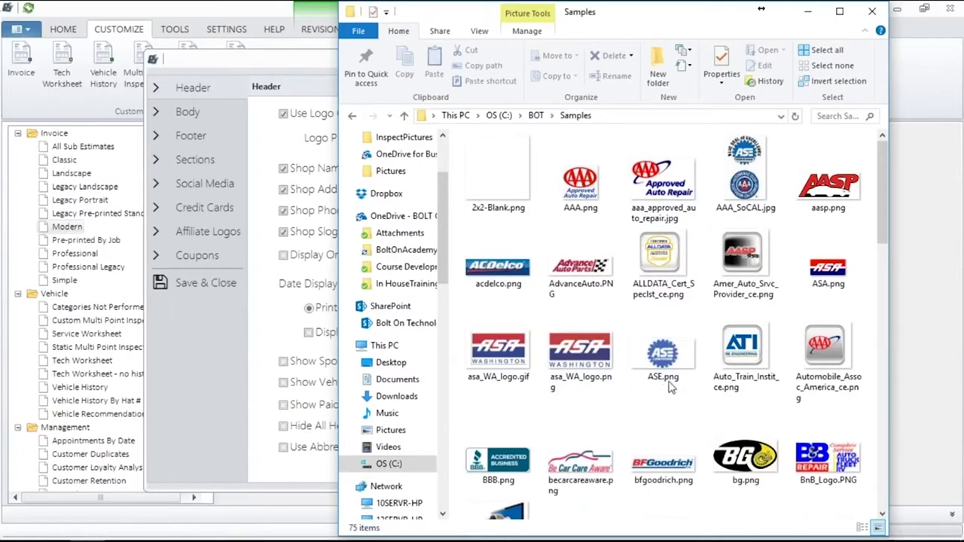
{"action": "left_click", "coordinate": [872, 12]}
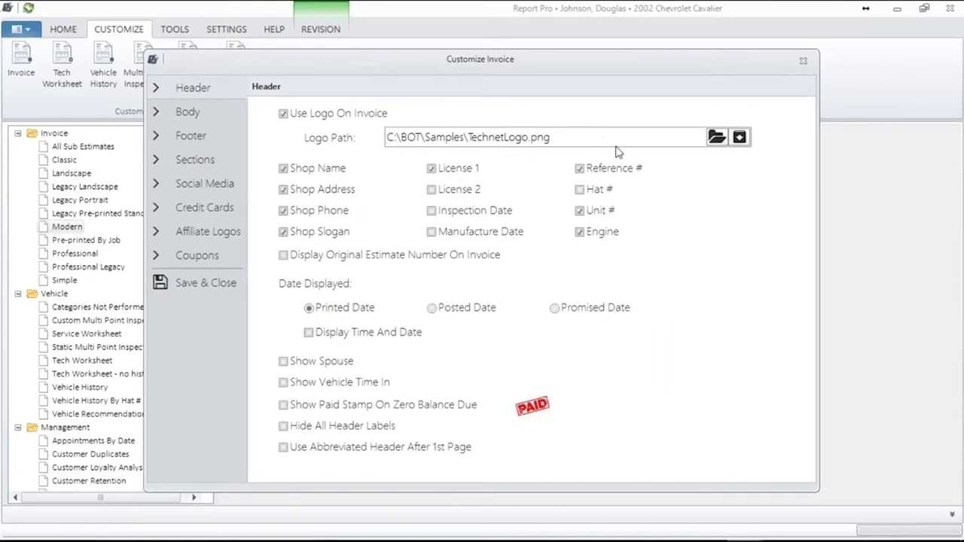
Step: Set the invoice logo to BoltOnTechnology.png from the Samples folder
{"action": "left_click", "coordinate": [716, 138]}
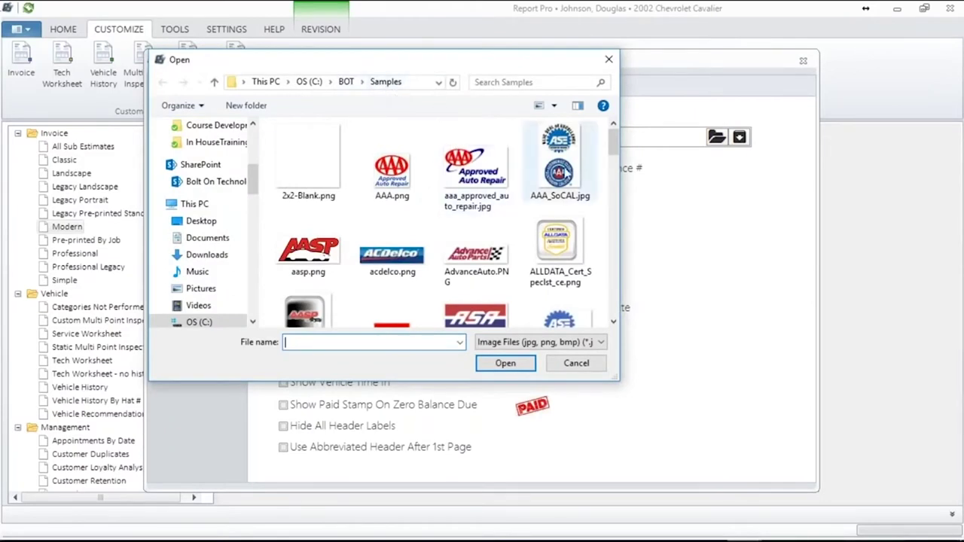
{"action": "left_click_drag", "start_coordinate": [617, 148], "coordinate": [613, 179]}
{"action": "left_click", "coordinate": [571, 264]}
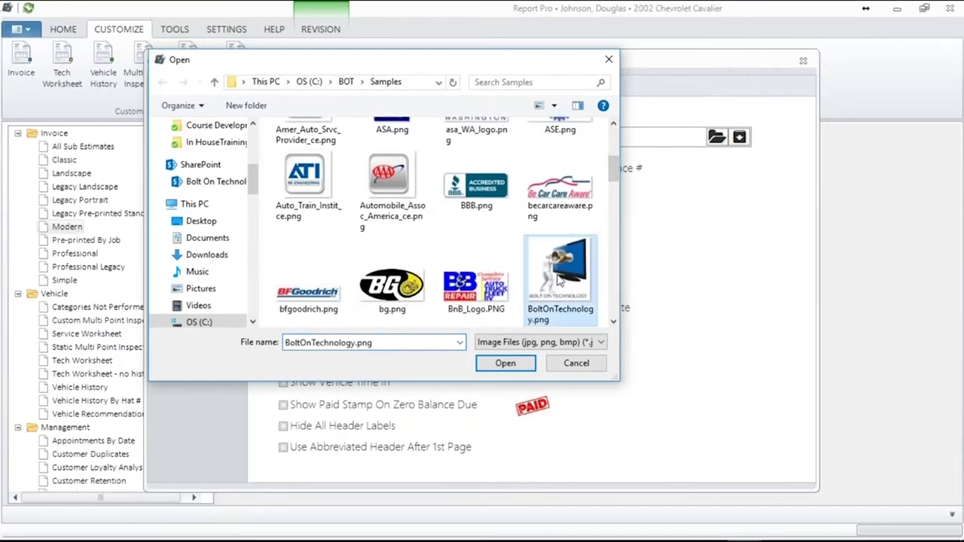
{"action": "left_click", "coordinate": [505, 364]}
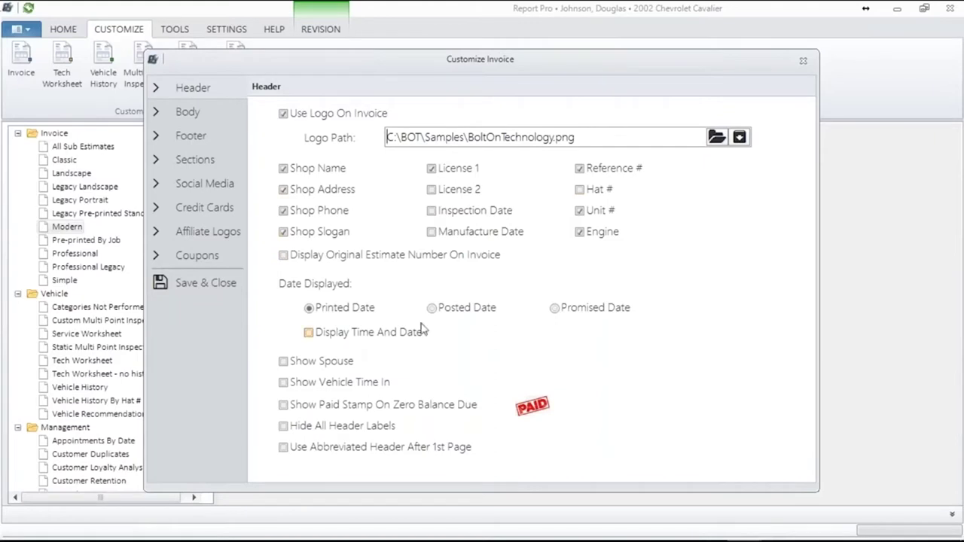
Step: Enable Show Spouse, Show Paid Stamp On Zero Balance Due, Hide All Header Labels and Use Abbreviated Header After 1st Page
{"action": "left_click", "coordinate": [284, 362]}
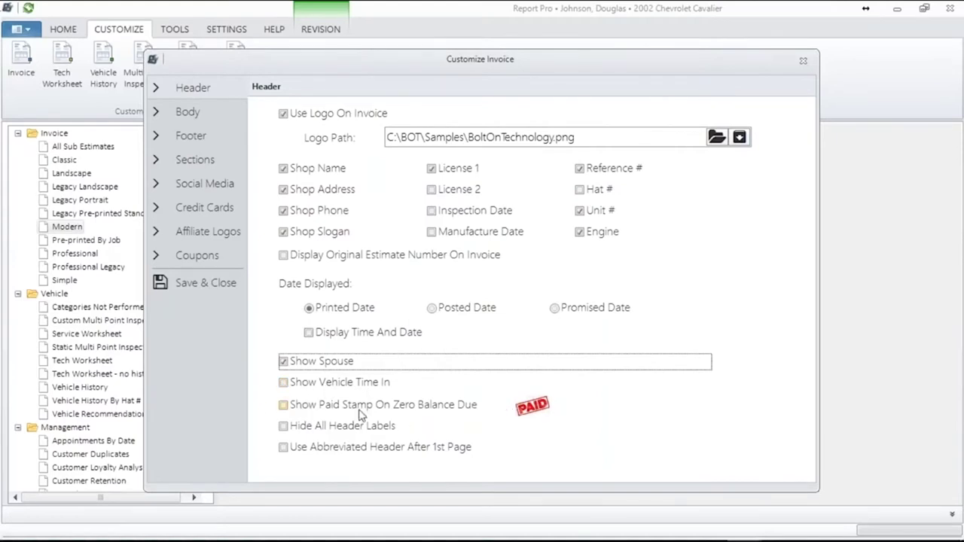
{"action": "left_click", "coordinate": [285, 407]}
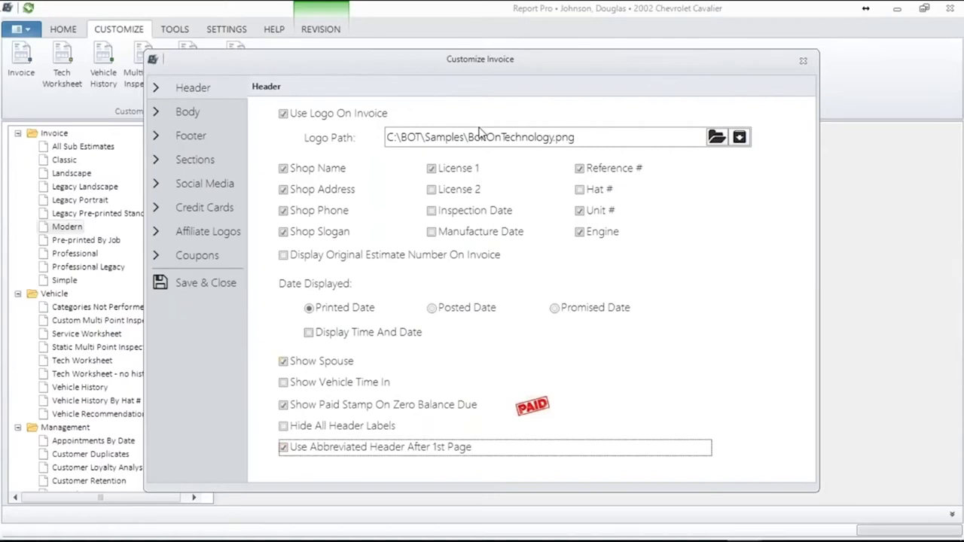
{"action": "left_click", "coordinate": [285, 427]}
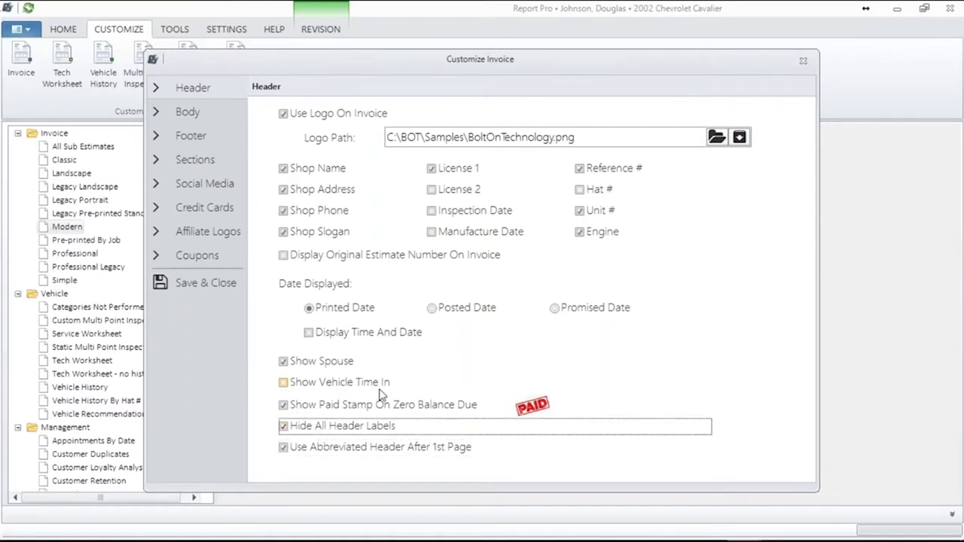
{"action": "left_click", "coordinate": [953, 209]}
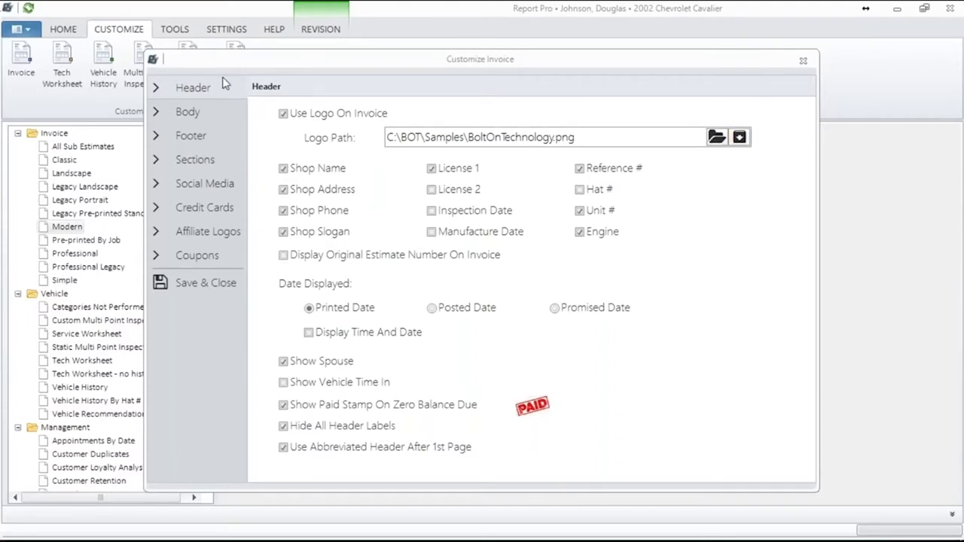
Step: Set the invoice body's primary accent color to a pale blue and pick a very light secondary accent color
{"action": "left_click", "coordinate": [190, 111]}
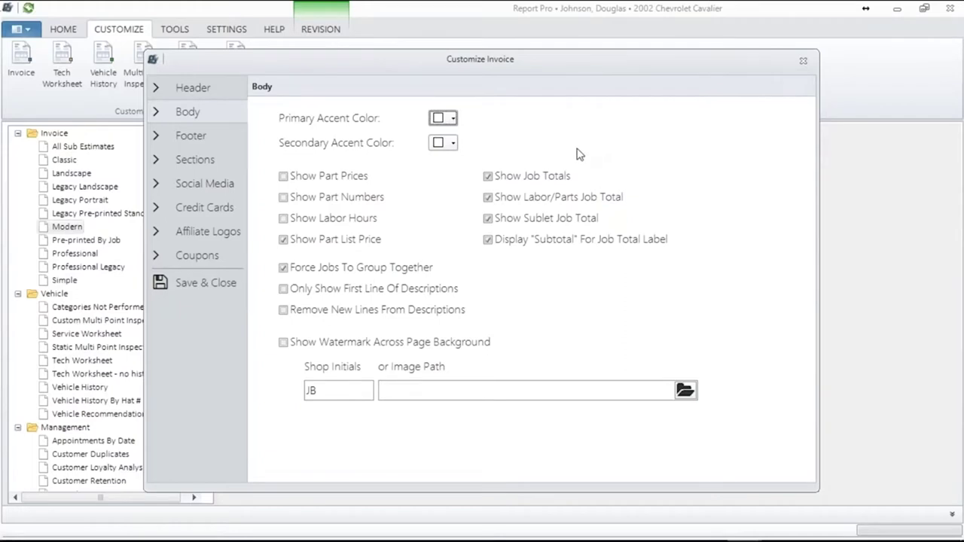
{"action": "left_click", "coordinate": [454, 119]}
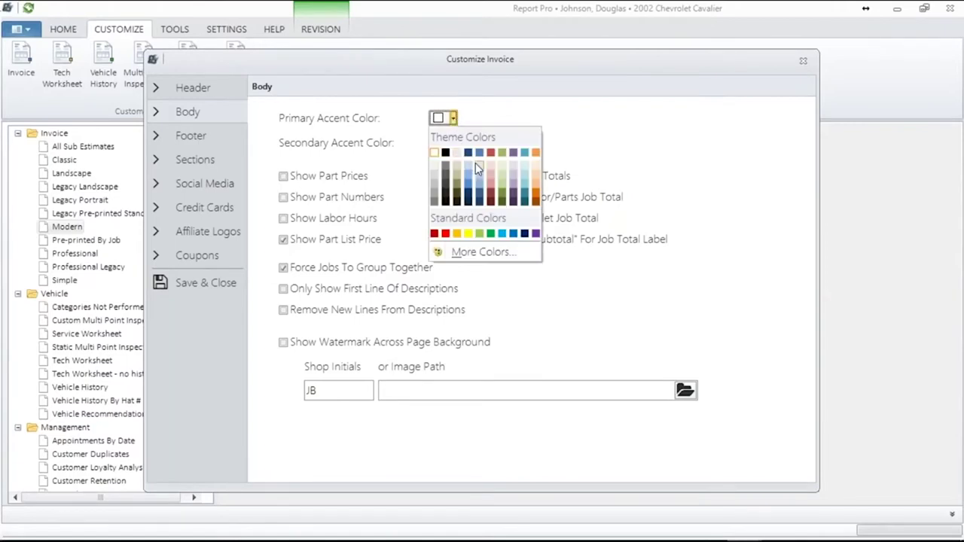
{"action": "left_click", "coordinate": [475, 163]}
{"action": "left_click", "coordinate": [452, 143]}
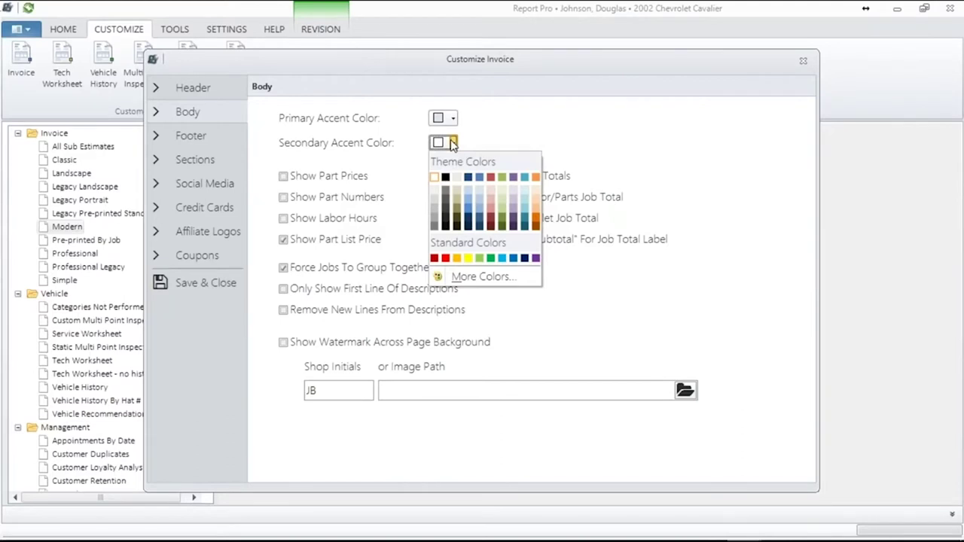
{"action": "left_click", "coordinate": [440, 194]}
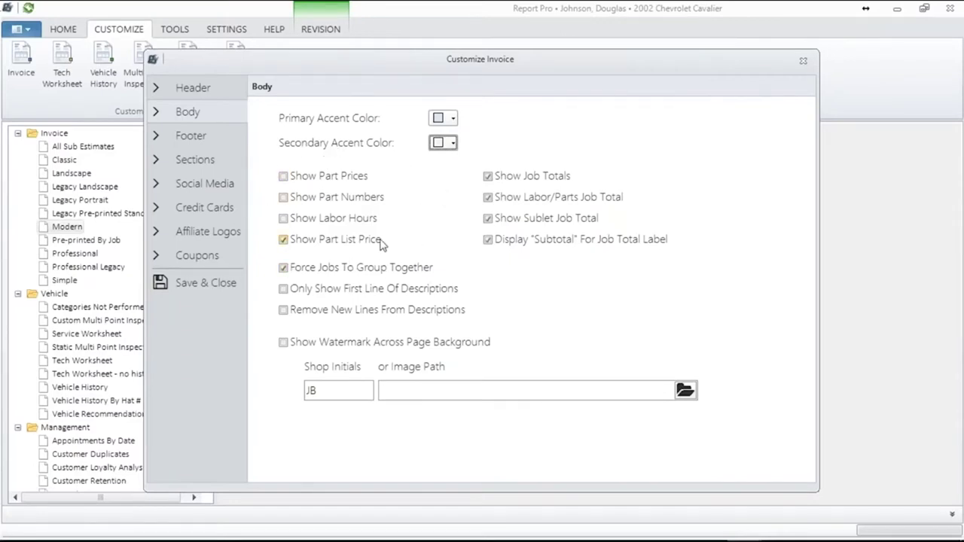
Step: Turn on Show Labor Hours, Show Part Numbers and Show Part Prices for the invoice body
{"action": "left_click", "coordinate": [284, 218]}
{"action": "left_click", "coordinate": [283, 197]}
{"action": "left_click", "coordinate": [283, 177]}
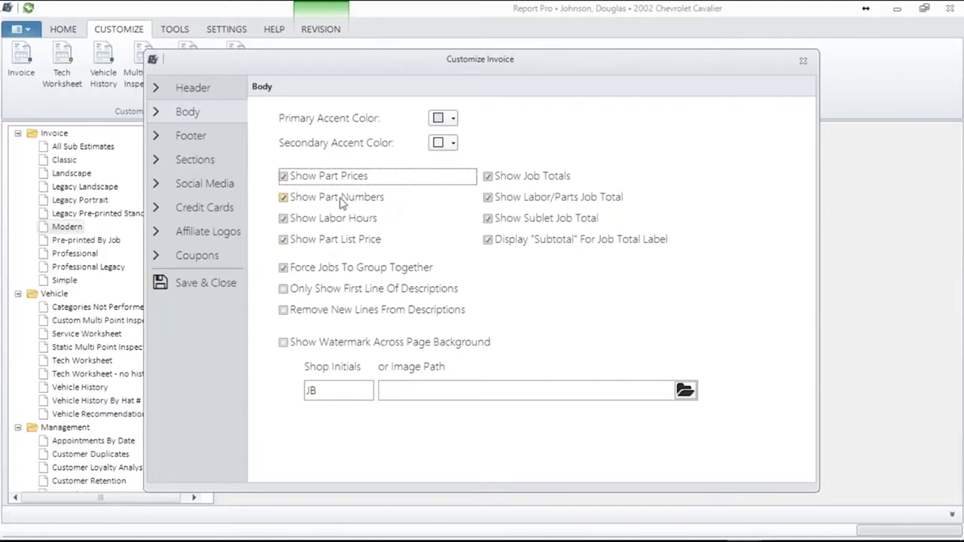
Step: Turn off Show Part Prices, Show Part Numbers, Show Labor Hours and Show Part List Price for the invoice body
{"action": "left_click", "coordinate": [284, 176]}
{"action": "left_click", "coordinate": [284, 198]}
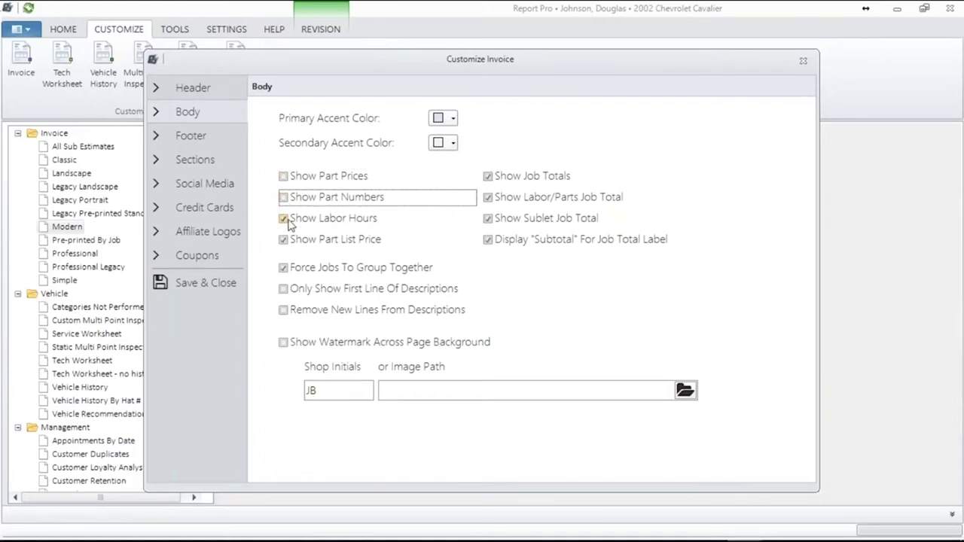
{"action": "left_click", "coordinate": [285, 219]}
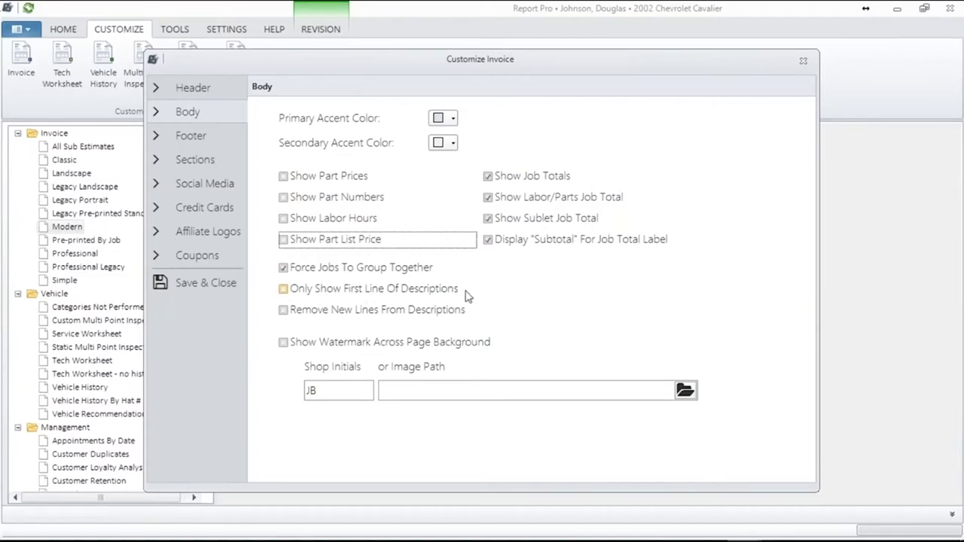
Step: Try the first-line-only and new-line-removal description options, and enable Show Watermark Across Page Background
{"action": "left_click", "coordinate": [285, 290]}
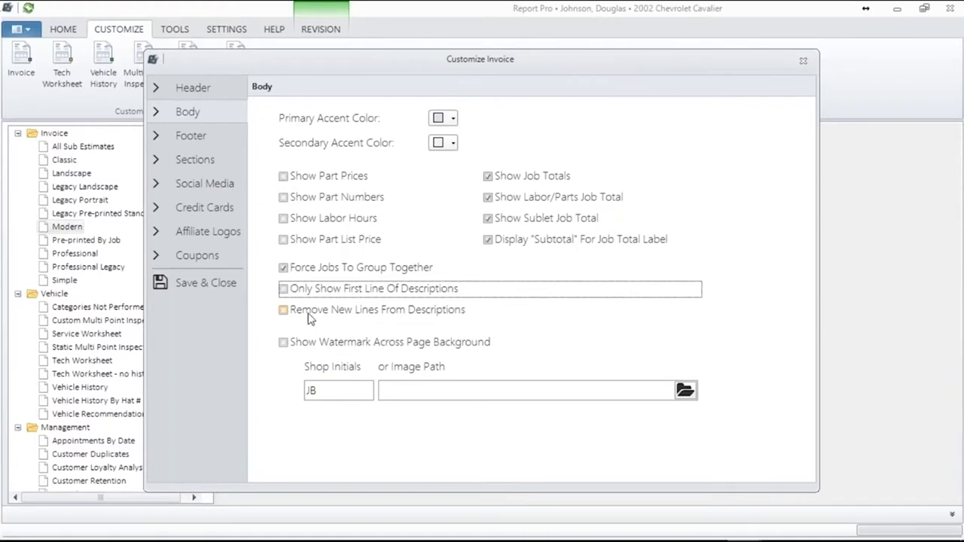
{"action": "left_click", "coordinate": [284, 311]}
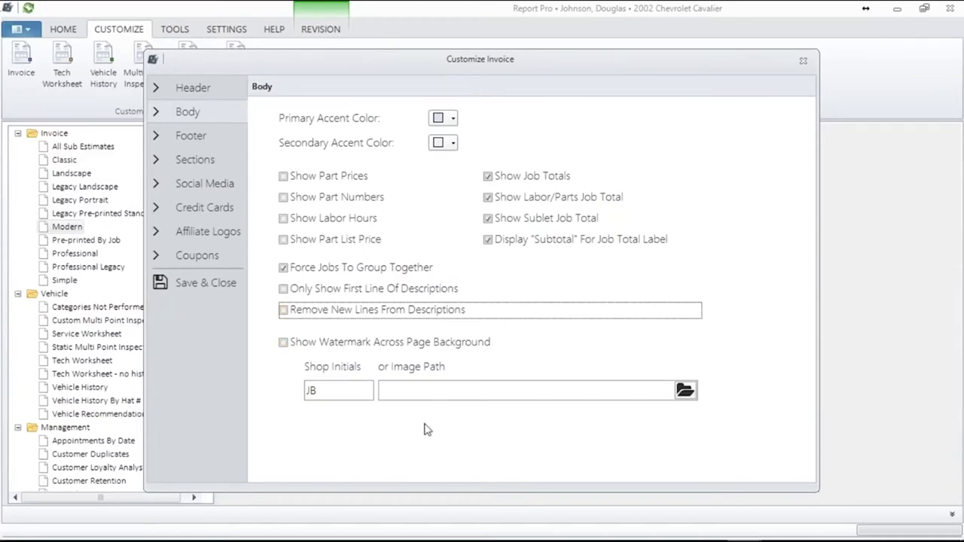
{"action": "left_click", "coordinate": [284, 343]}
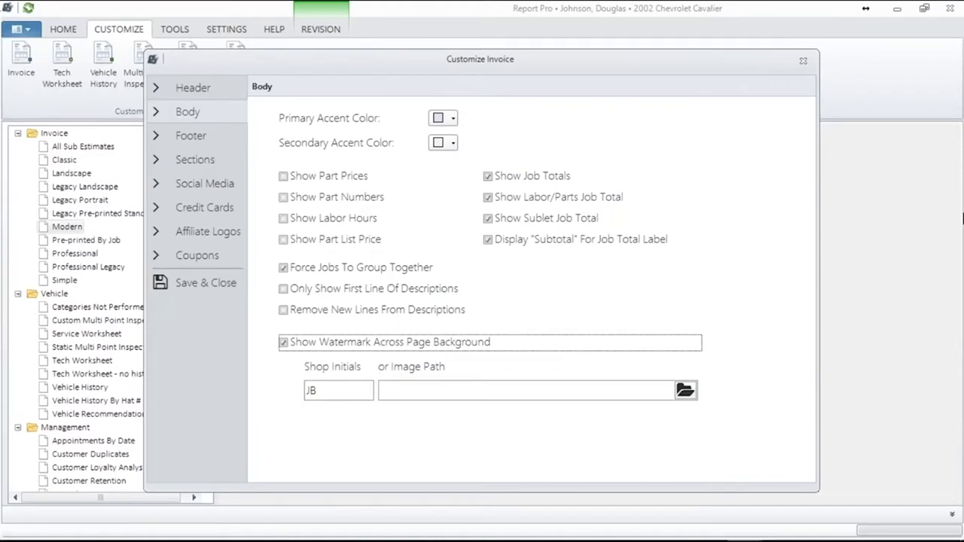
{"action": "left_click", "coordinate": [953, 197]}
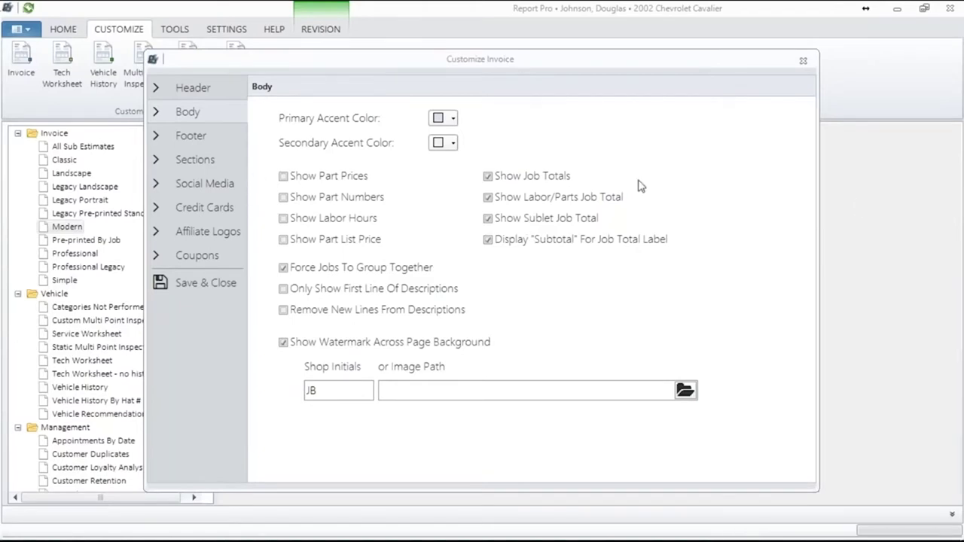
Step: In the invoice footer, show the shop website with its QR code and set the website color to red
{"action": "left_click", "coordinate": [185, 136]}
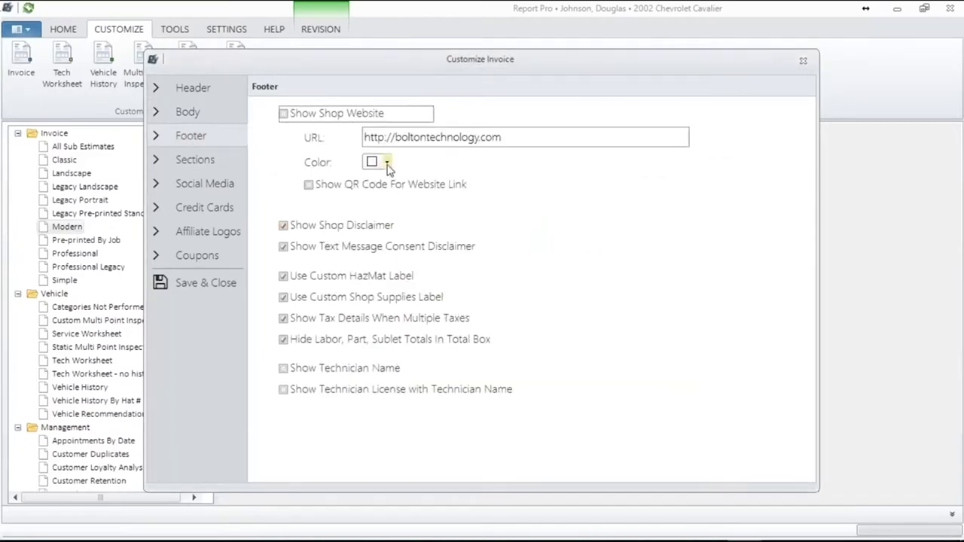
{"action": "left_click", "coordinate": [285, 114]}
{"action": "left_click", "coordinate": [309, 185]}
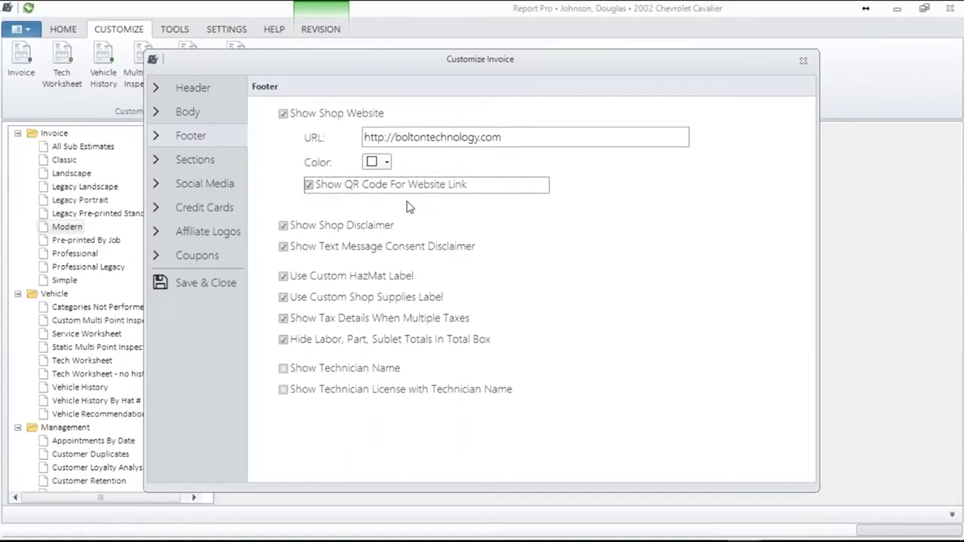
{"action": "left_click", "coordinate": [387, 162]}
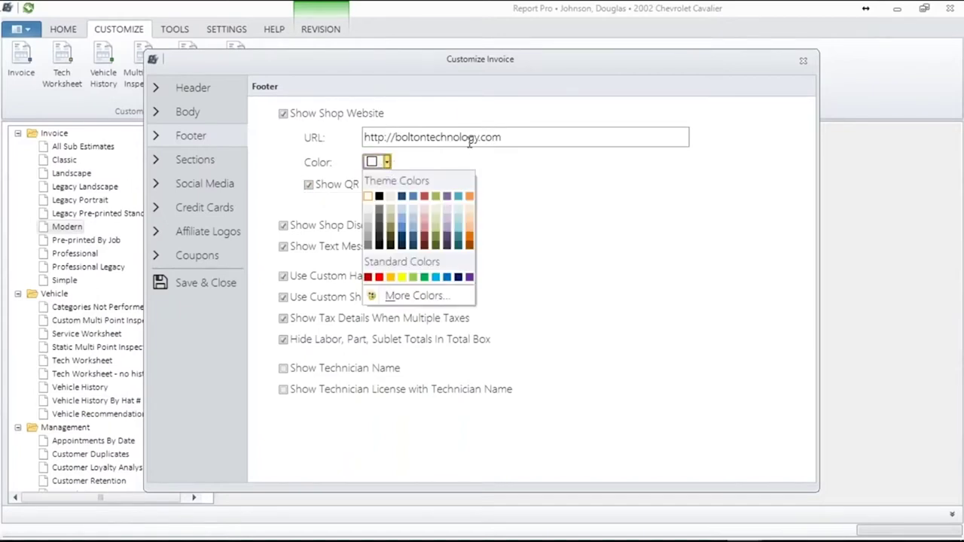
{"action": "left_click", "coordinate": [412, 219]}
{"action": "left_click", "coordinate": [387, 162]}
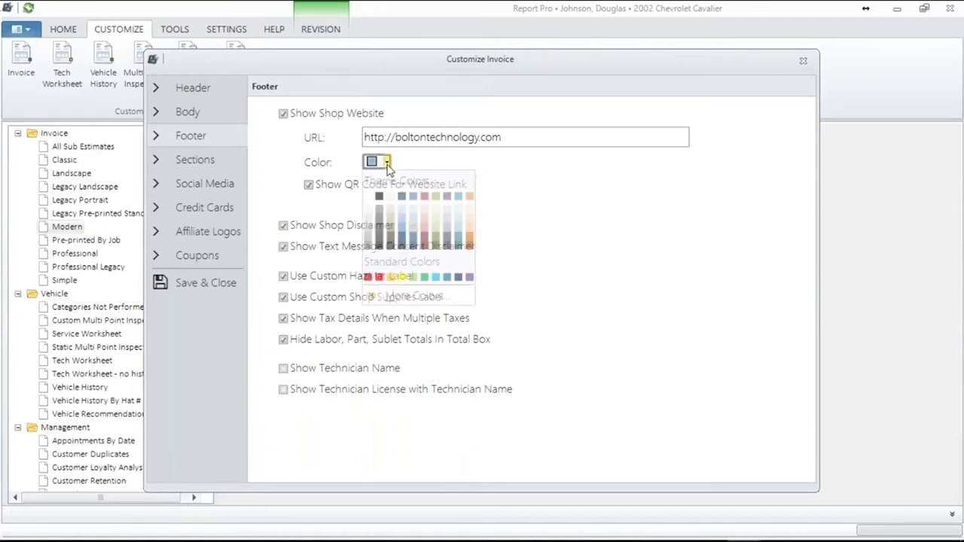
{"action": "left_click", "coordinate": [376, 277]}
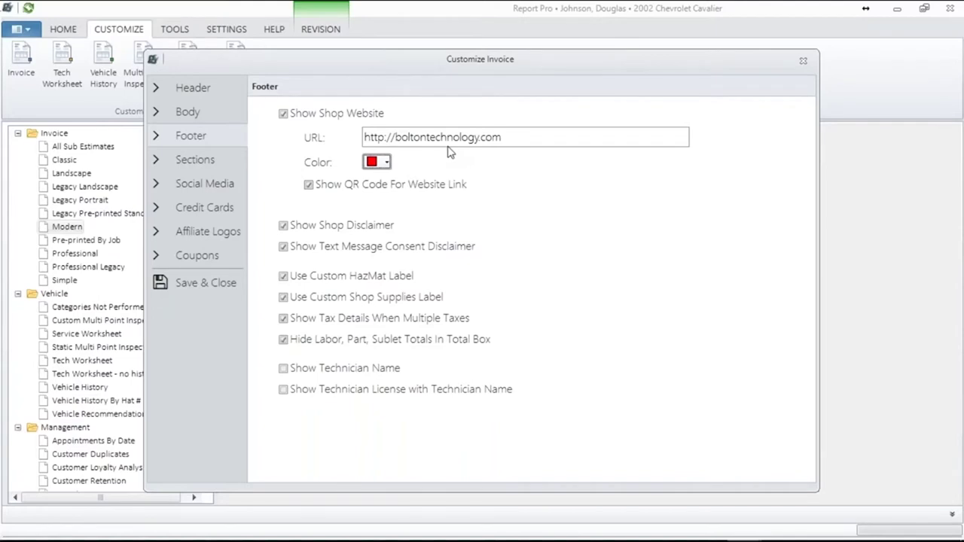
{"action": "left_click", "coordinate": [283, 246]}
{"action": "left_click", "coordinate": [287, 250]}
{"action": "left_click", "coordinate": [284, 247]}
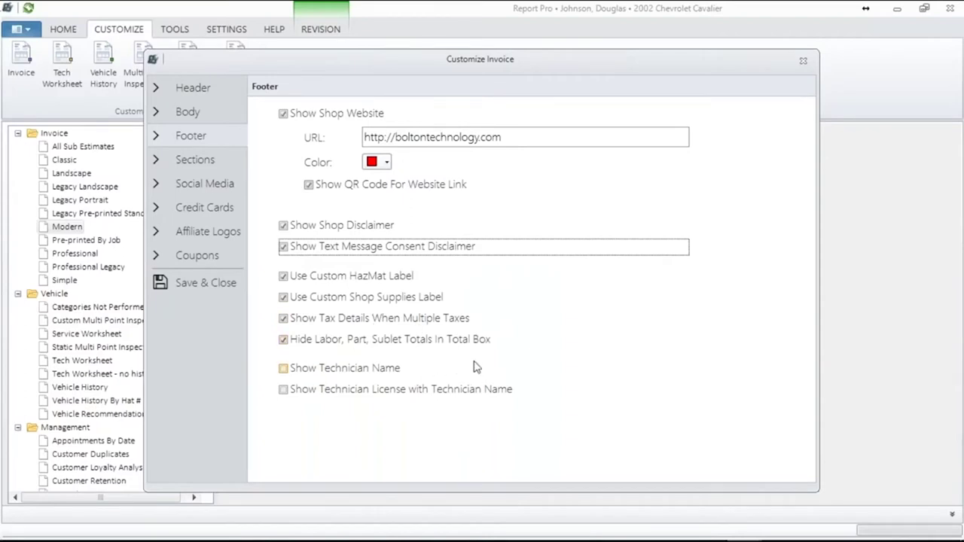
Step: Turn off Hide Labor, Part, Sublet Totals In Total Box and turn on Show Technician Name for the footer
{"action": "left_click", "coordinate": [285, 340]}
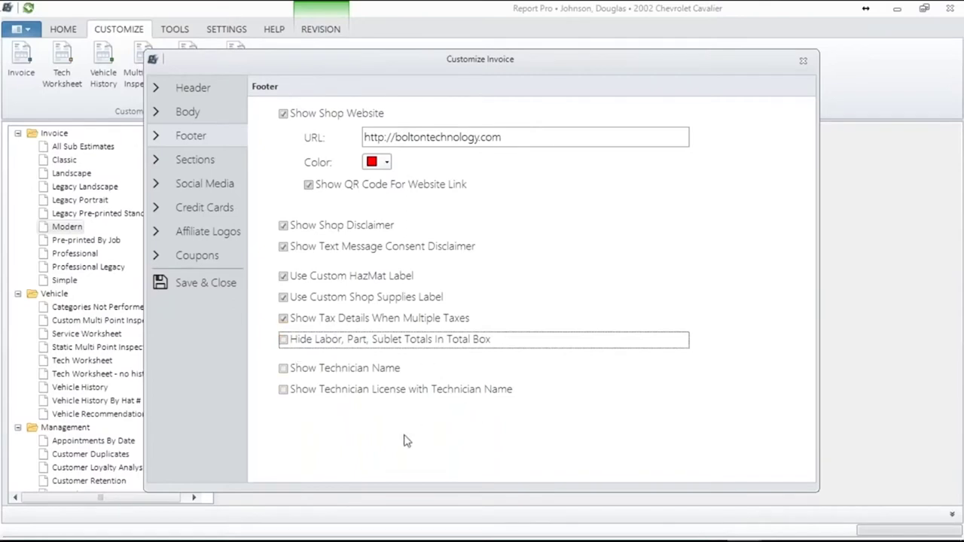
{"action": "left_click", "coordinate": [283, 370]}
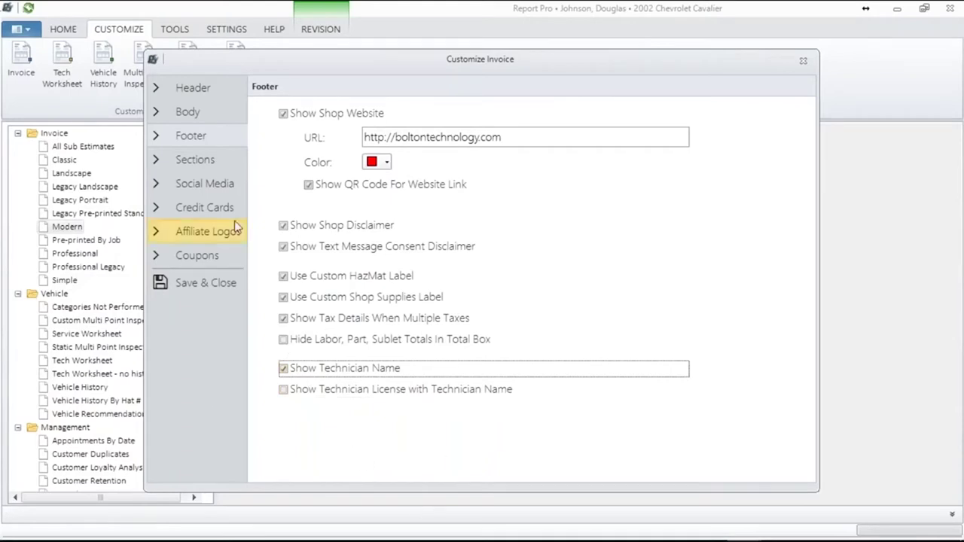
Step: In the invoice's Sections settings, try the title "You Need this stufff" for the recommendations section
{"action": "left_click", "coordinate": [195, 161]}
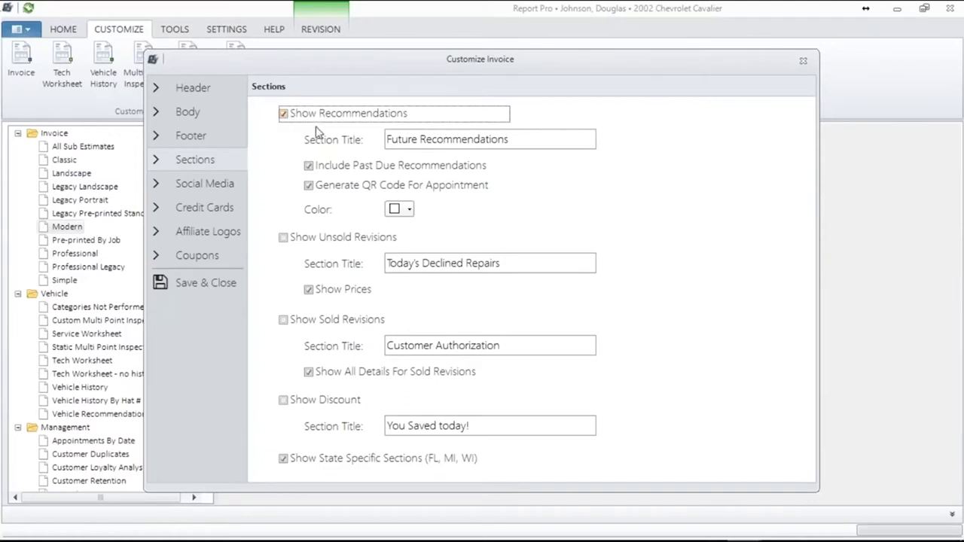
{"action": "left_click_drag", "start_coordinate": [512, 139], "coordinate": [335, 139]}
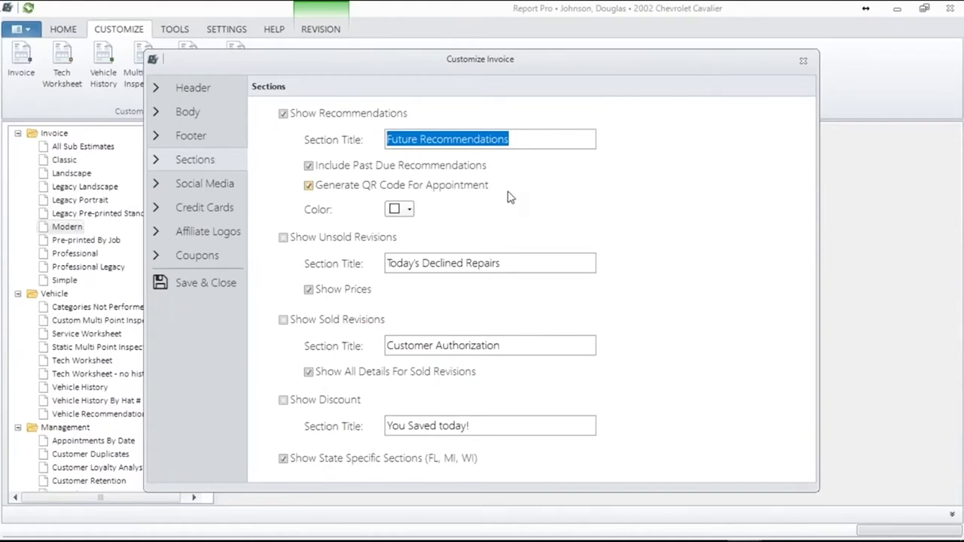
{"action": "type", "text": "Y"}
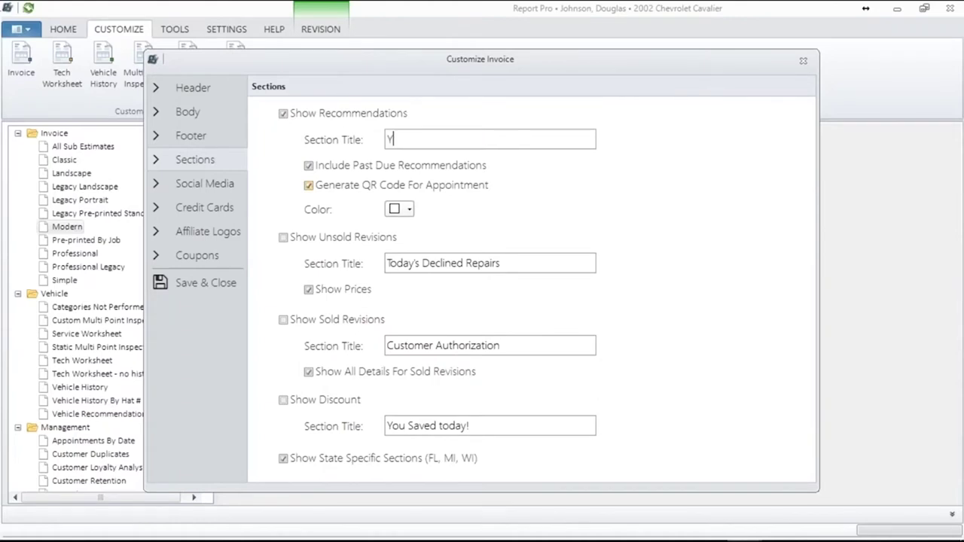
{"action": "type", "text": "ou Need this stuff"}
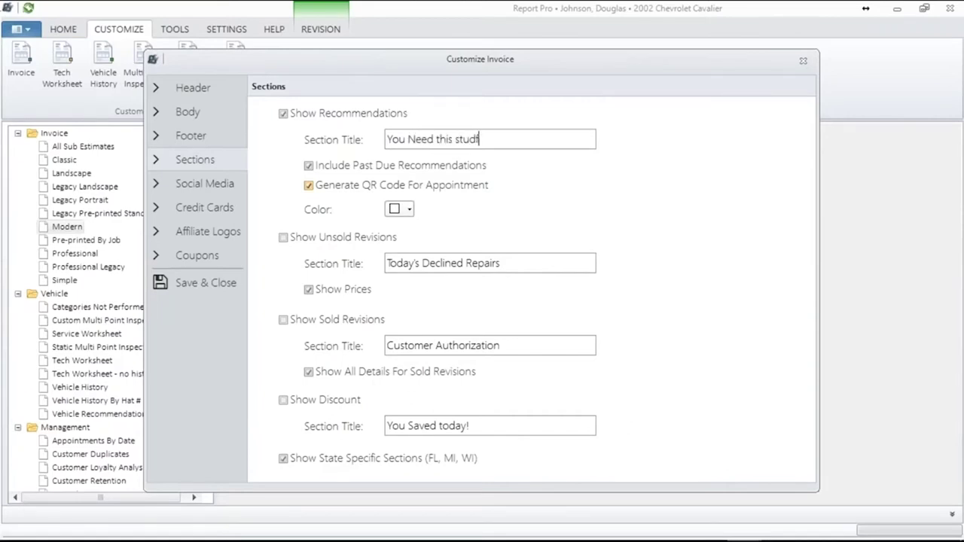
{"action": "key", "text": "BackSpace"}
{"action": "key", "text": "BackSpace"}
{"action": "type", "text": "d"}
{"action": "key", "text": "BackSpace"}
{"action": "type", "text": "ff"}
Step: Replace the recommendations section's title with "Recommendations"
{"action": "left_click_drag", "start_coordinate": [512, 140], "coordinate": [334, 129]}
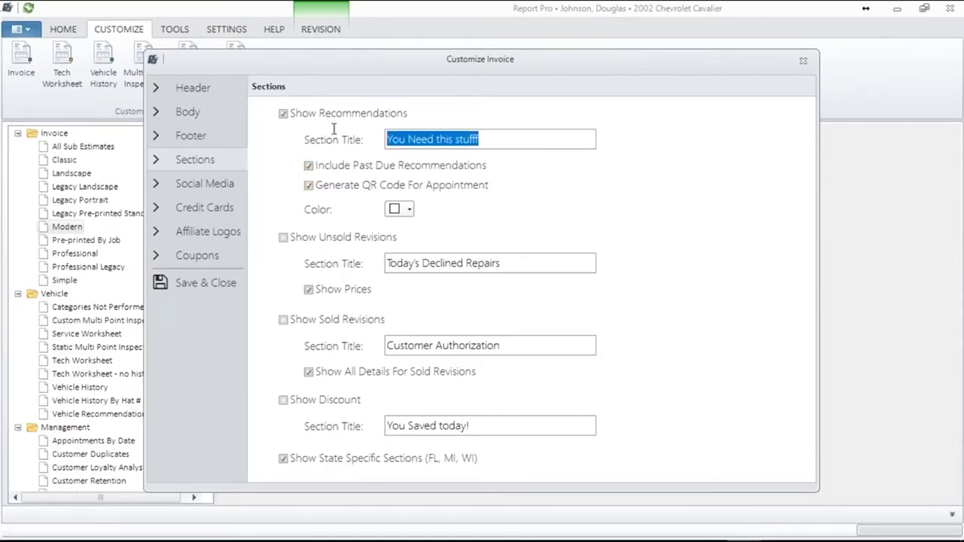
{"action": "type", "text": "REcom"}
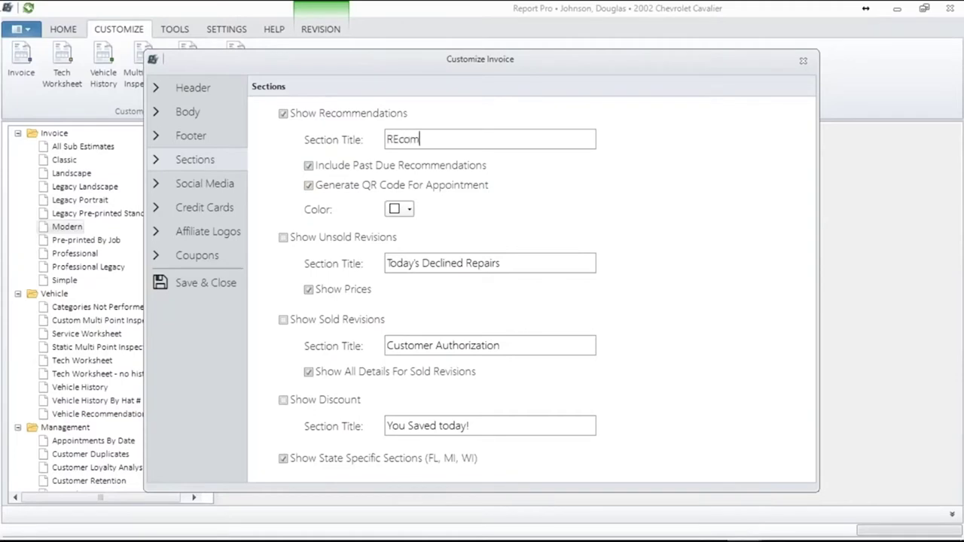
{"action": "type", "text": "mendations"}
{"action": "left_click", "coordinate": [399, 139]}
{"action": "key", "text": "BackSpace"}
{"action": "type", "text": "e"}
Step: Set the recommendations section's color to standard yellow
{"action": "left_click_drag", "start_coordinate": [510, 265], "coordinate": [316, 251]}
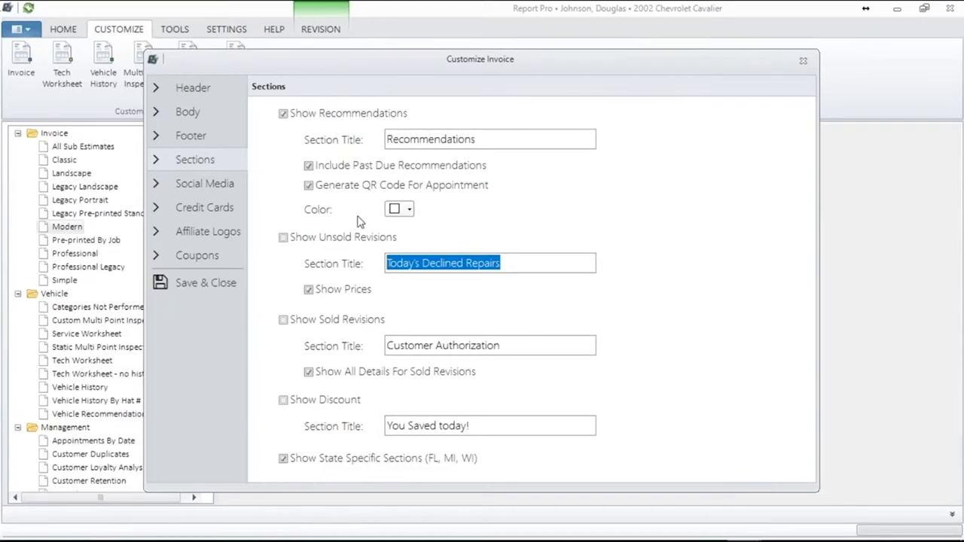
{"action": "left_click", "coordinate": [410, 209]}
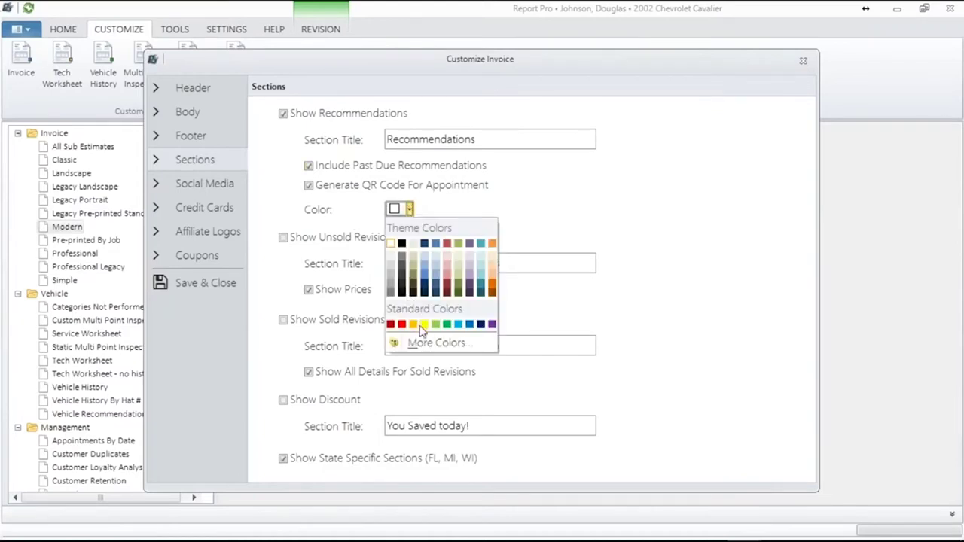
{"action": "left_click", "coordinate": [427, 324]}
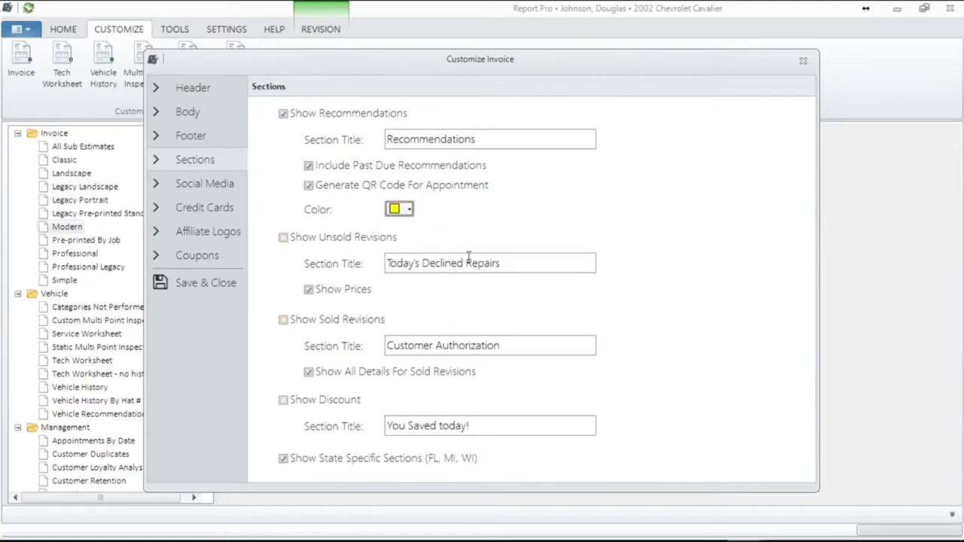
Step: Turn on the Show Unsold Revisions, Show Sold Revisions and Show Discount sections of the invoice
{"action": "left_click", "coordinate": [292, 238]}
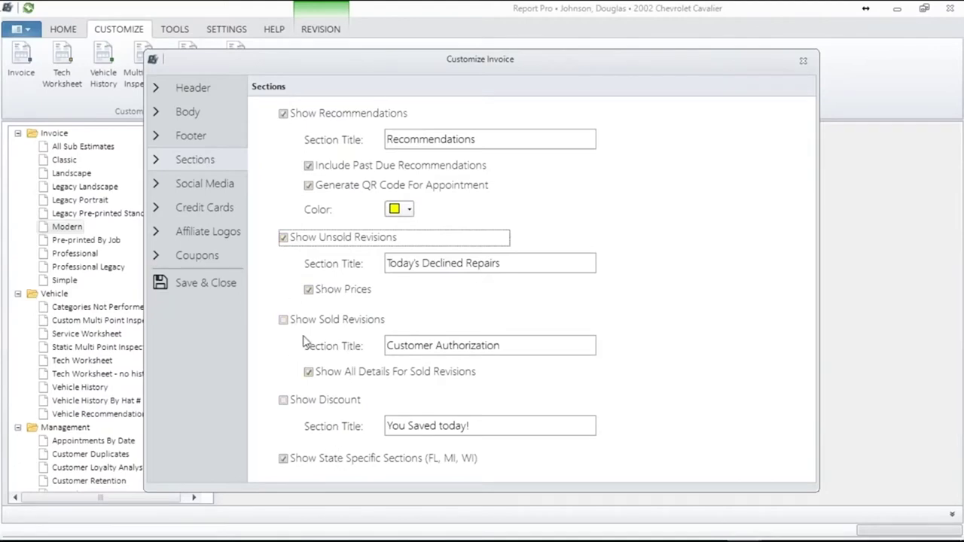
{"action": "left_click", "coordinate": [284, 320]}
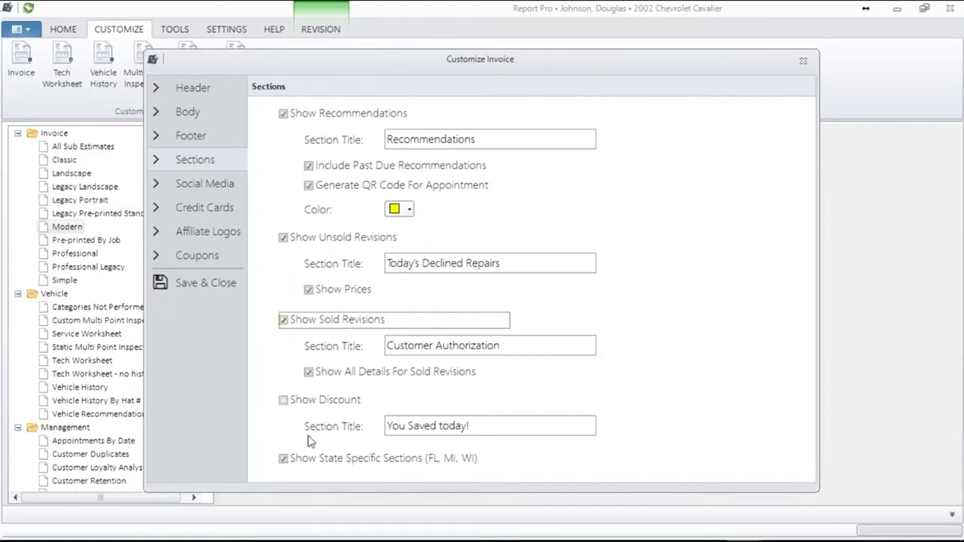
{"action": "left_click", "coordinate": [283, 400]}
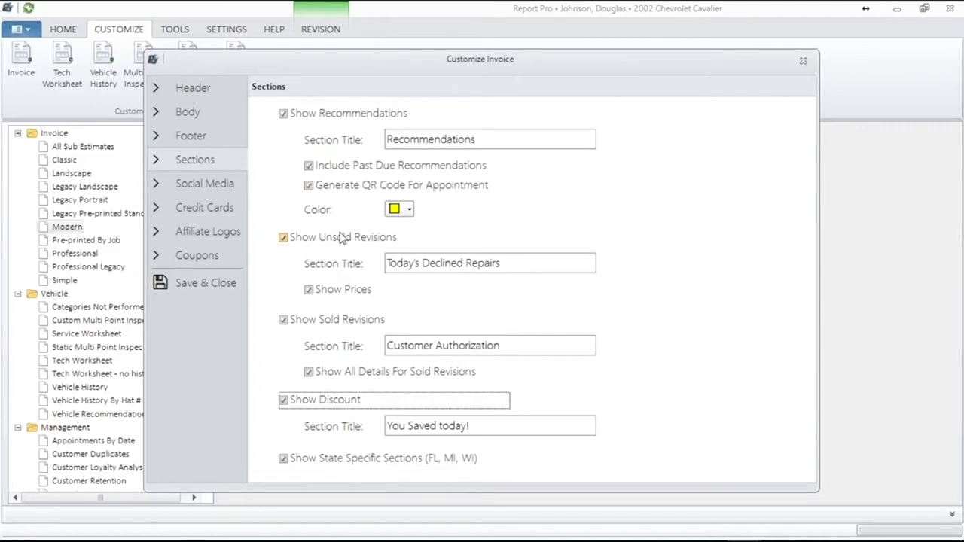
Step: Enable the Facebook and YouTube links in the invoice's Social Media settings, keeping their existing URLs
{"action": "left_click", "coordinate": [200, 187]}
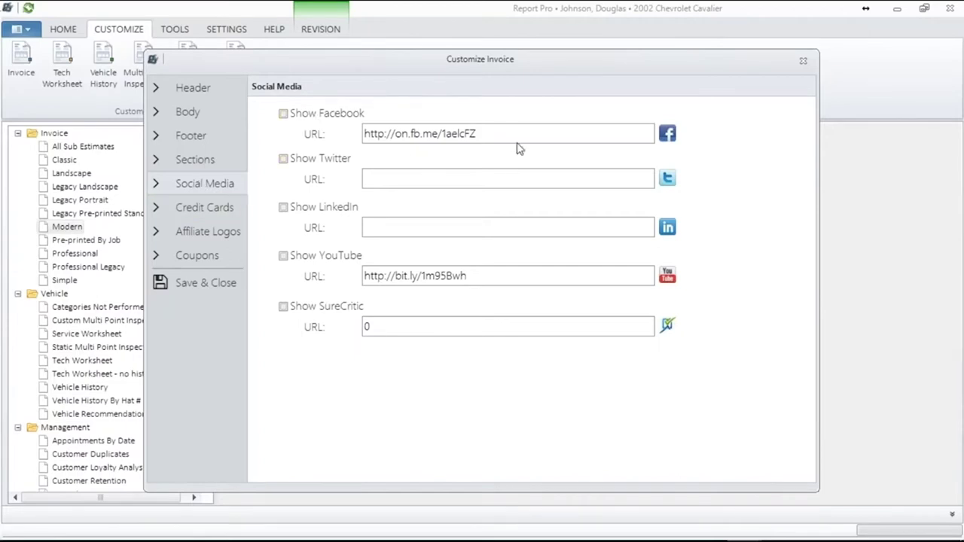
{"action": "left_click_drag", "start_coordinate": [515, 136], "coordinate": [345, 125]}
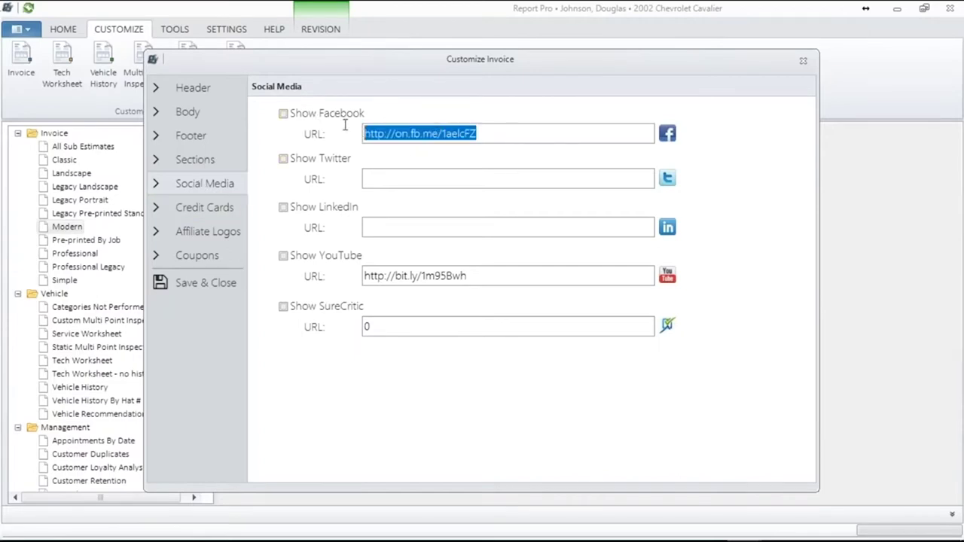
{"action": "left_click", "coordinate": [284, 114]}
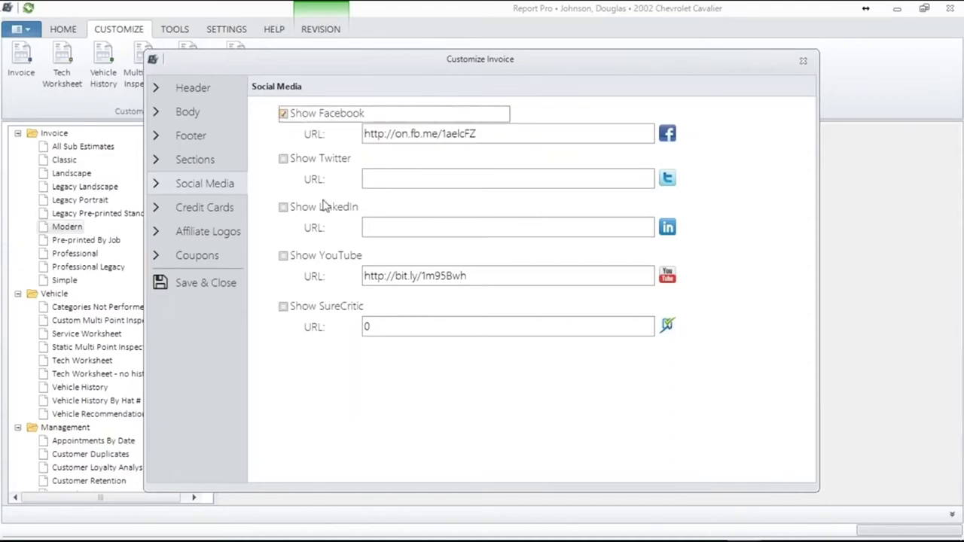
{"action": "left_click", "coordinate": [453, 177]}
{"action": "left_click", "coordinate": [442, 228]}
{"action": "left_click_drag", "start_coordinate": [482, 276], "coordinate": [339, 276]}
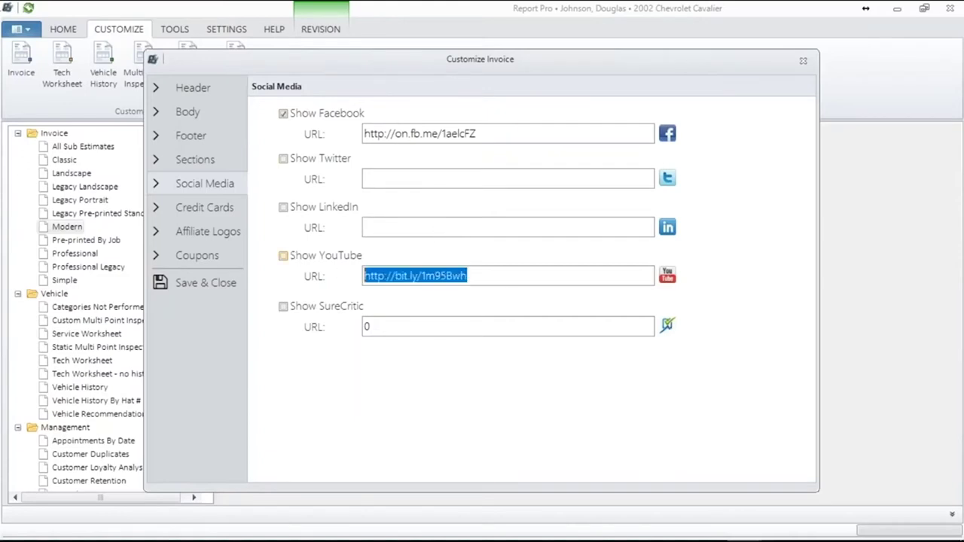
{"action": "left_click", "coordinate": [283, 257]}
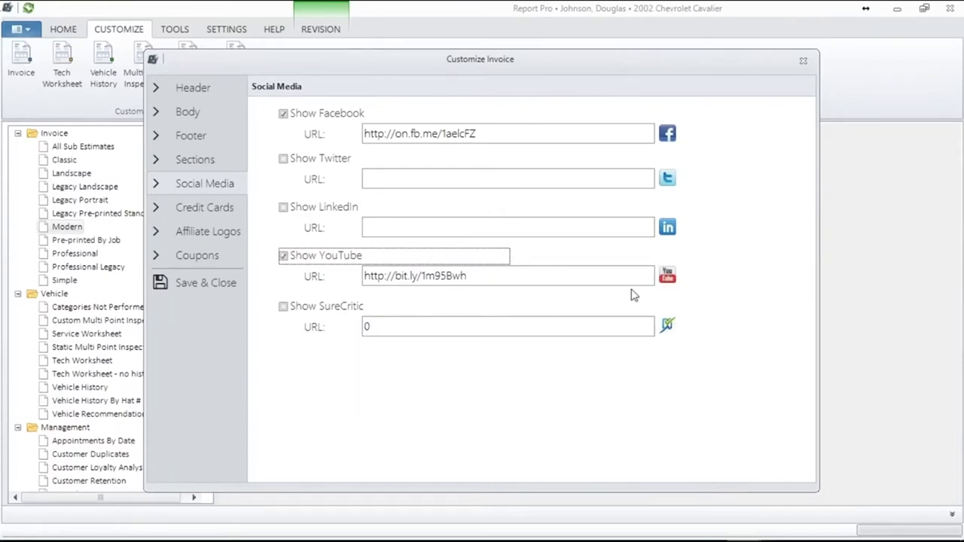
Step: Enable the Visa and MasterCard logos in the Credit Cards settings, switching Discover and American Express on and back off
{"action": "left_click", "coordinate": [227, 215]}
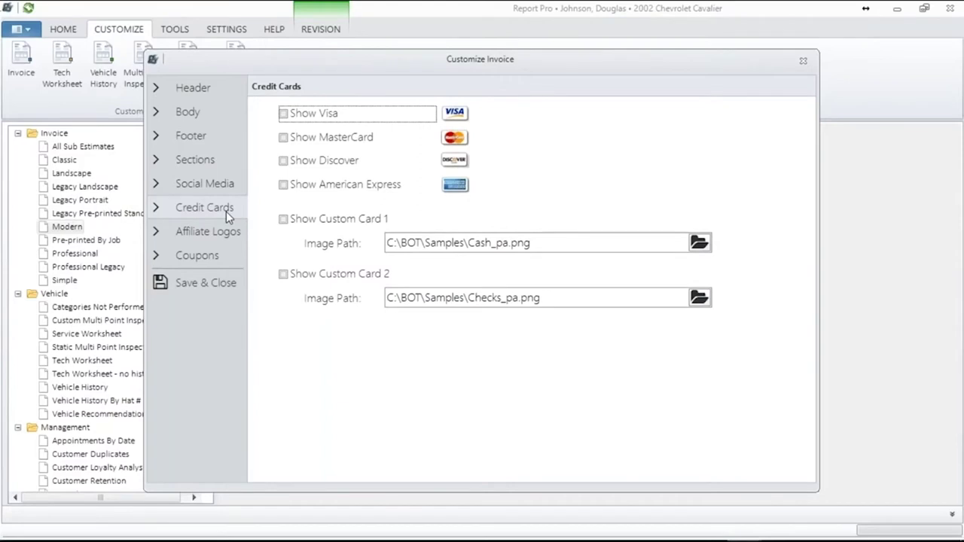
{"action": "left_click", "coordinate": [284, 114]}
{"action": "left_click", "coordinate": [284, 138]}
{"action": "left_click", "coordinate": [284, 161]}
{"action": "left_click", "coordinate": [283, 186]}
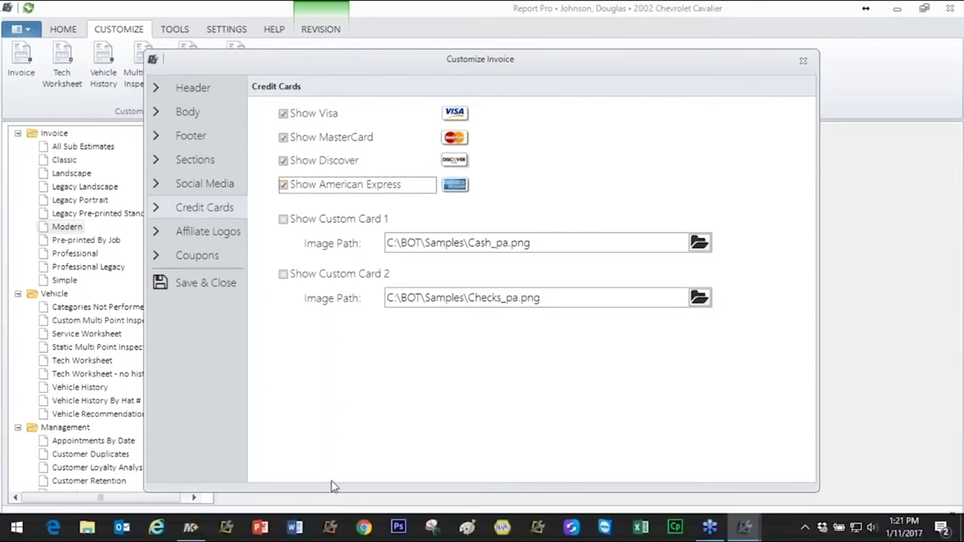
{"action": "left_click", "coordinate": [284, 186]}
{"action": "left_click", "coordinate": [284, 161]}
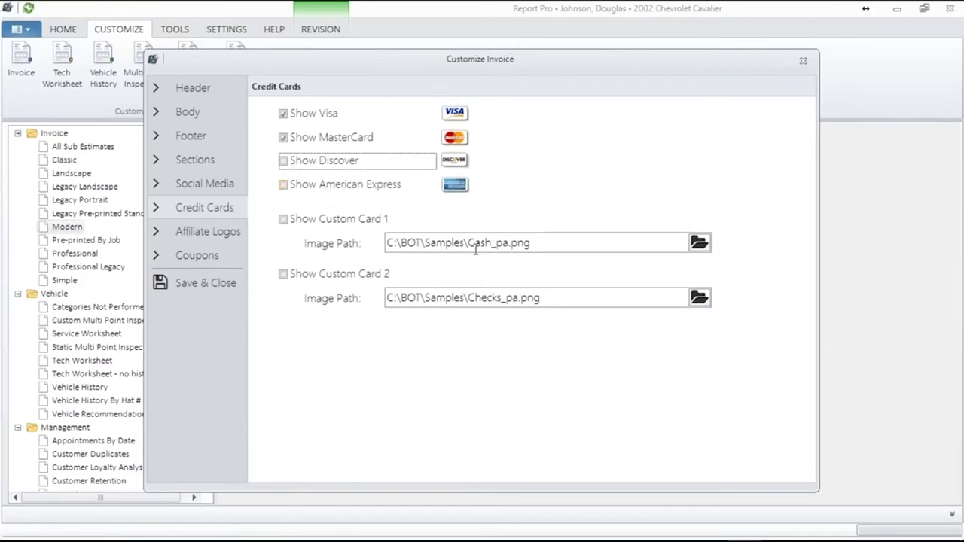
Step: Turn on Show Custom Card 1 and choose Cash_pa.png from the Samples folder as its image
{"action": "left_click", "coordinate": [283, 219]}
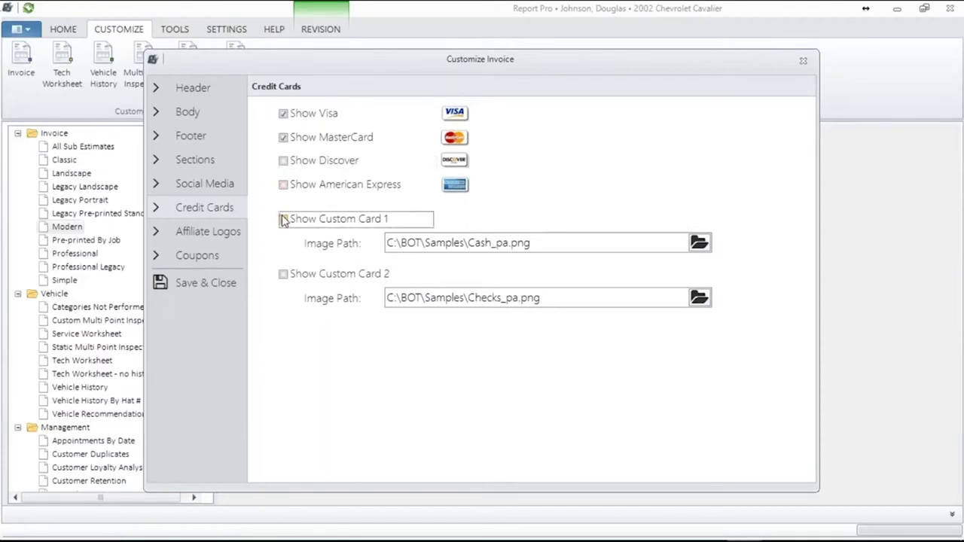
{"action": "left_click", "coordinate": [698, 243]}
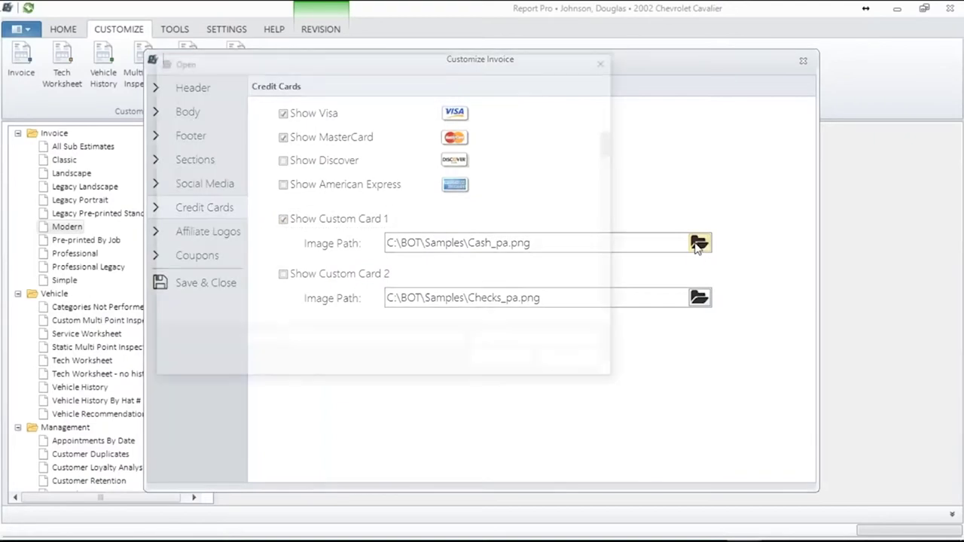
{"action": "left_click_drag", "start_coordinate": [615, 149], "coordinate": [603, 204]}
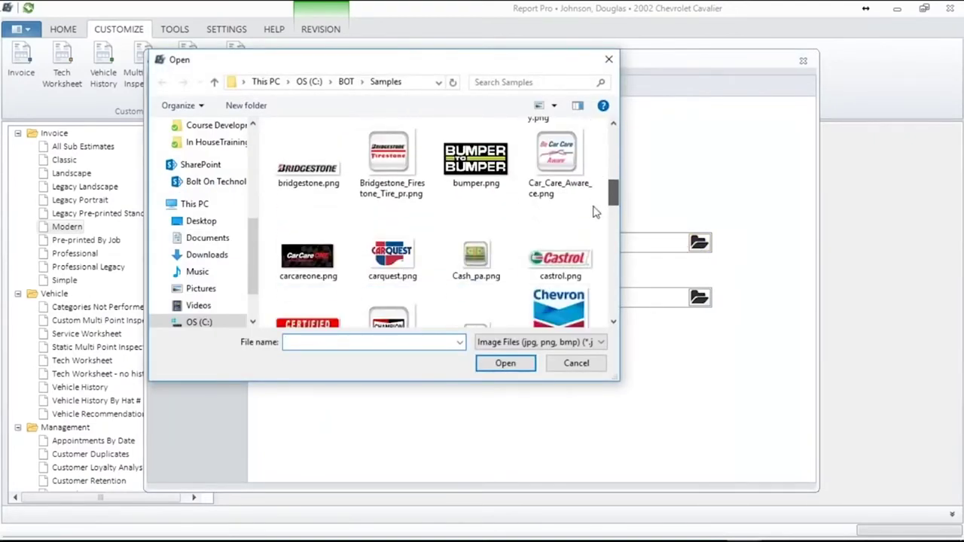
{"action": "left_click", "coordinate": [476, 256]}
{"action": "left_click", "coordinate": [504, 365]}
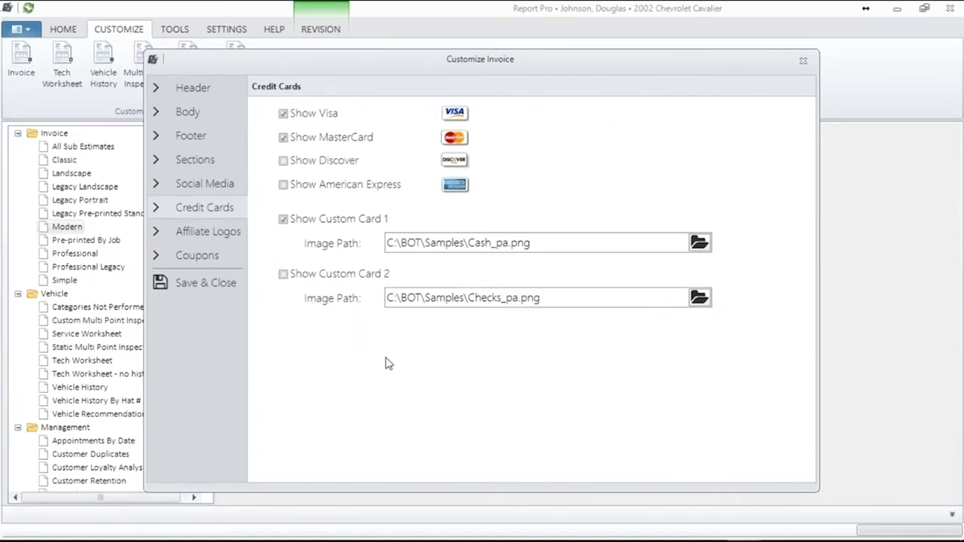
Step: Show Affiliate Logo 1 (ASE.png) and Affiliate Logo 2 (mitchell1.png) on the invoice
{"action": "left_click", "coordinate": [230, 236]}
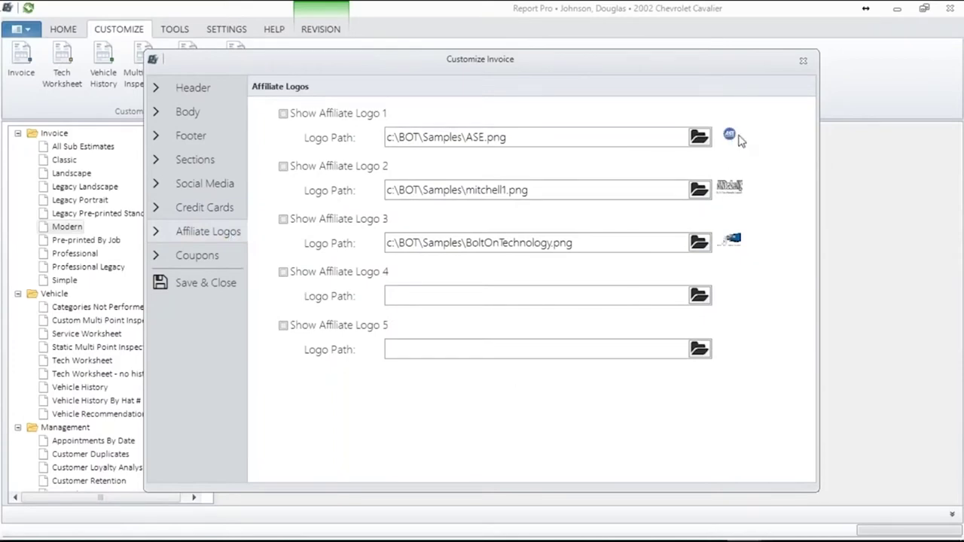
{"action": "left_click", "coordinate": [285, 115]}
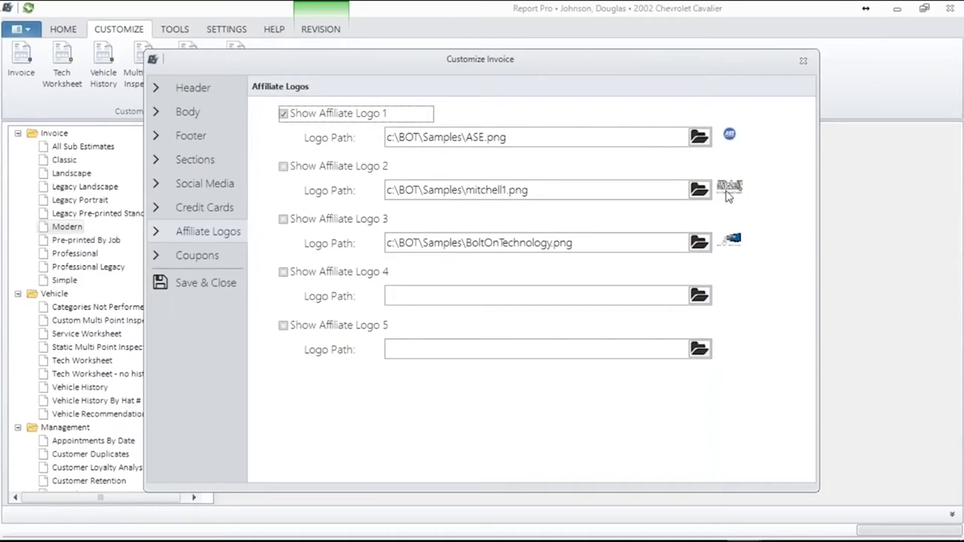
{"action": "left_click", "coordinate": [286, 169]}
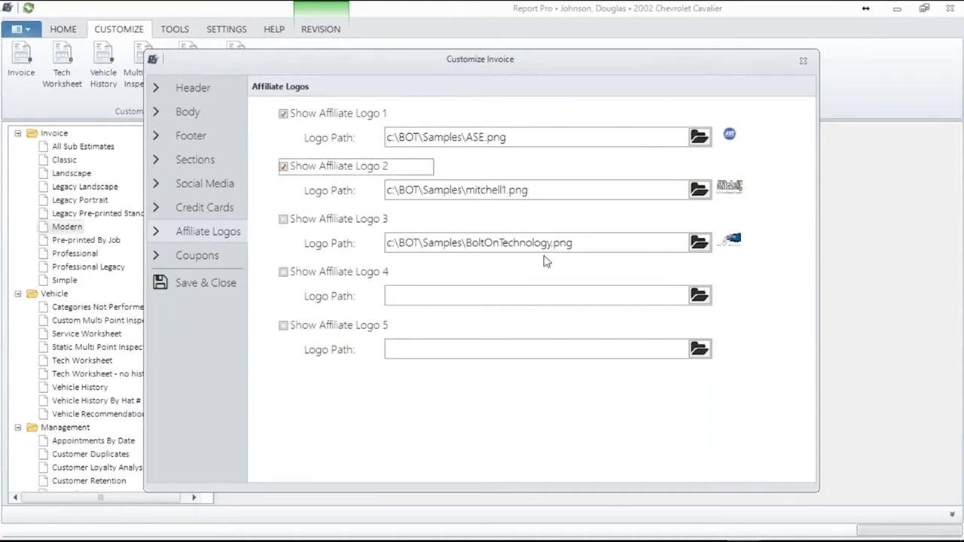
Step: Show Affiliate Logo 3 (BoltOnTechnology.png) on the invoice and save the customization
{"action": "left_click", "coordinate": [285, 223]}
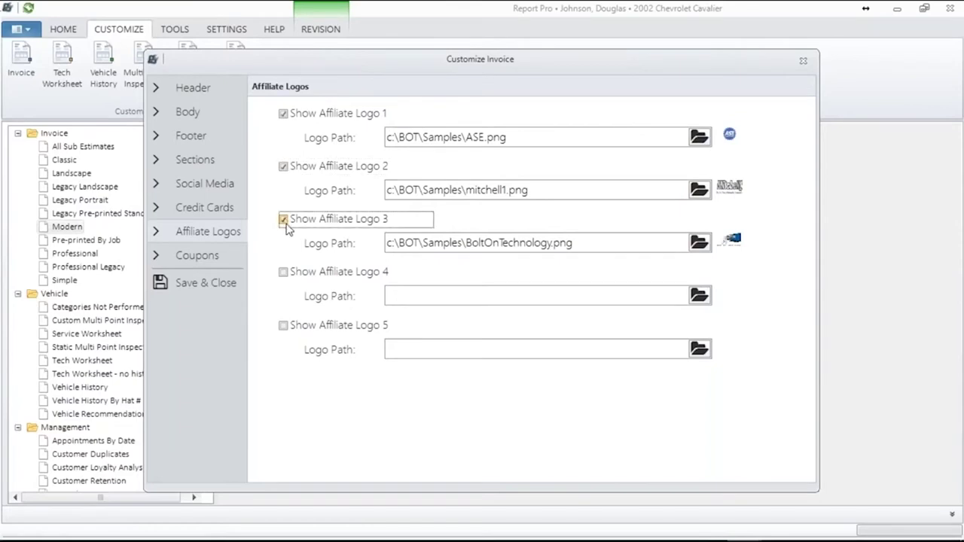
{"action": "left_click", "coordinate": [435, 297]}
{"action": "left_click", "coordinate": [421, 353]}
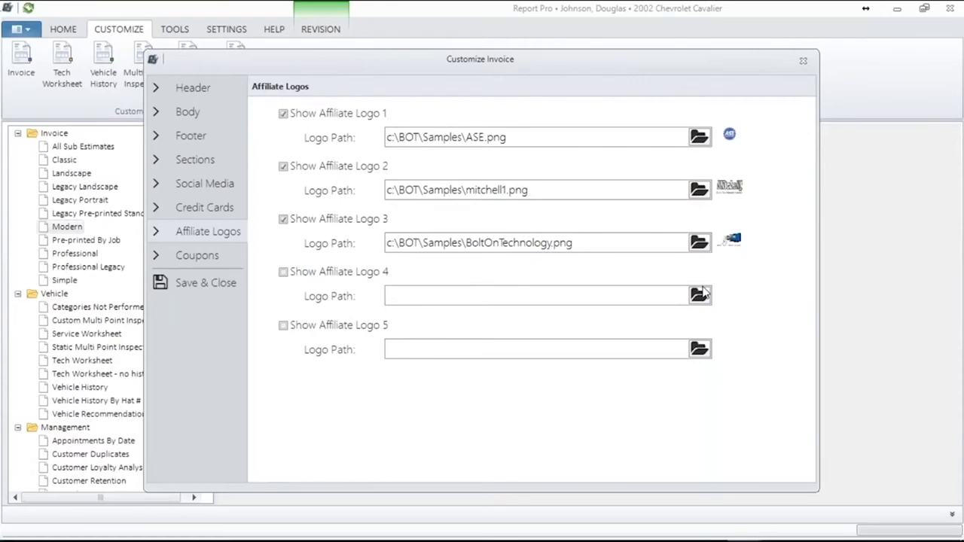
{"action": "left_click", "coordinate": [491, 294]}
{"action": "left_click", "coordinate": [207, 284]}
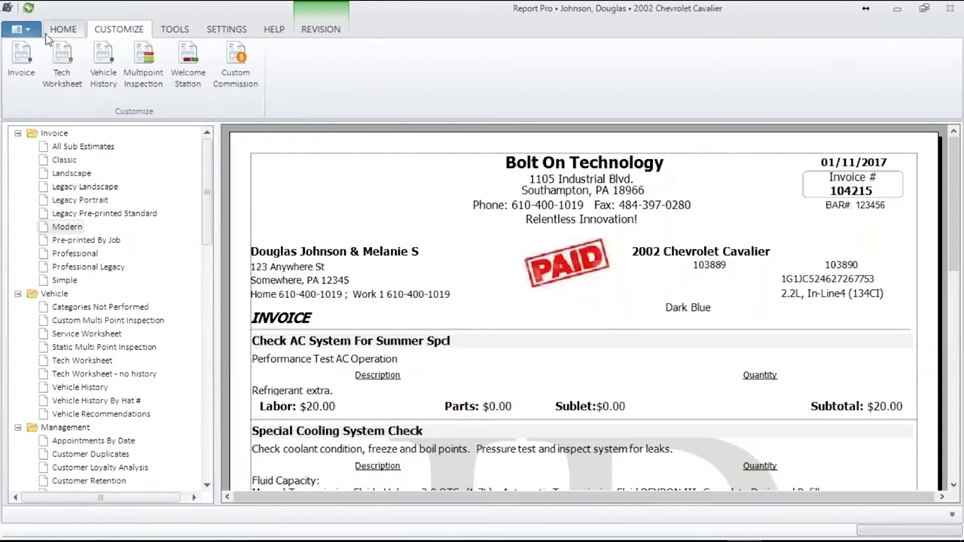
Step: Reload the Modern invoice and examine its first page from the header down to the footer
{"action": "left_click", "coordinate": [61, 32]}
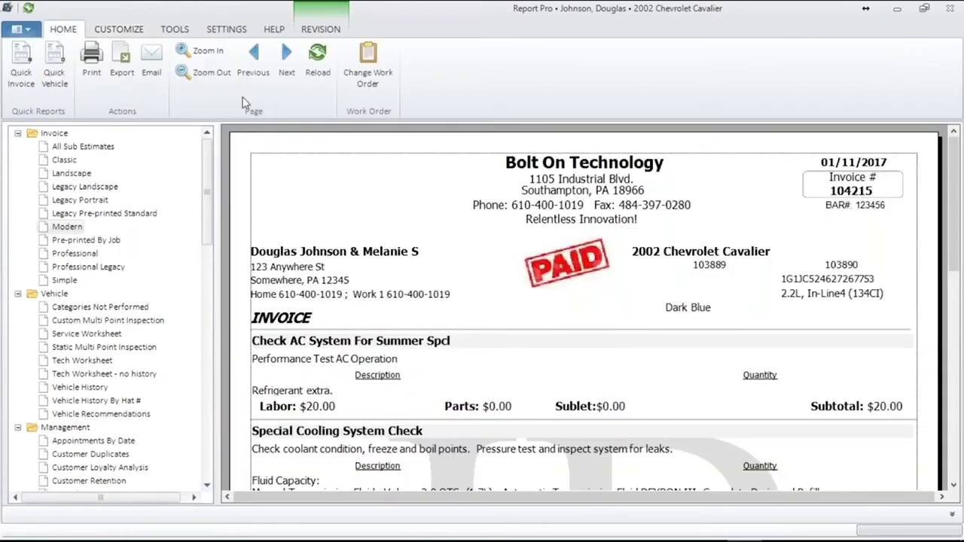
{"action": "left_click", "coordinate": [324, 59]}
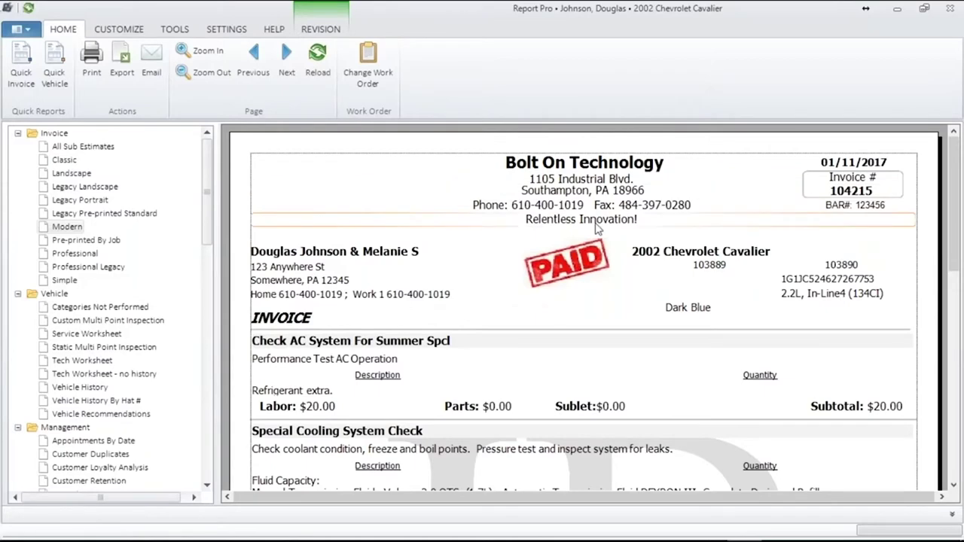
{"action": "left_click_drag", "start_coordinate": [953, 256], "coordinate": [951, 320]}
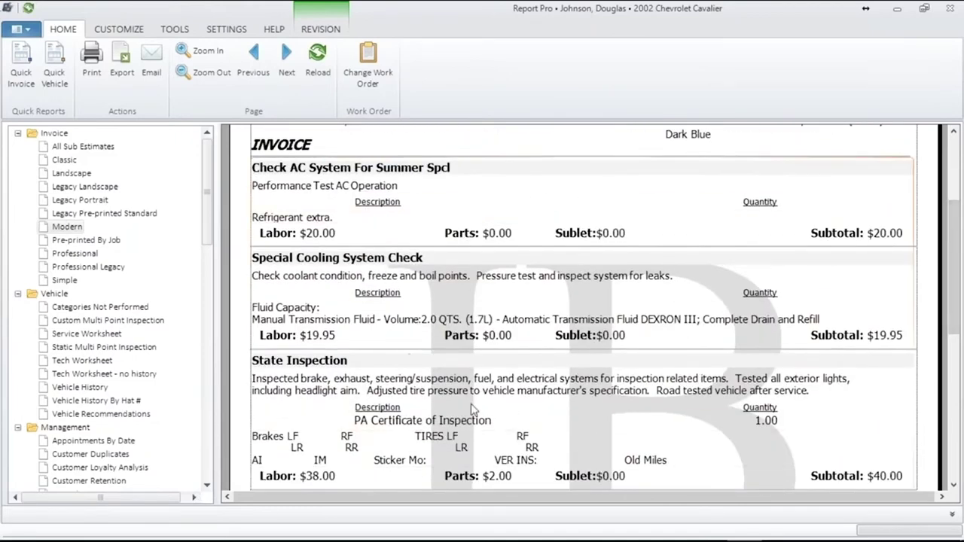
{"action": "left_click_drag", "start_coordinate": [953, 268], "coordinate": [953, 282]}
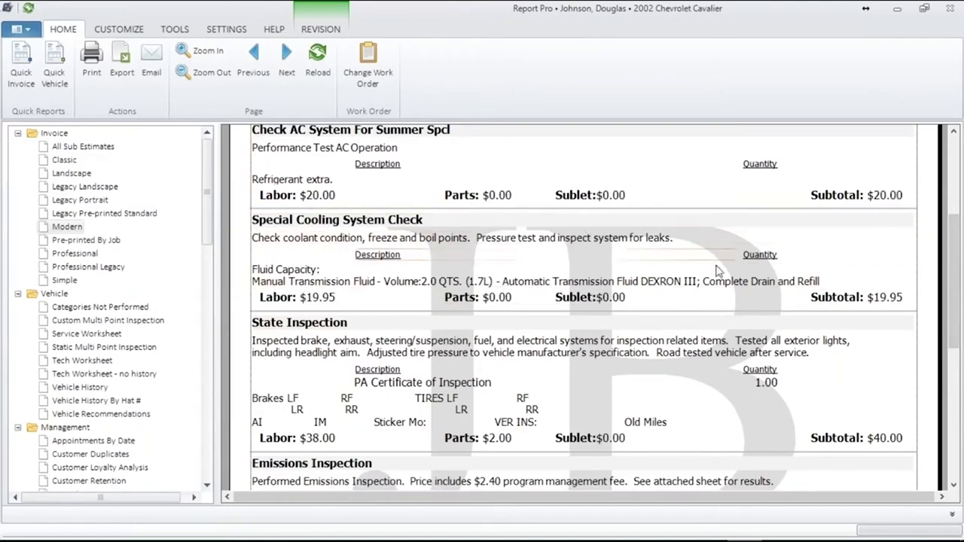
{"action": "left_click_drag", "start_coordinate": [956, 276], "coordinate": [949, 411]}
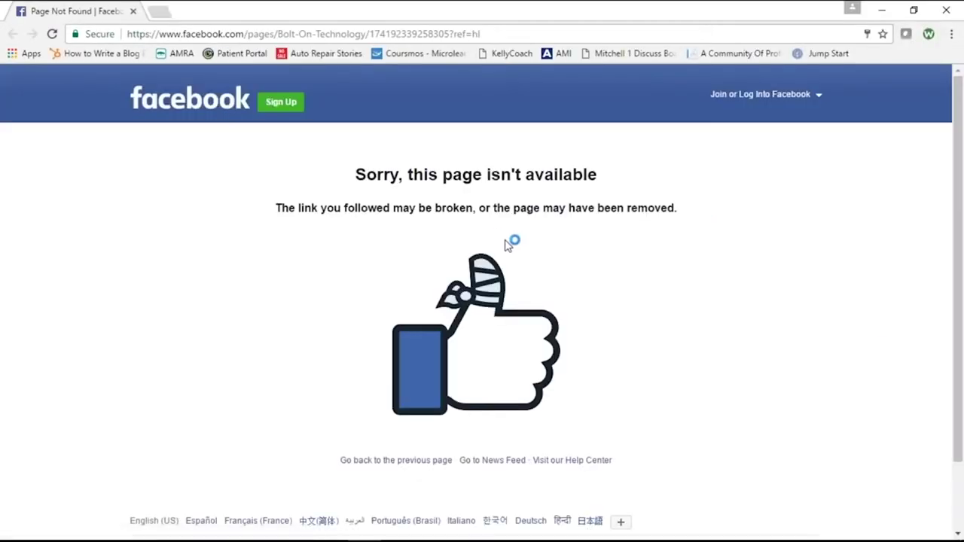
Step: Test the Facebook, YouTube and website links in the first page's footer, closing the web pages they open
{"action": "left_click", "coordinate": [947, 10]}
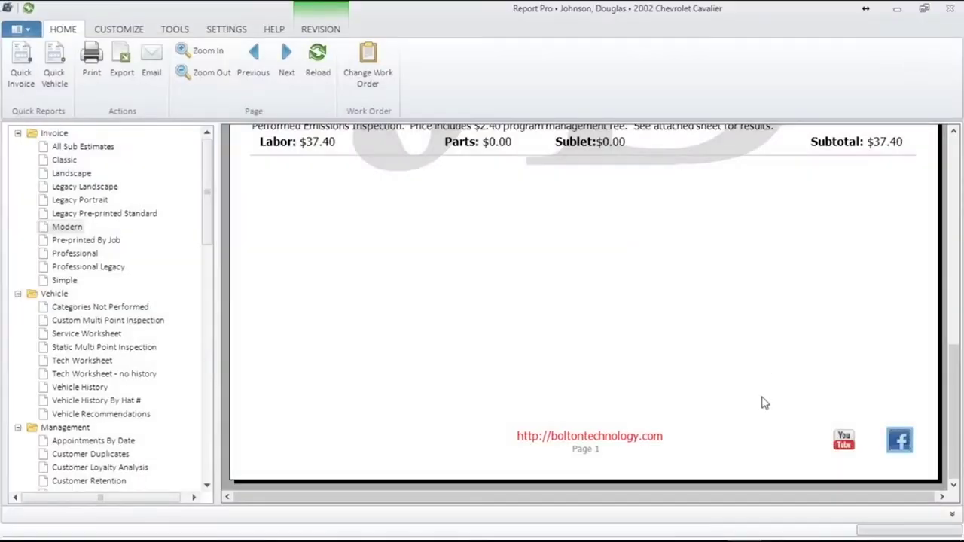
{"action": "left_click", "coordinate": [844, 440]}
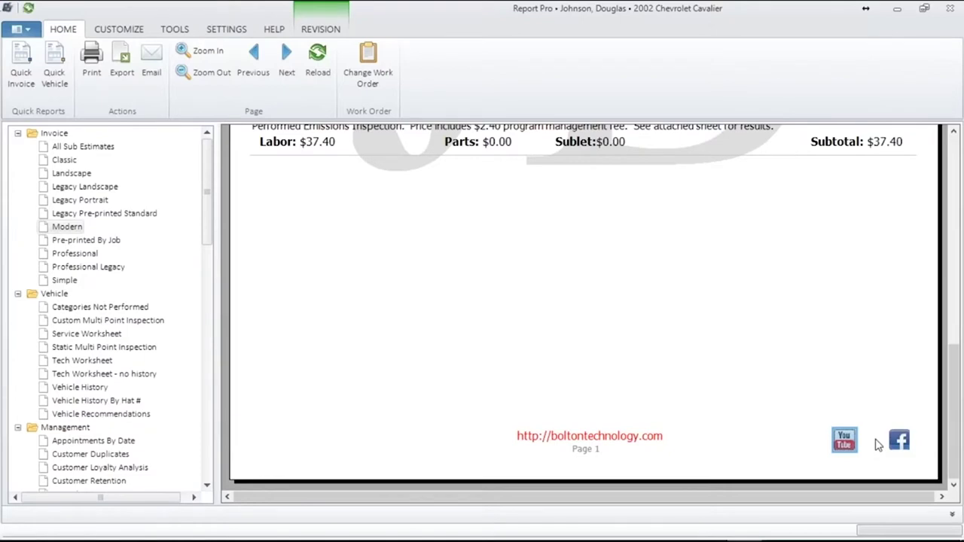
{"action": "left_click", "coordinate": [603, 437]}
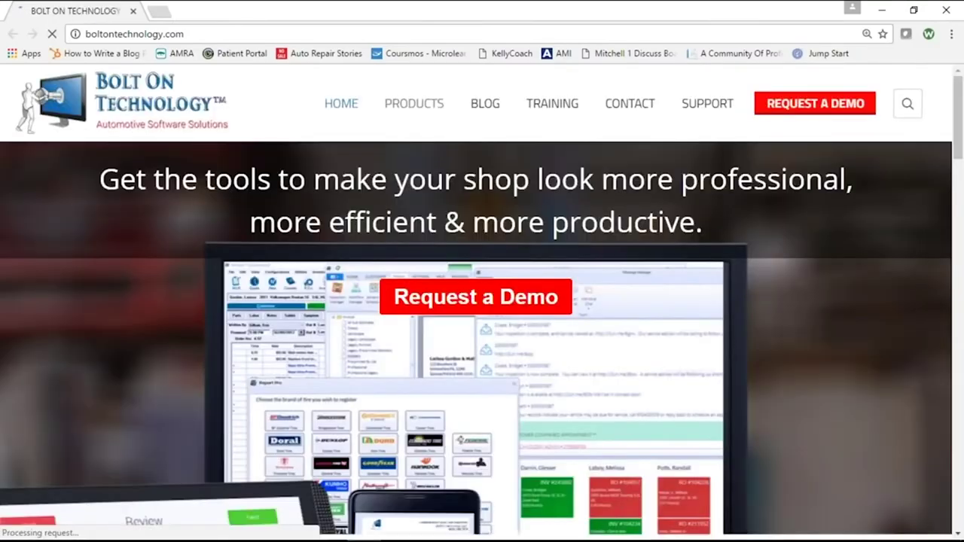
{"action": "left_click", "coordinate": [947, 10]}
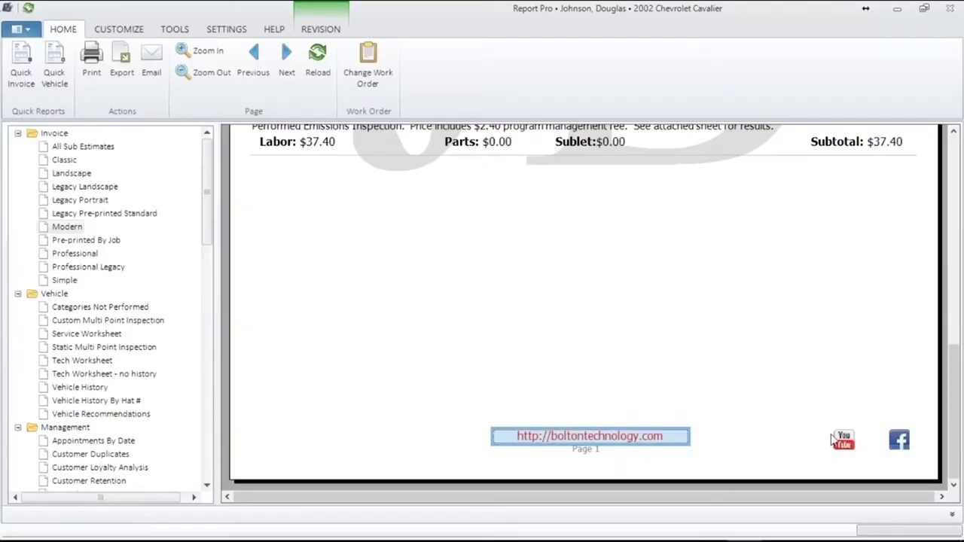
Step: Examine the invoice's second page from the recommendations and declined repairs down to the totals, card logos and footer
{"action": "left_click", "coordinate": [289, 53]}
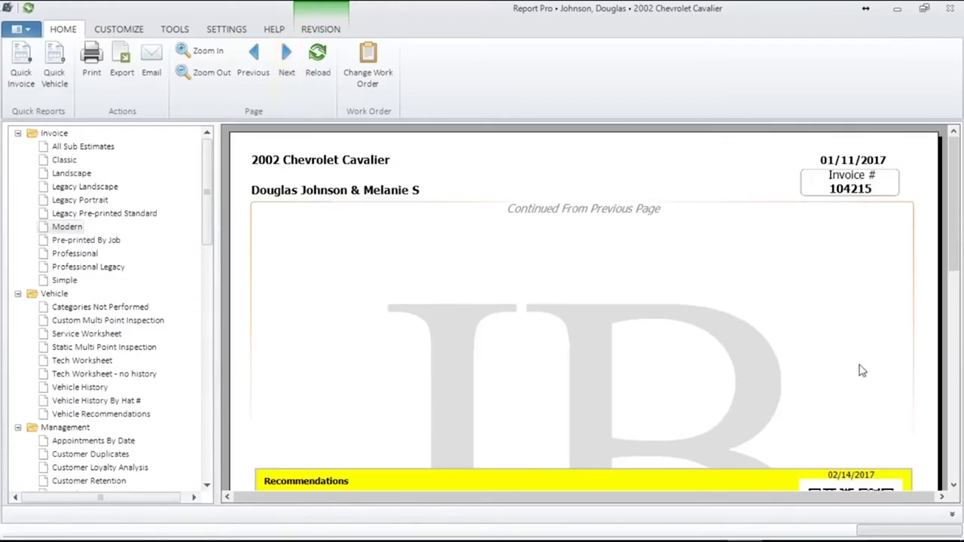
{"action": "left_click_drag", "start_coordinate": [955, 266], "coordinate": [961, 377]}
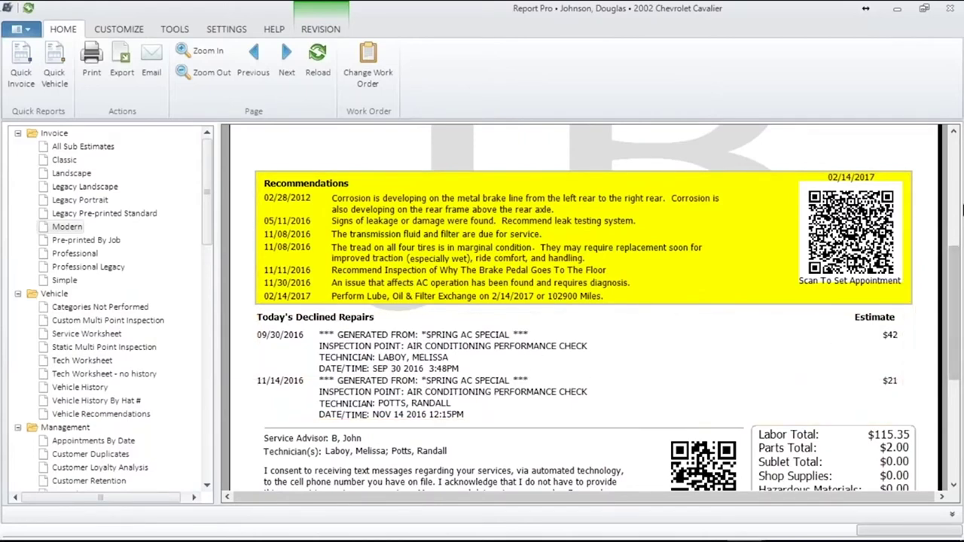
{"action": "scroll", "coordinate": [887, 329], "scroll_direction": "down", "scroll_amount": 3}
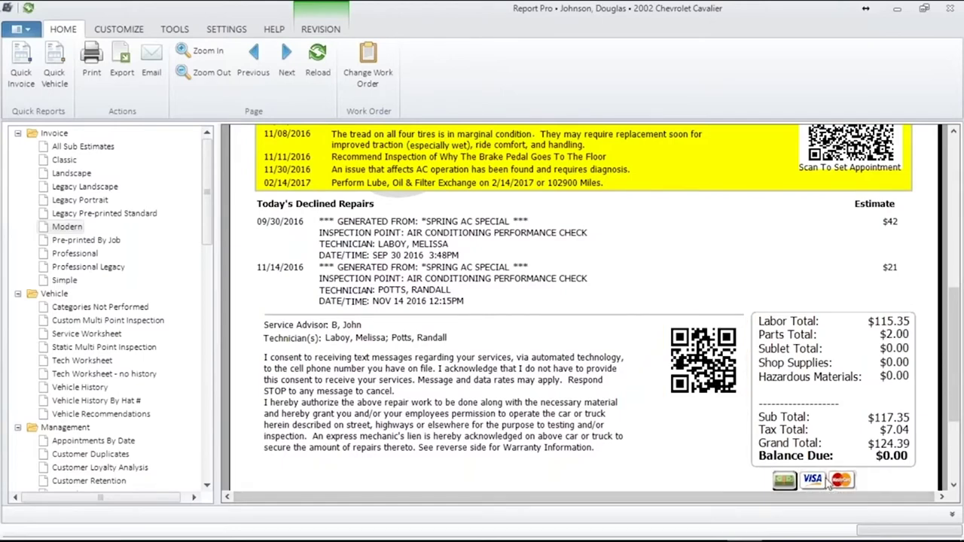
{"action": "left_click_drag", "start_coordinate": [961, 431], "coordinate": [948, 482]}
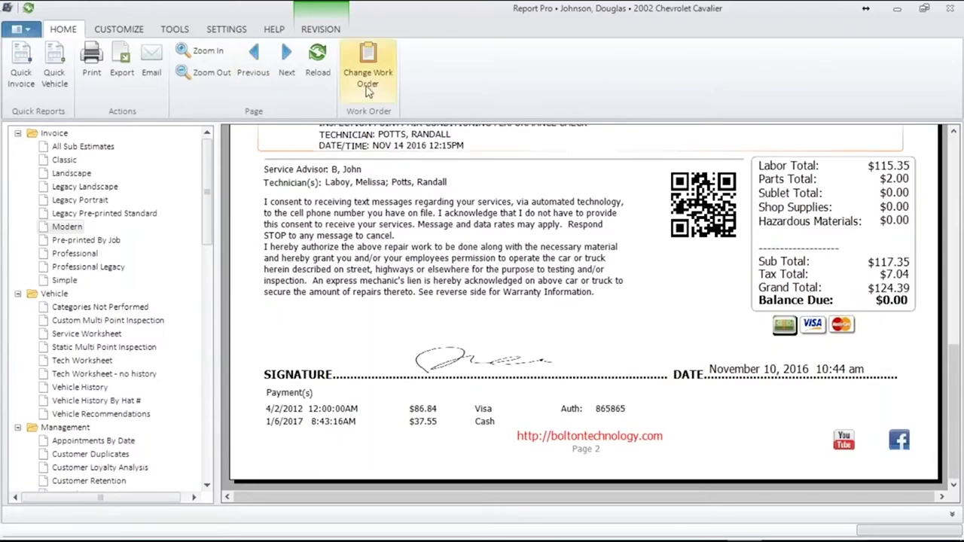
Step: Enable the American Express and Discover logos in the invoice's Credit Cards settings and save the customization
{"action": "left_click", "coordinate": [118, 28]}
{"action": "left_click", "coordinate": [21, 60]}
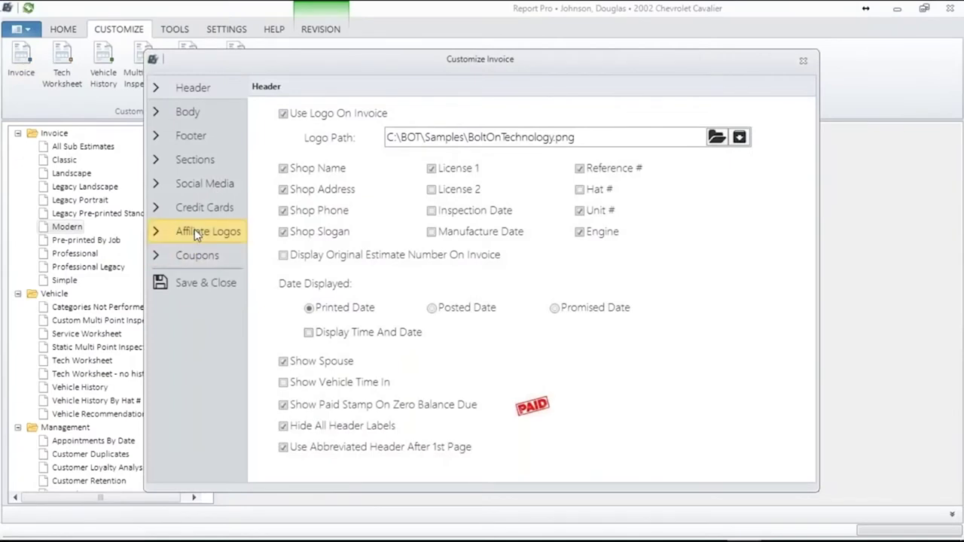
{"action": "left_click", "coordinate": [195, 231]}
{"action": "left_click", "coordinate": [196, 208]}
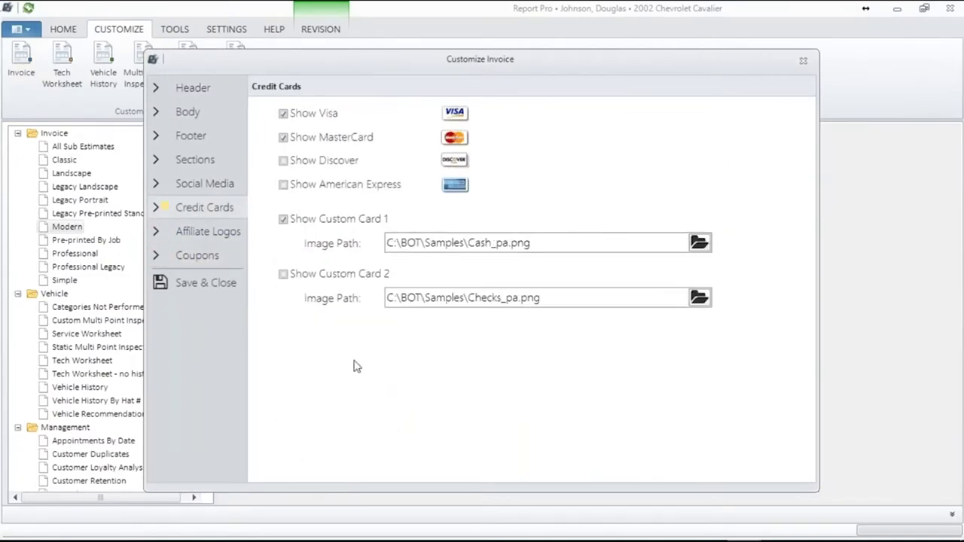
{"action": "left_click", "coordinate": [282, 187]}
{"action": "left_click", "coordinate": [282, 160]}
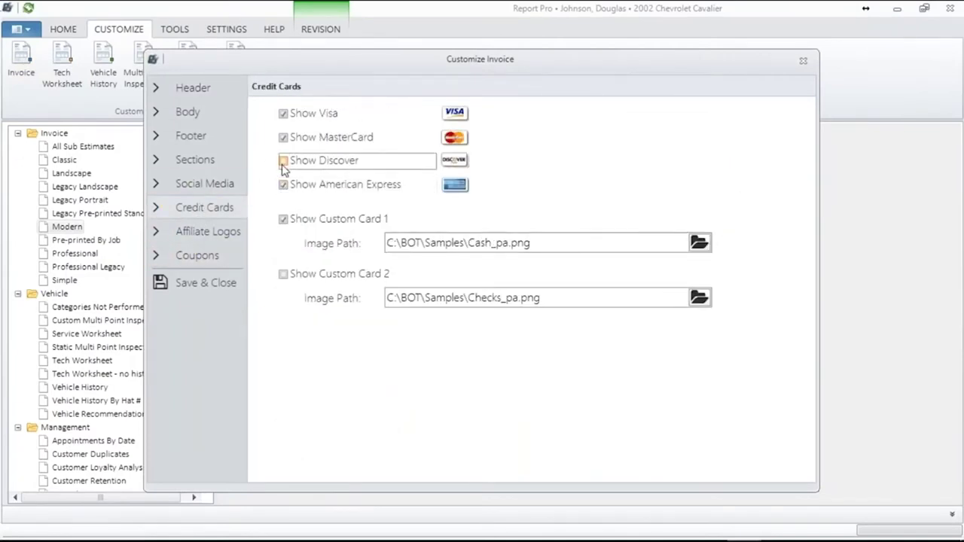
{"action": "left_click", "coordinate": [198, 283]}
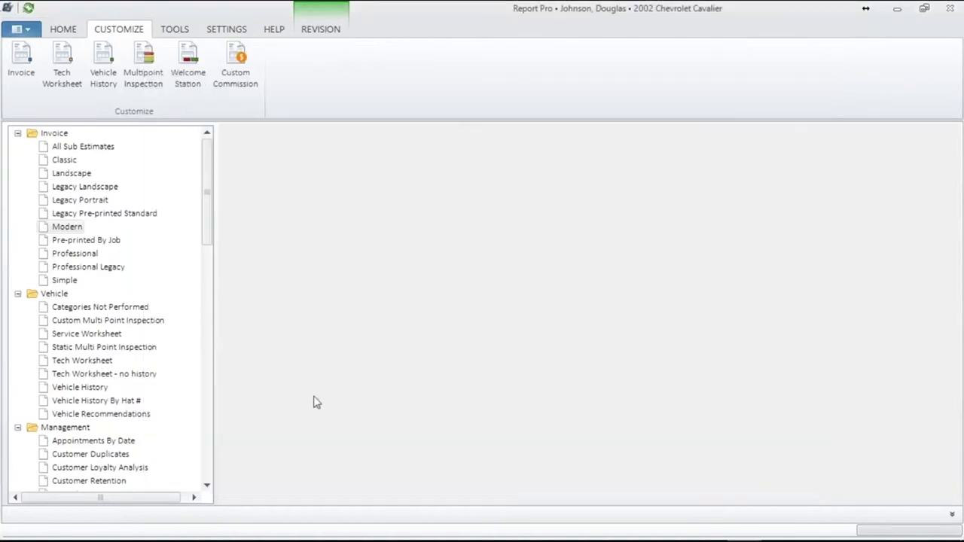
Step: Reload the invoice and check the card logos below the totals on its second page
{"action": "left_click", "coordinate": [61, 29]}
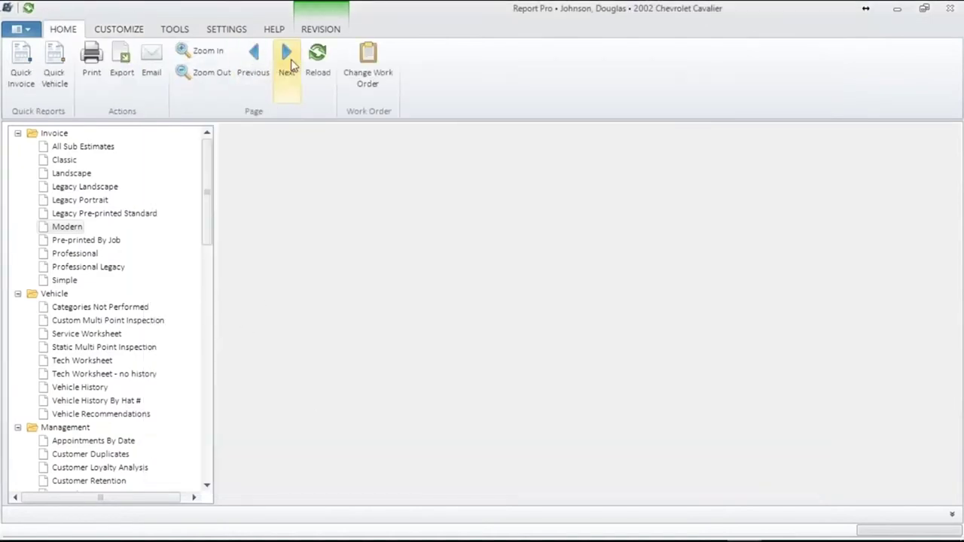
{"action": "left_click", "coordinate": [317, 60]}
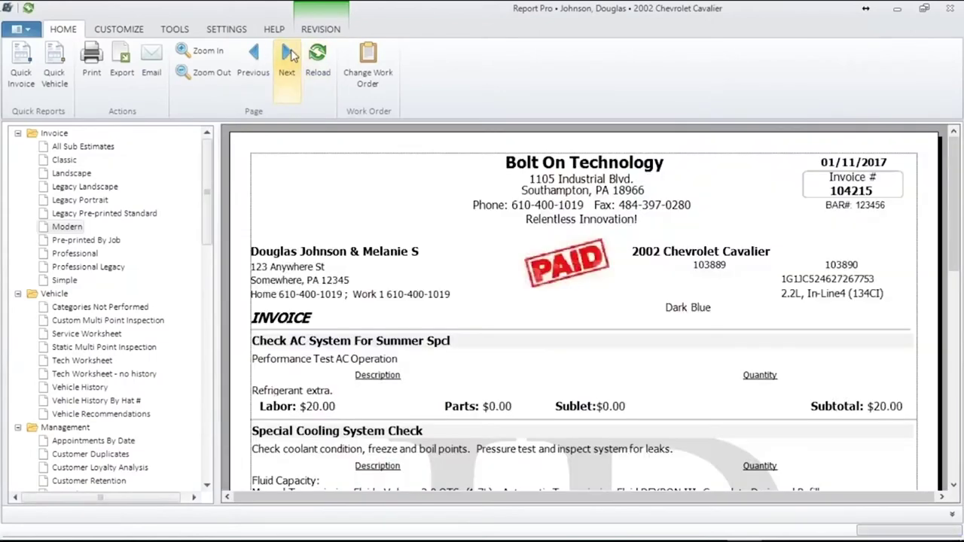
{"action": "left_click", "coordinate": [289, 54]}
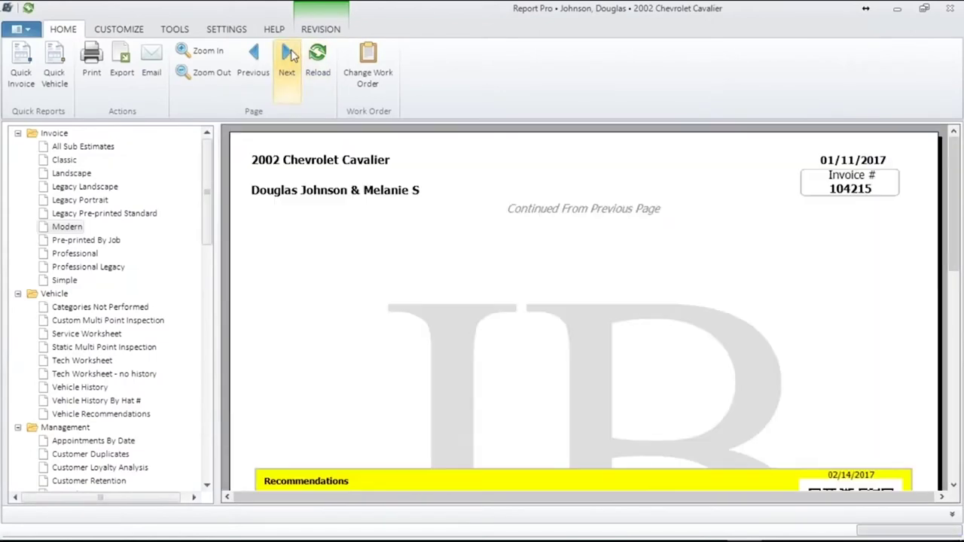
{"action": "left_click_drag", "start_coordinate": [950, 273], "coordinate": [950, 472]}
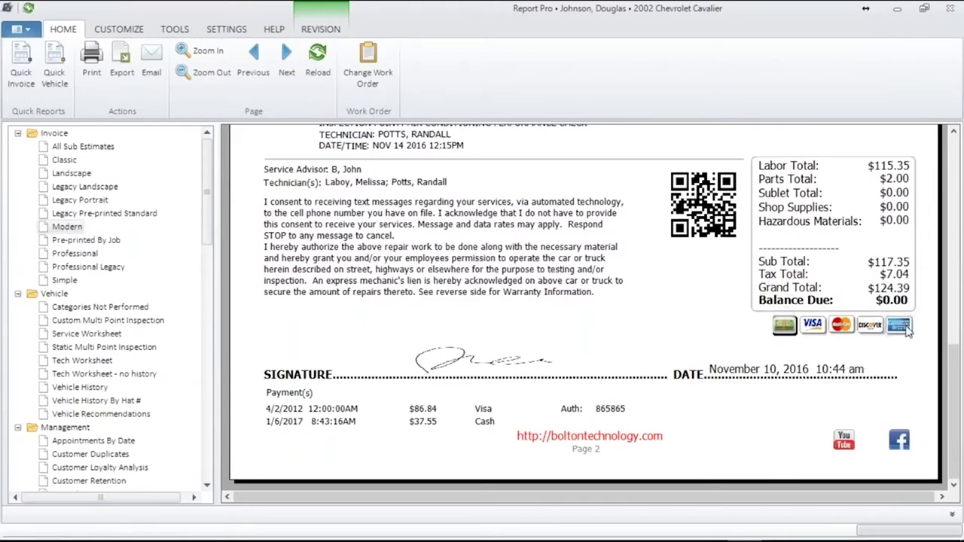
{"action": "mouse_move", "coordinate": [958, 367]}
{"action": "left_mouse_down"}
{"action": "mouse_move", "coordinate": [934, 324]}
{"action": "mouse_move", "coordinate": [898, 304]}
{"action": "mouse_move", "coordinate": [901, 367]}
{"action": "left_mouse_up"}
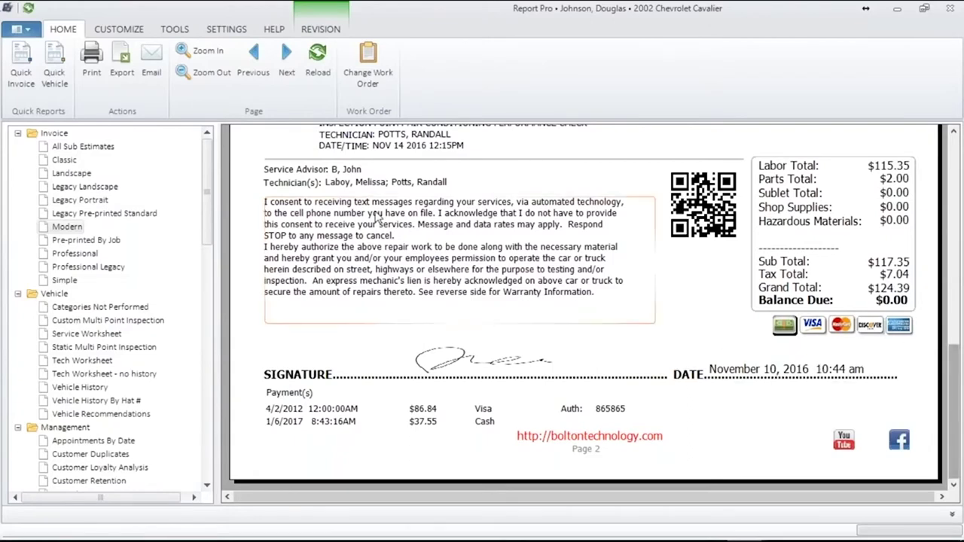
Step: Set the Trans Flush coupon's price to $189.95 in the invoice's Coupons settings and select its description lines
{"action": "left_click", "coordinate": [115, 29]}
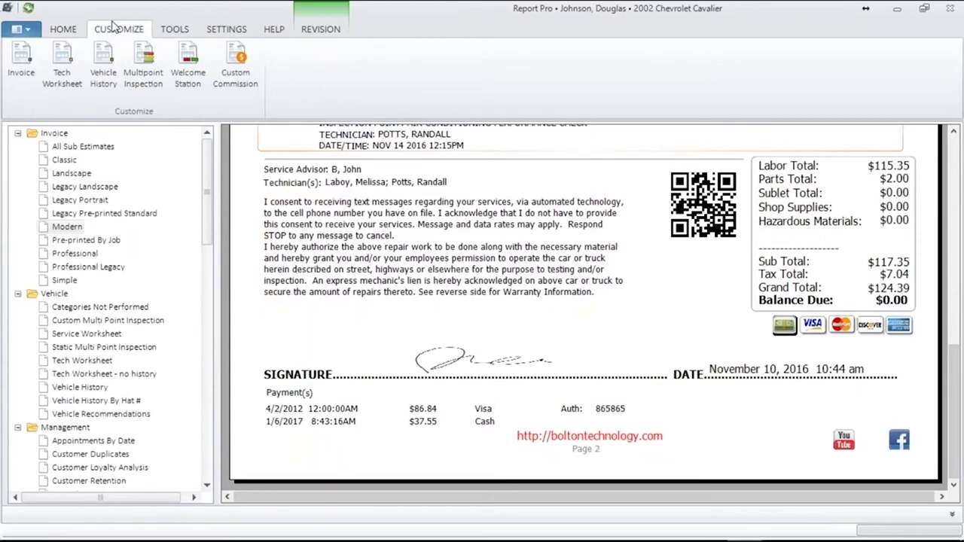
{"action": "left_click", "coordinate": [19, 59]}
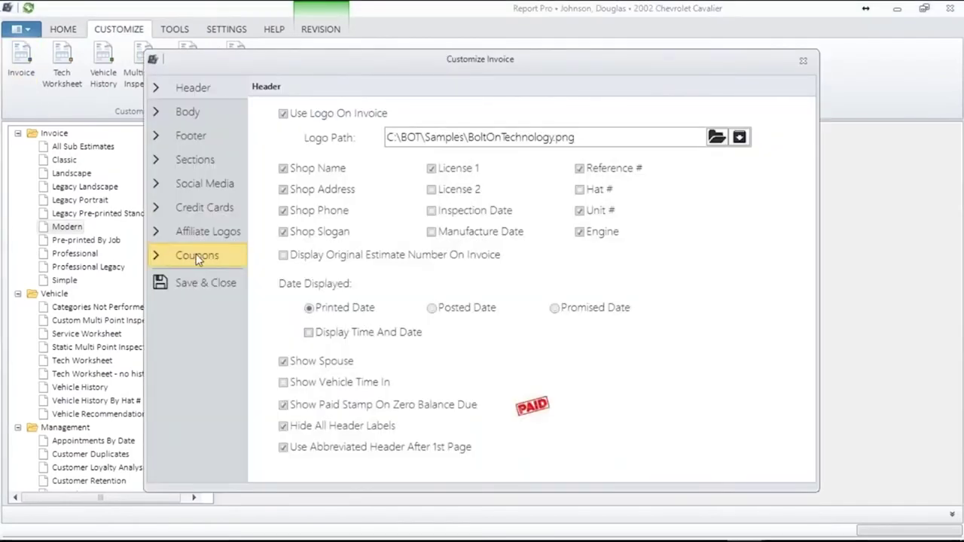
{"action": "left_click", "coordinate": [196, 254]}
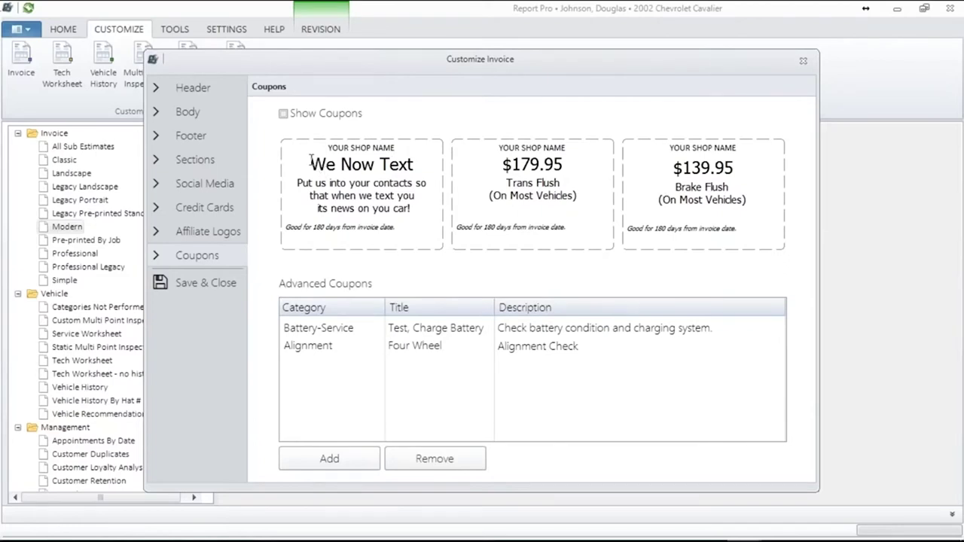
{"action": "left_click_drag", "start_coordinate": [311, 160], "coordinate": [425, 235]}
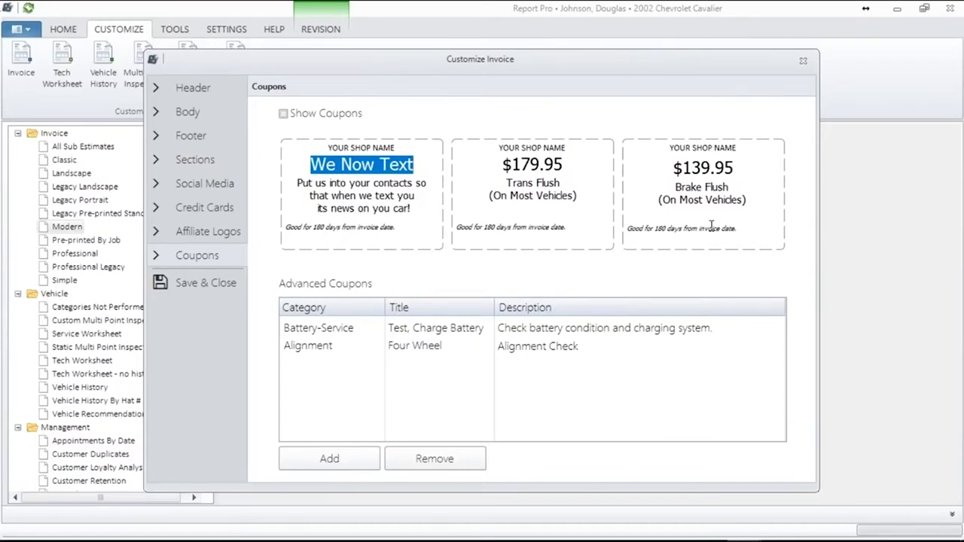
{"action": "double_click", "coordinate": [562, 161]}
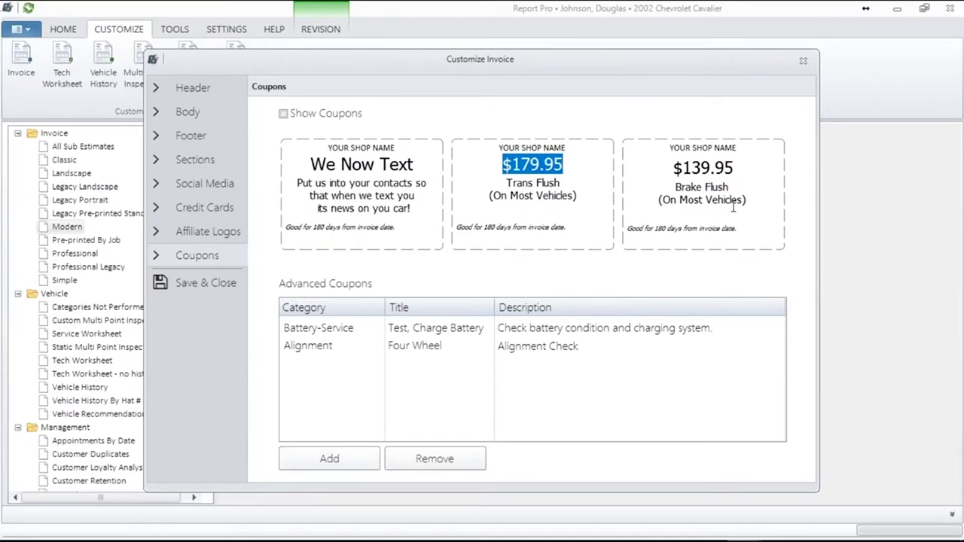
{"action": "type", "text": "189"}
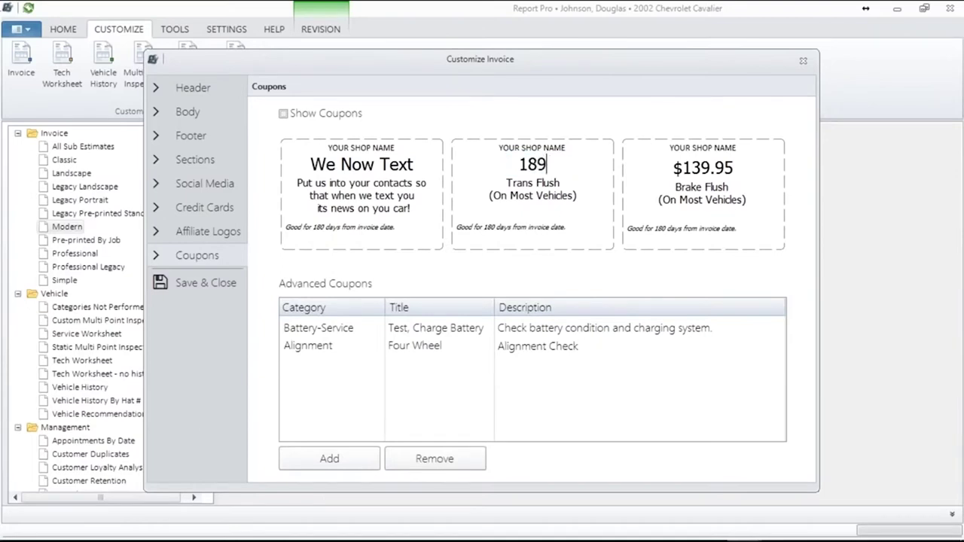
{"action": "type", "text": ".95"}
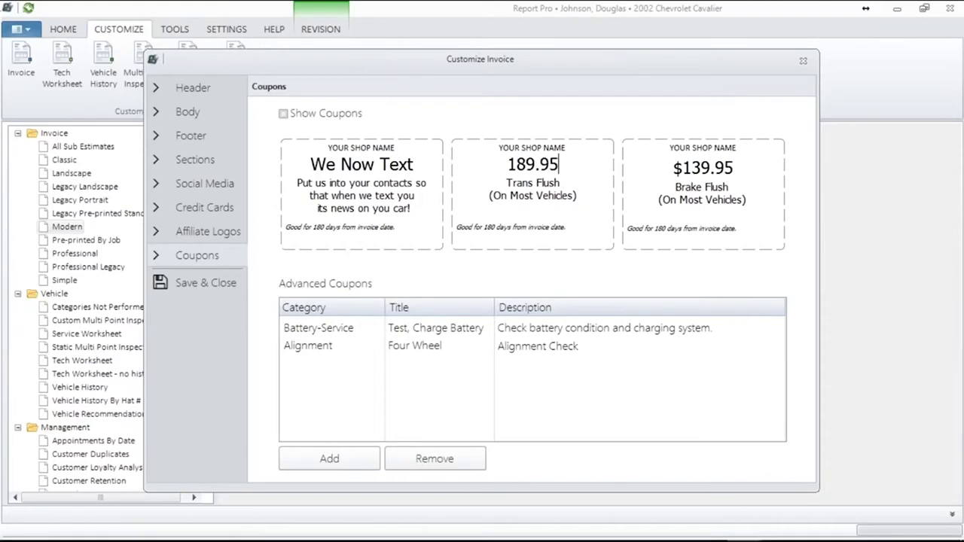
{"action": "left_click", "coordinate": [513, 167]}
{"action": "type", "text": "$"}
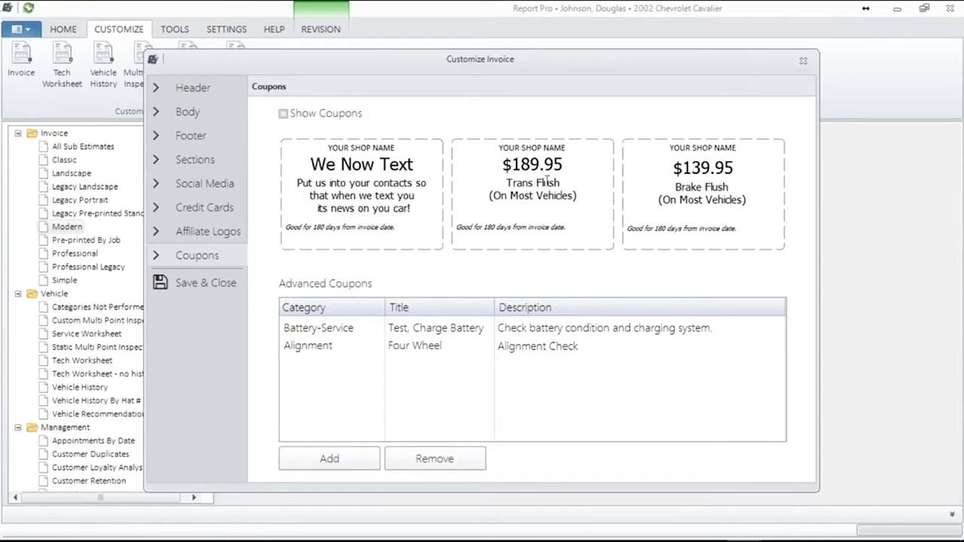
{"action": "left_click_drag", "start_coordinate": [567, 182], "coordinate": [490, 179]}
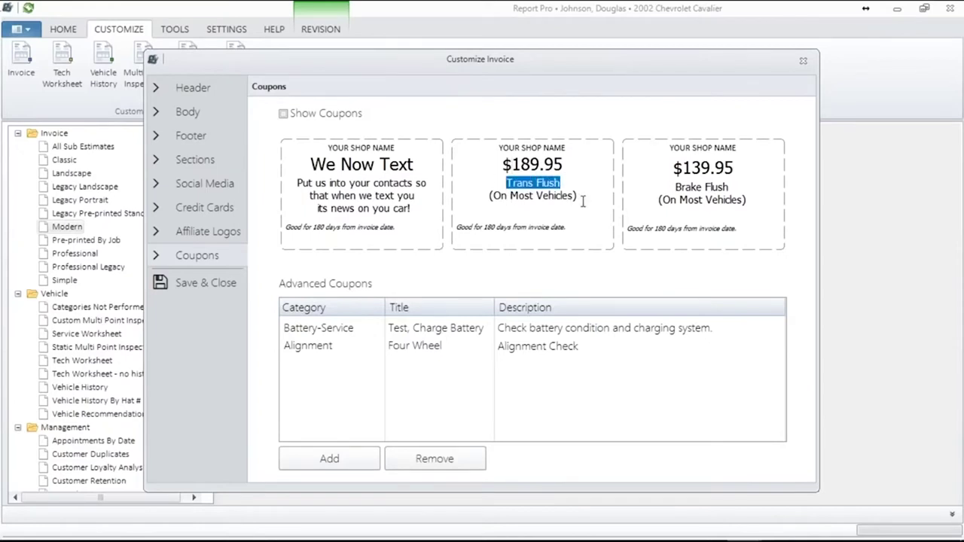
{"action": "left_click_drag", "start_coordinate": [578, 196], "coordinate": [467, 202]}
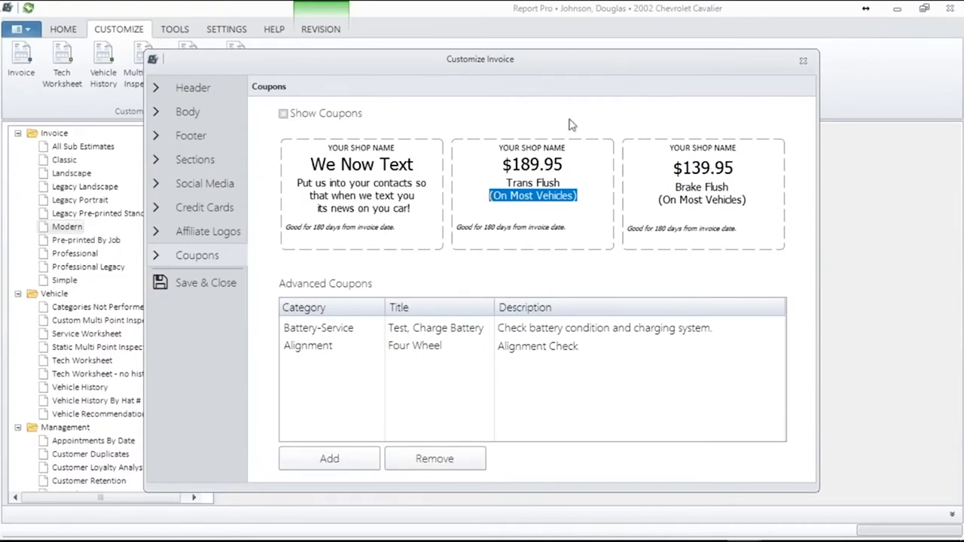
Step: Start a new advanced coupon for the Tire Rotation category in the invoice's Coupons settings
{"action": "left_click", "coordinate": [588, 229]}
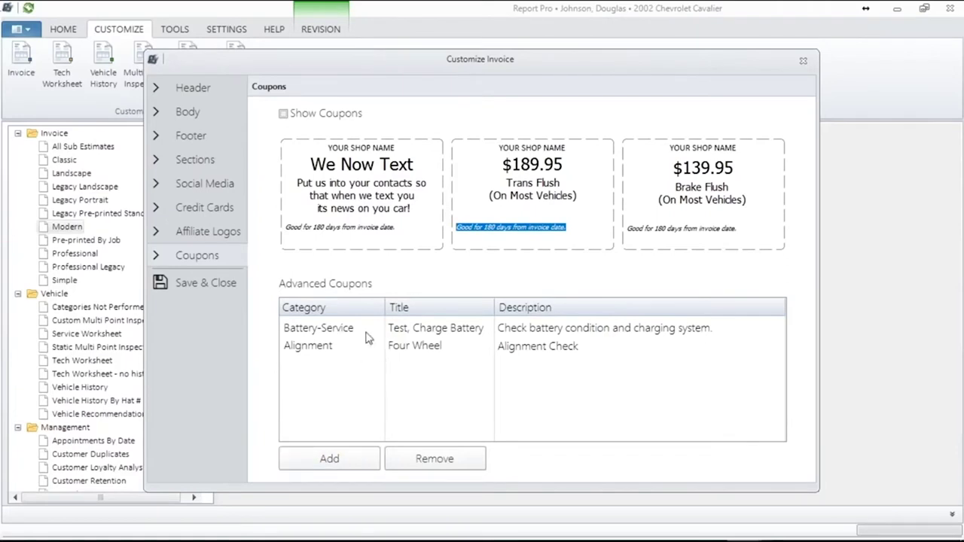
{"action": "left_click", "coordinate": [362, 461]}
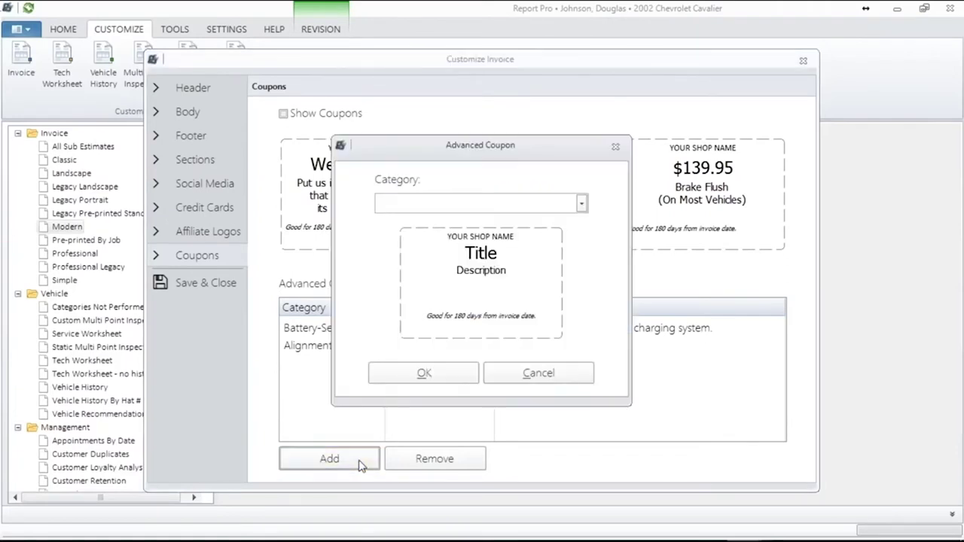
{"action": "left_click", "coordinate": [582, 203]}
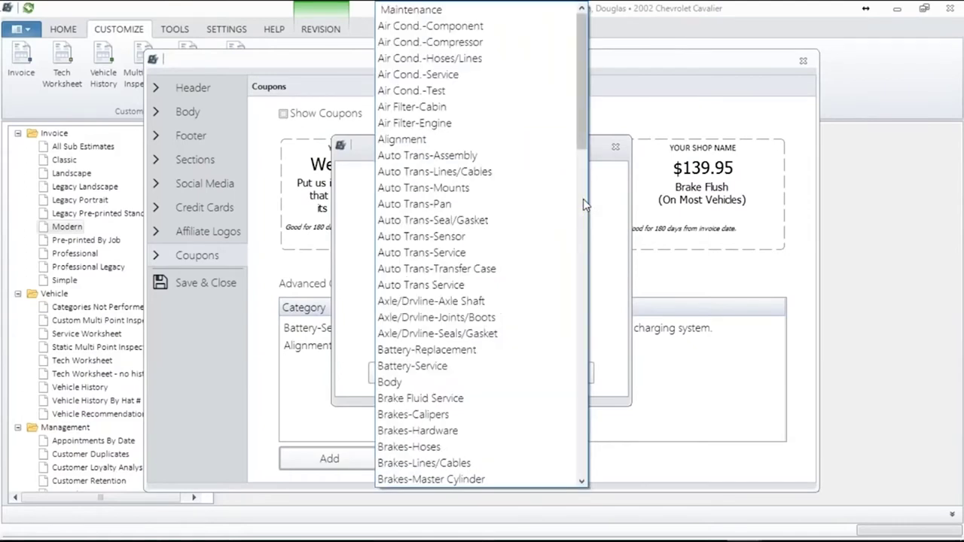
{"action": "left_click", "coordinate": [585, 455]}
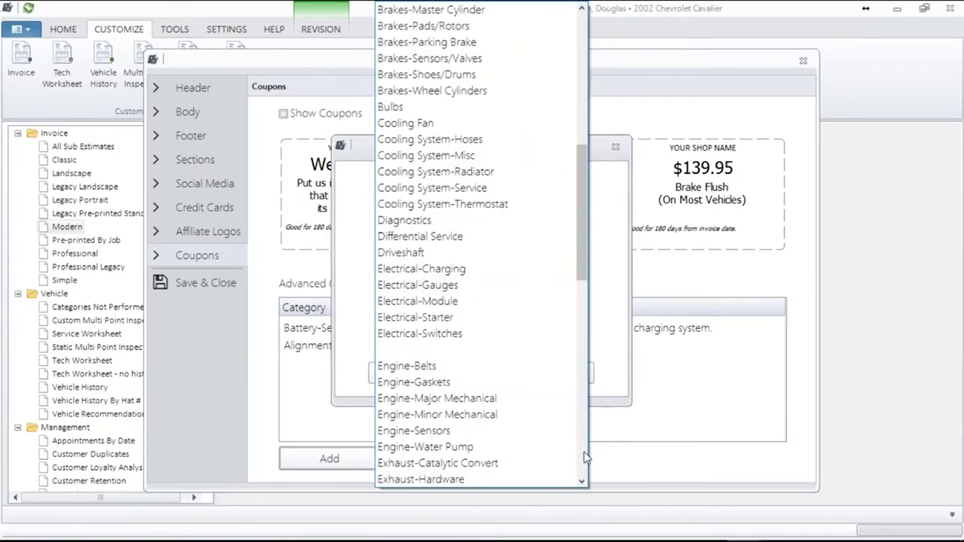
{"action": "left_click", "coordinate": [585, 455]}
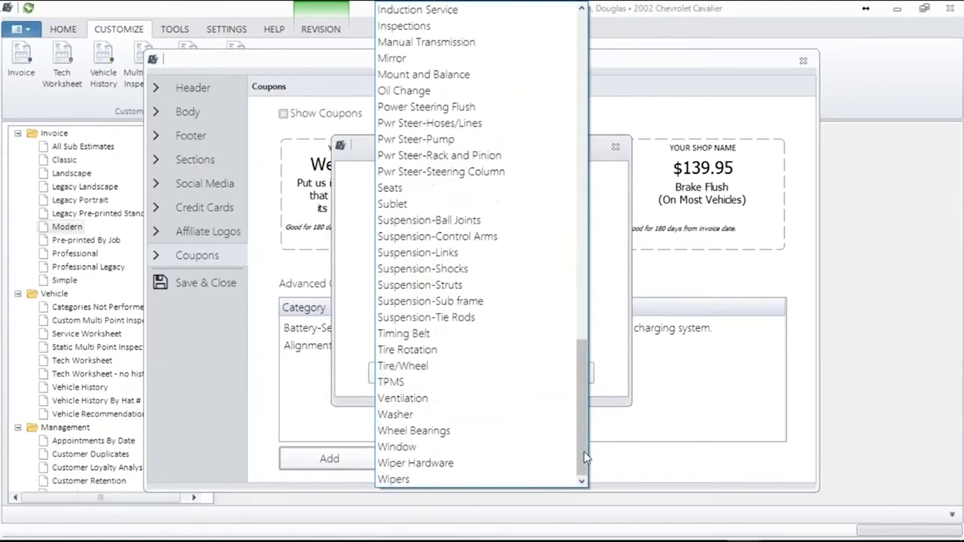
{"action": "left_click", "coordinate": [509, 351]}
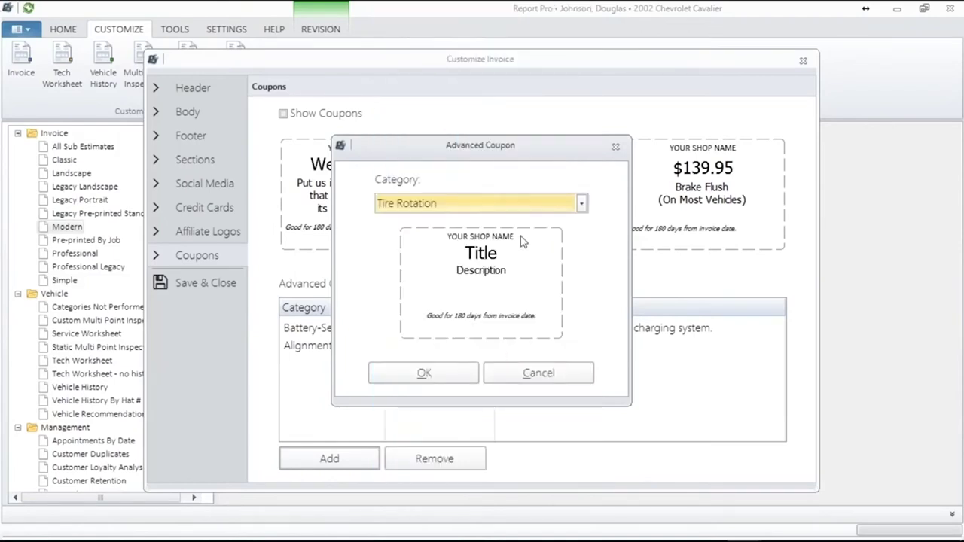
Step: Title the advanced coupon "Tire Rotaton" and add it to the list with its default description
{"action": "left_click_drag", "start_coordinate": [499, 254], "coordinate": [433, 254]}
{"action": "type", "text": "Tire Roataton"}
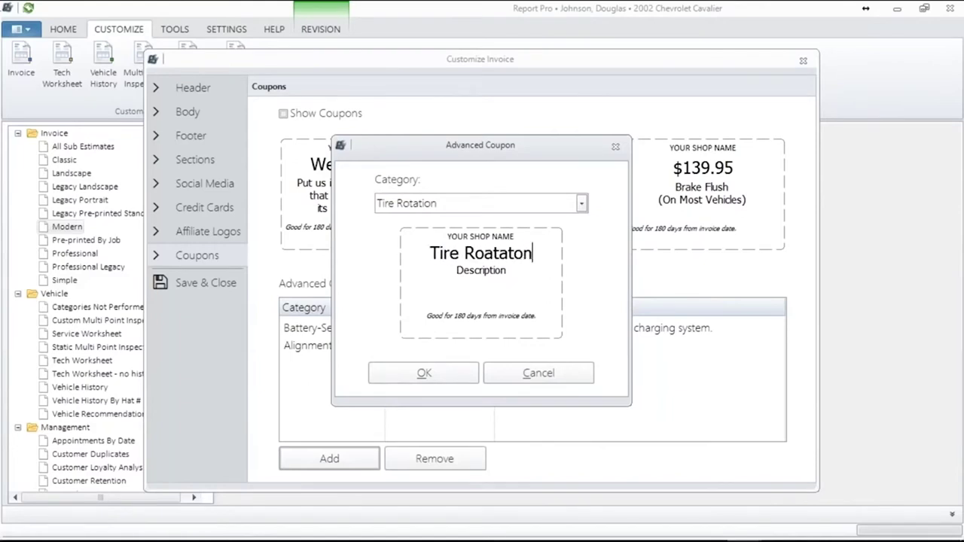
{"action": "left_click", "coordinate": [493, 254]}
{"action": "key", "text": "BackSpace"}
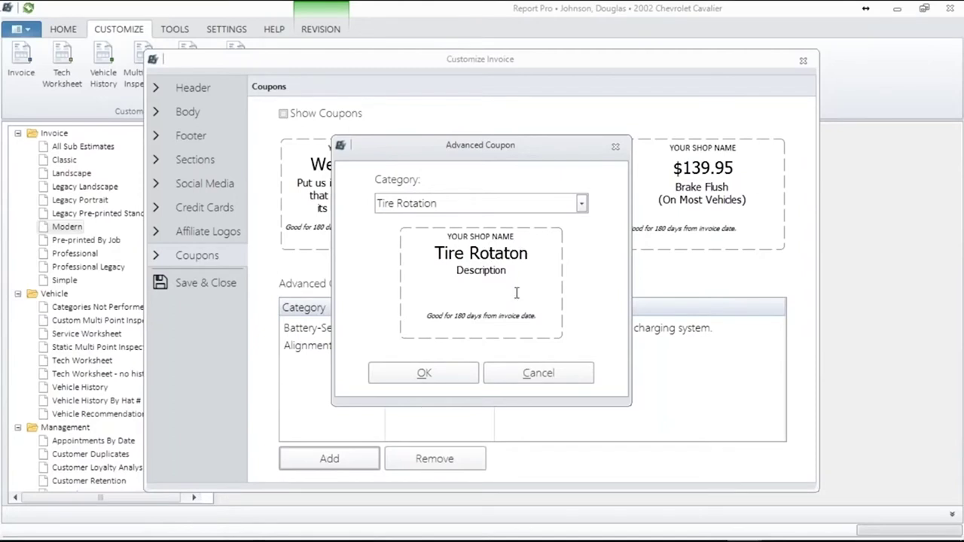
{"action": "left_click_drag", "start_coordinate": [511, 274], "coordinate": [423, 277]}
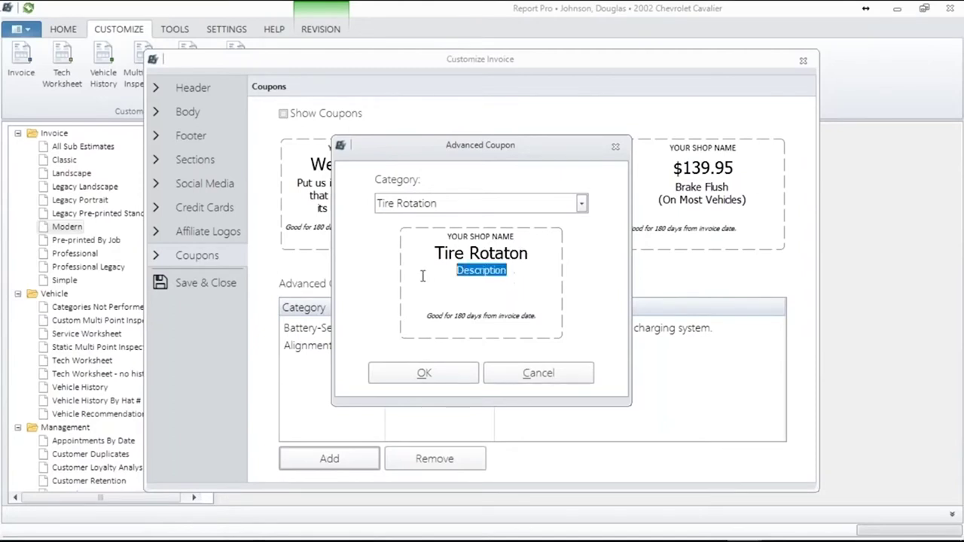
{"action": "left_click", "coordinate": [439, 375]}
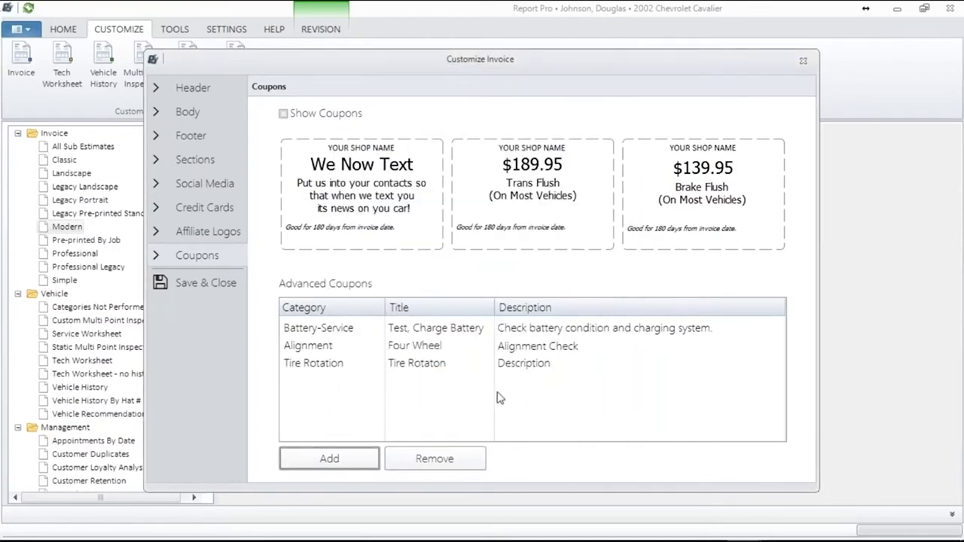
Step: Change the Tire Rotation advanced coupon's description to $19.95
{"action": "double_click", "coordinate": [326, 366]}
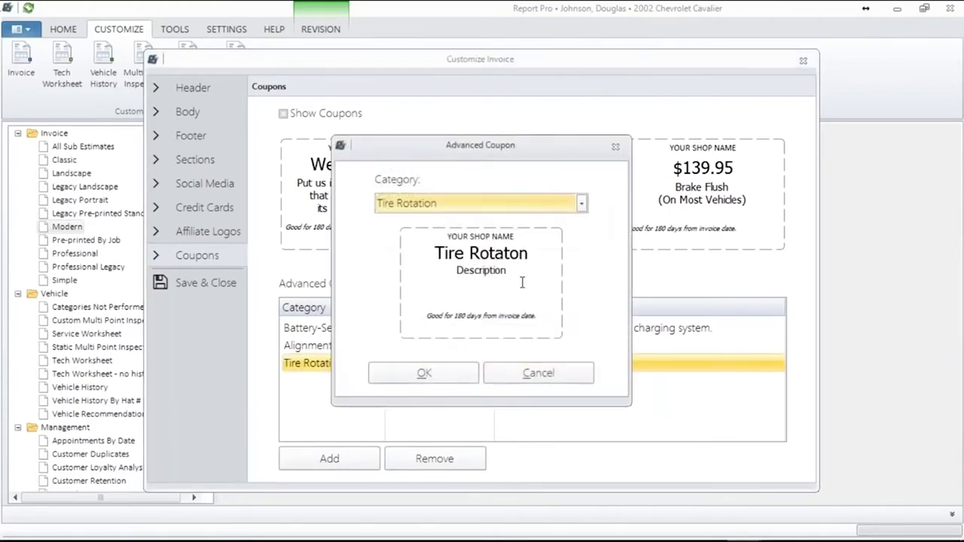
{"action": "left_click_drag", "start_coordinate": [517, 280], "coordinate": [437, 273]}
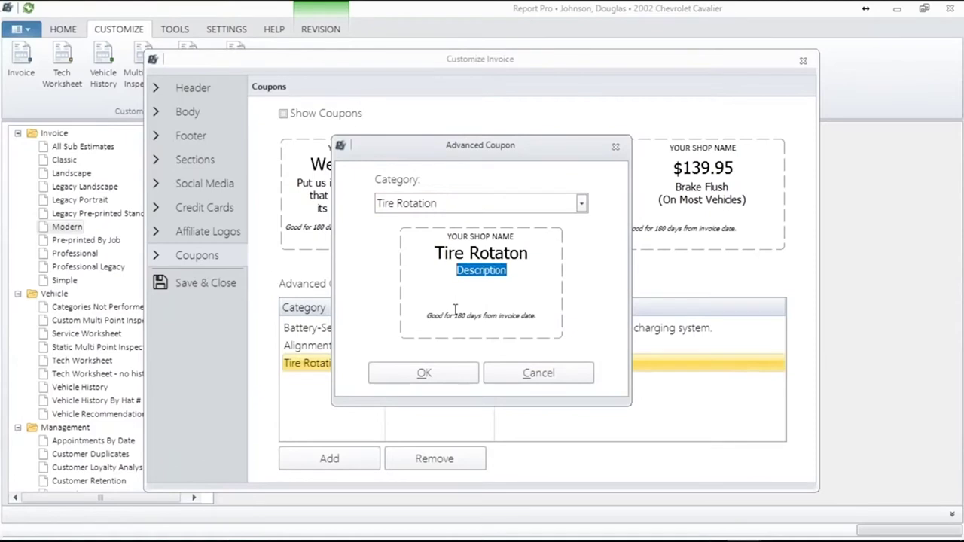
{"action": "type", "text": "19.95"}
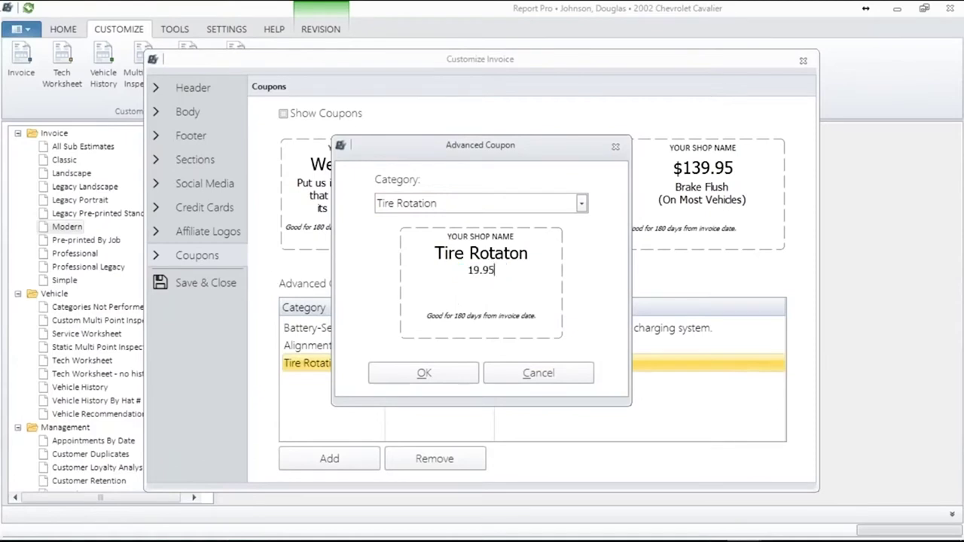
{"action": "left_click", "coordinate": [469, 270]}
{"action": "type", "text": "$"}
{"action": "left_click", "coordinate": [418, 373]}
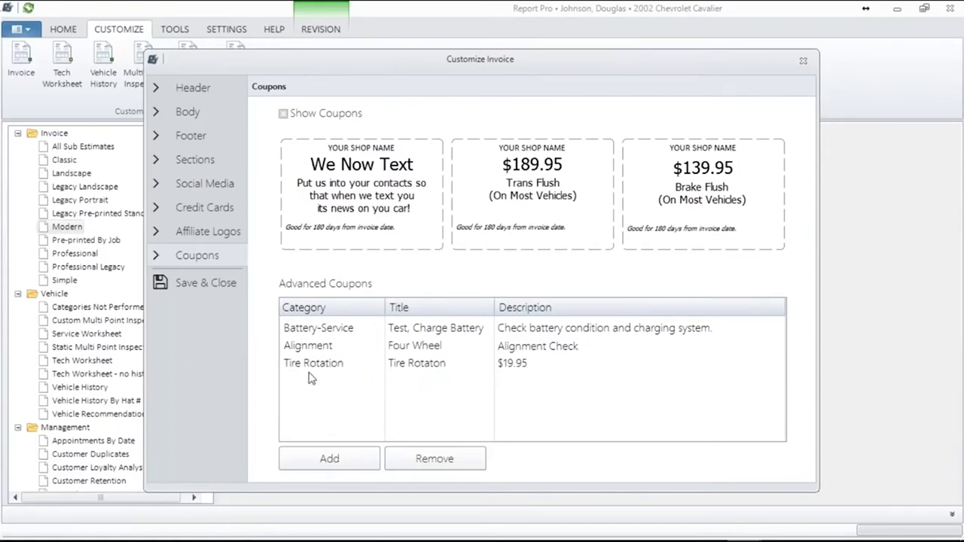
Step: Remove the Tire Rotation coupon from the advanced coupons list
{"action": "left_click", "coordinate": [511, 369]}
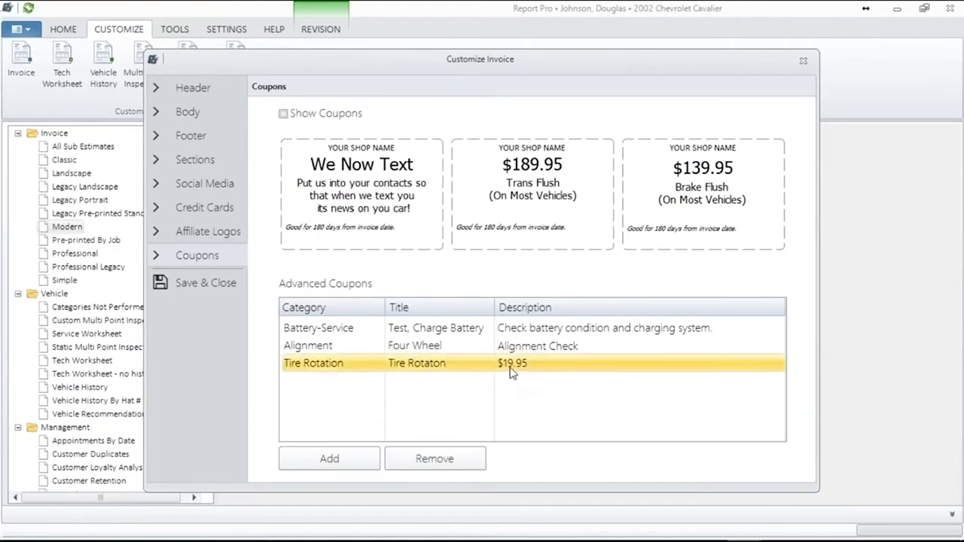
{"action": "left_click", "coordinate": [460, 460]}
{"action": "left_click", "coordinate": [457, 299]}
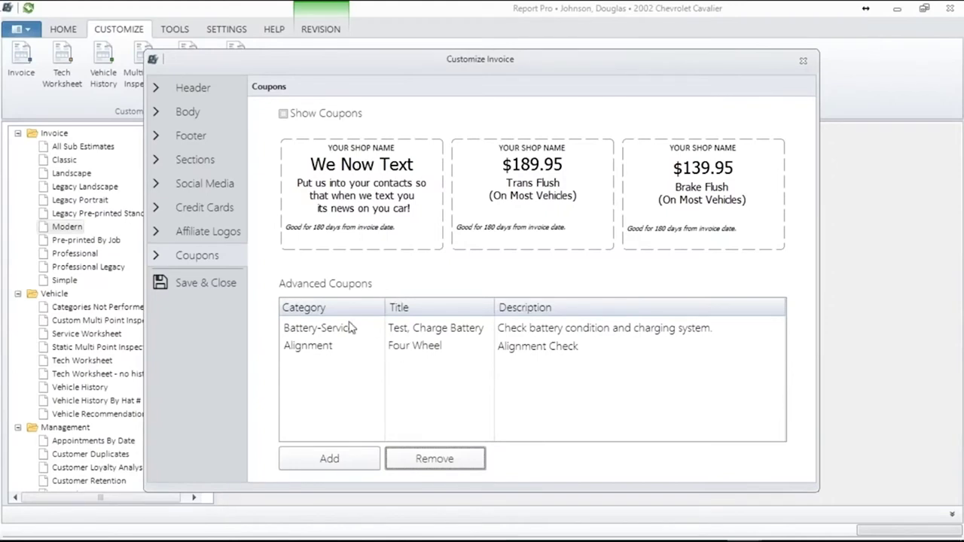
Step: Enable Show Coupons for the invoice and save the customization
{"action": "left_click", "coordinate": [284, 115]}
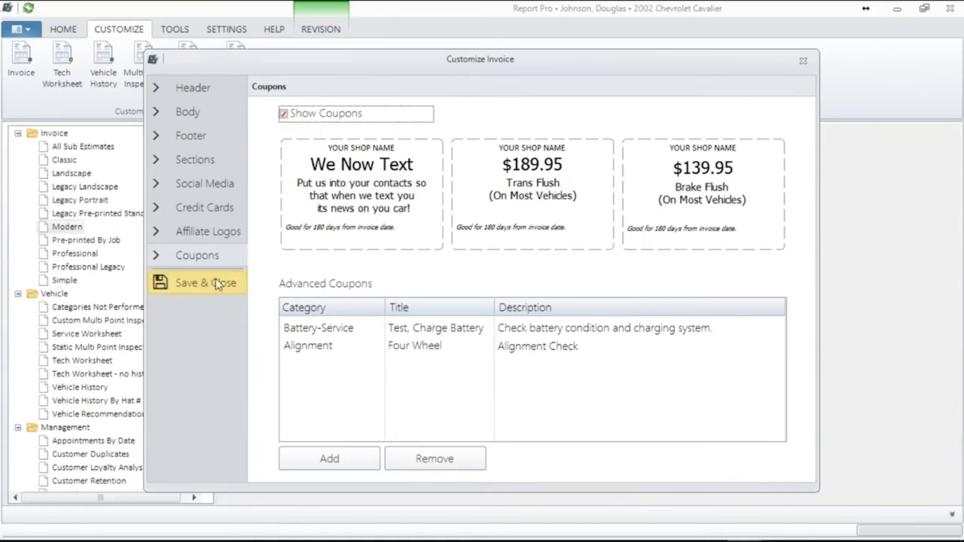
{"action": "left_click", "coordinate": [183, 282]}
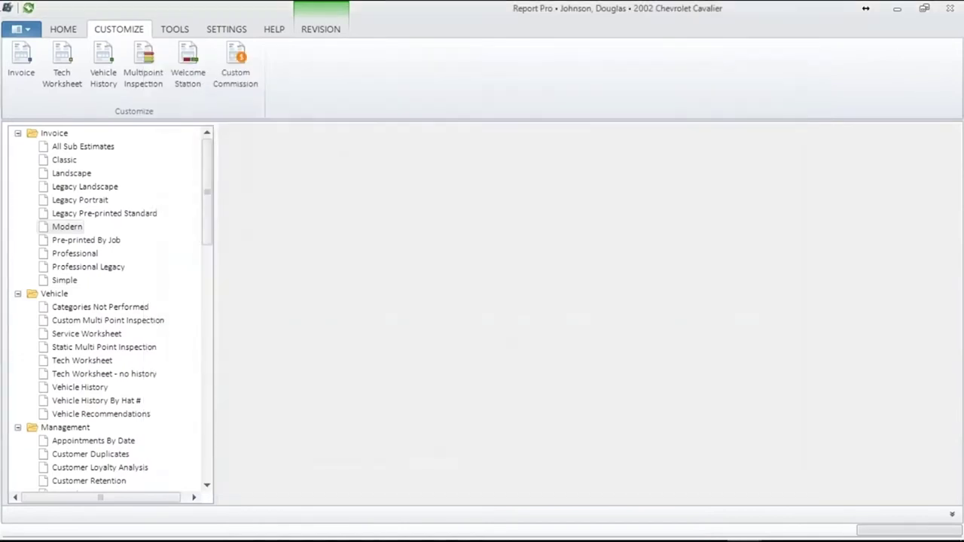
Step: Reload the invoice and check the coupons at the end of its second page
{"action": "left_click", "coordinate": [73, 30]}
{"action": "left_click", "coordinate": [317, 59]}
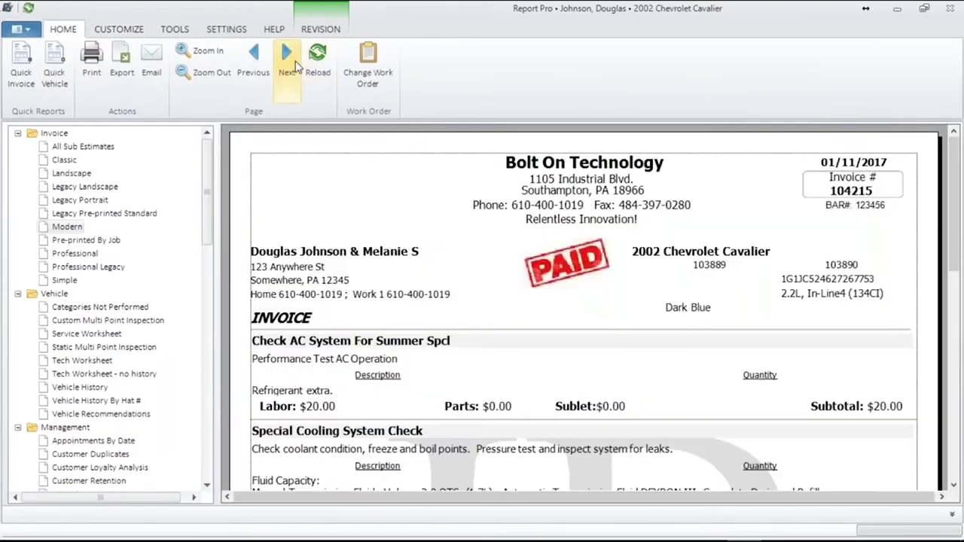
{"action": "left_click", "coordinate": [294, 63]}
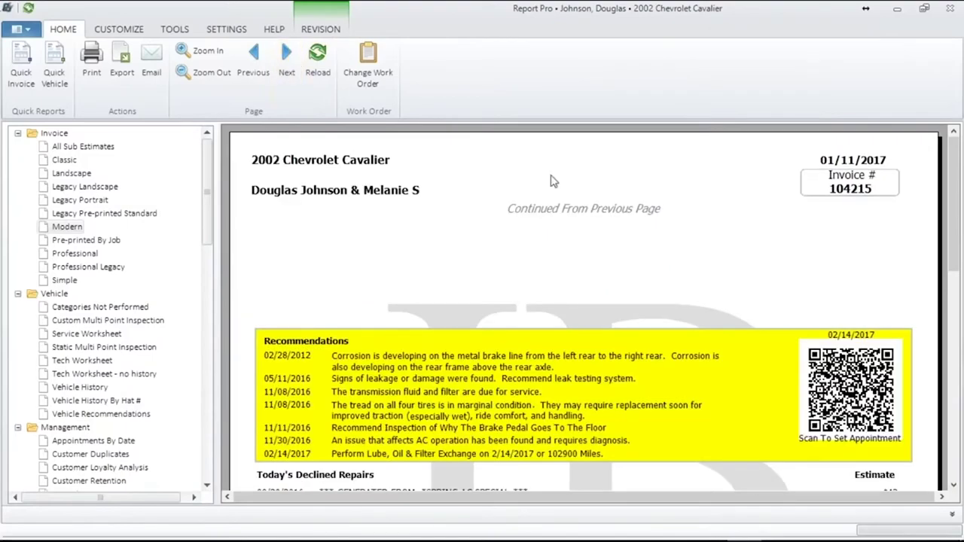
{"action": "left_click_drag", "start_coordinate": [953, 244], "coordinate": [961, 461]}
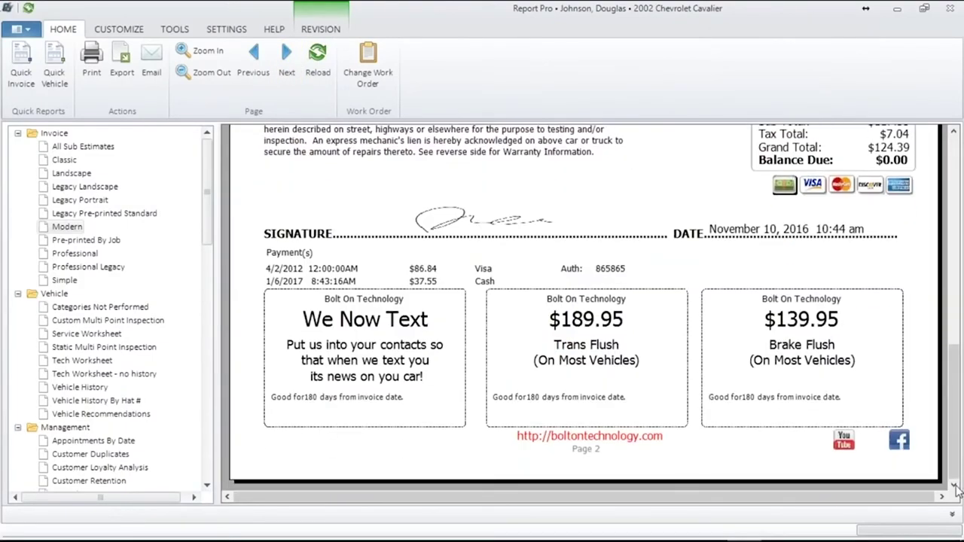
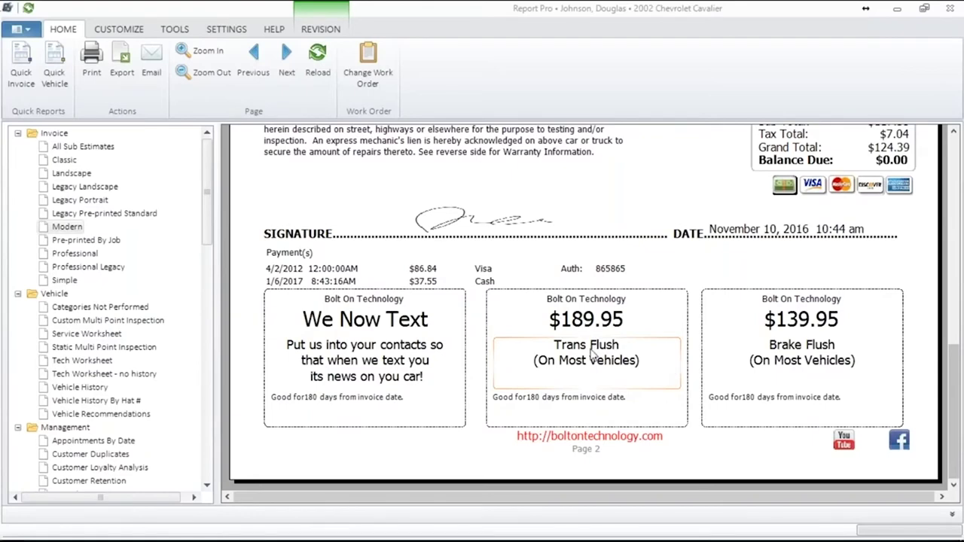
Step: Set the Labor background color to red in the Tech Worksheet customization and save it
{"action": "left_click", "coordinate": [118, 30]}
{"action": "left_click", "coordinate": [63, 60]}
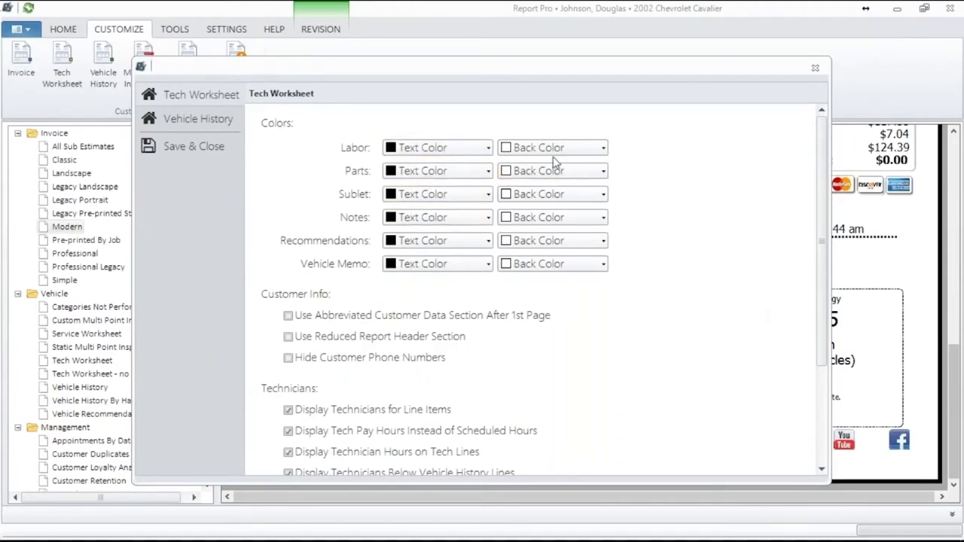
{"action": "left_click", "coordinate": [604, 149]}
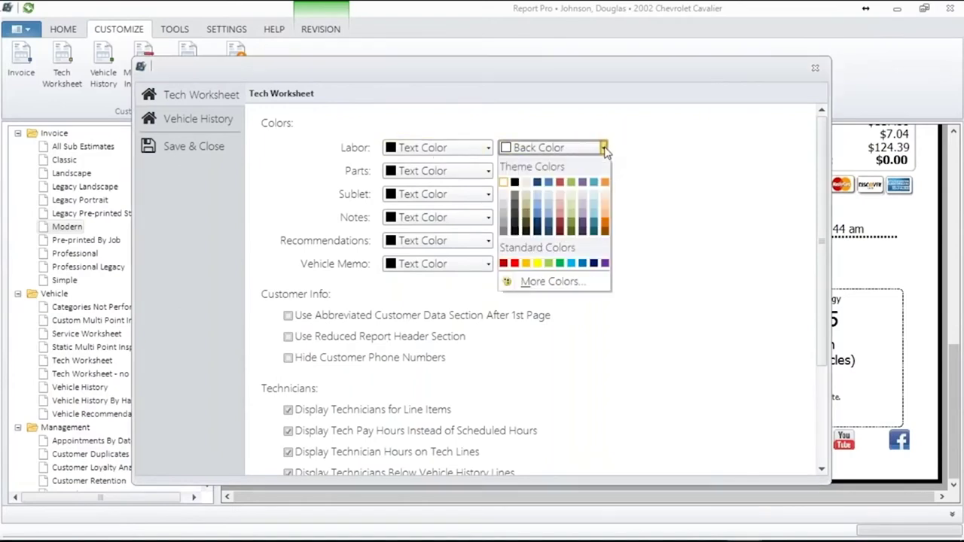
{"action": "left_click", "coordinate": [515, 262]}
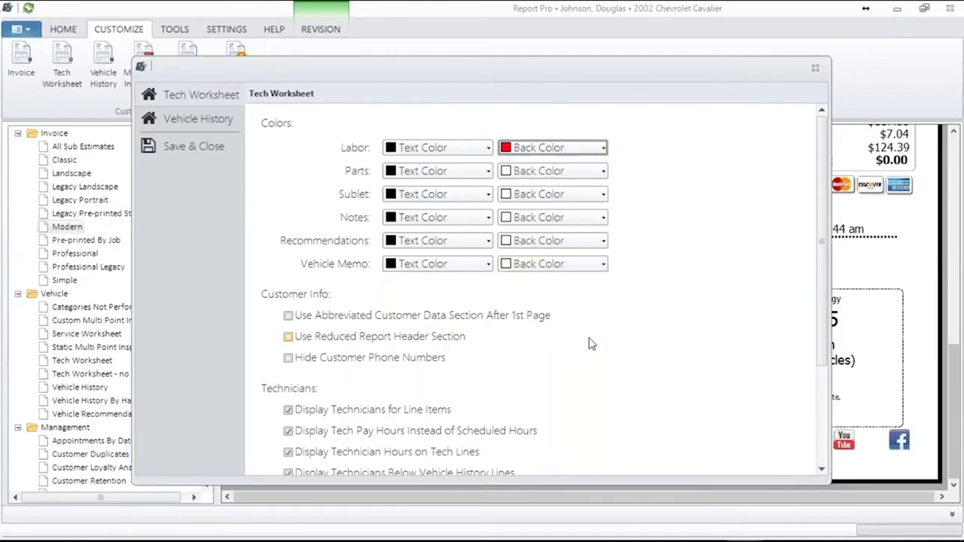
{"action": "left_click", "coordinate": [202, 150]}
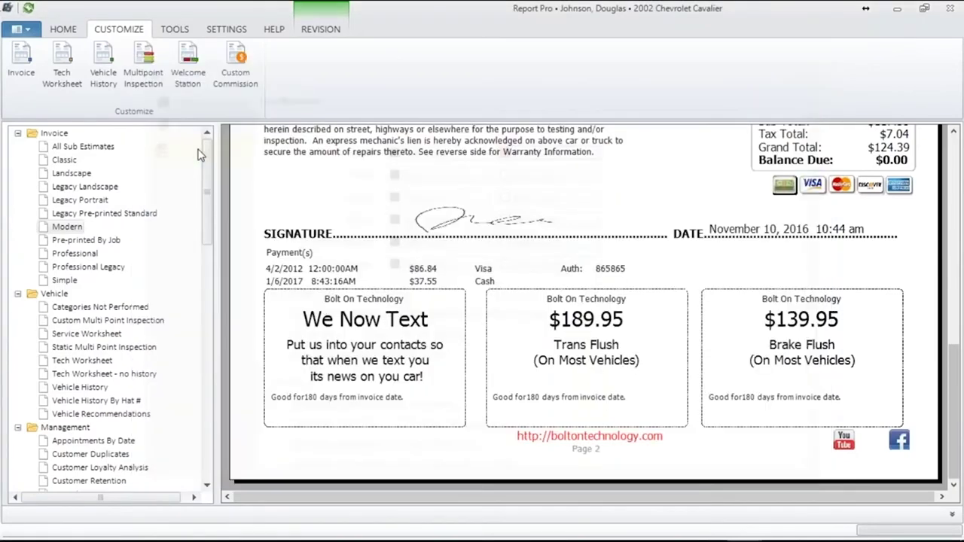
Step: Open the Tech Worksheet report for the vehicle and examine how its labor lines are colored
{"action": "left_click", "coordinate": [82, 362]}
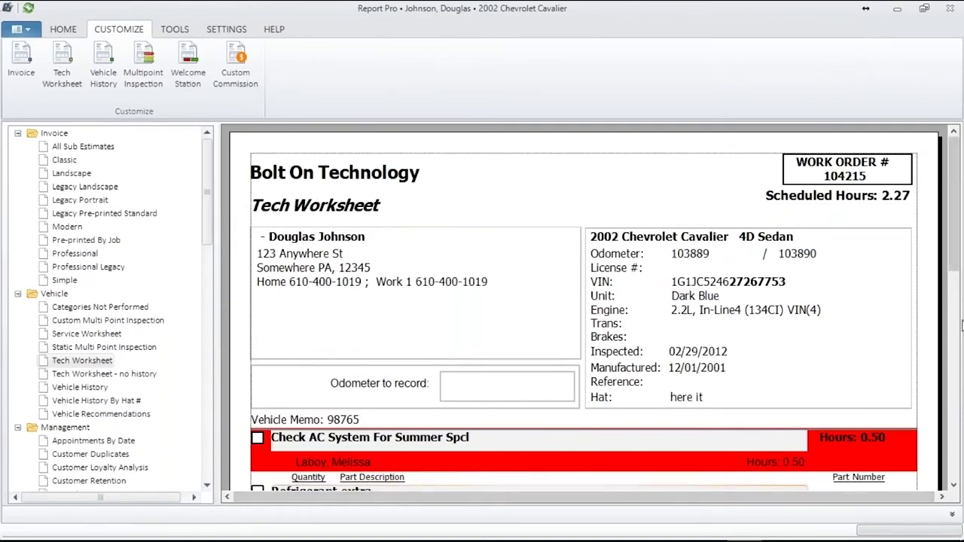
{"action": "left_click_drag", "start_coordinate": [963, 268], "coordinate": [961, 381]}
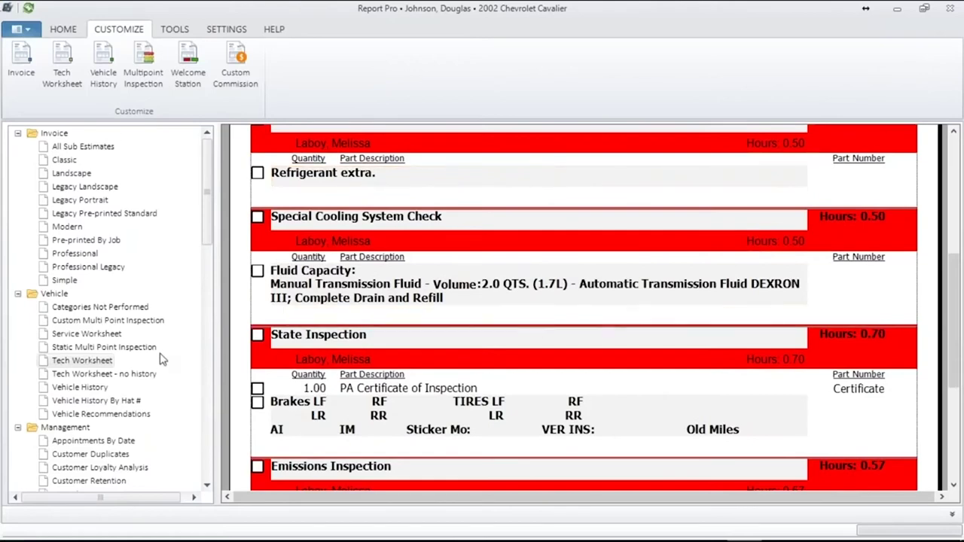
Step: Set the Labor background color back to white in the Tech Worksheet customization
{"action": "left_click", "coordinate": [62, 64]}
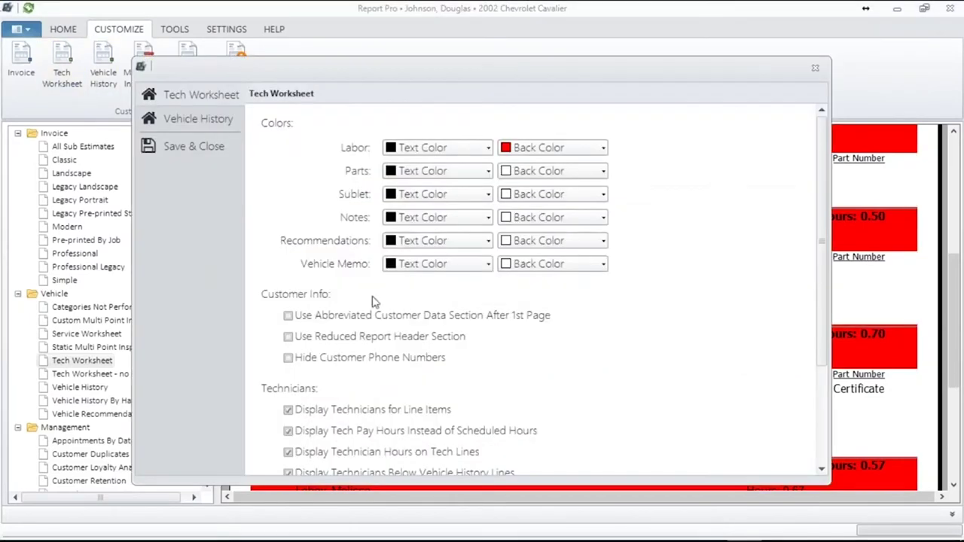
{"action": "left_click", "coordinate": [604, 148]}
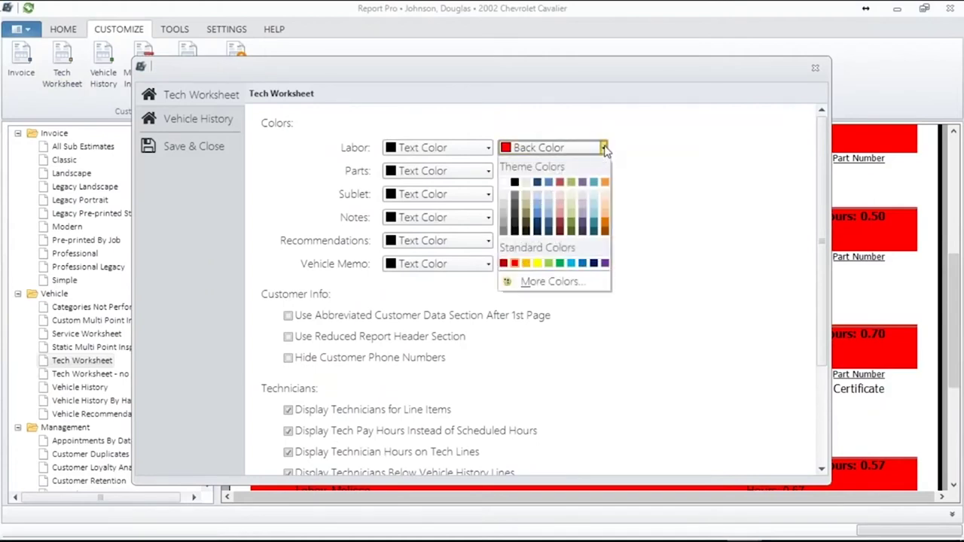
{"action": "left_click", "coordinate": [503, 183]}
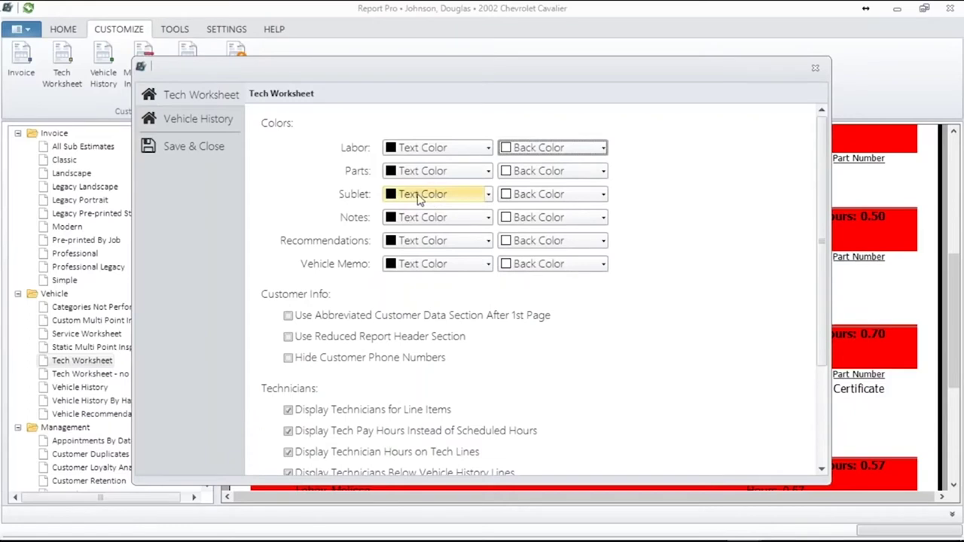
Step: Set the Tech Worksheet's Sublet text color to white and its Vehicle Memo background color to red
{"action": "left_click", "coordinate": [489, 194]}
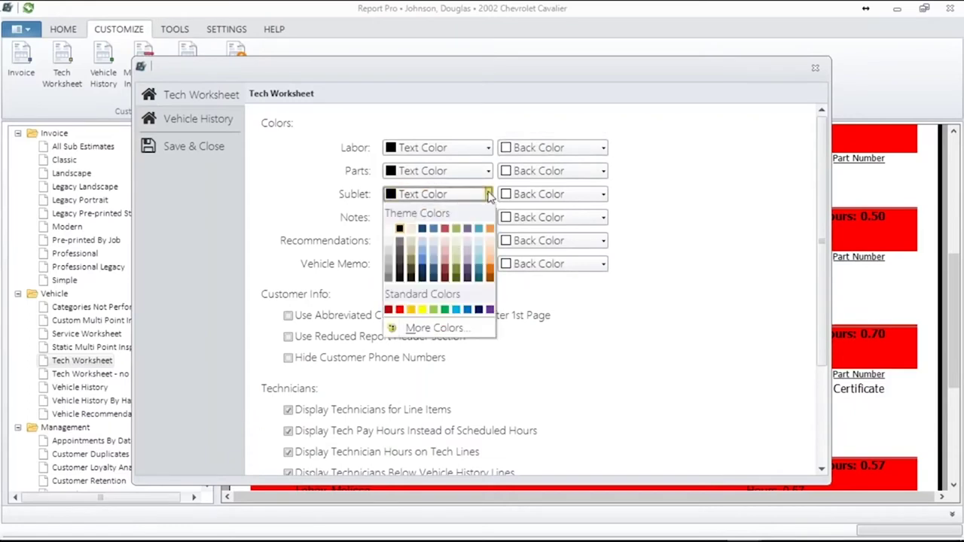
{"action": "left_click", "coordinate": [389, 229]}
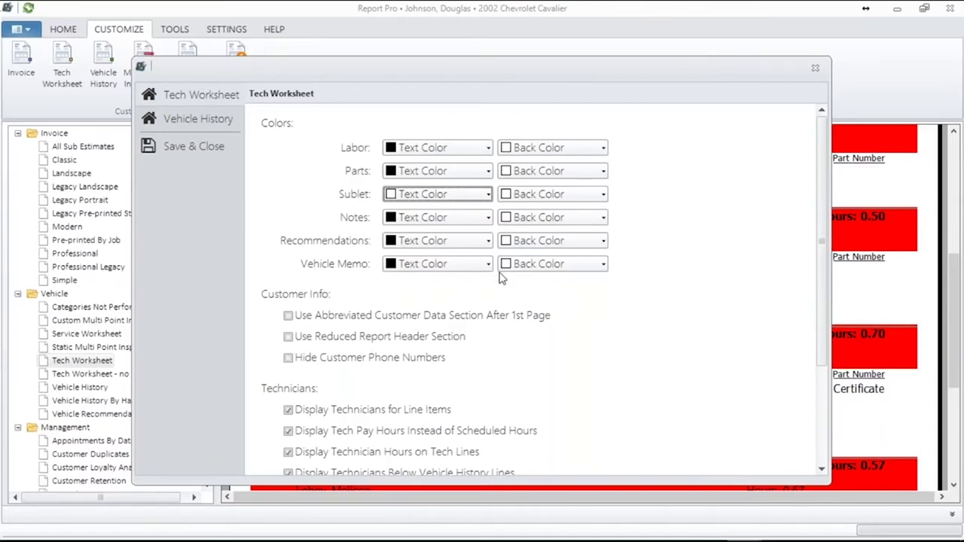
{"action": "left_click", "coordinate": [604, 265]}
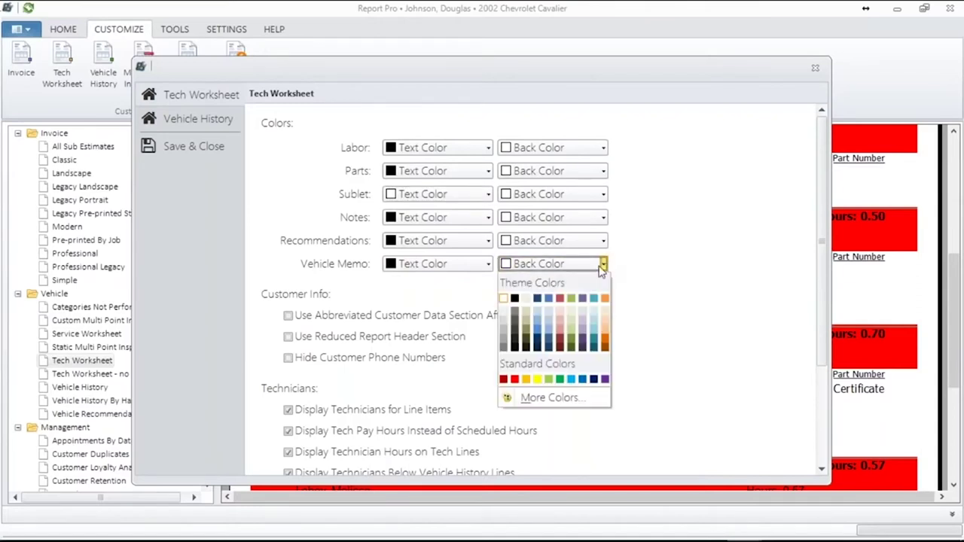
{"action": "left_click", "coordinate": [515, 380]}
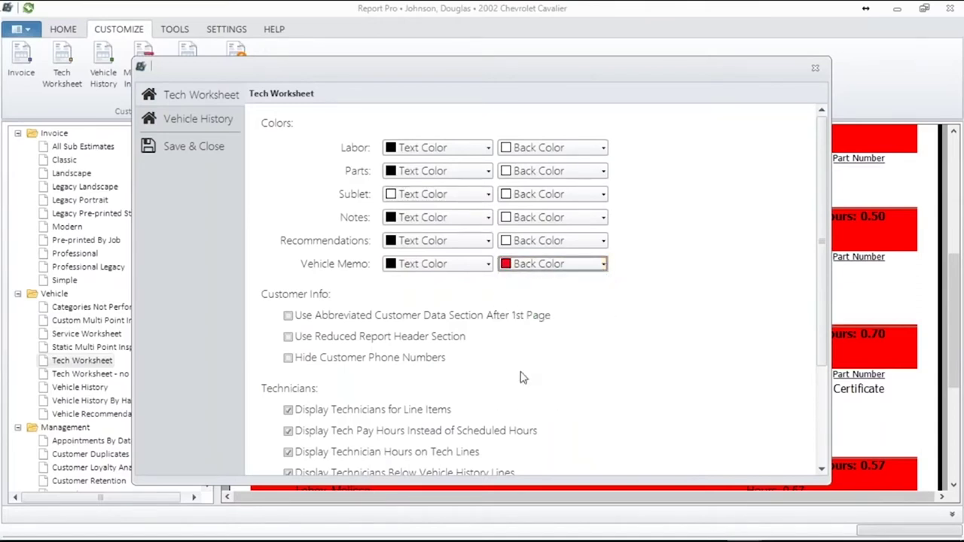
Step: Set the Vehicle Memo text color to white and enable the abbreviated customer data, reduced report header and hidden customer phone number options
{"action": "left_click", "coordinate": [489, 266]}
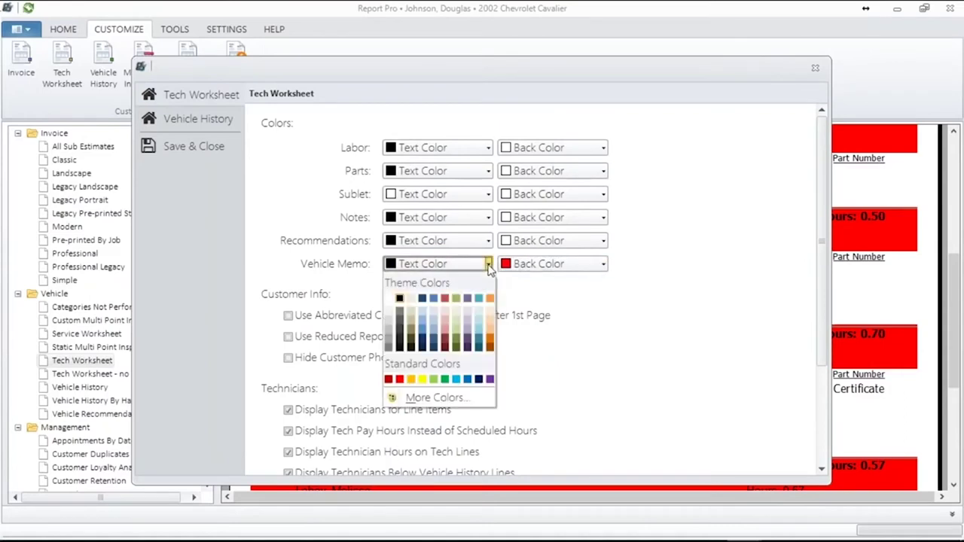
{"action": "left_click", "coordinate": [389, 299]}
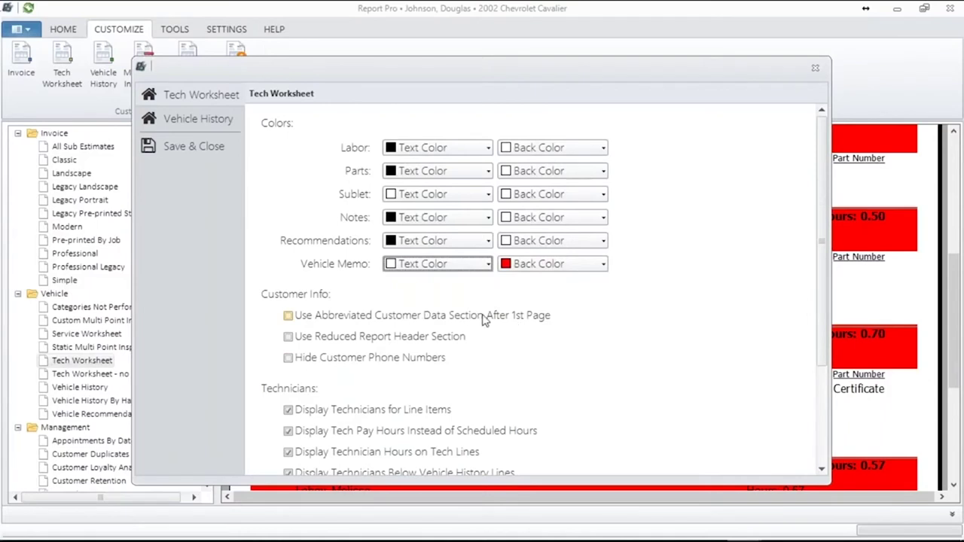
{"action": "left_click", "coordinate": [289, 316]}
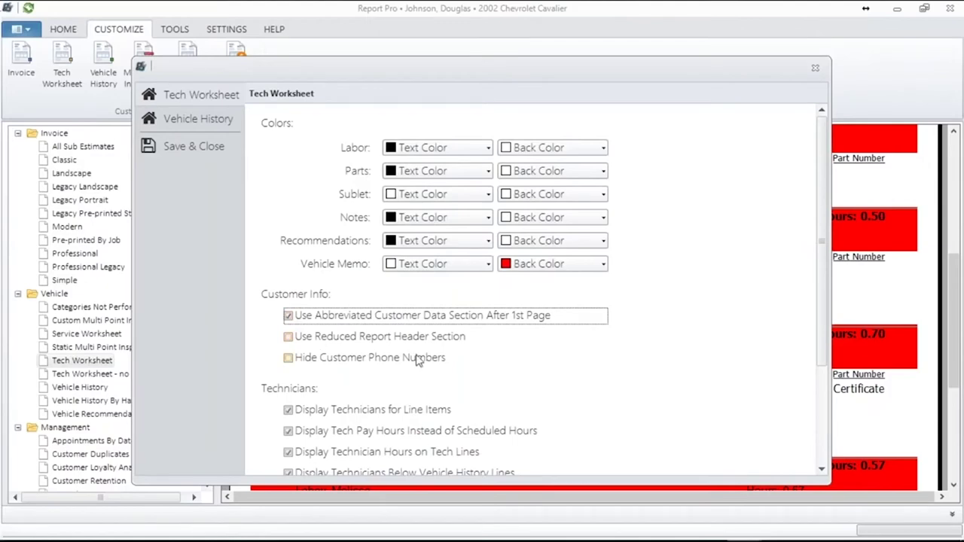
{"action": "left_click", "coordinate": [293, 340]}
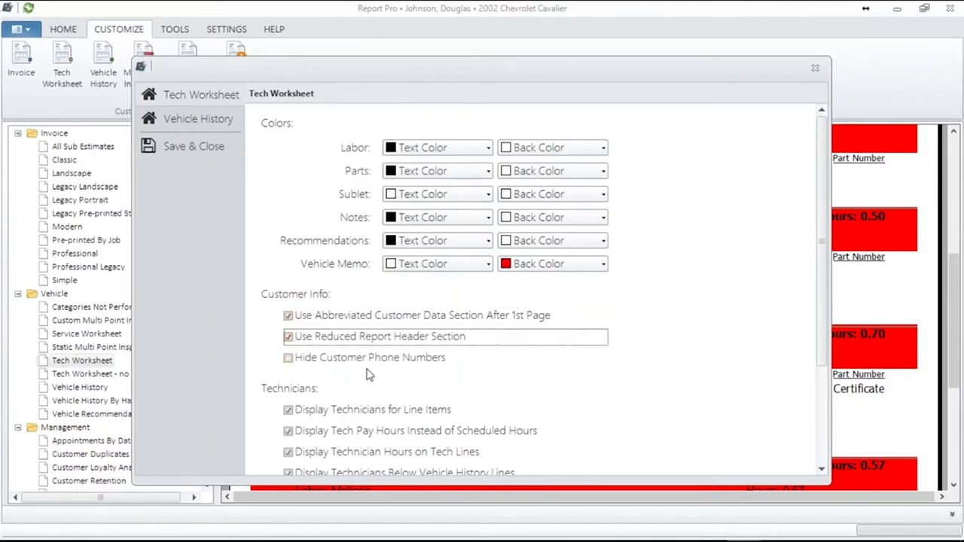
{"action": "left_click", "coordinate": [290, 359]}
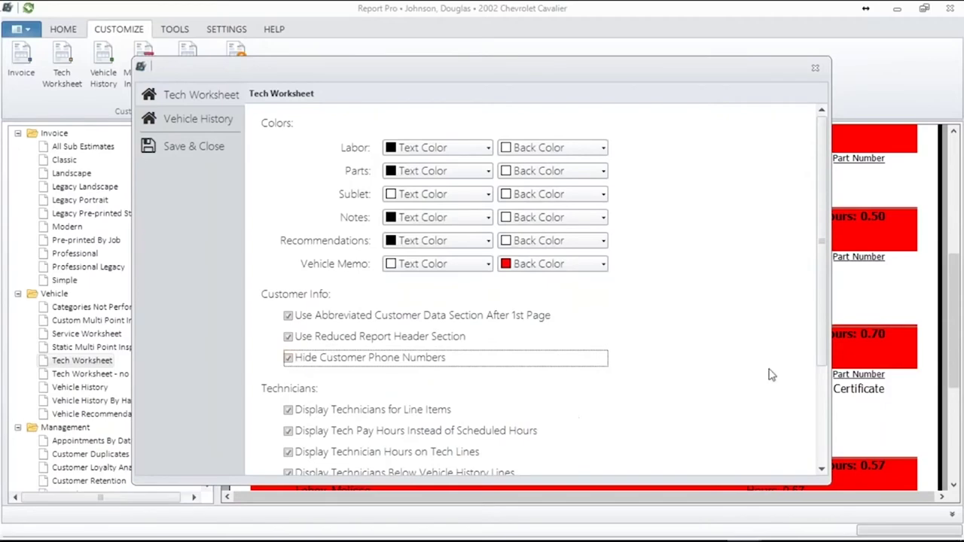
Step: Turn off displaying tech pay hours instead of scheduled hours and displaying technicians below vehicle history lines
{"action": "scroll", "coordinate": [825, 363], "scroll_direction": "down", "scroll_amount": 1}
{"action": "left_click_drag", "start_coordinate": [825, 364], "coordinate": [809, 460]}
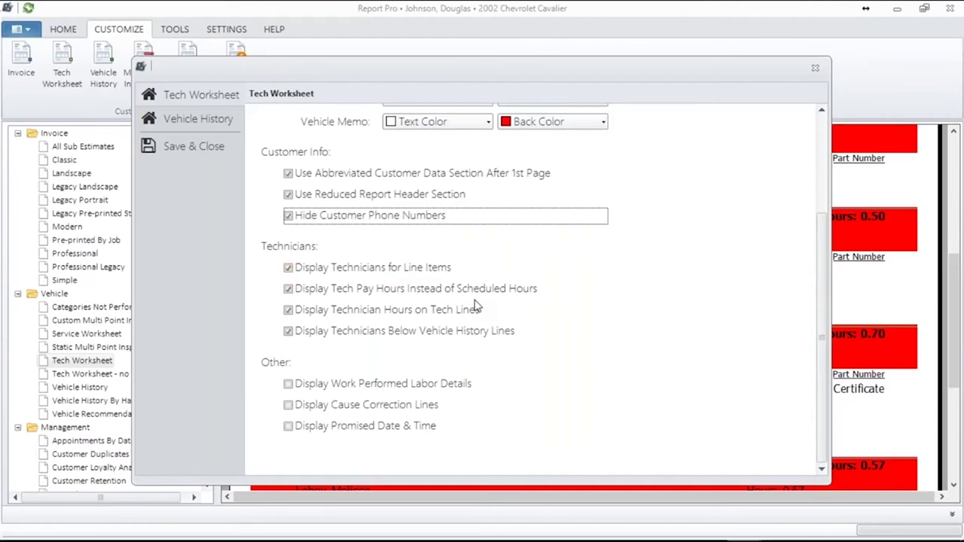
{"action": "left_click", "coordinate": [287, 290]}
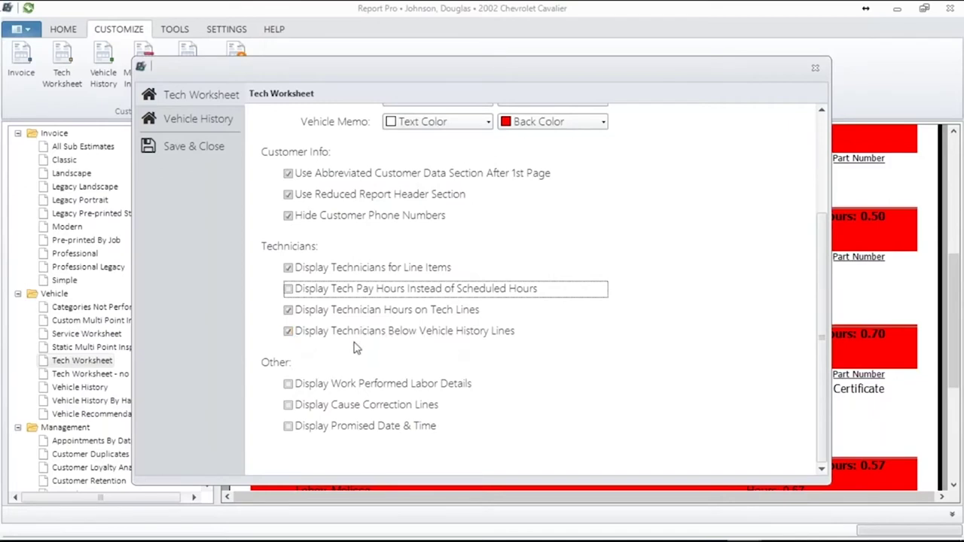
{"action": "left_click", "coordinate": [291, 335]}
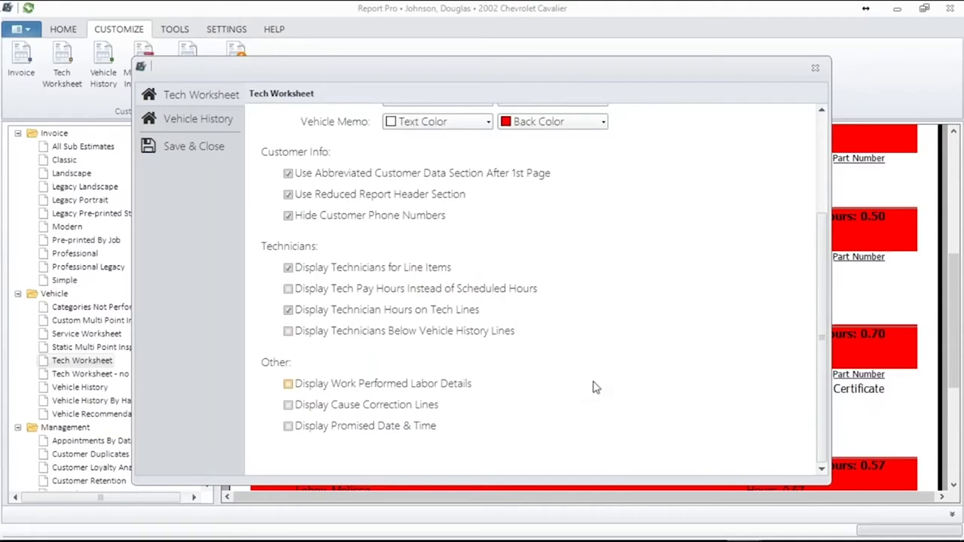
Step: Enable work performed labor details, cause correction lines, and promised date and time for the Tech Worksheet, and save the customization
{"action": "left_click", "coordinate": [285, 383]}
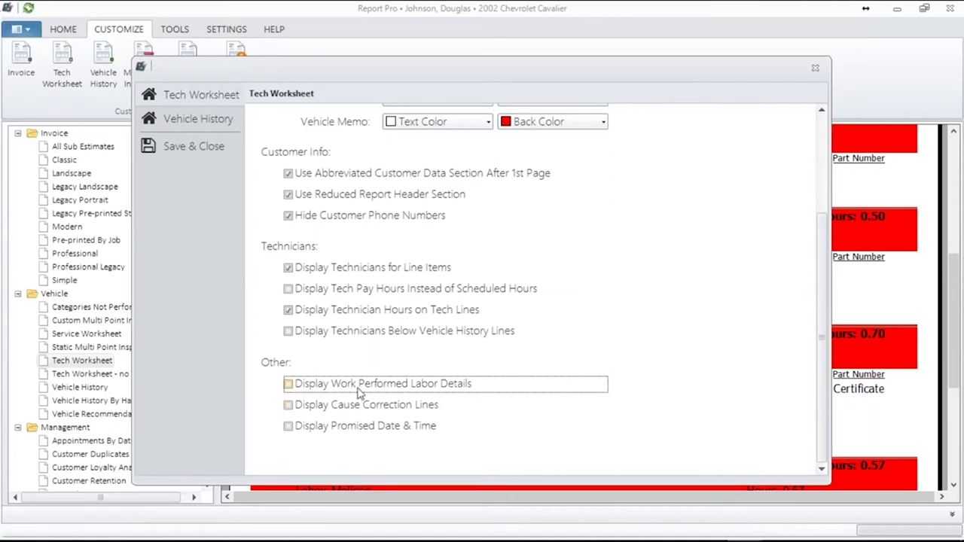
{"action": "left_click", "coordinate": [287, 385]}
{"action": "left_click", "coordinate": [289, 384]}
{"action": "left_click", "coordinate": [288, 407]}
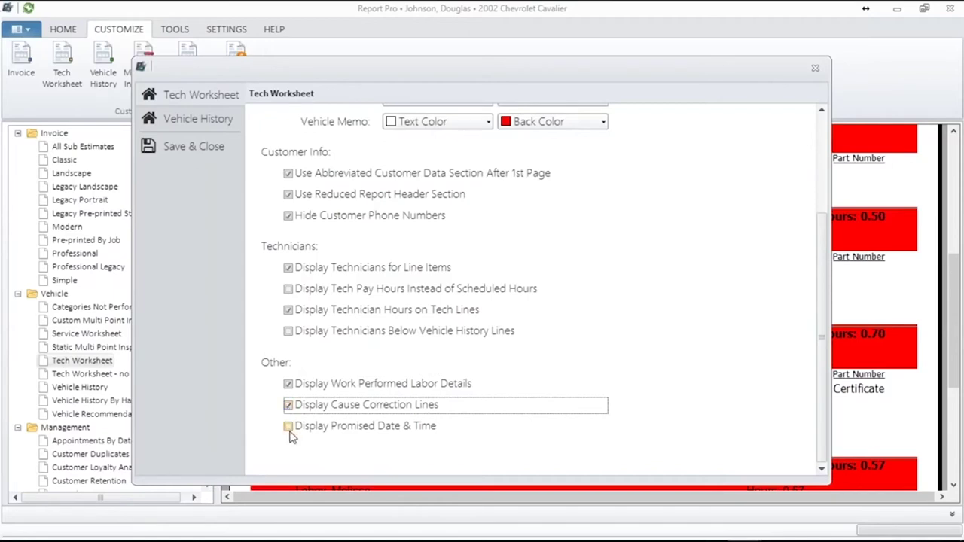
{"action": "left_click", "coordinate": [289, 428]}
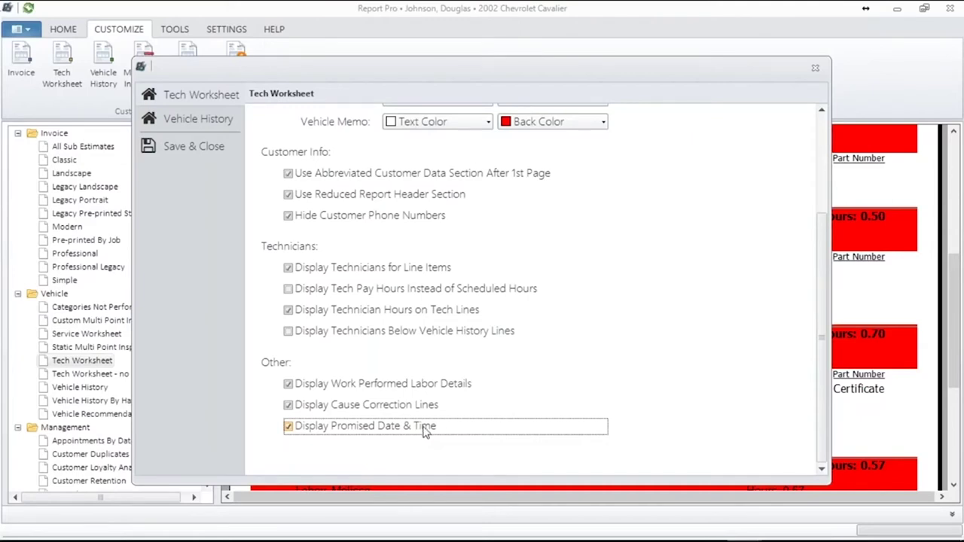
{"action": "left_click", "coordinate": [184, 150]}
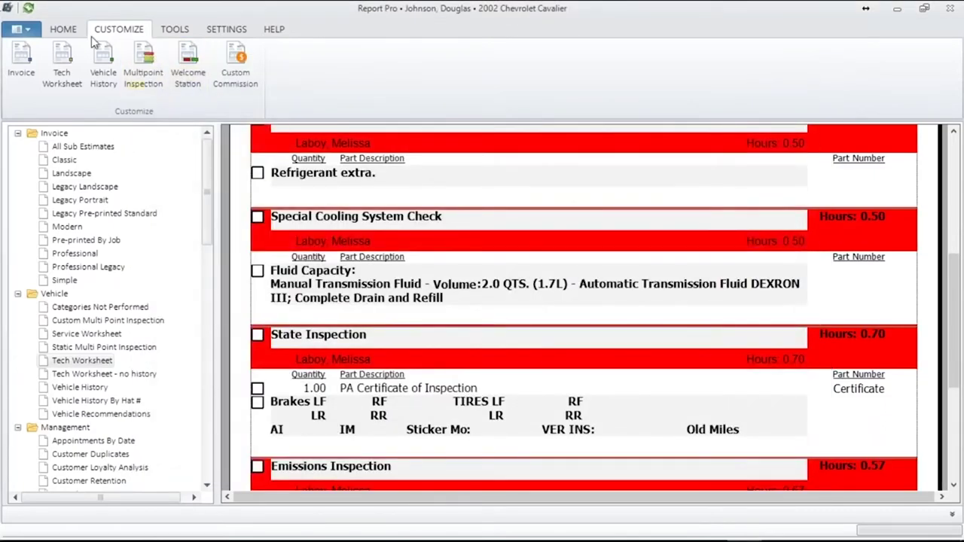
Step: Reload the Tech Worksheet report with the saved customization
{"action": "left_click", "coordinate": [64, 29]}
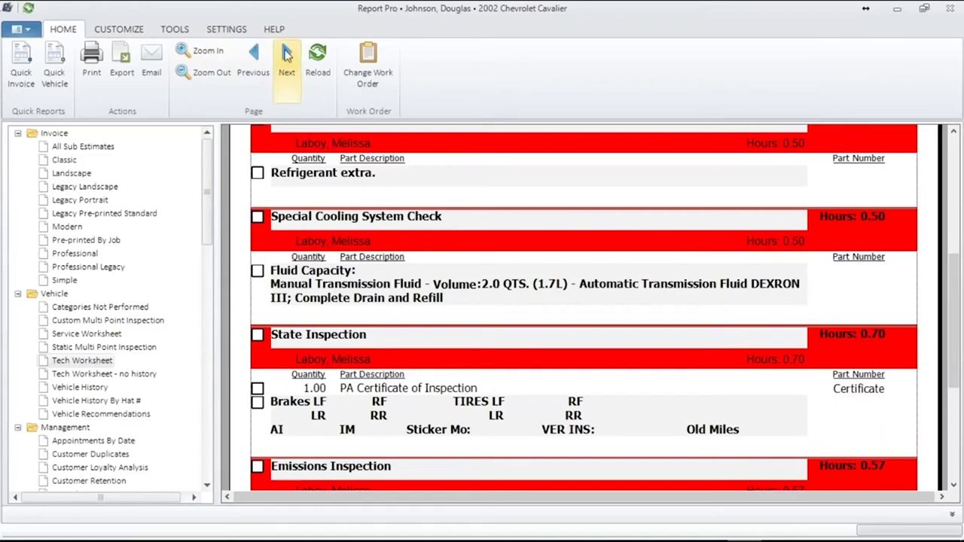
Step: Reload the Tech Worksheet and review its pages, including the labor operations, cause and correction lines, and recommendations
{"action": "left_click", "coordinate": [318, 51]}
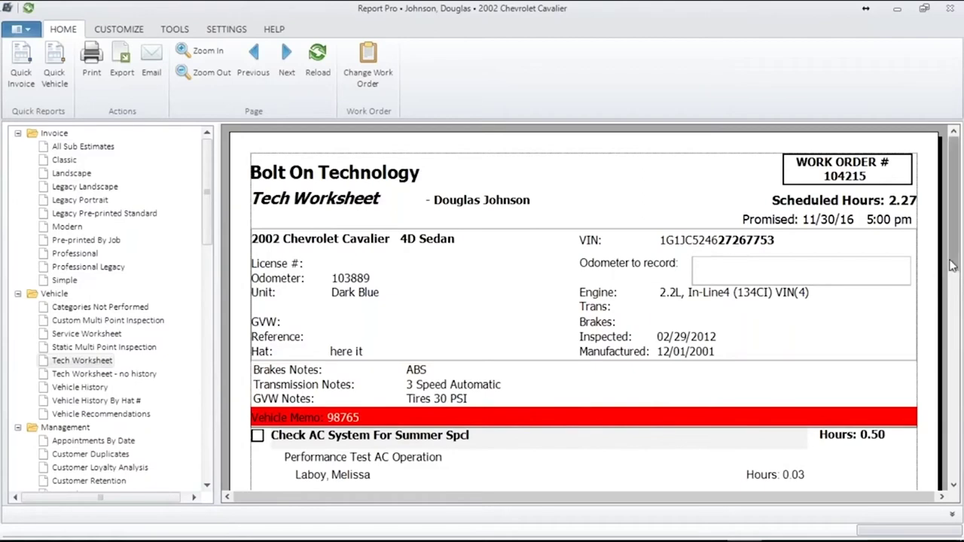
{"action": "left_click_drag", "start_coordinate": [952, 266], "coordinate": [951, 333]}
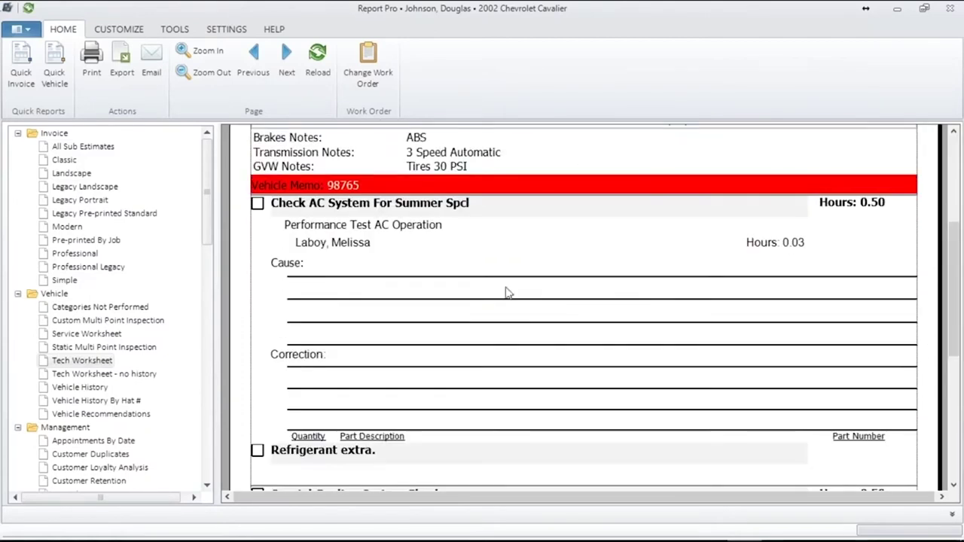
{"action": "left_click_drag", "start_coordinate": [954, 312], "coordinate": [954, 403]}
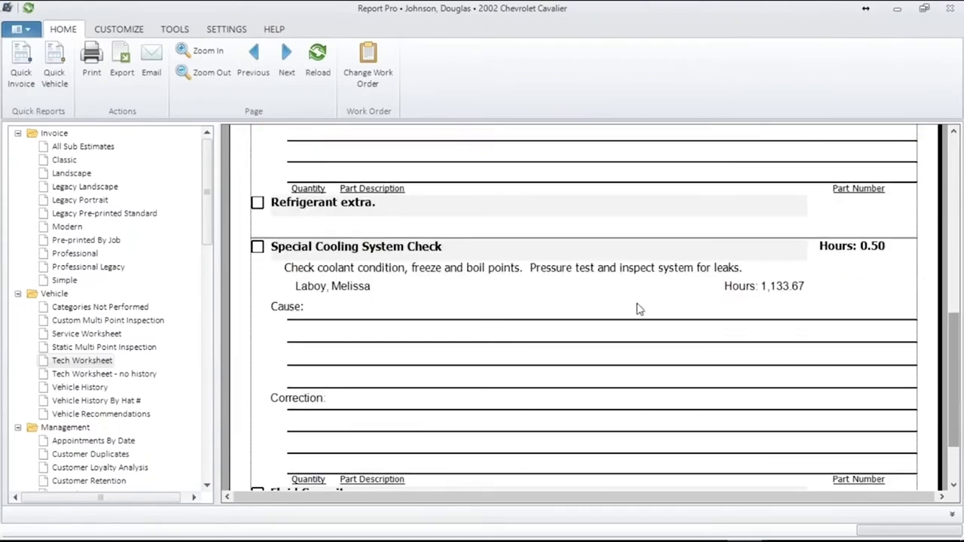
{"action": "left_click", "coordinate": [953, 303]}
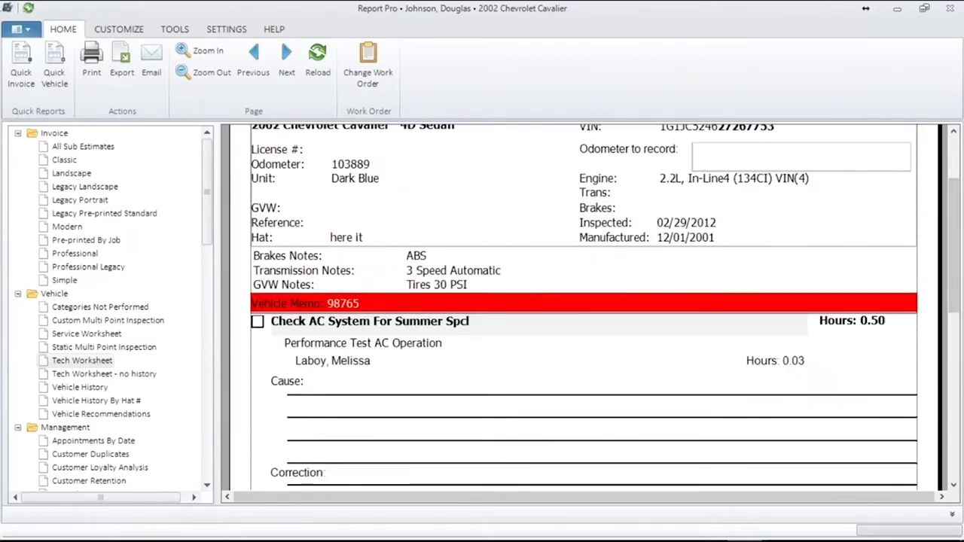
{"action": "scroll", "coordinate": [956, 327], "scroll_direction": "down", "scroll_amount": 1}
{"action": "left_click_drag", "start_coordinate": [954, 327], "coordinate": [927, 482]}
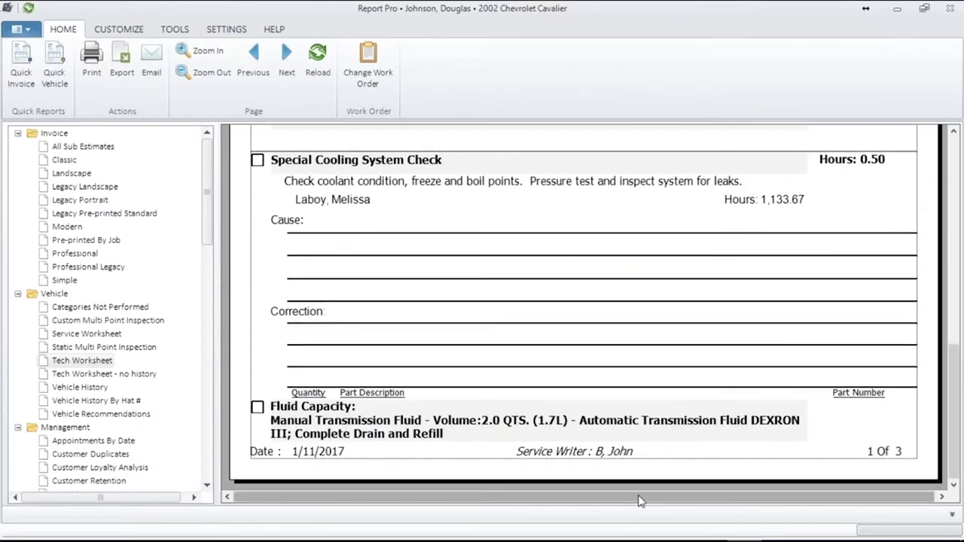
{"action": "left_click", "coordinate": [282, 75]}
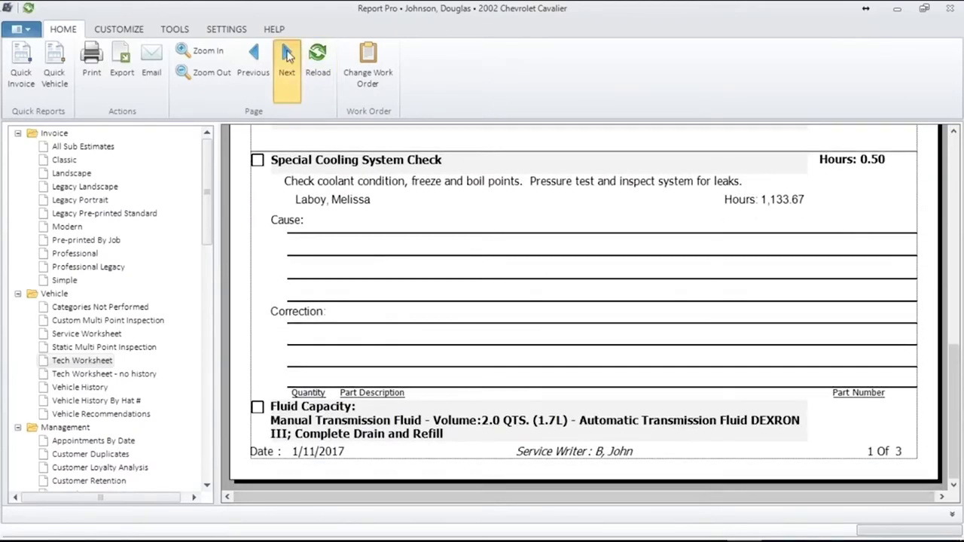
{"action": "left_click_drag", "start_coordinate": [962, 249], "coordinate": [935, 491]}
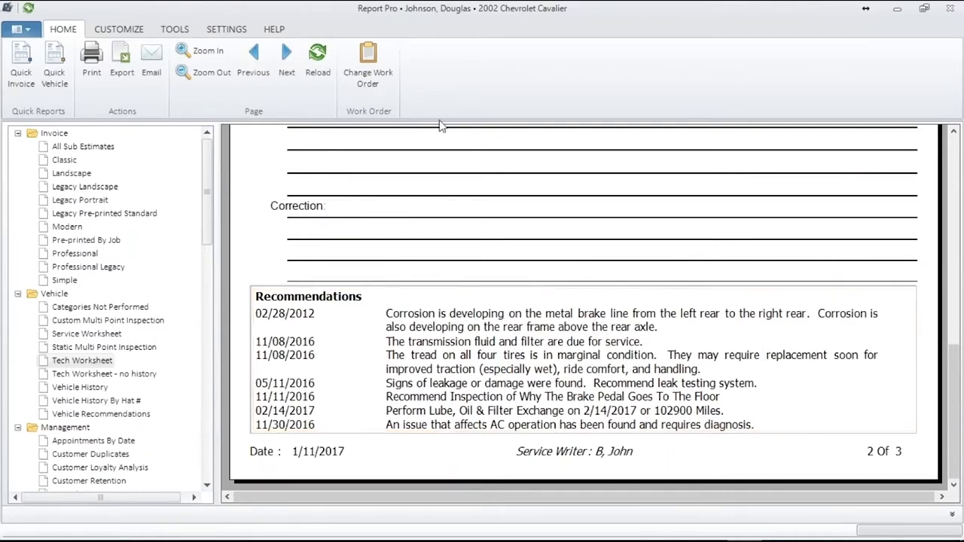
{"action": "left_click", "coordinate": [287, 53]}
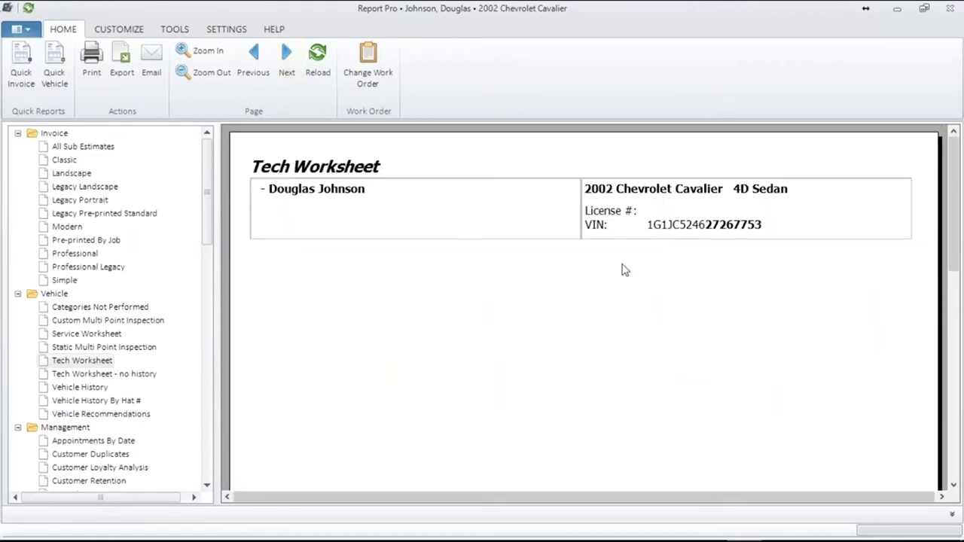
{"action": "mouse_move", "coordinate": [959, 264]}
{"action": "left_mouse_down"}
{"action": "mouse_move", "coordinate": [956, 475]}
{"action": "mouse_move", "coordinate": [955, 264]}
{"action": "left_mouse_up"}
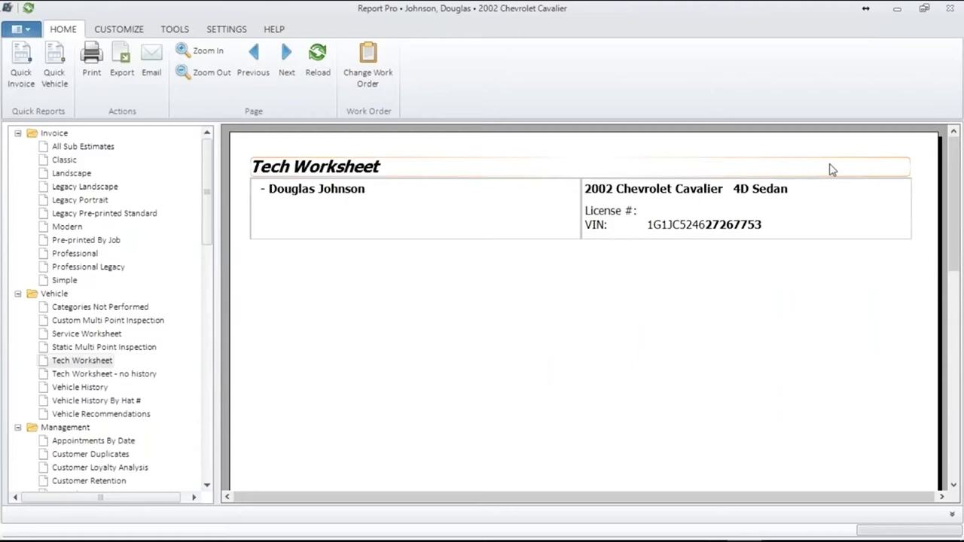
Step: In the Tech Worksheet's Vehicle History settings, set the maximum history to 3 years and disable Only Show Labor Items
{"action": "left_click", "coordinate": [107, 27]}
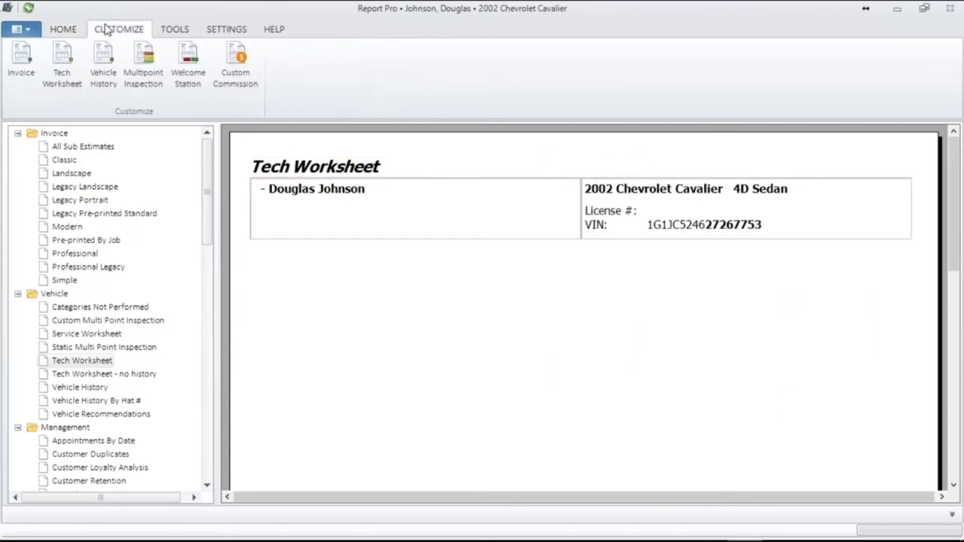
{"action": "left_click", "coordinate": [62, 64]}
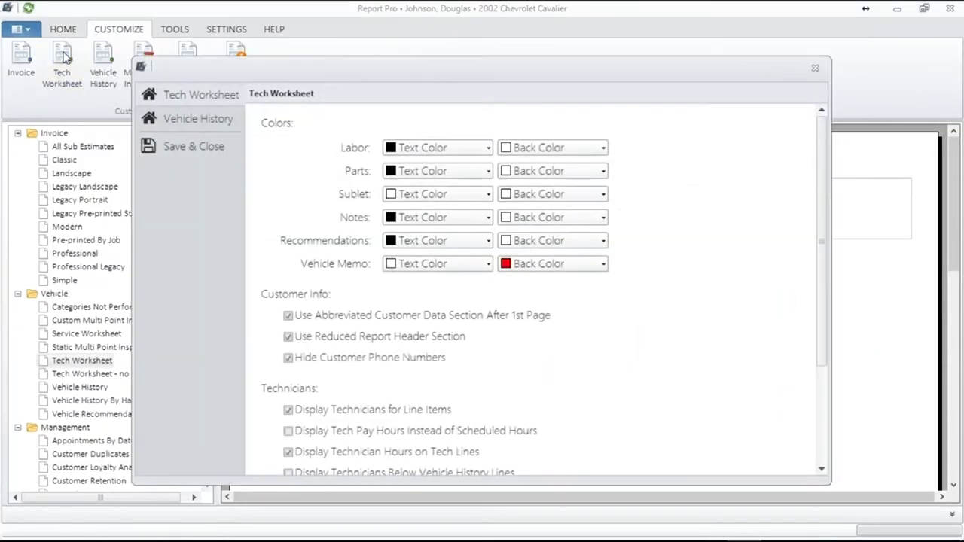
{"action": "left_click", "coordinate": [162, 118]}
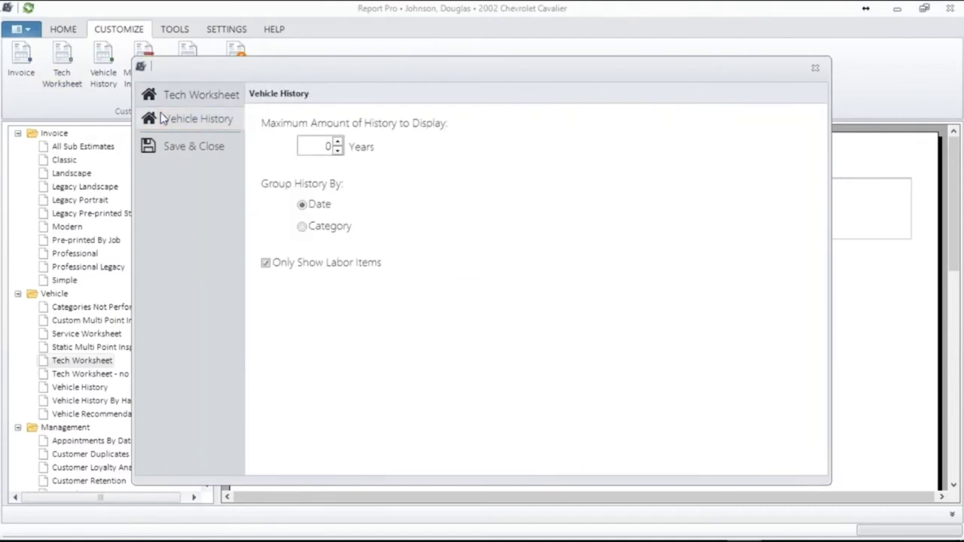
{"action": "left_click", "coordinate": [337, 150]}
{"action": "left_click", "coordinate": [339, 141]}
{"action": "left_click", "coordinate": [267, 264]}
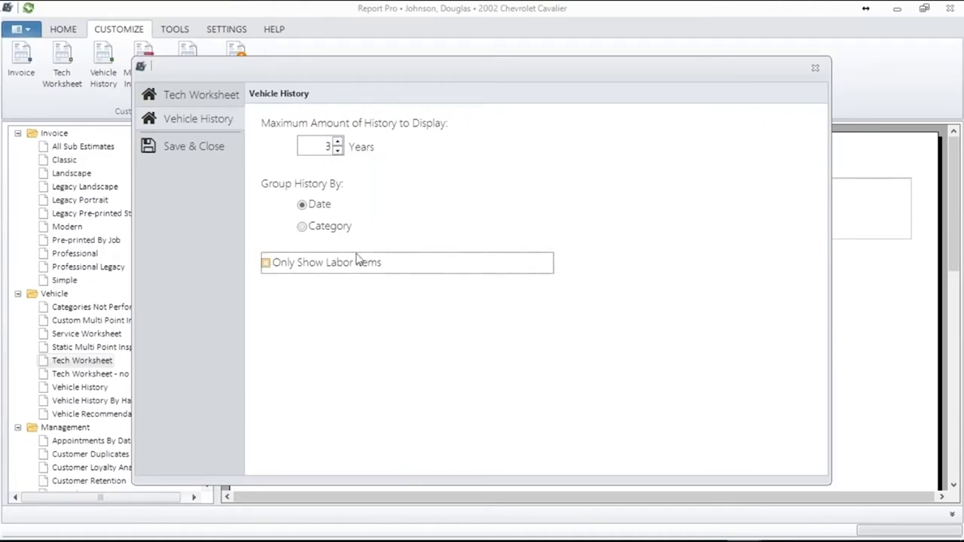
Step: Group the vehicle history by Category, enable Only Show Labor Items, and save the worksheet settings
{"action": "left_click", "coordinate": [302, 227]}
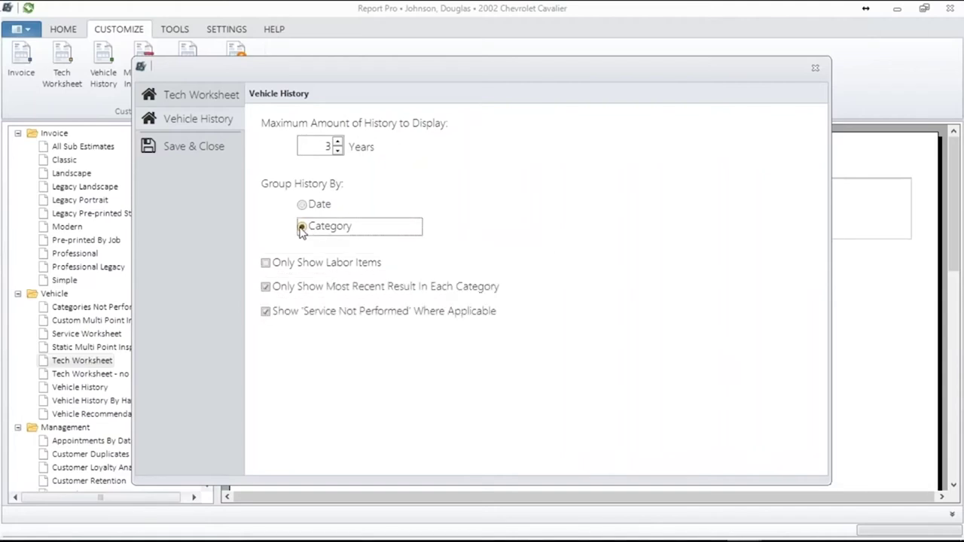
{"action": "left_click", "coordinate": [267, 265]}
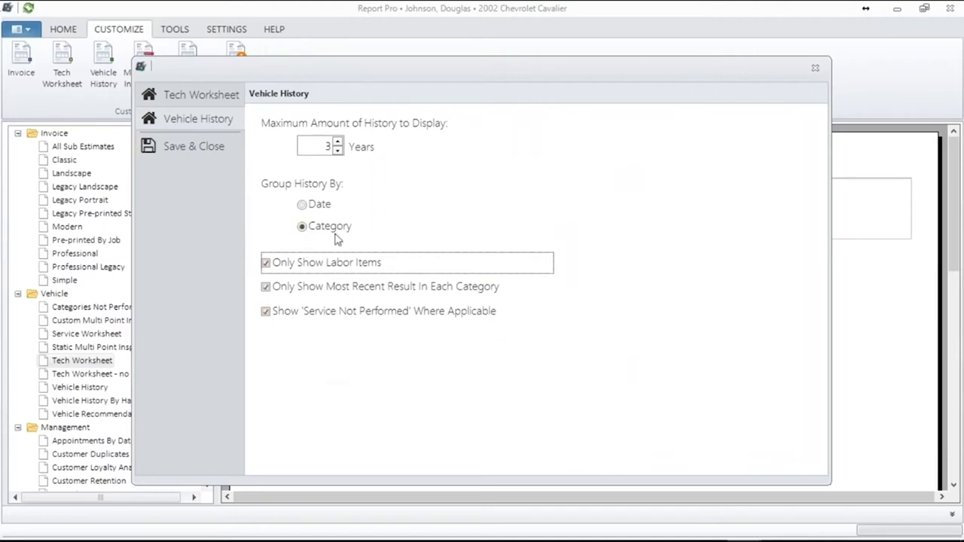
{"action": "left_click", "coordinate": [303, 205]}
{"action": "left_click", "coordinate": [303, 226]}
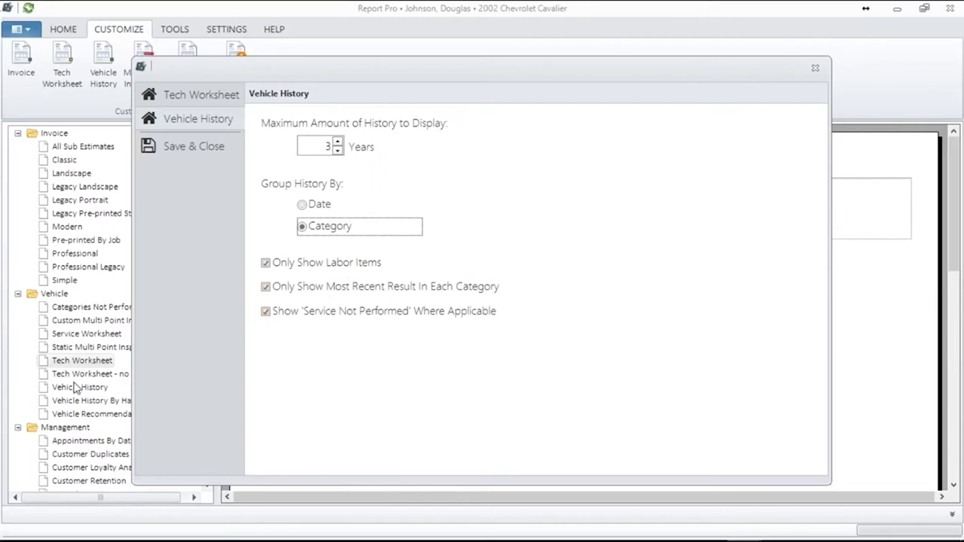
{"action": "left_click", "coordinate": [199, 148]}
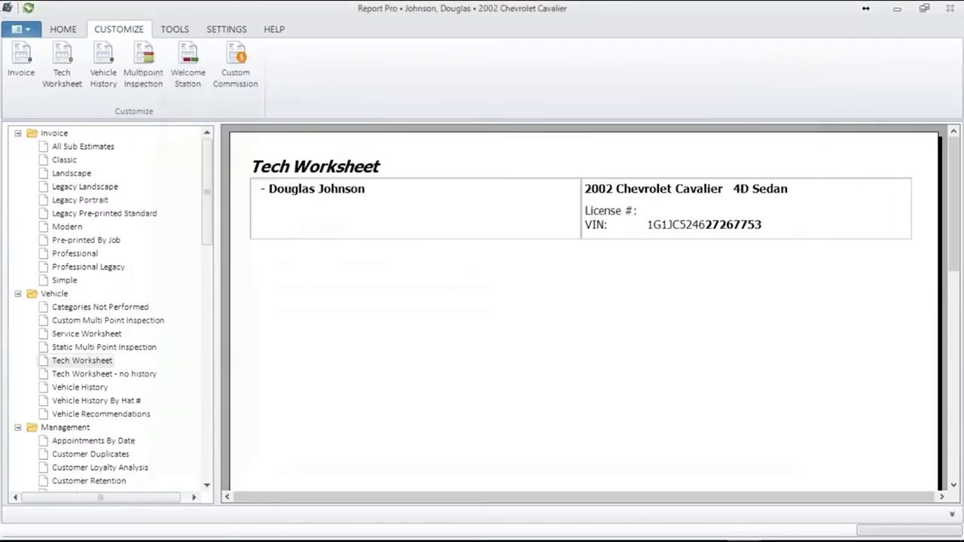
Step: Display the Vehicle History report, and set the Tech Worksheet's history grouping to Date and save it
{"action": "left_click", "coordinate": [81, 387]}
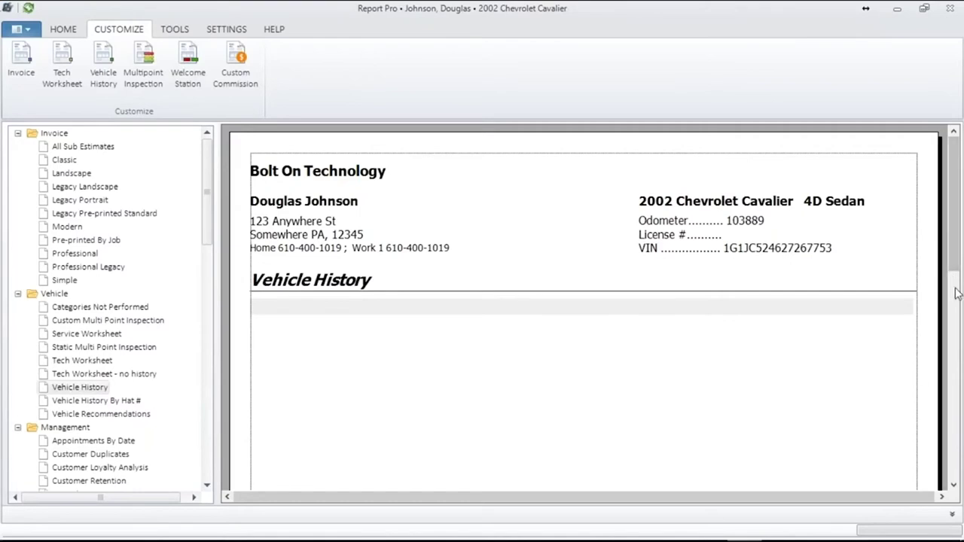
{"action": "mouse_move", "coordinate": [957, 267]}
{"action": "left_mouse_down"}
{"action": "mouse_move", "coordinate": [957, 452]}
{"action": "mouse_move", "coordinate": [956, 256]}
{"action": "left_mouse_up"}
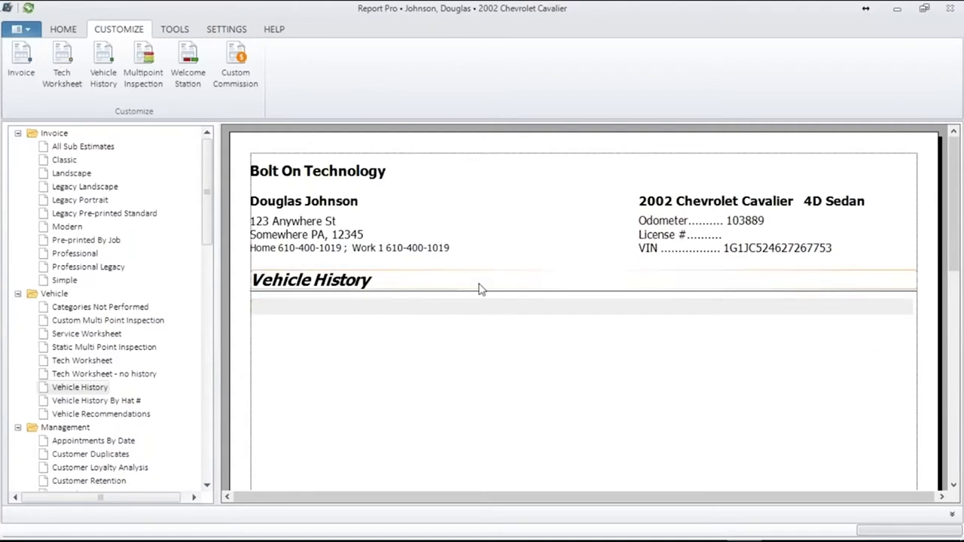
{"action": "left_click", "coordinate": [65, 55]}
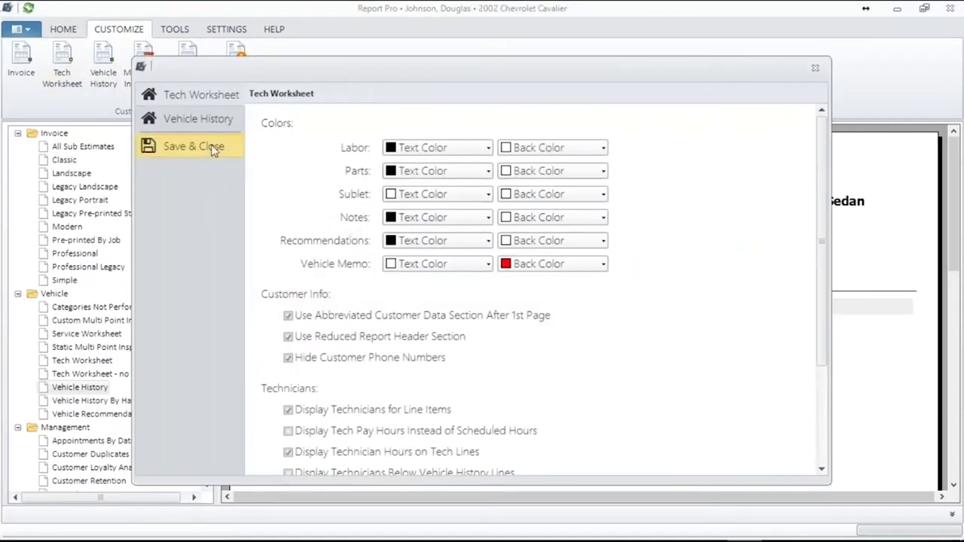
{"action": "left_click", "coordinate": [192, 119]}
{"action": "left_click", "coordinate": [301, 206]}
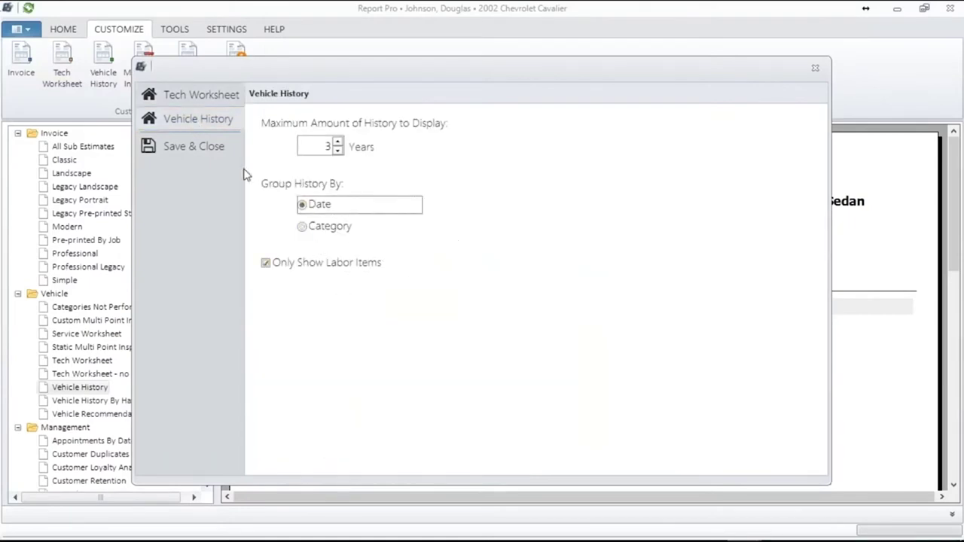
{"action": "left_click", "coordinate": [211, 149]}
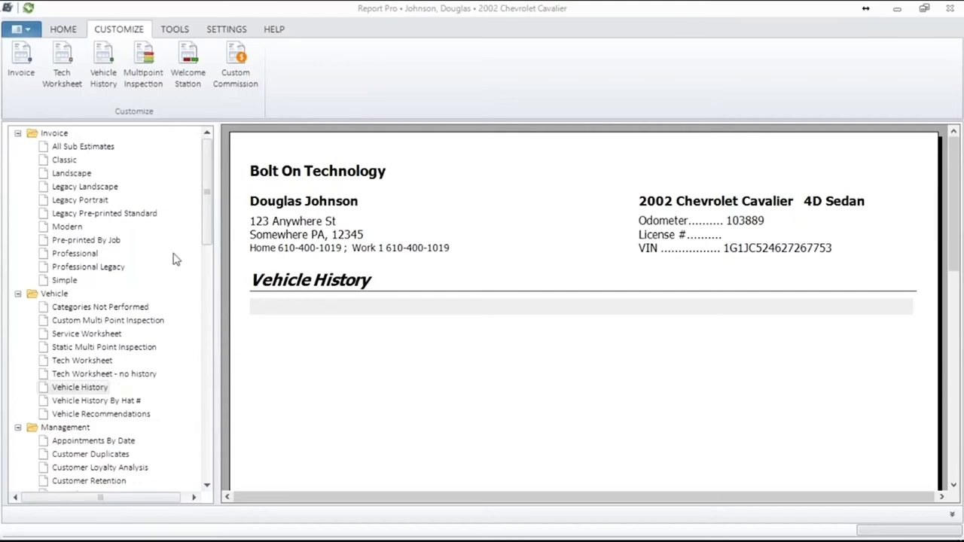
Step: Open the multipoint inspections list and view the groups and points of the *Spring AC Special inspection, closing its editor with saving
{"action": "left_click", "coordinate": [145, 65]}
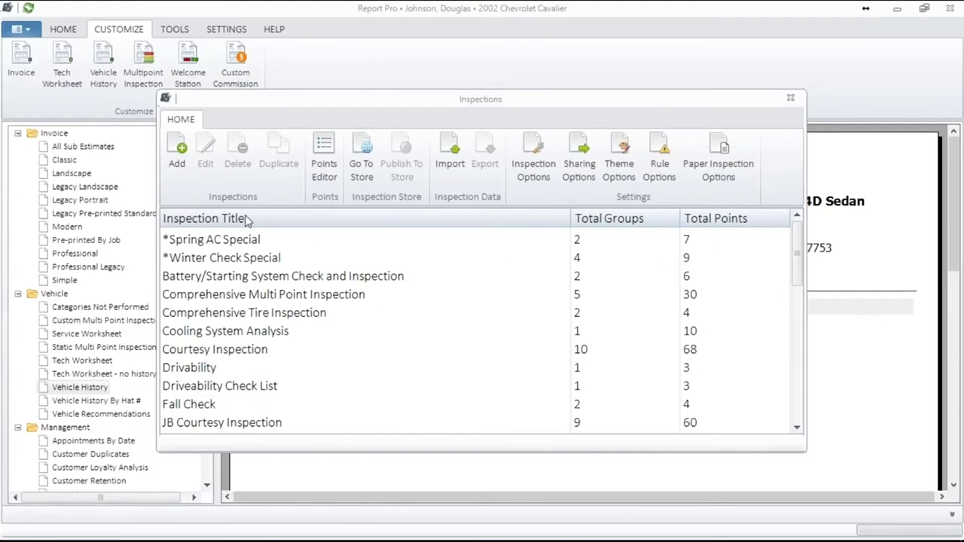
{"action": "left_click", "coordinate": [720, 154]}
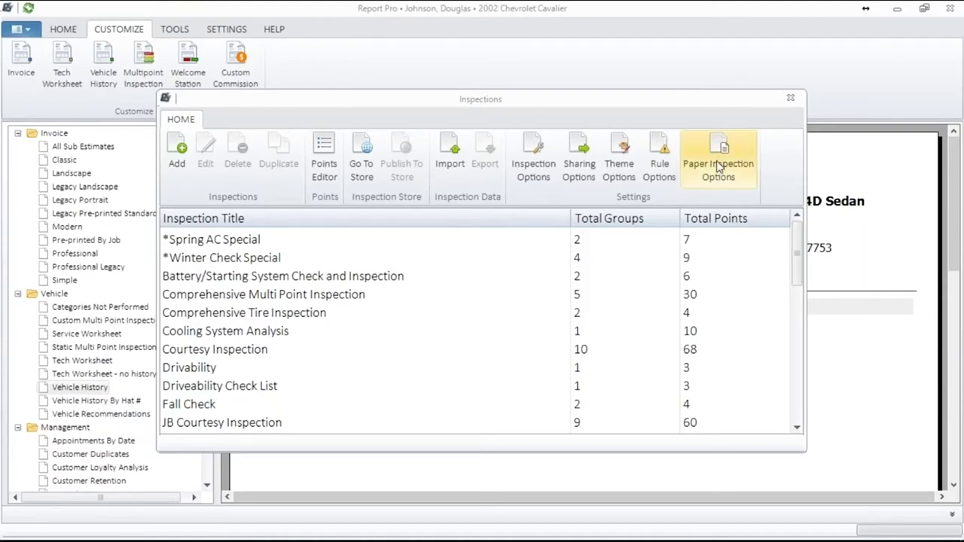
{"action": "left_click_drag", "start_coordinate": [349, 101], "coordinate": [464, 76]}
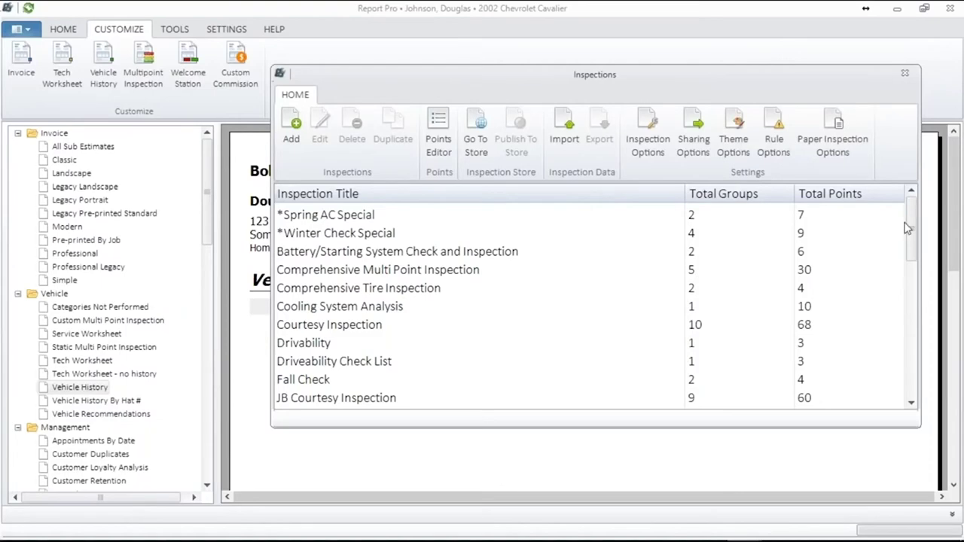
{"action": "left_click", "coordinate": [913, 292]}
{"action": "left_click_drag", "start_coordinate": [913, 292], "coordinate": [912, 197]}
{"action": "double_click", "coordinate": [313, 216]}
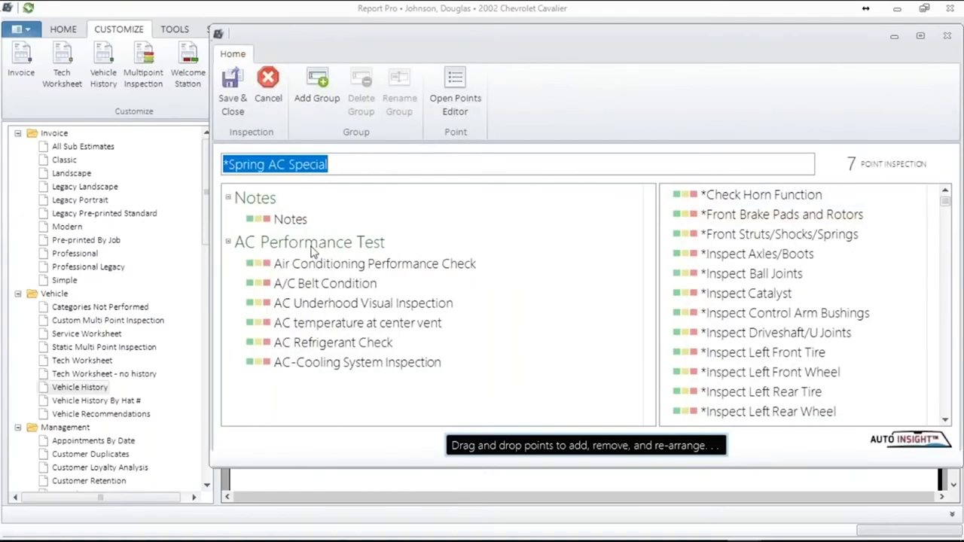
{"action": "left_click", "coordinate": [240, 109]}
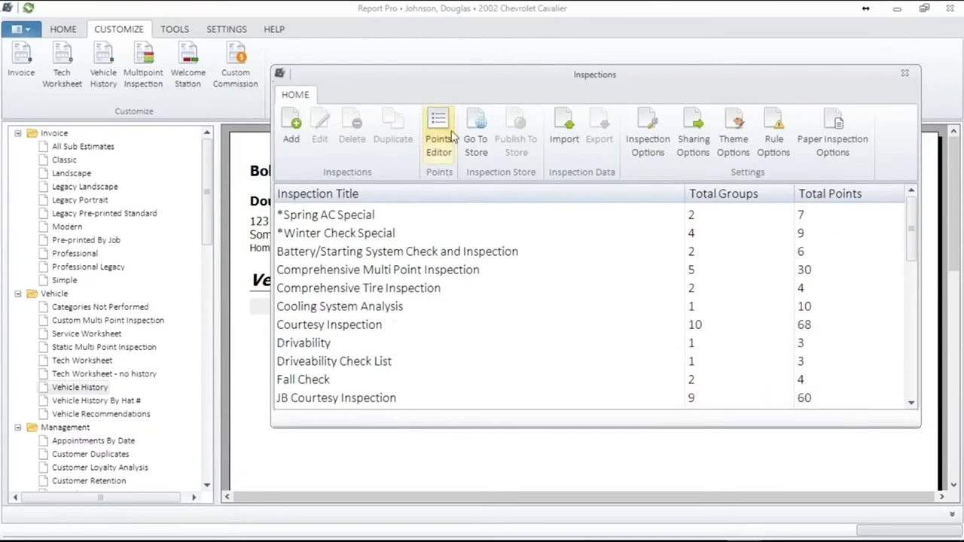
Step: Browse the shared inspections and their download counts in the Inspection Store
{"action": "left_click", "coordinate": [479, 121]}
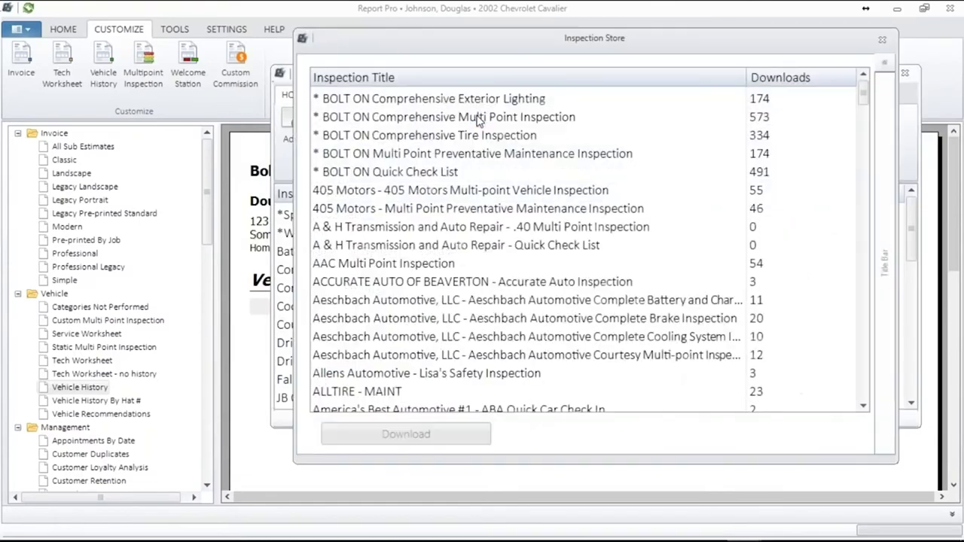
{"action": "left_click", "coordinate": [883, 41]}
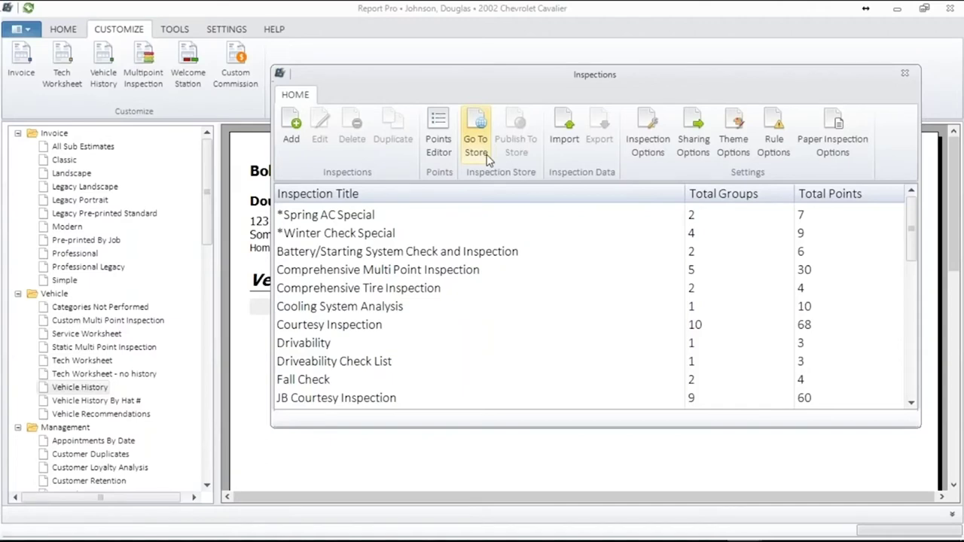
{"action": "left_click", "coordinate": [476, 142]}
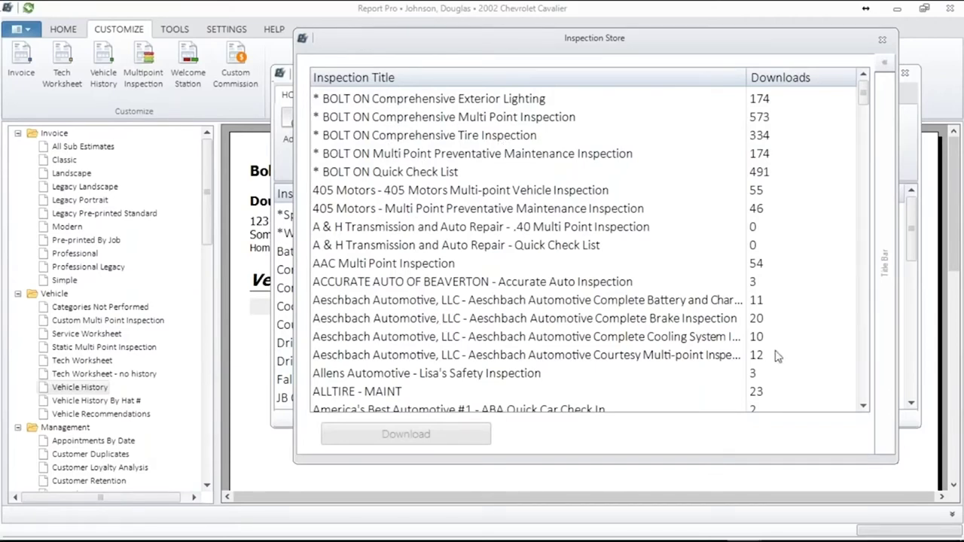
{"action": "left_click_drag", "start_coordinate": [864, 102], "coordinate": [864, 449]}
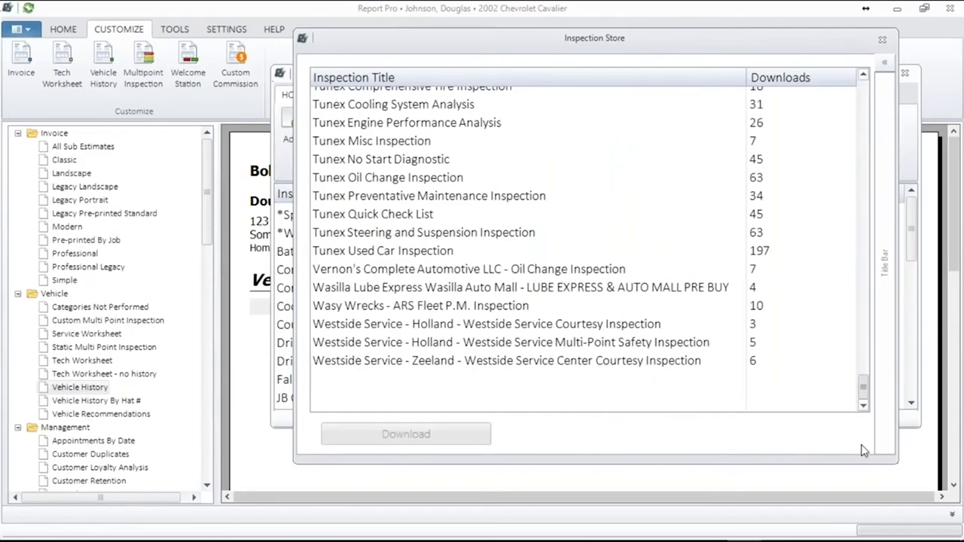
{"action": "left_click_drag", "start_coordinate": [864, 450], "coordinate": [881, 96]}
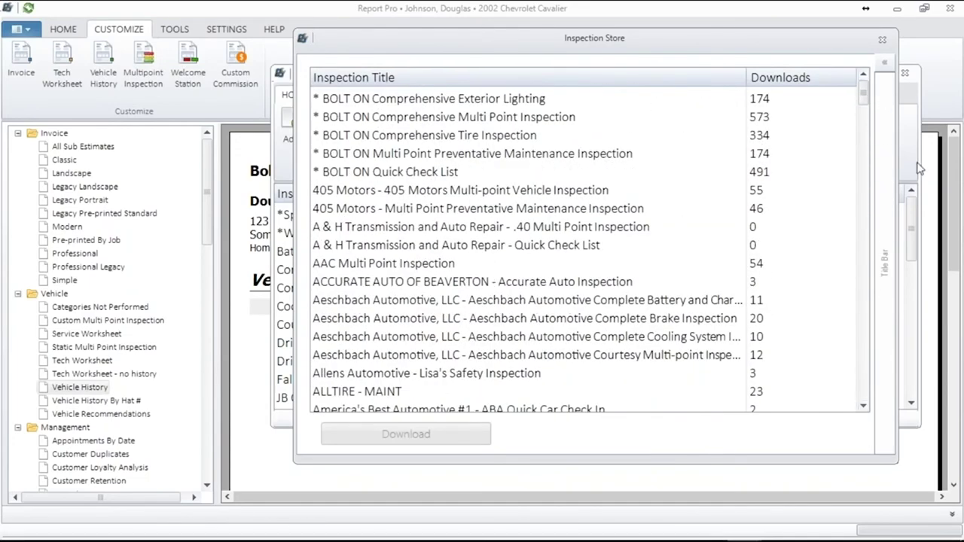
{"action": "left_click_drag", "start_coordinate": [864, 408], "coordinate": [863, 408]}
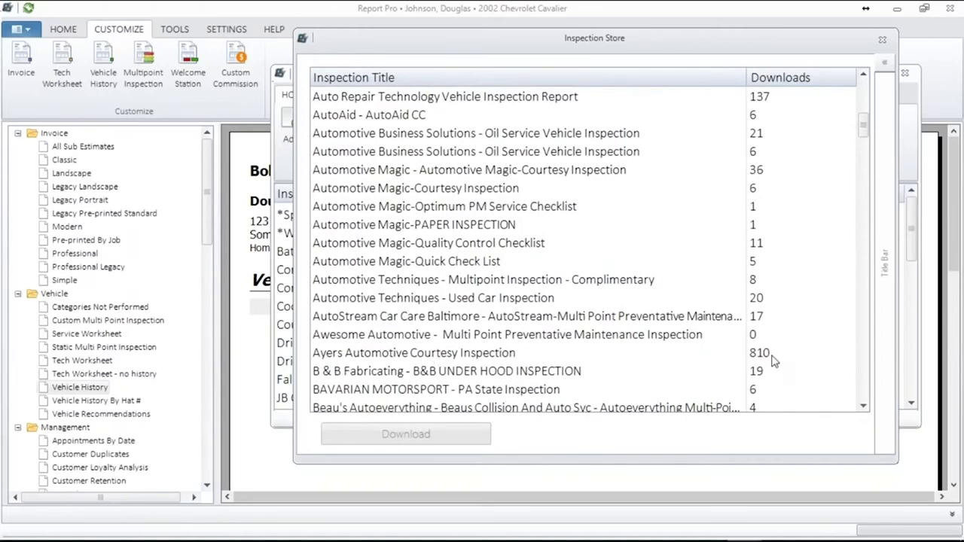
Step: Preview the Ayers Automotive Courtesy Inspection and expand the notes and recommendations under Brake System Operation
{"action": "left_click", "coordinate": [494, 354]}
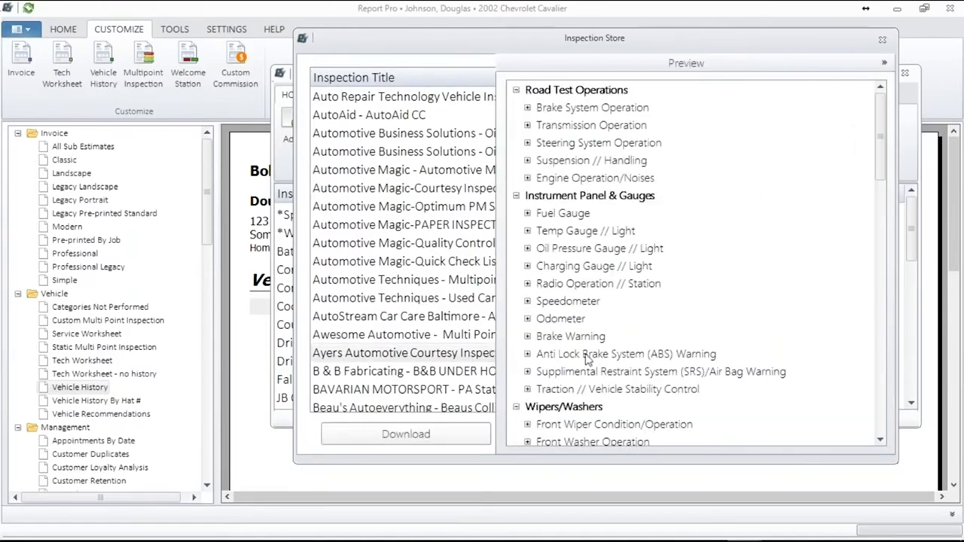
{"action": "left_click_drag", "start_coordinate": [880, 151], "coordinate": [851, 118]}
{"action": "left_click", "coordinate": [528, 108]}
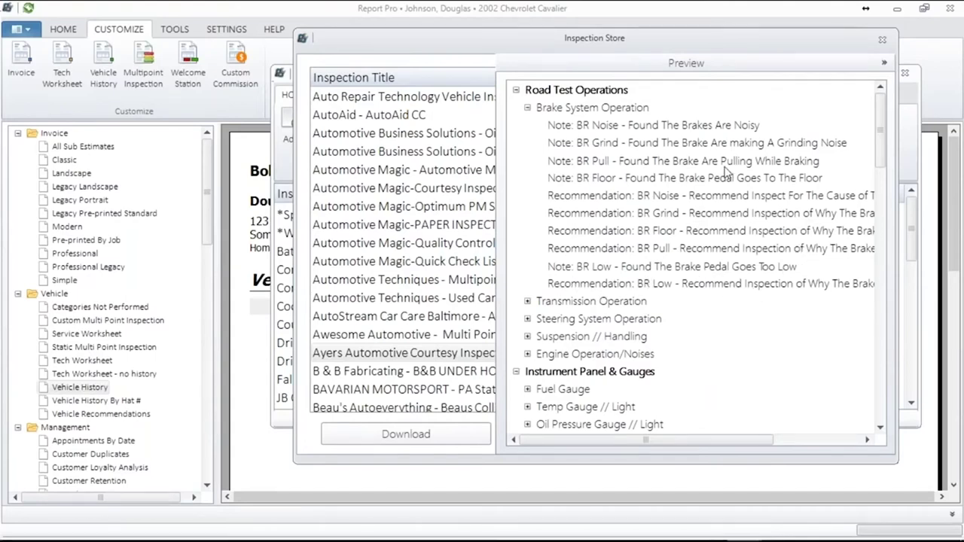
Step: Collapse Brake System Operation in the Ayers Automotive preview, look over its other groups, and close the Inspection Store
{"action": "left_click", "coordinate": [527, 107]}
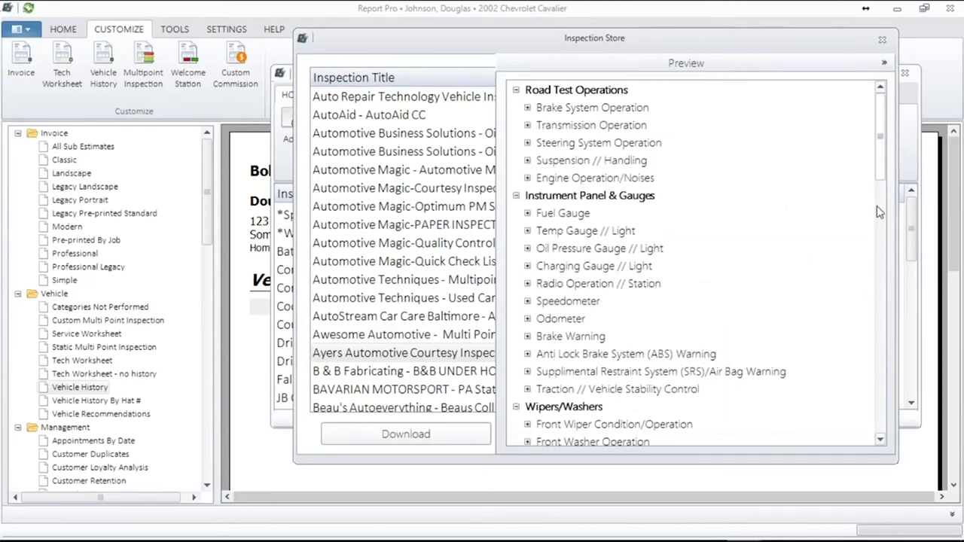
{"action": "left_click_drag", "start_coordinate": [886, 176], "coordinate": [877, 112]}
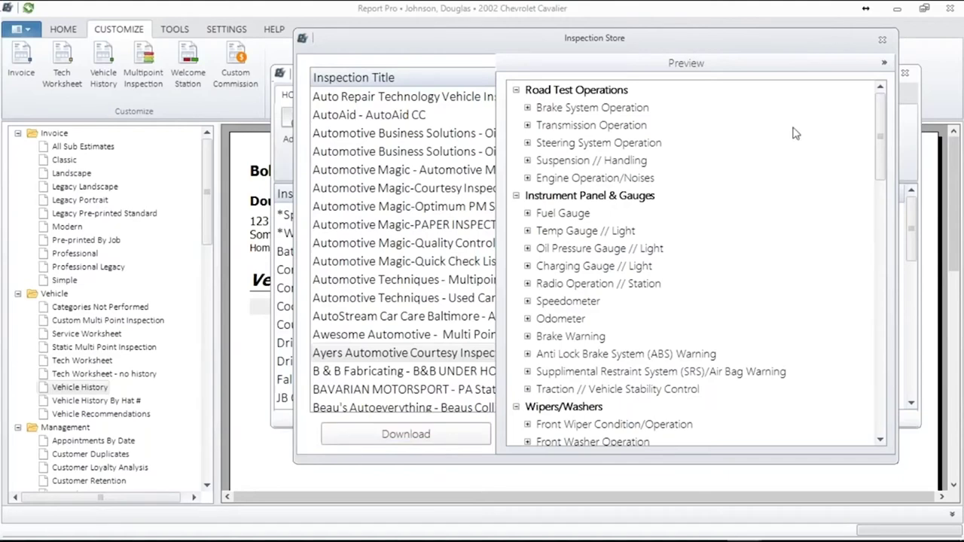
{"action": "left_click", "coordinate": [884, 40]}
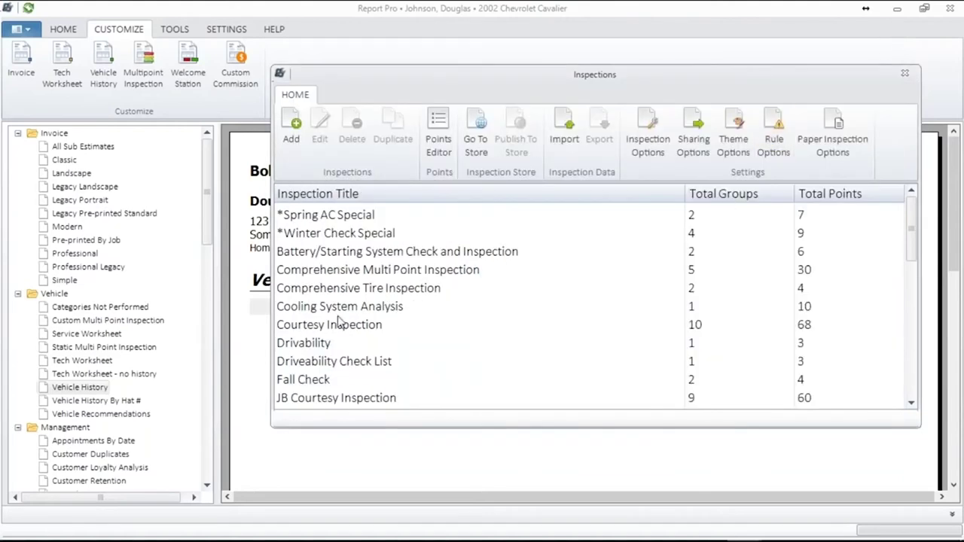
Step: Review the canned notes, recommendations, jobs and general settings of the Courtesy Inspection's Brake System Operation point, then save and close the inspection
{"action": "double_click", "coordinate": [316, 327]}
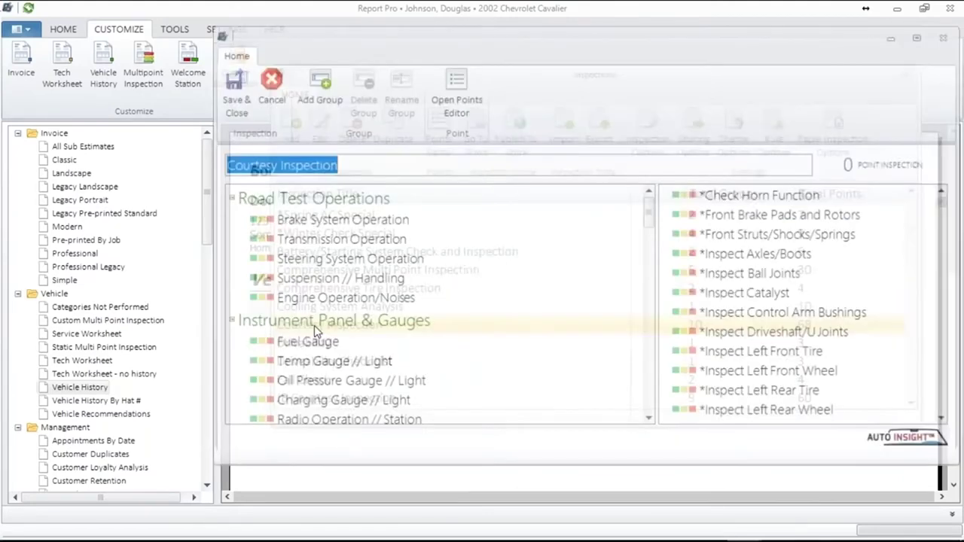
{"action": "double_click", "coordinate": [364, 223]}
{"action": "left_click", "coordinate": [784, 154]}
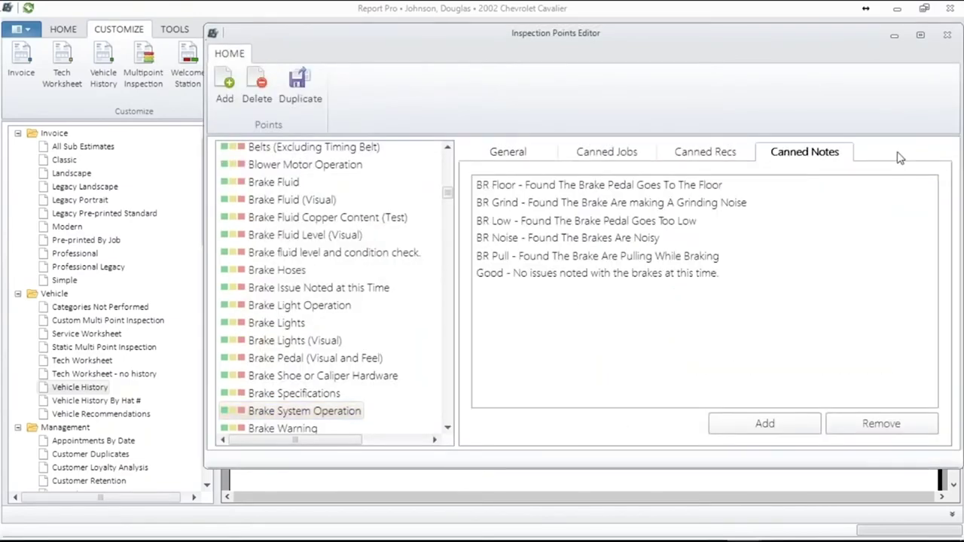
{"action": "left_click", "coordinate": [721, 154]}
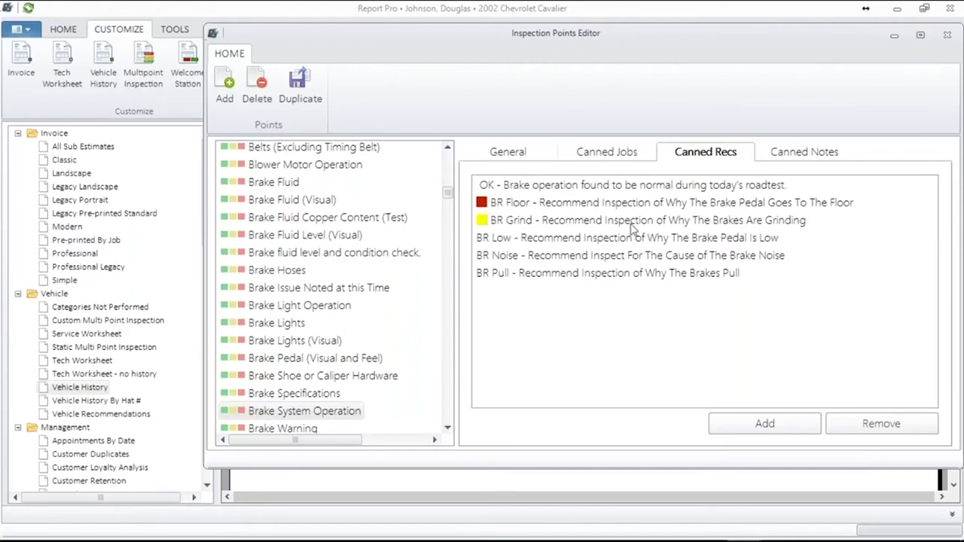
{"action": "left_click", "coordinate": [623, 154]}
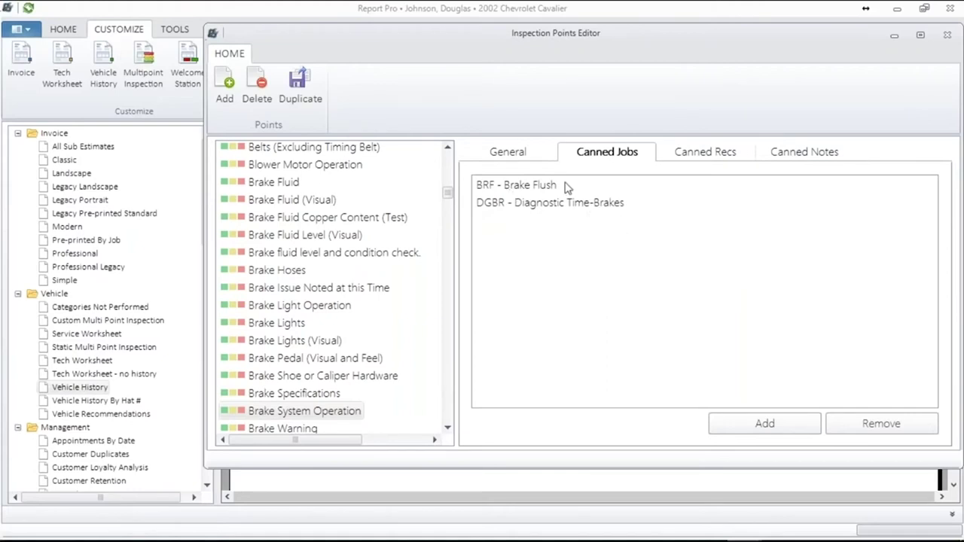
{"action": "left_click", "coordinate": [520, 155]}
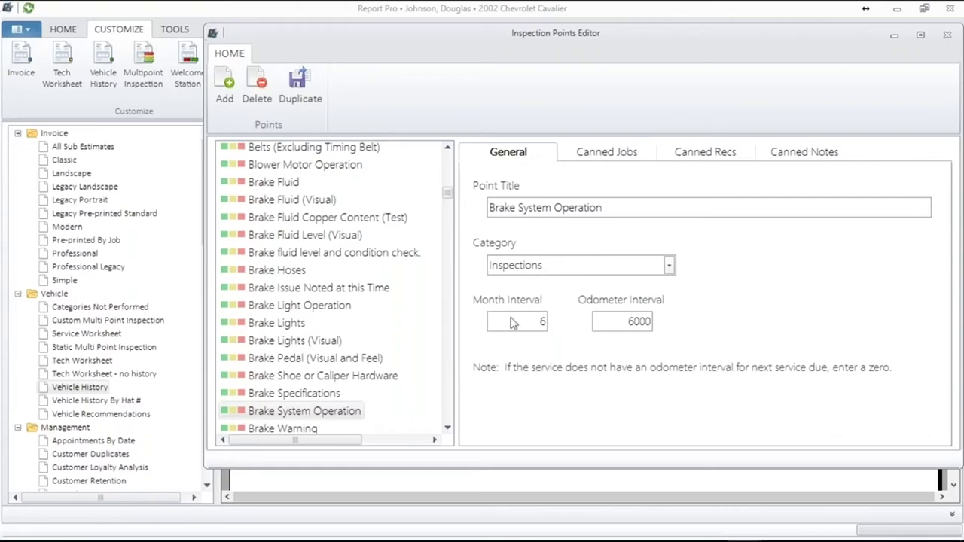
{"action": "left_click_drag", "start_coordinate": [607, 206], "coordinate": [490, 284]}
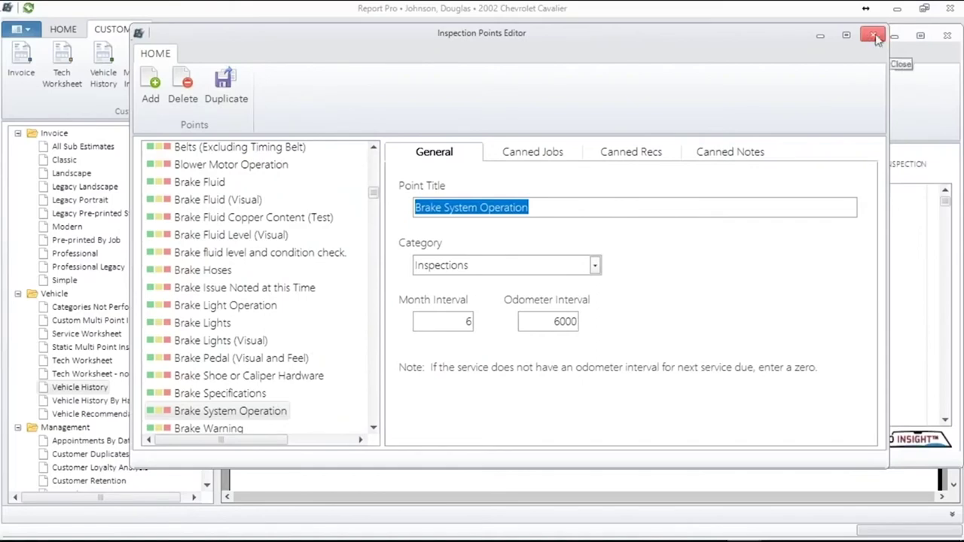
{"action": "left_click", "coordinate": [871, 35]}
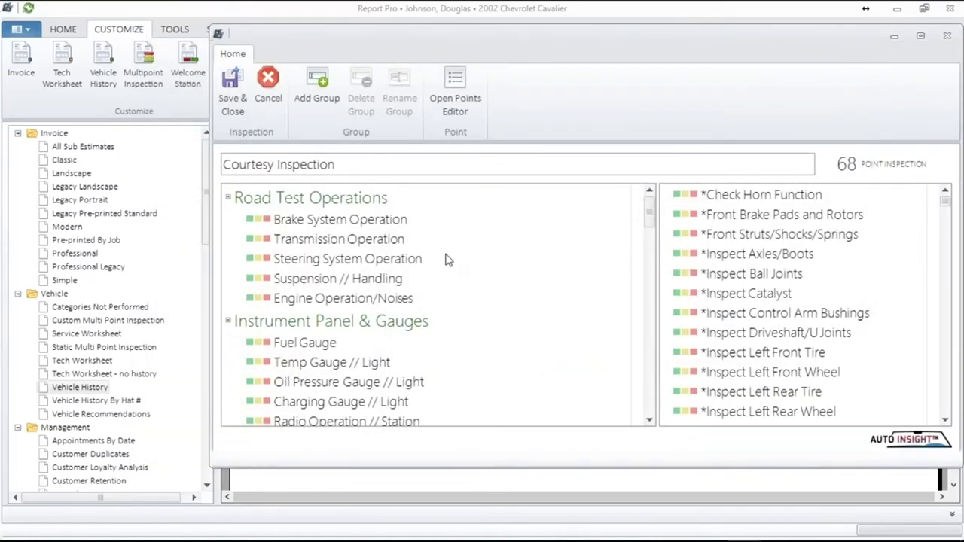
{"action": "left_click", "coordinate": [232, 87]}
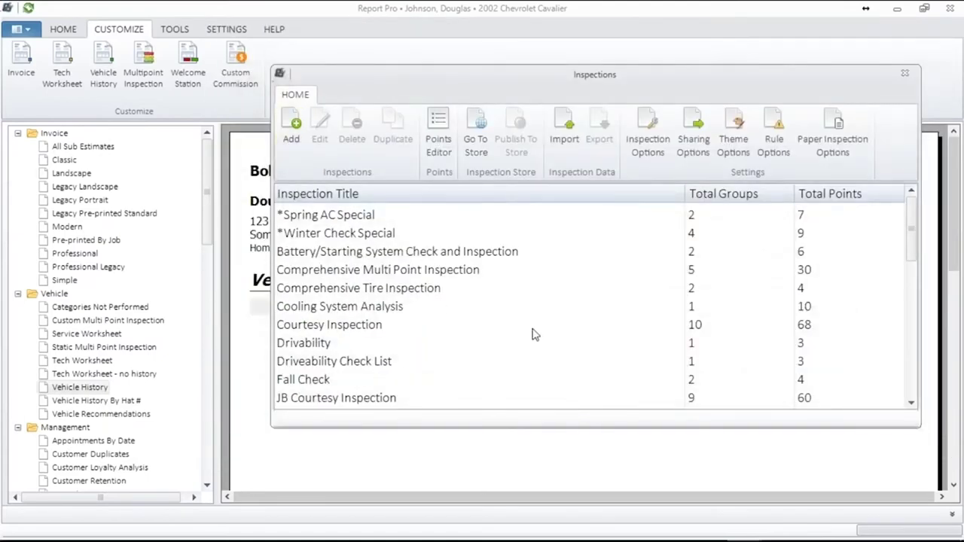
Step: Open the Courtesy Inspection for editing and delete its Instrument Panel & Gauges group
{"action": "left_click", "coordinate": [379, 330]}
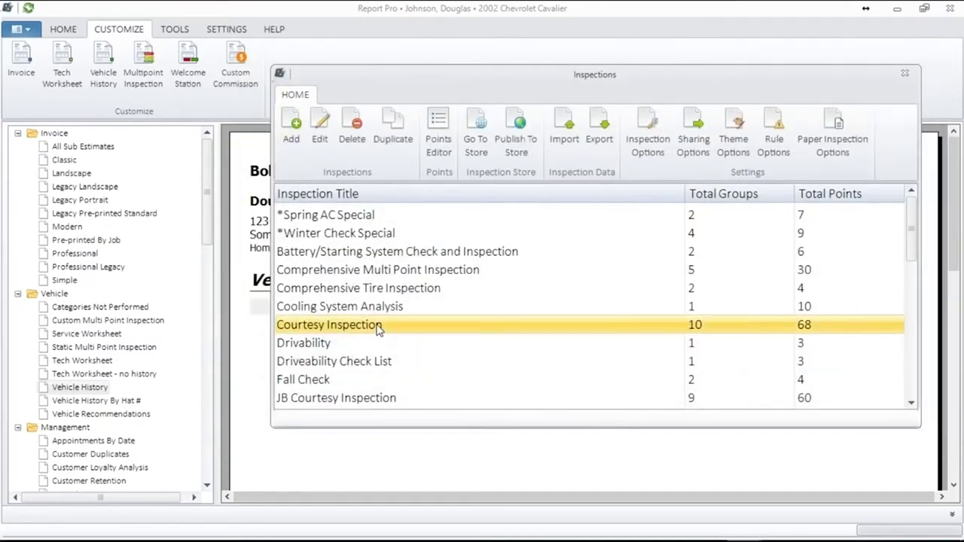
{"action": "double_click", "coordinate": [379, 328]}
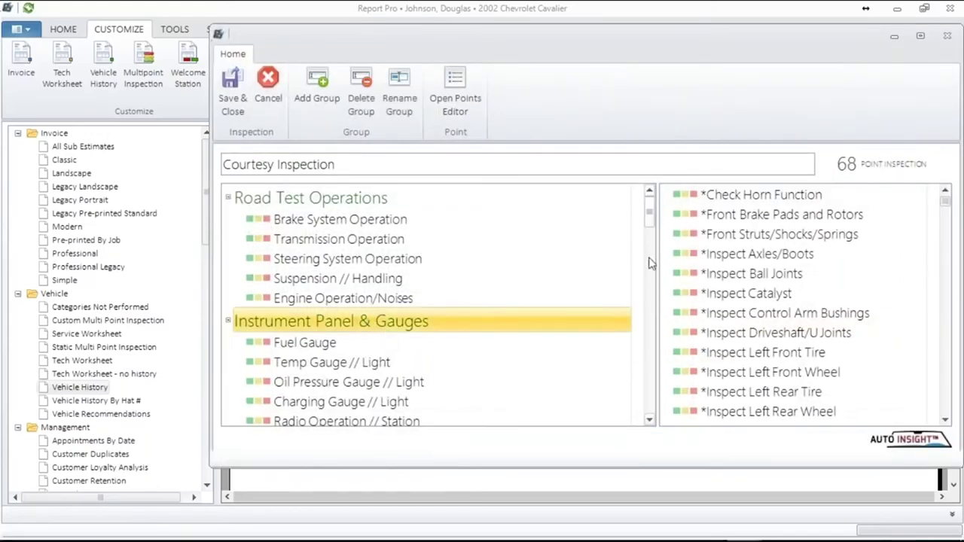
{"action": "left_click_drag", "start_coordinate": [654, 230], "coordinate": [646, 242]}
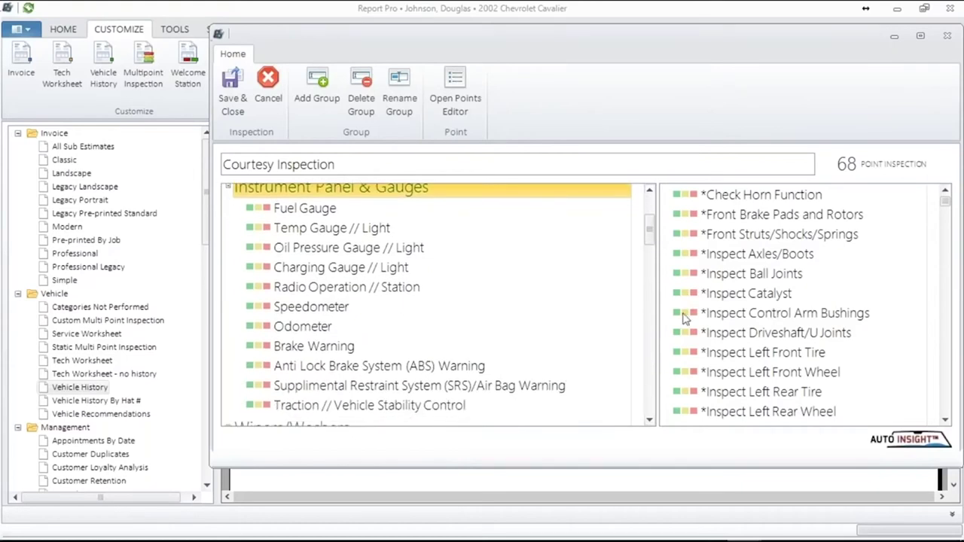
{"action": "left_click", "coordinate": [361, 84]}
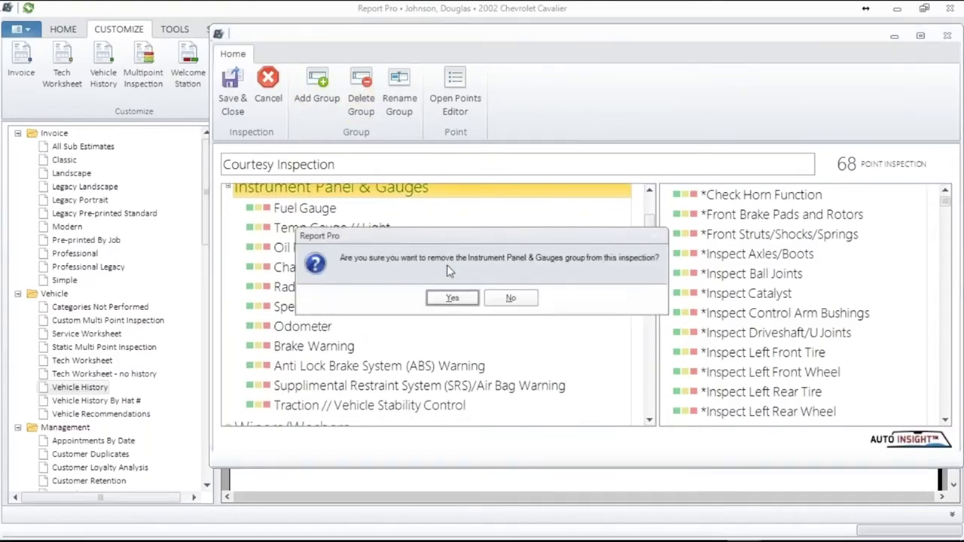
{"action": "left_click", "coordinate": [454, 299]}
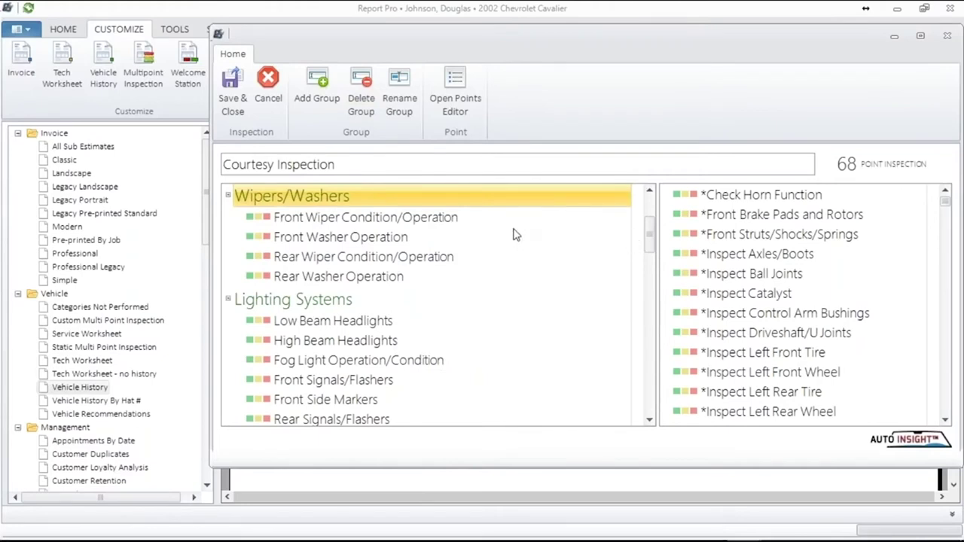
Step: Try reordering Rear Washer Operation within Wipers/Washers and removing Fog Light Operation/Condition from Lighting Systems, discarding all changes to the inspection
{"action": "left_click_drag", "start_coordinate": [304, 281], "coordinate": [336, 213]}
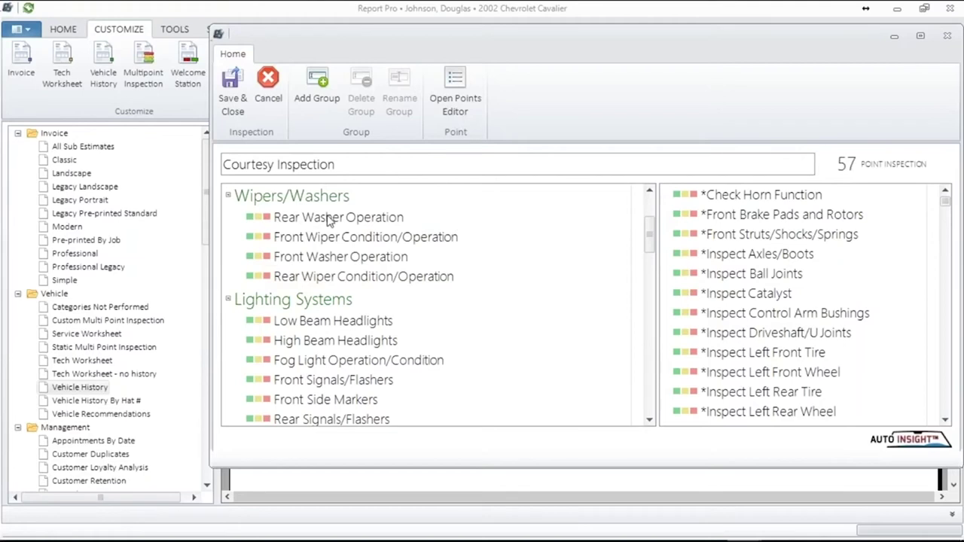
{"action": "left_click_drag", "start_coordinate": [317, 219], "coordinate": [314, 281]}
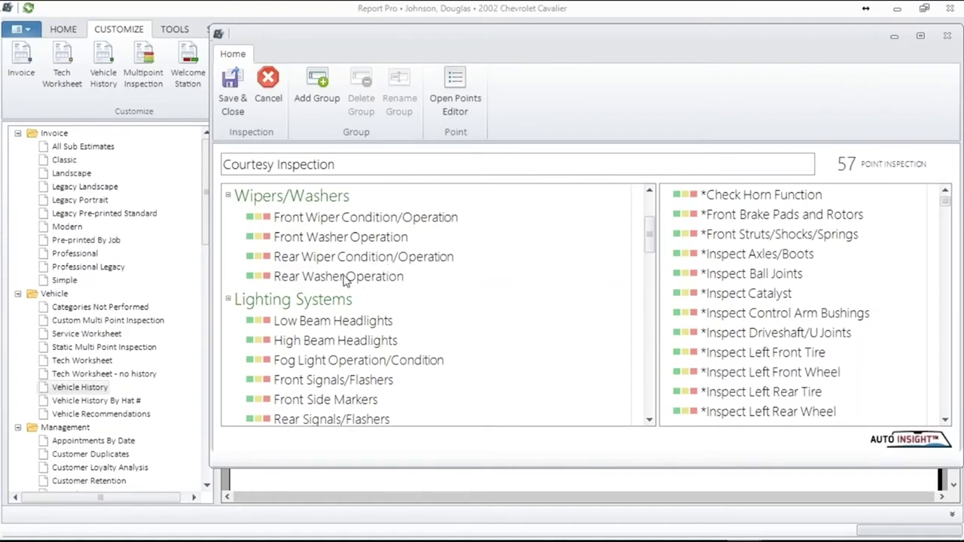
{"action": "left_click_drag", "start_coordinate": [329, 369], "coordinate": [908, 380]}
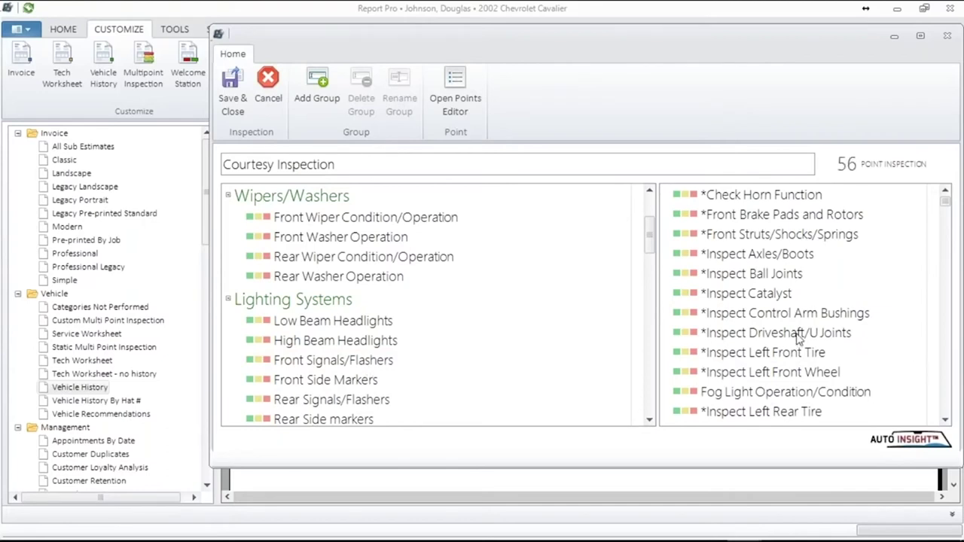
{"action": "left_click", "coordinate": [265, 88]}
{"action": "left_click", "coordinate": [449, 297]}
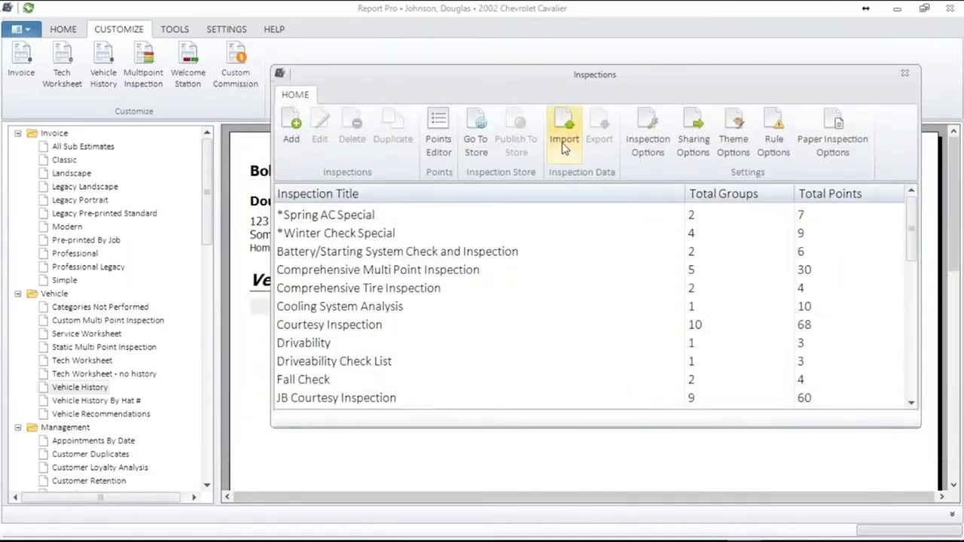
Step: Close the inspections list and view the disclaimer and popular jobs in the Welcome Station customization
{"action": "left_click", "coordinate": [341, 324]}
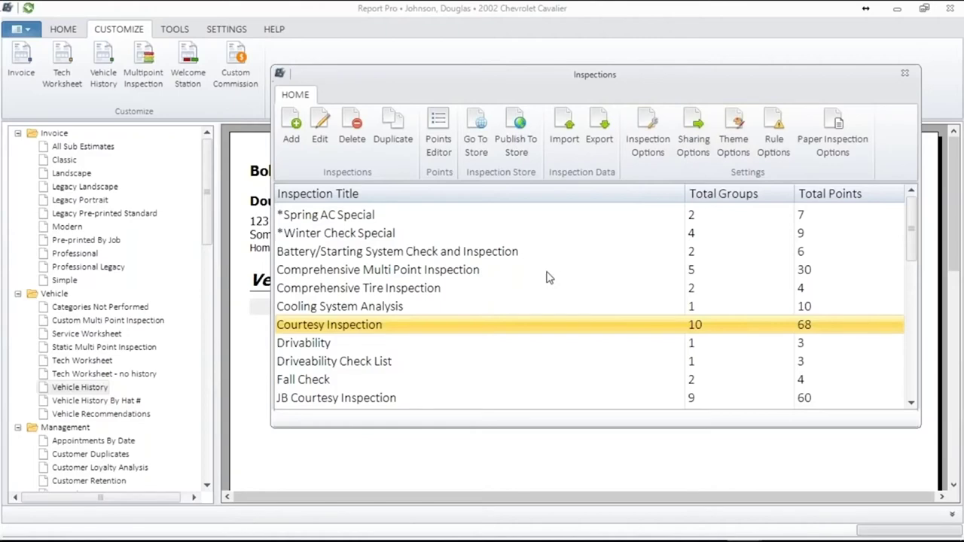
{"action": "left_click", "coordinate": [904, 73]}
{"action": "left_click", "coordinate": [188, 66]}
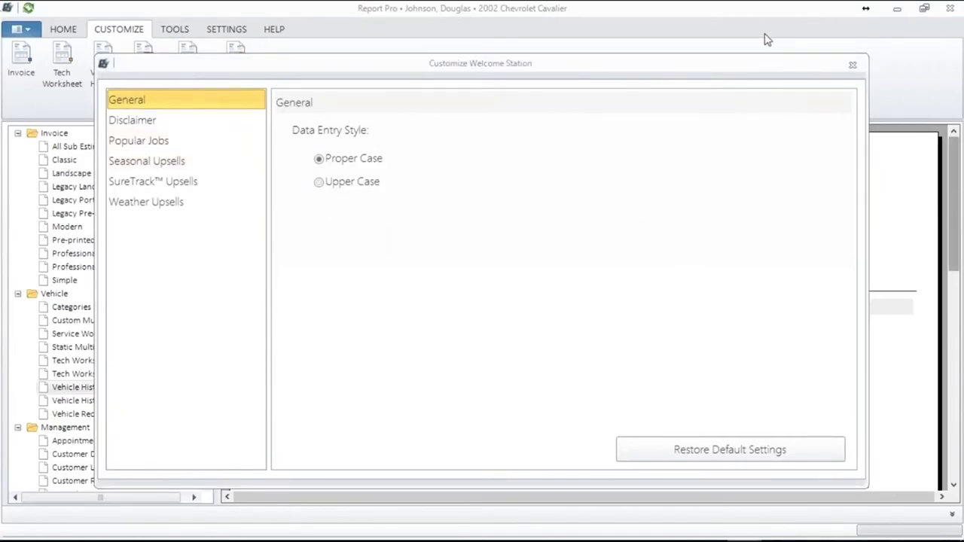
{"action": "left_click", "coordinate": [172, 125]}
{"action": "left_click", "coordinate": [159, 140]}
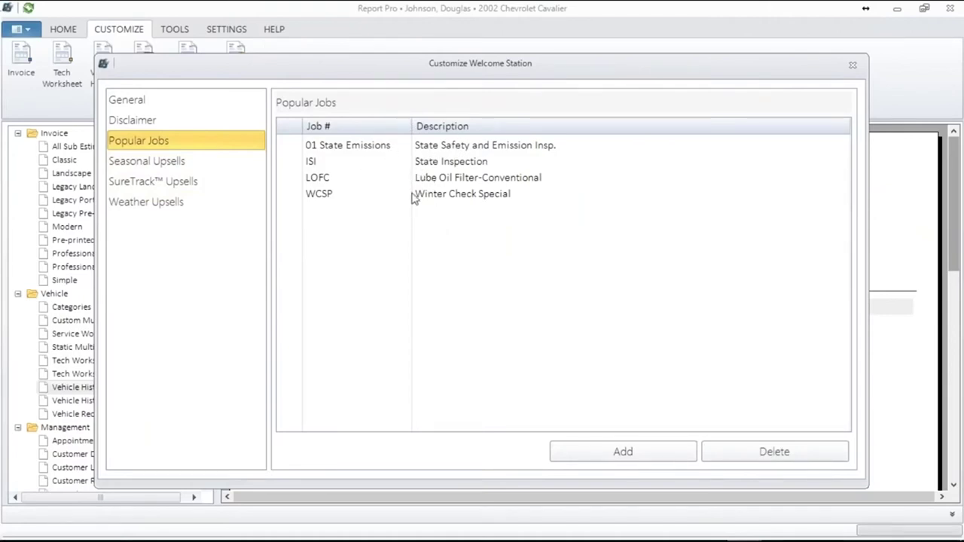
Step: Review the Welcome Station's seasonal upsells for summer, winter and spring, including the details of the Winter Inspection upsell
{"action": "left_click", "coordinate": [187, 162]}
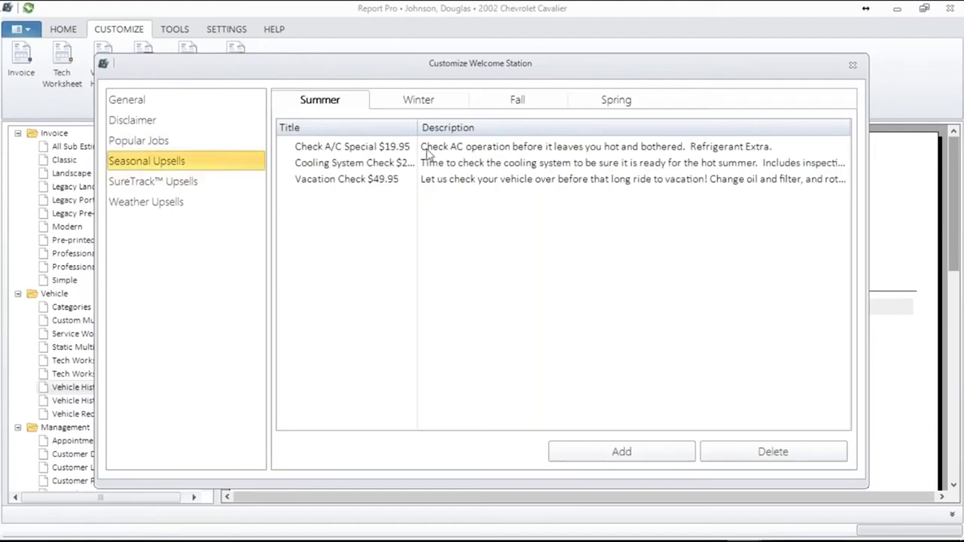
{"action": "left_click", "coordinate": [428, 108]}
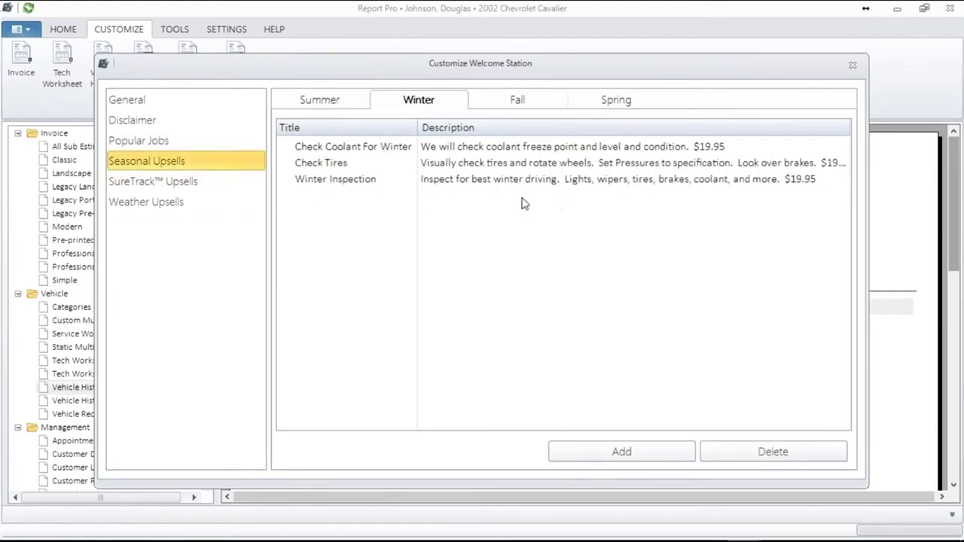
{"action": "double_click", "coordinate": [550, 181]}
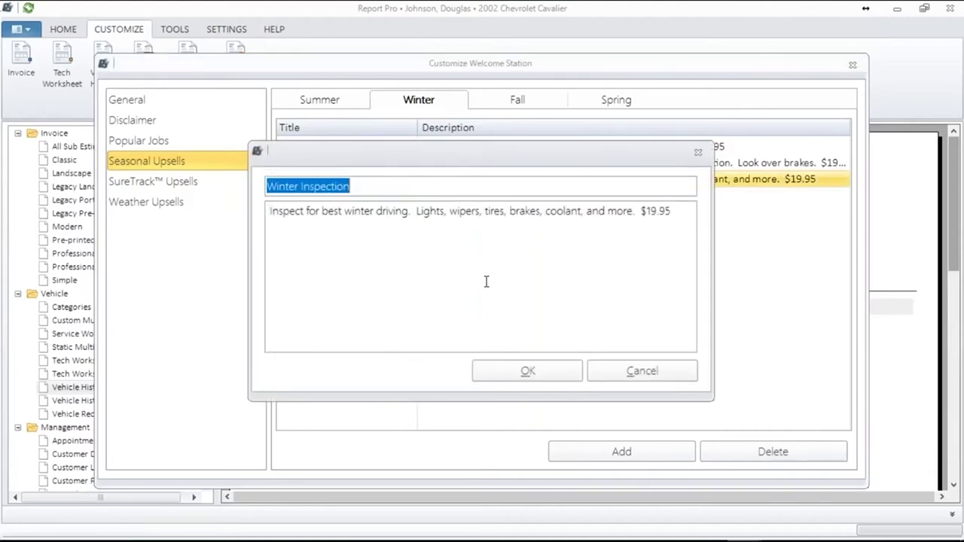
{"action": "left_click", "coordinate": [553, 376]}
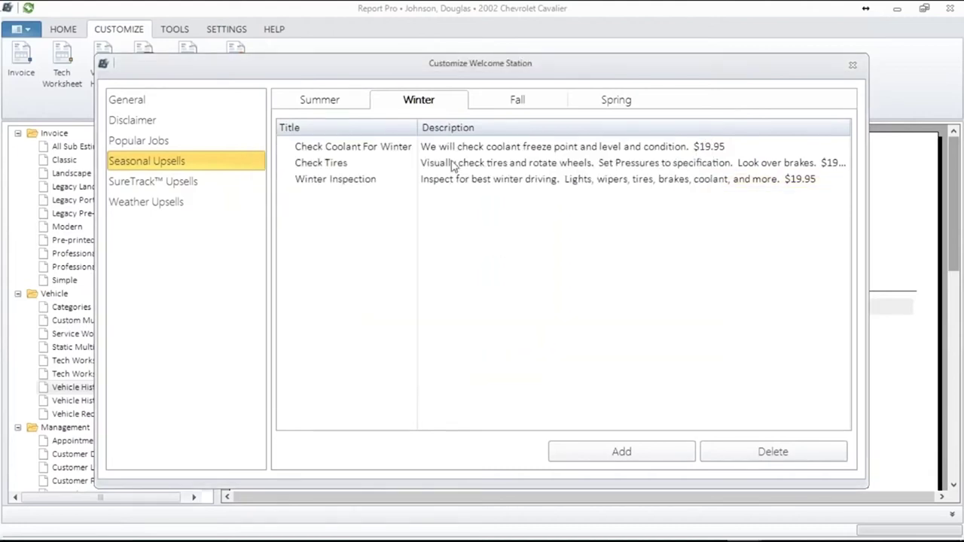
{"action": "left_click", "coordinate": [599, 101]}
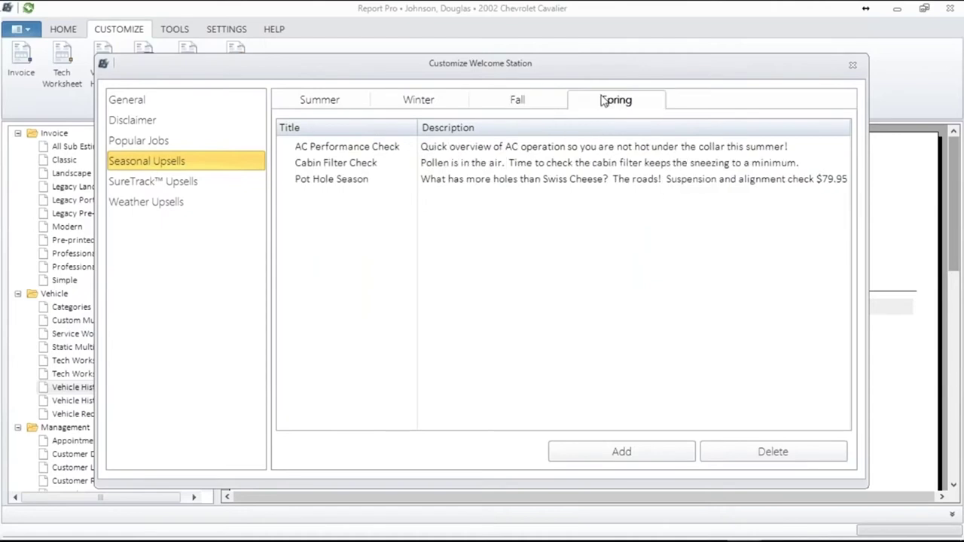
{"action": "left_click", "coordinate": [320, 102]}
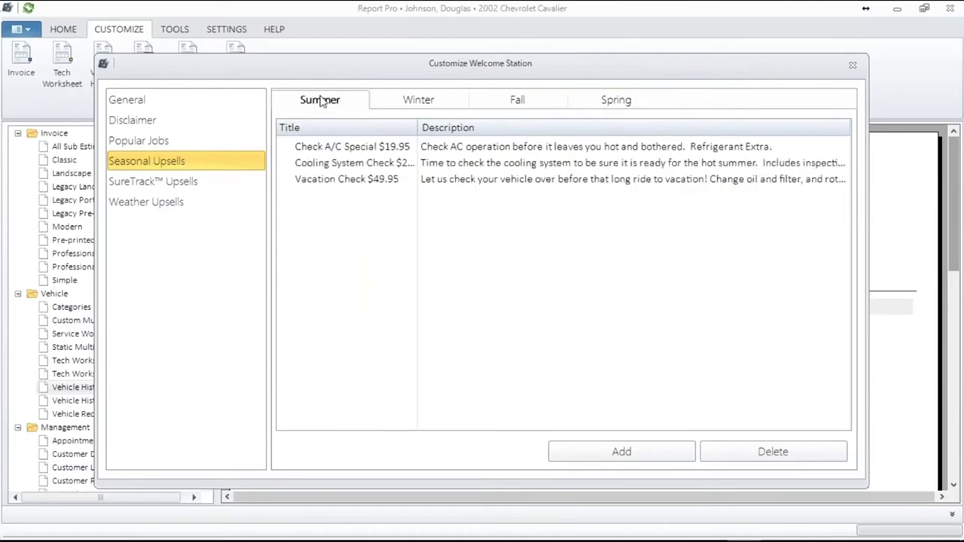
Step: Review the Rain and Extreme Cold weather upsells, view the Heater Operation entry without changing it, and close the Welcome Station customization
{"action": "left_click", "coordinate": [195, 201]}
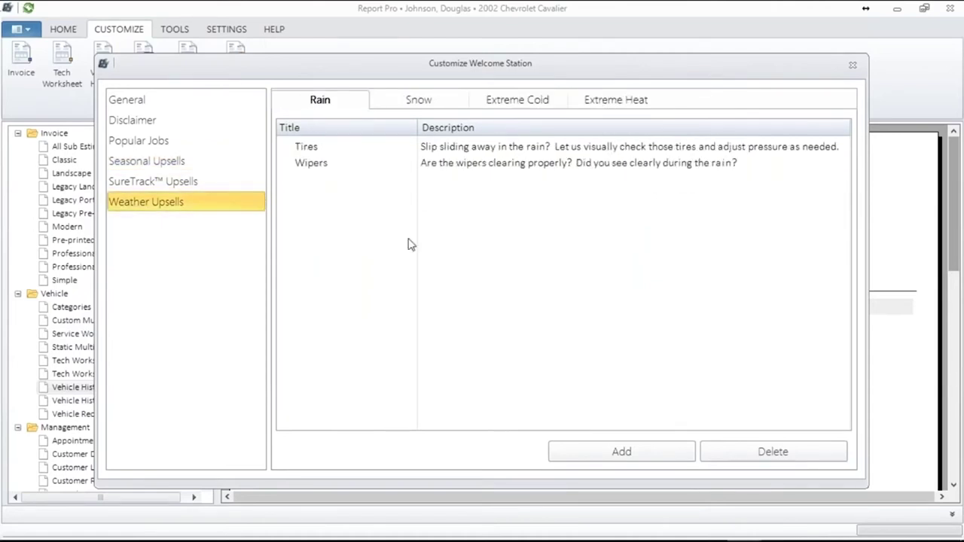
{"action": "left_click", "coordinate": [521, 102]}
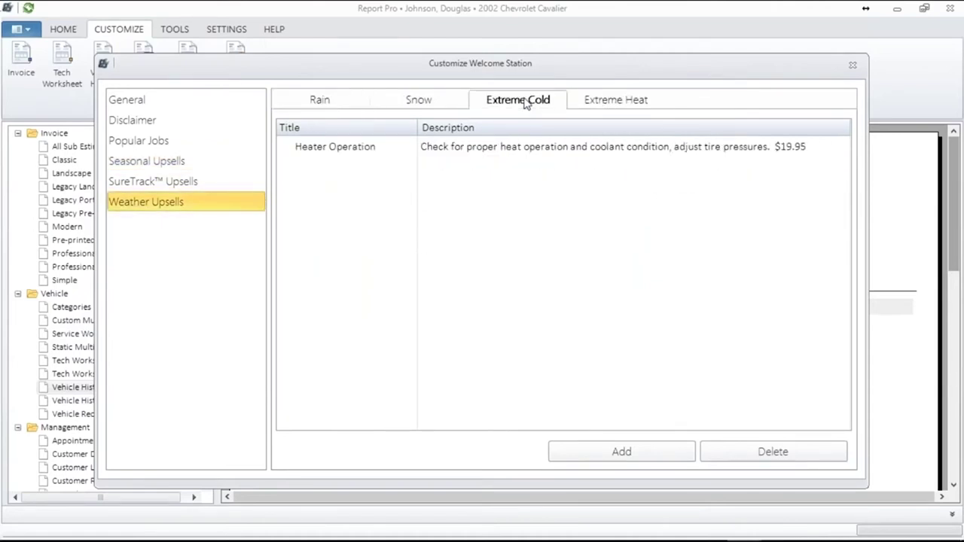
{"action": "left_click", "coordinate": [556, 149]}
{"action": "double_click", "coordinate": [557, 149]}
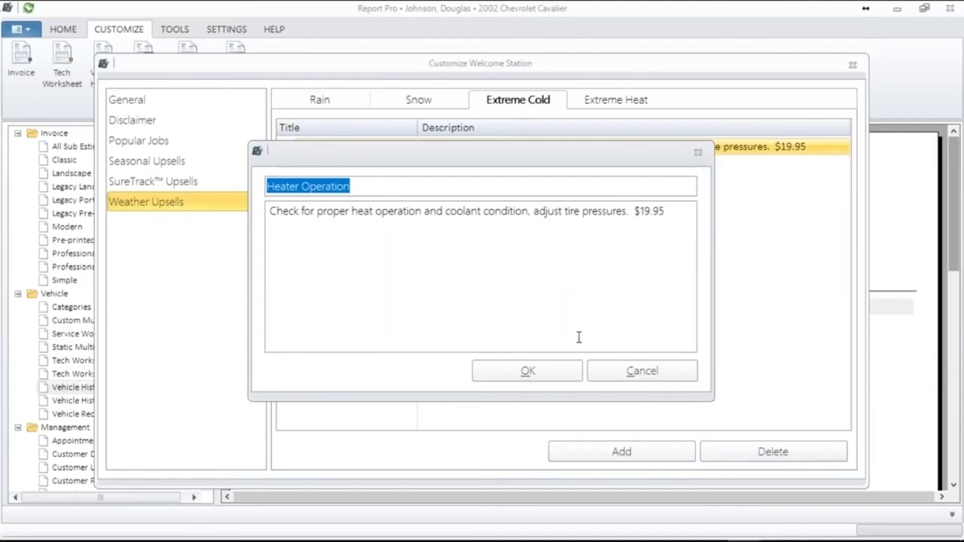
{"action": "left_click", "coordinate": [619, 372]}
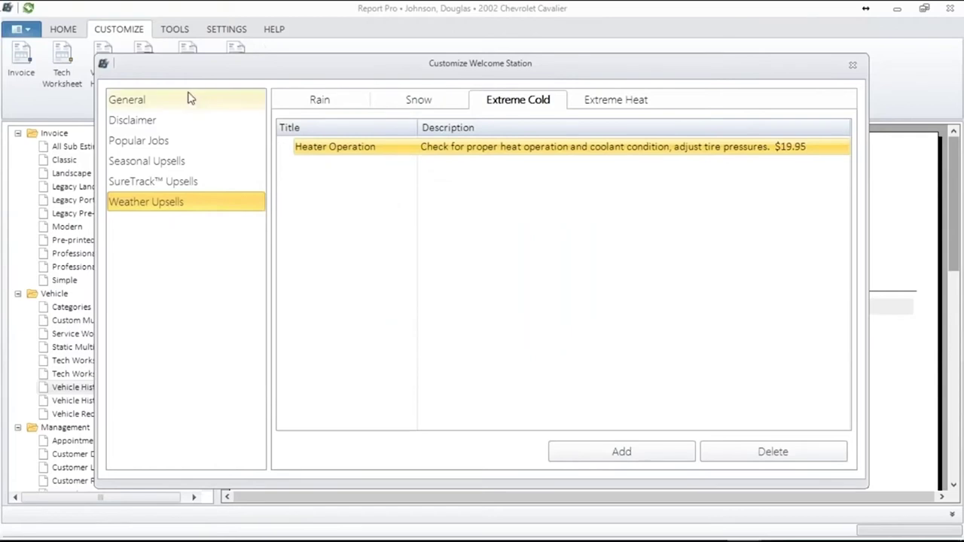
{"action": "left_click", "coordinate": [853, 64]}
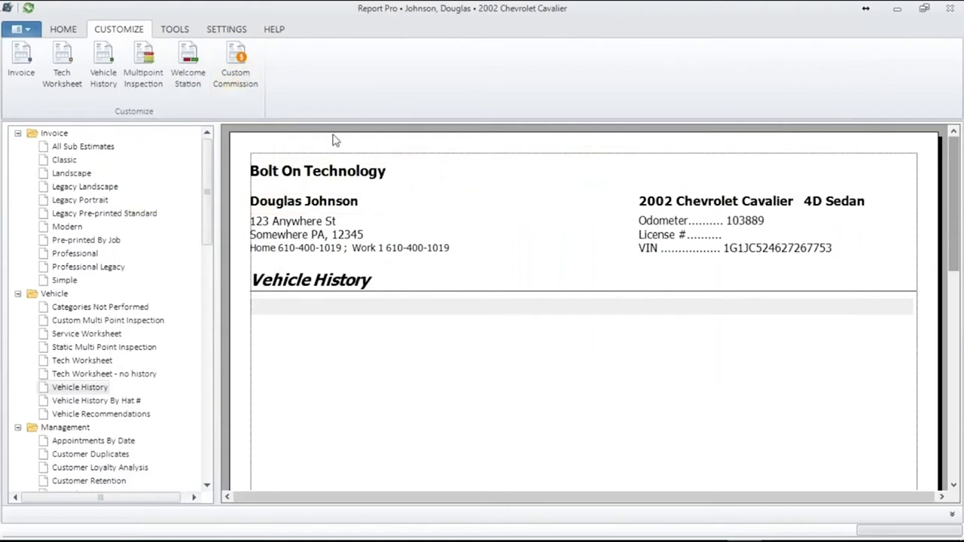
Step: Set the custom commission report's threshold to 250 dollars, view the first technician's commission percent prompt without entering a value, and save
{"action": "left_click", "coordinate": [240, 62]}
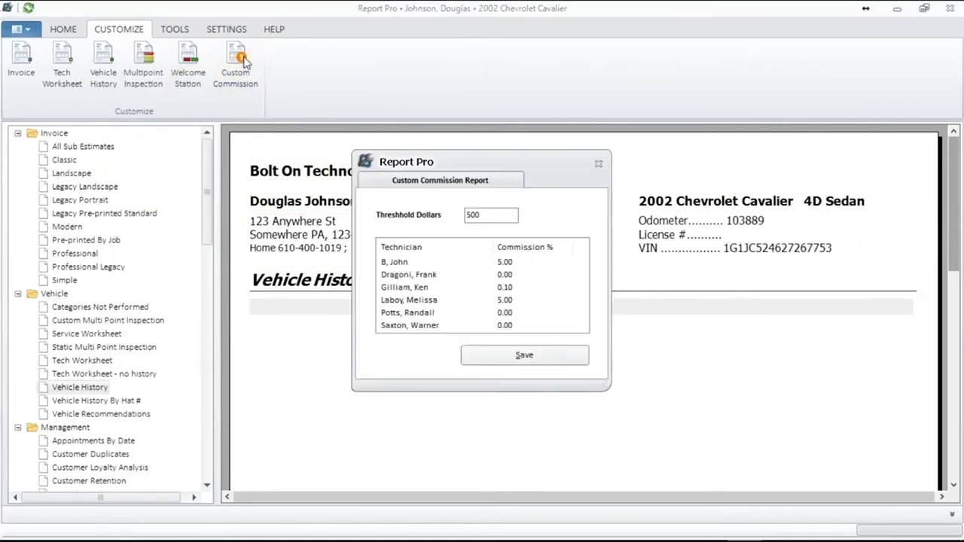
{"action": "left_click", "coordinate": [482, 216]}
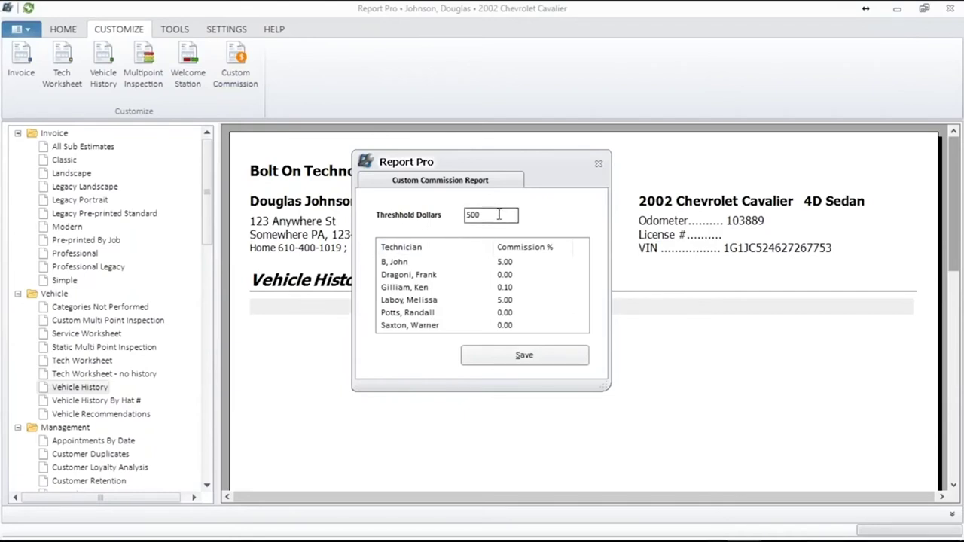
{"action": "left_click_drag", "start_coordinate": [488, 214], "coordinate": [437, 215]}
{"action": "type", "text": "25"}
{"action": "double_click", "coordinate": [488, 264]}
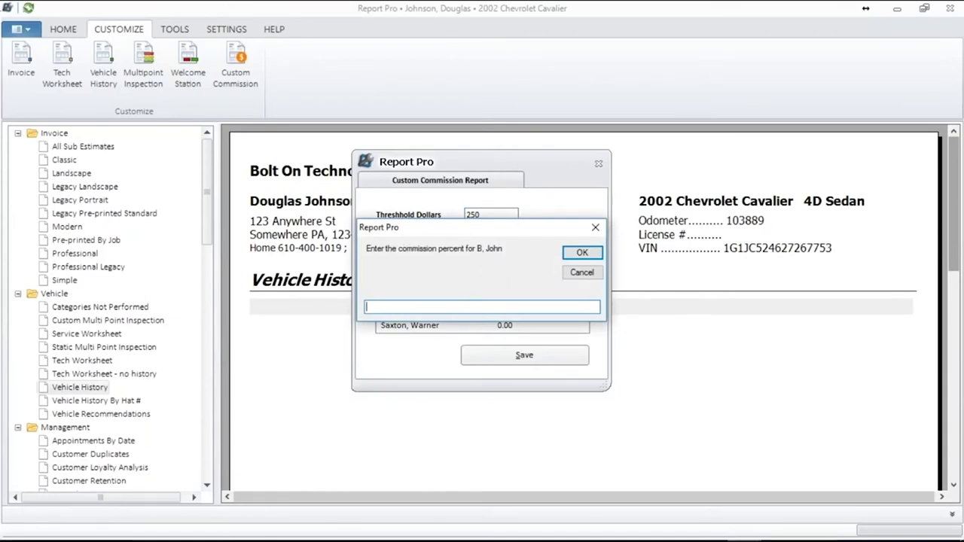
{"action": "key", "text": "Return"}
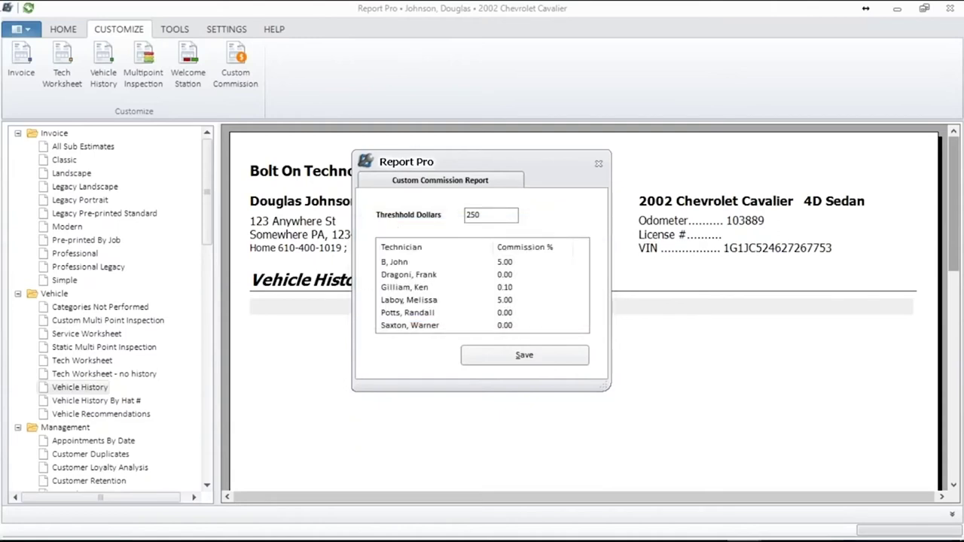
{"action": "left_click", "coordinate": [525, 355]}
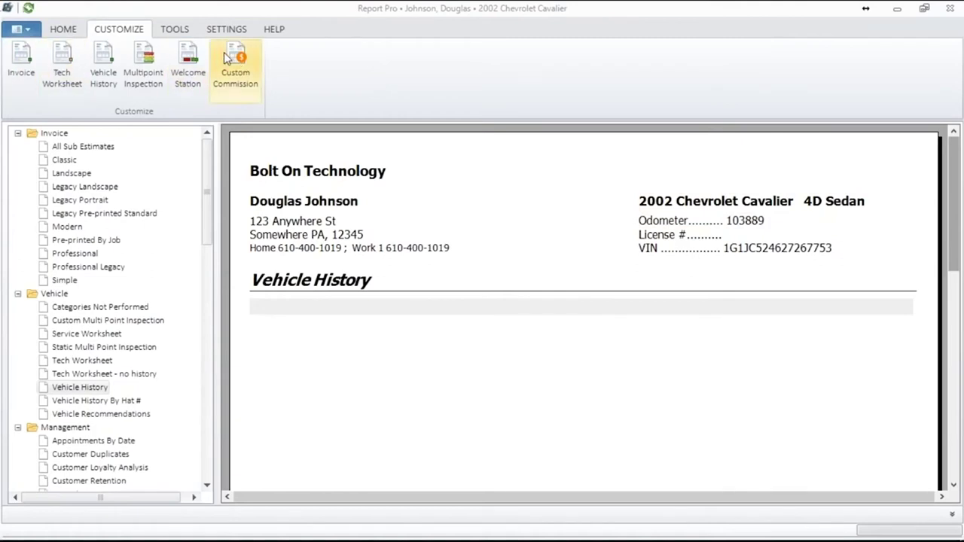
Step: Open the Inspection Manager and set the start date of the inspection list to 12/4/2016
{"action": "left_click", "coordinate": [174, 30]}
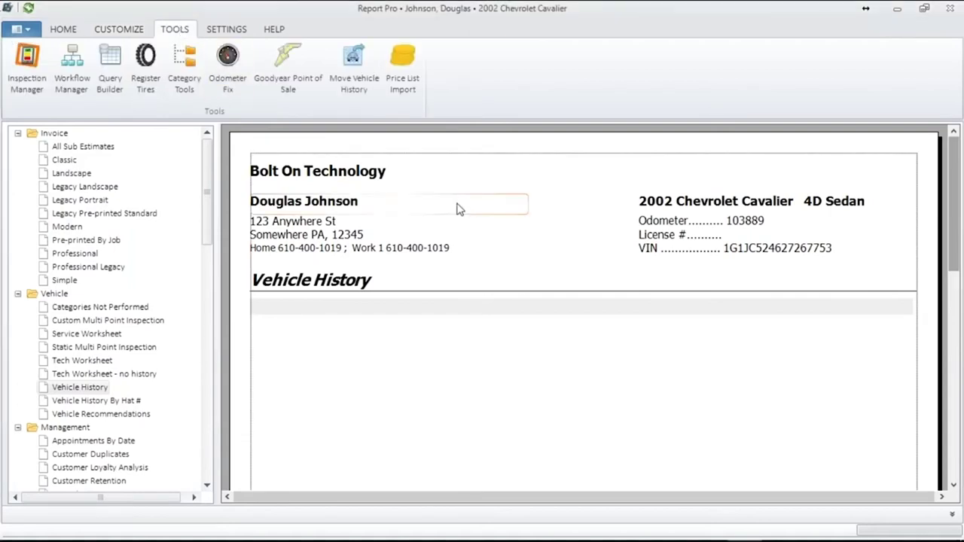
{"action": "left_click", "coordinate": [26, 54]}
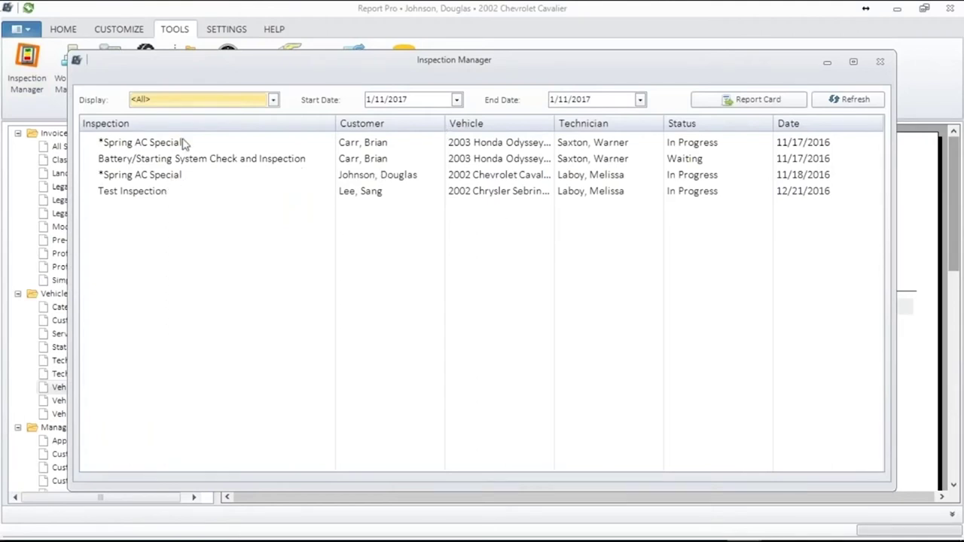
{"action": "left_click", "coordinate": [456, 100]}
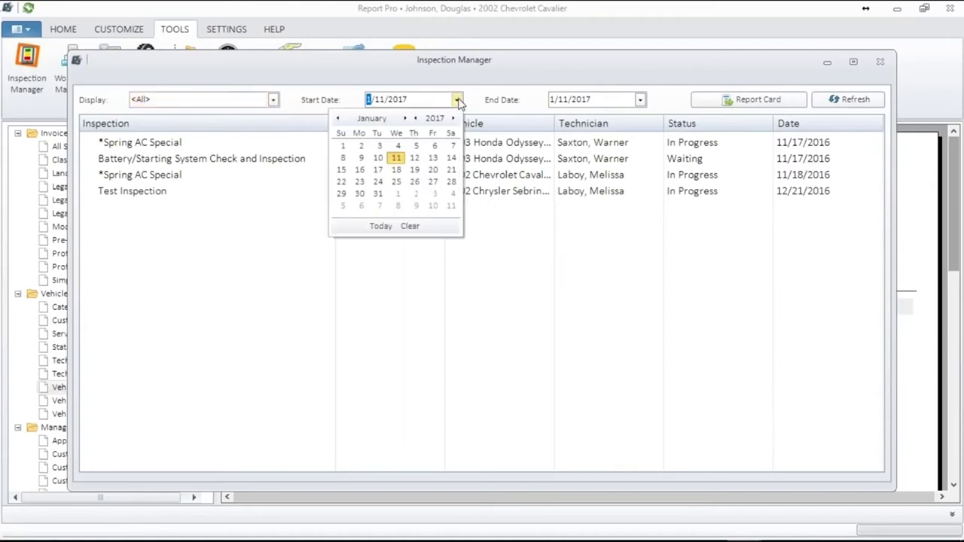
{"action": "left_click", "coordinate": [339, 119]}
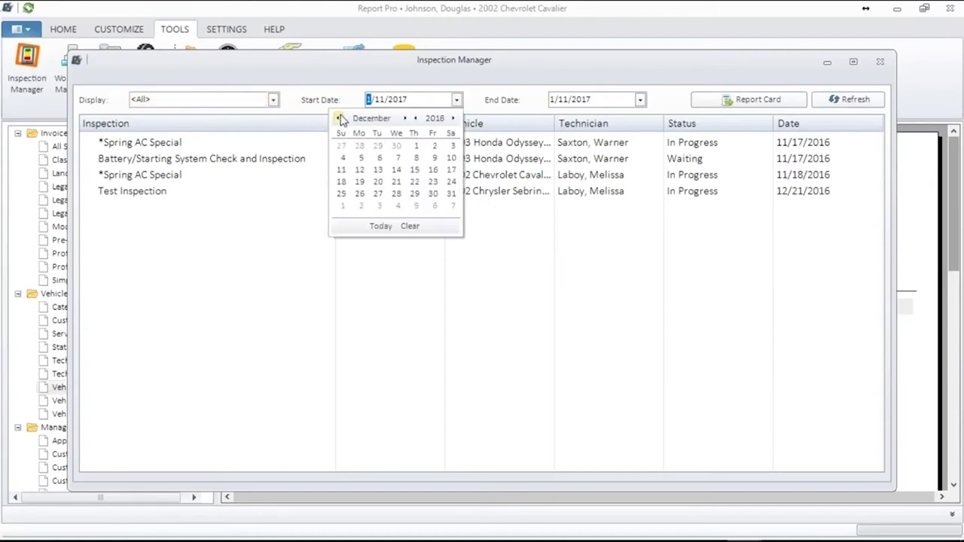
{"action": "left_click", "coordinate": [343, 159]}
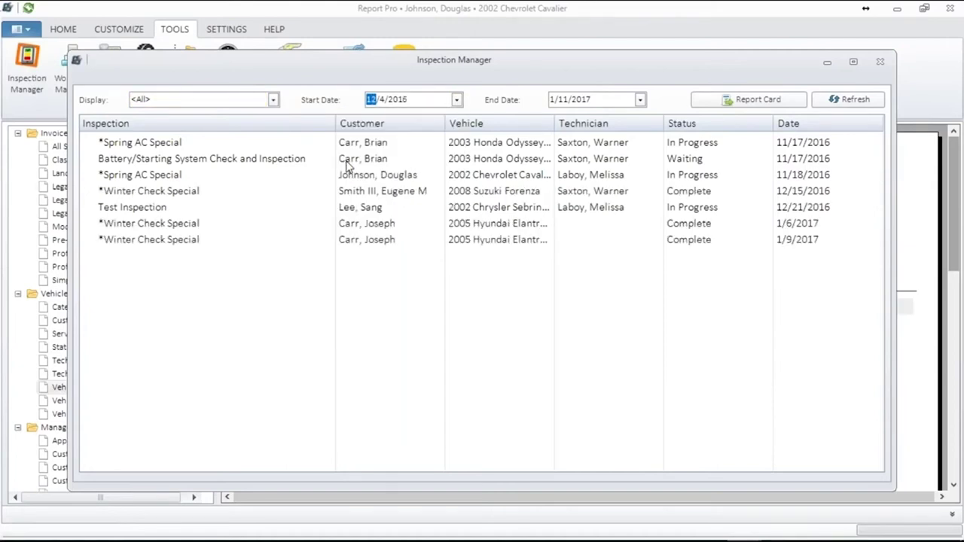
Step: Review the 2008 Suzuki Forenza's Winter Check Special inspection without tabbed groups, including its exterior lights photo, and close the viewer and Inspection Manager
{"action": "double_click", "coordinate": [375, 192]}
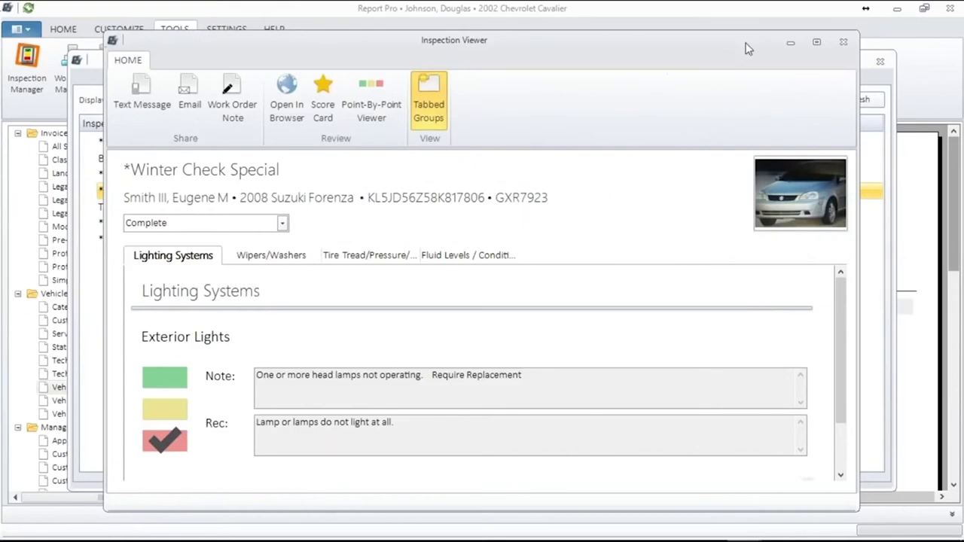
{"action": "left_click", "coordinate": [443, 113]}
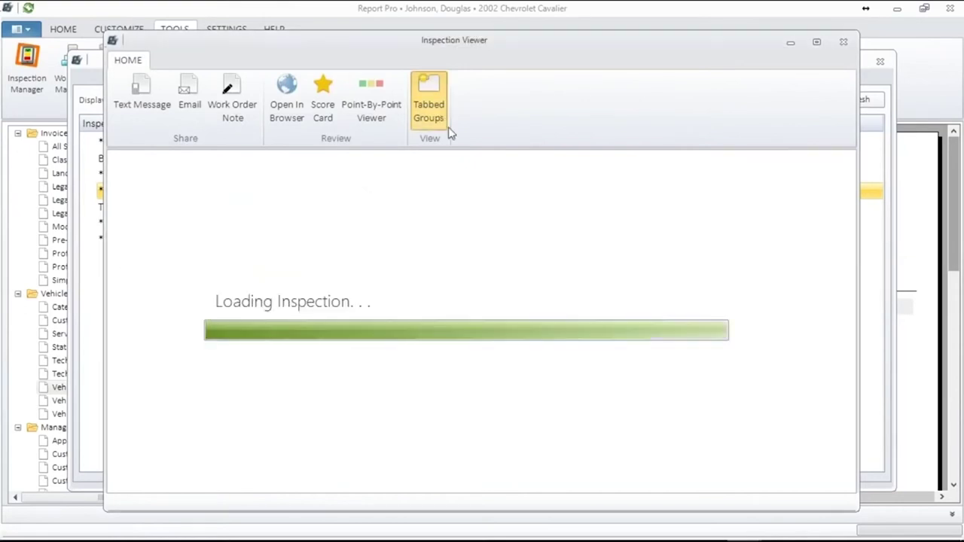
{"action": "left_click_drag", "start_coordinate": [839, 269], "coordinate": [840, 280]}
{"action": "left_click", "coordinate": [209, 376]}
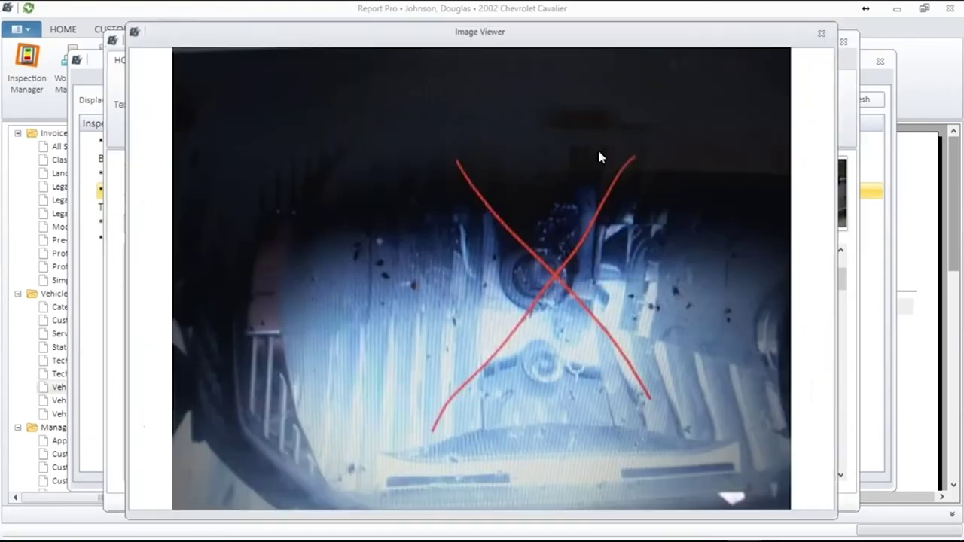
{"action": "left_click", "coordinate": [821, 33]}
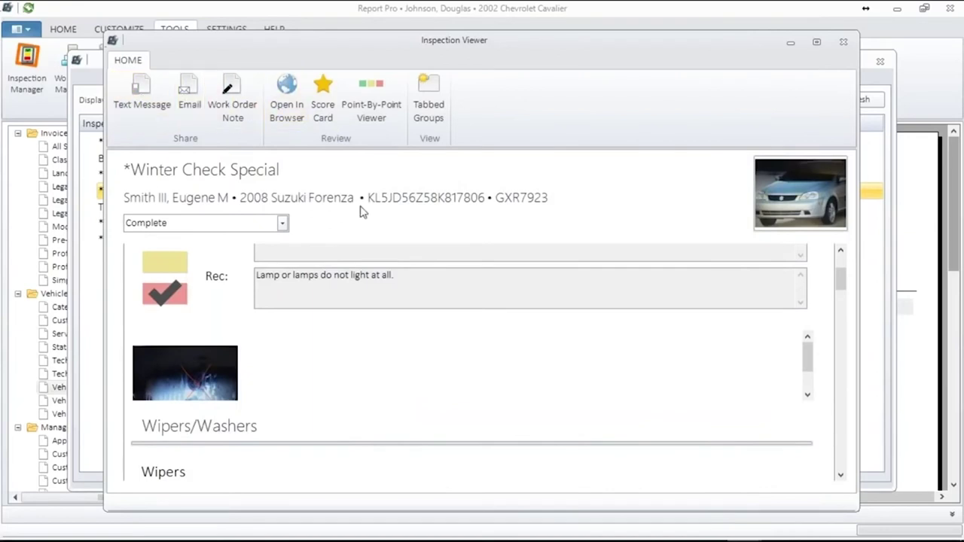
{"action": "left_click", "coordinate": [836, 44]}
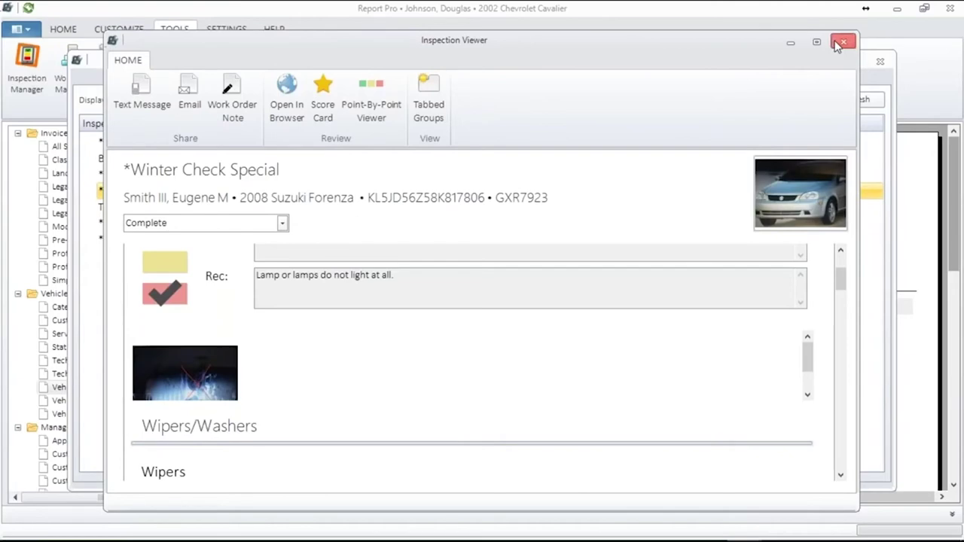
{"action": "left_click", "coordinate": [887, 65]}
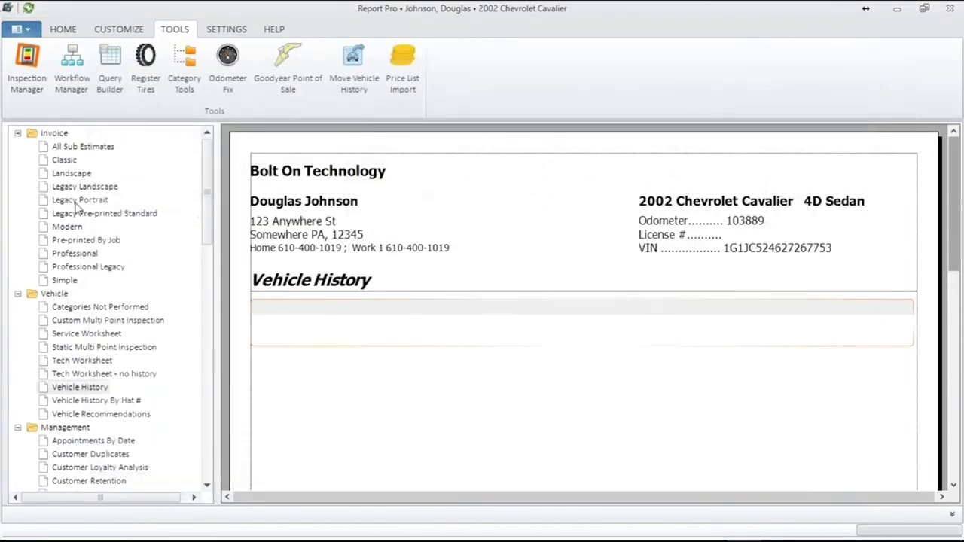
Step: Open the Workflow Manager, hide and reshow invoices, and view the columns by status before returning to the technician view
{"action": "left_click", "coordinate": [75, 68]}
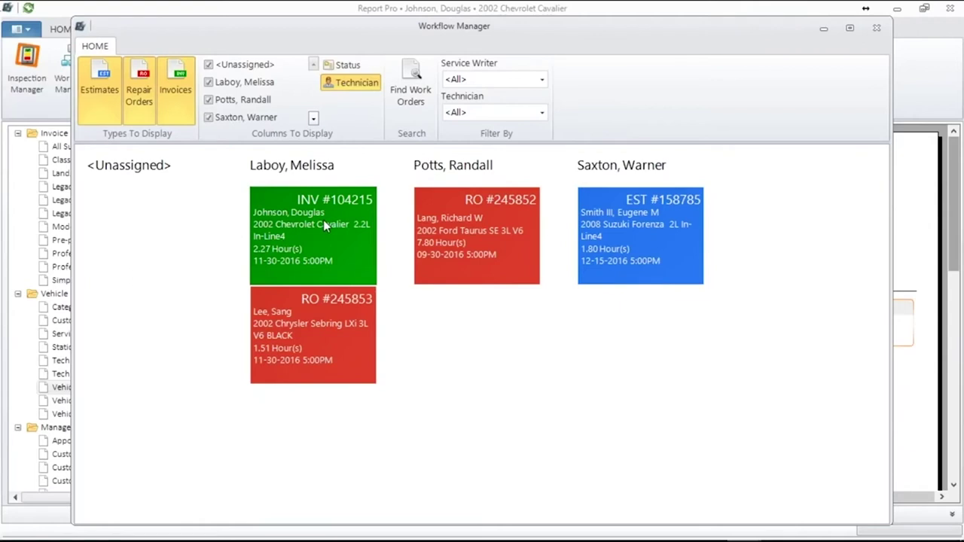
{"action": "left_click", "coordinate": [179, 104]}
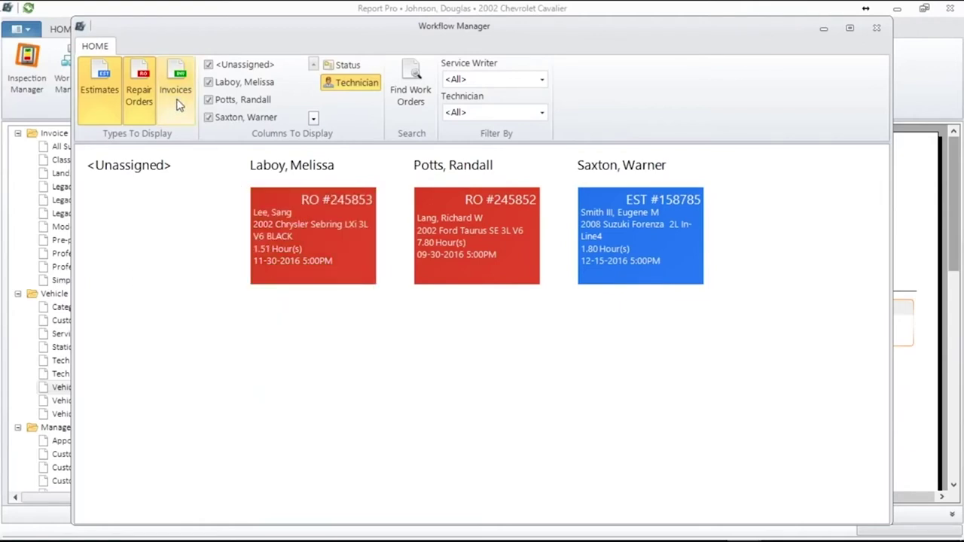
{"action": "left_click", "coordinate": [178, 103]}
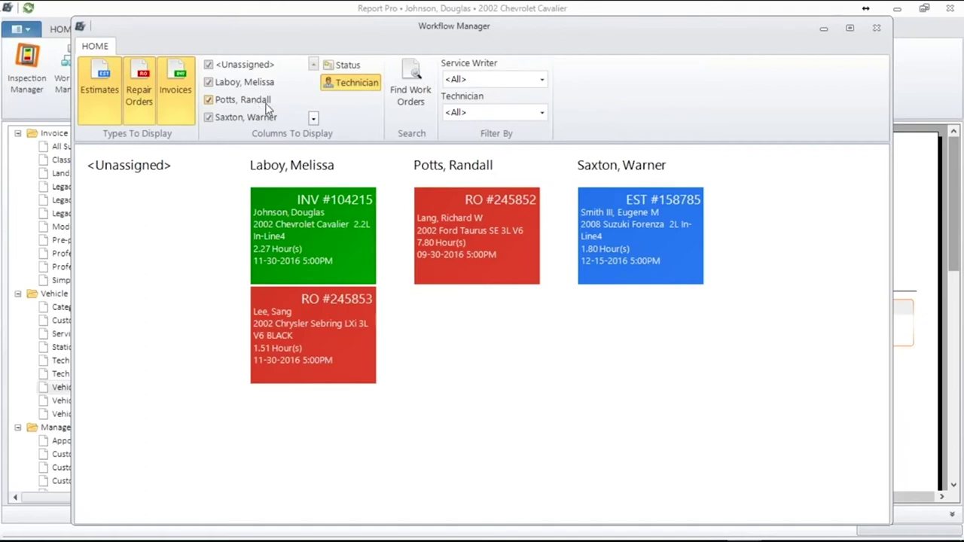
{"action": "left_click", "coordinate": [337, 64]}
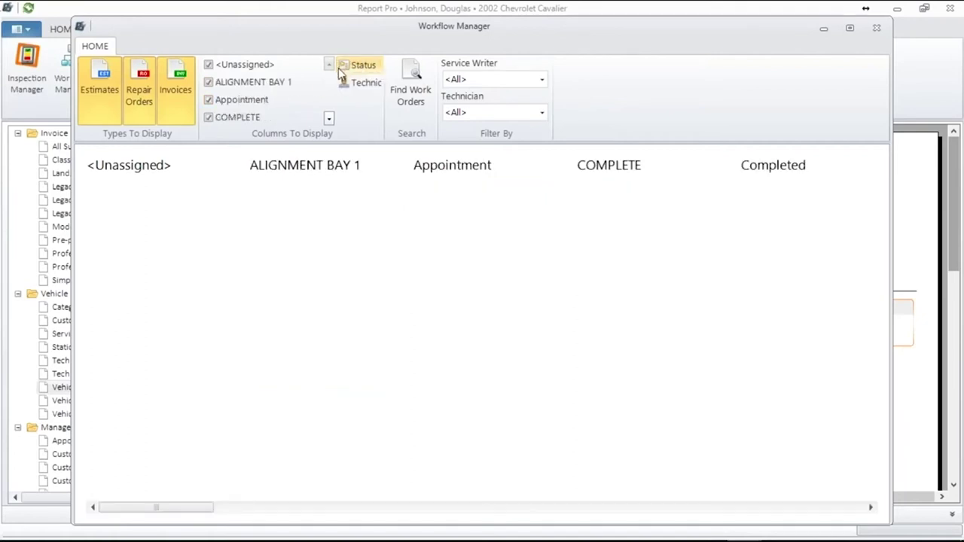
{"action": "left_click_drag", "start_coordinate": [143, 512], "coordinate": [142, 456]}
{"action": "left_click", "coordinate": [367, 82]}
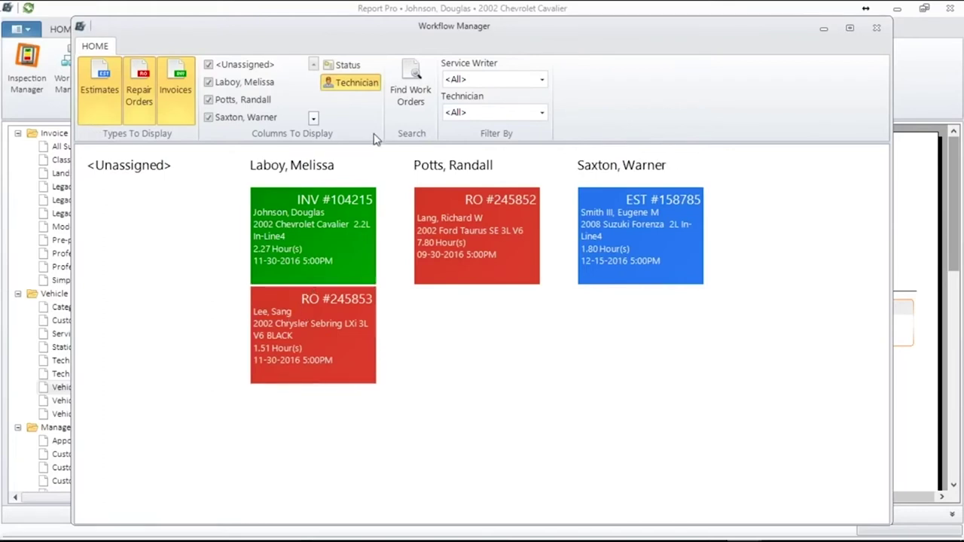
Step: Search the work orders by a customer's surname, and filter them by the second listed service writer before resetting that filter to All
{"action": "left_click", "coordinate": [412, 83]}
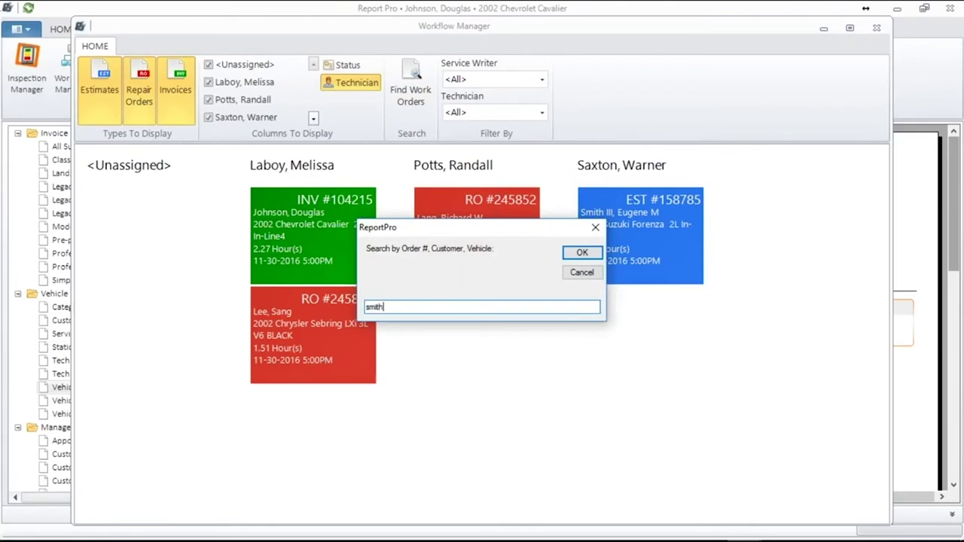
{"action": "key", "text": "Return"}
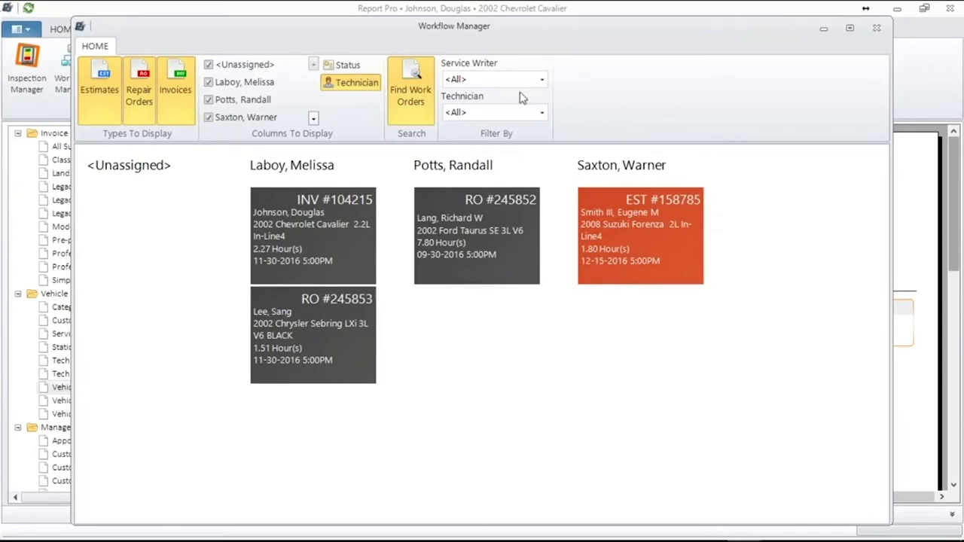
{"action": "left_click", "coordinate": [542, 79]}
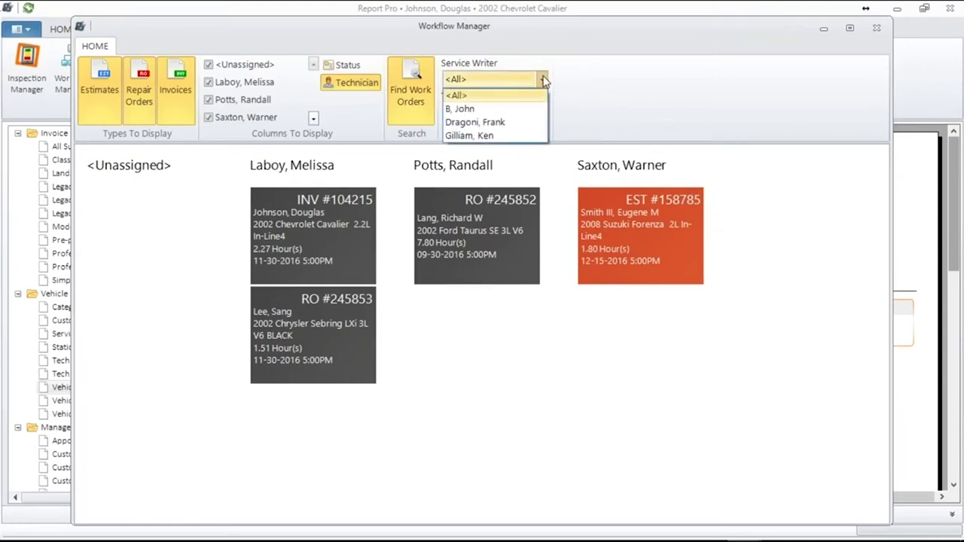
{"action": "left_click", "coordinate": [528, 122]}
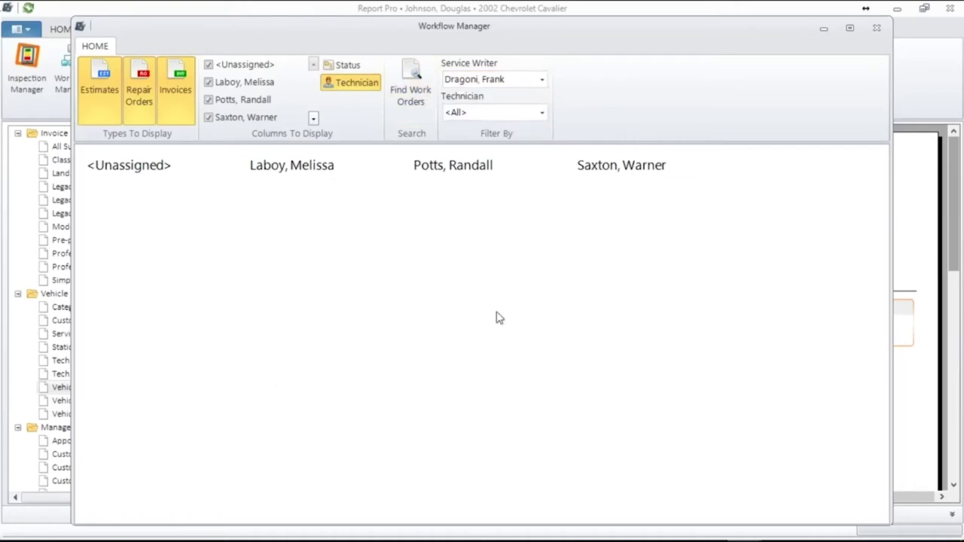
{"action": "left_click", "coordinate": [542, 80]}
{"action": "left_click", "coordinate": [512, 96]}
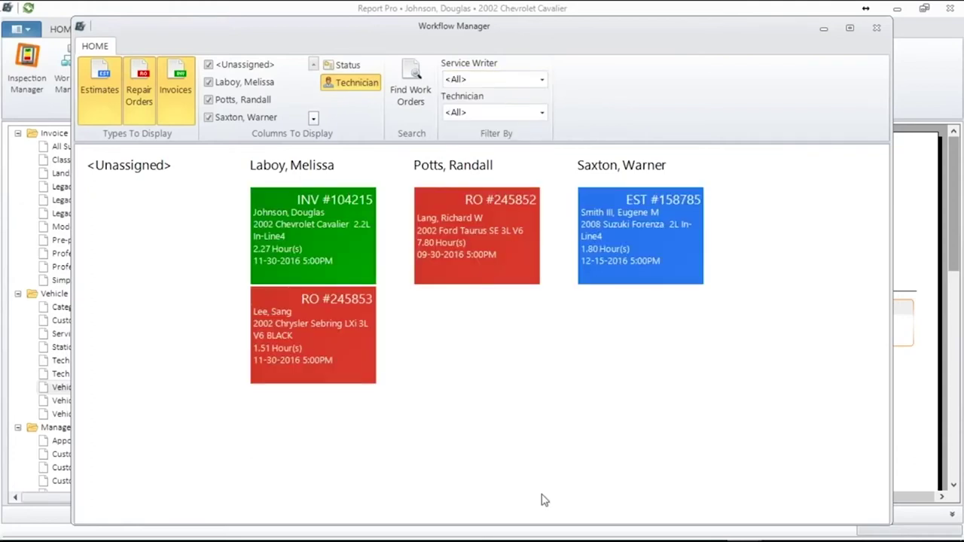
Step: Filter the work orders by the first listed technician, and reset the technician filter to All
{"action": "left_click", "coordinate": [542, 112]}
{"action": "left_click", "coordinate": [532, 143]}
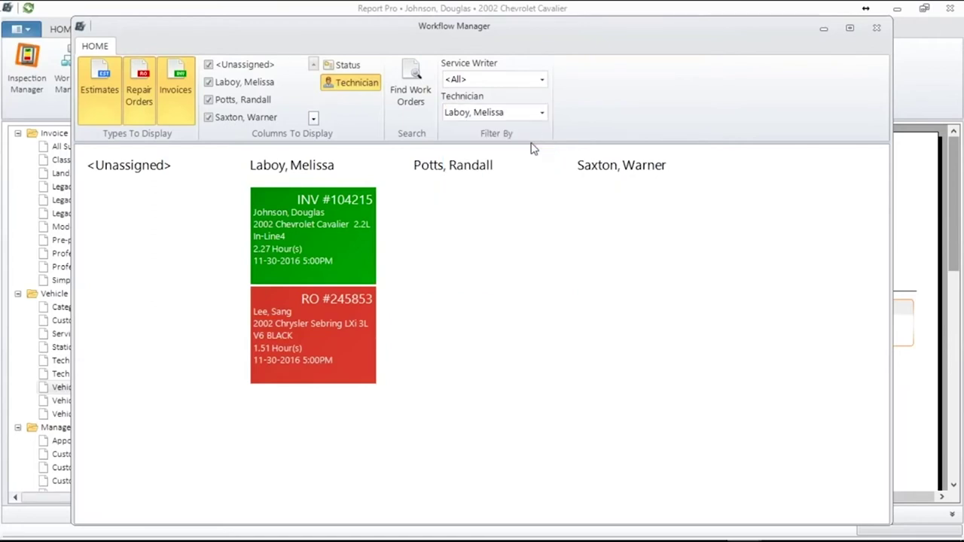
{"action": "left_click", "coordinate": [541, 113]}
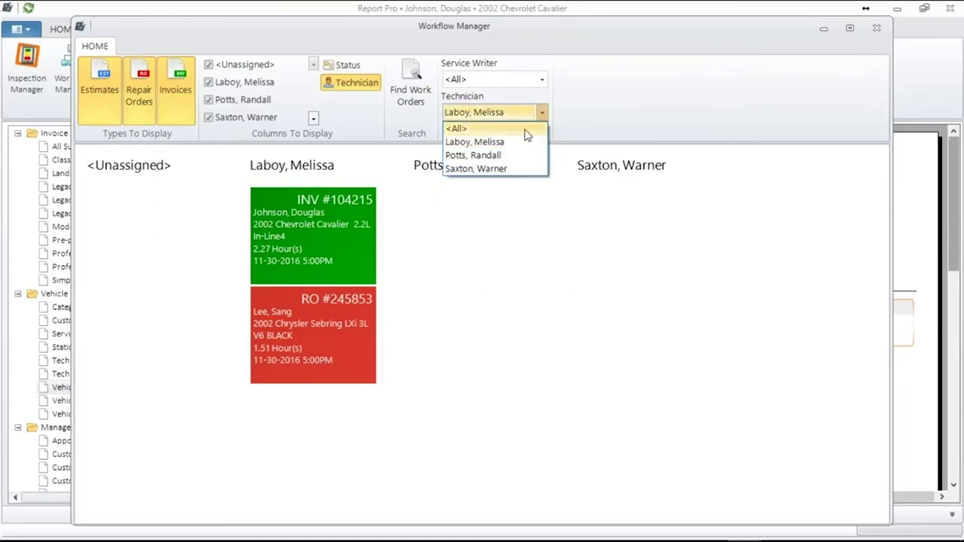
{"action": "left_click", "coordinate": [530, 128]}
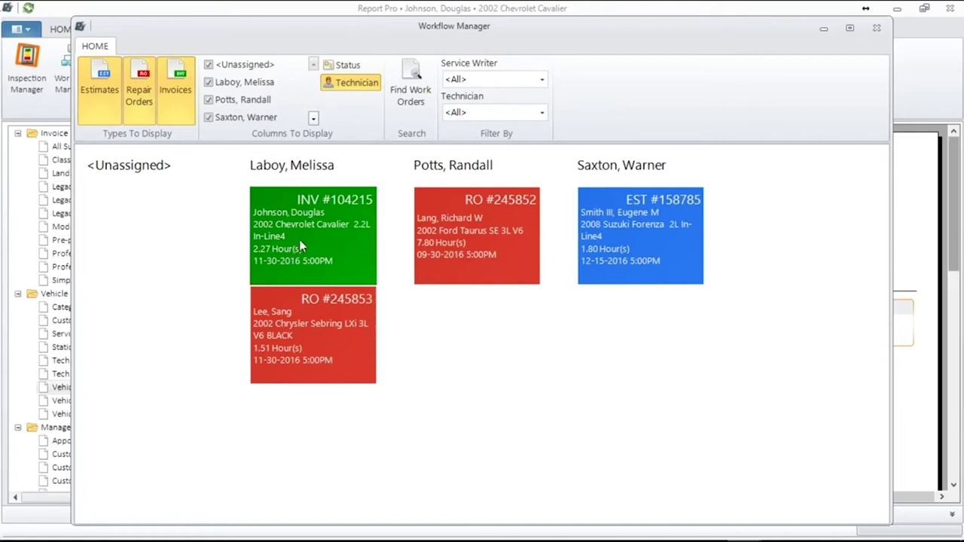
Step: Send the customer of the 2002 Chevrolet Cavalier invoice a text message based on the Vehicle Pickup quick template
{"action": "mouse_move", "coordinate": [299, 239]}
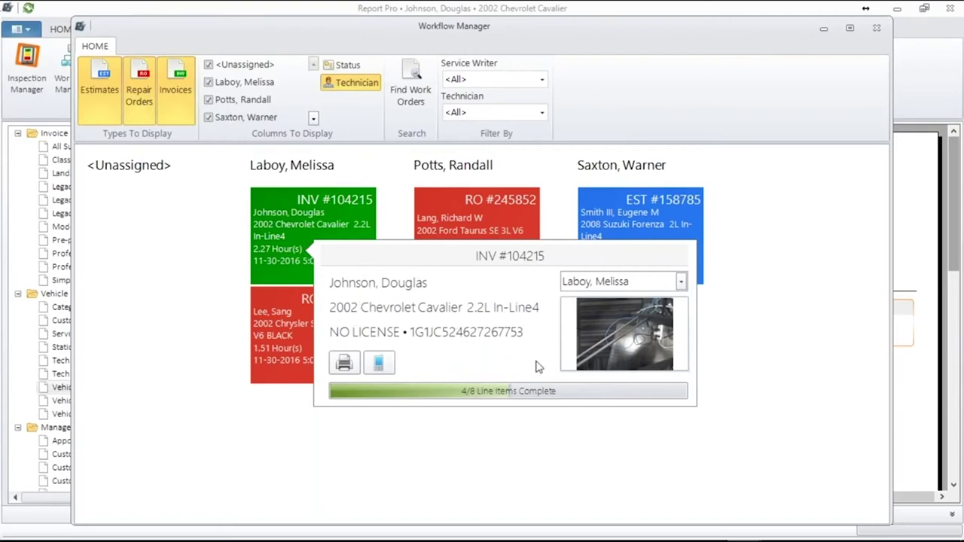
{"action": "left_click", "coordinate": [376, 362]}
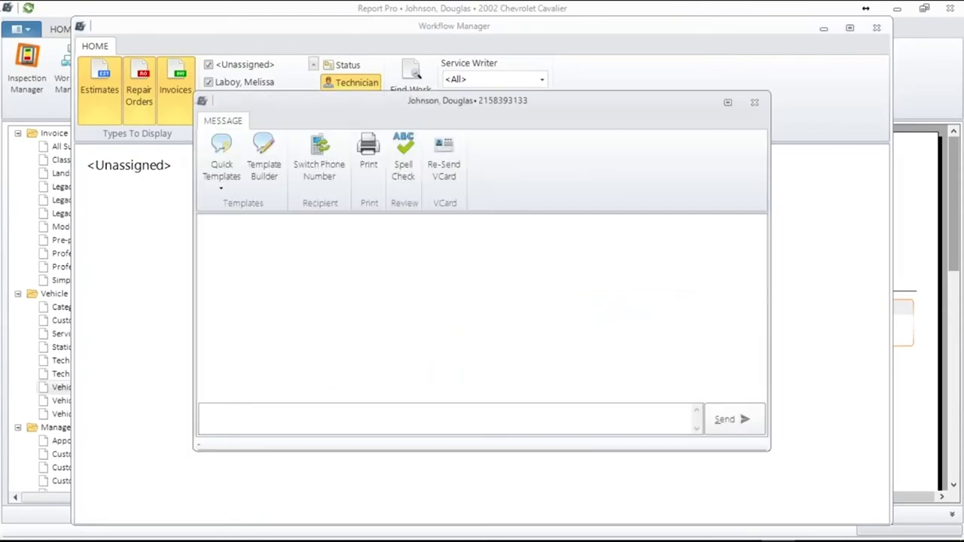
{"action": "left_click", "coordinate": [221, 162]}
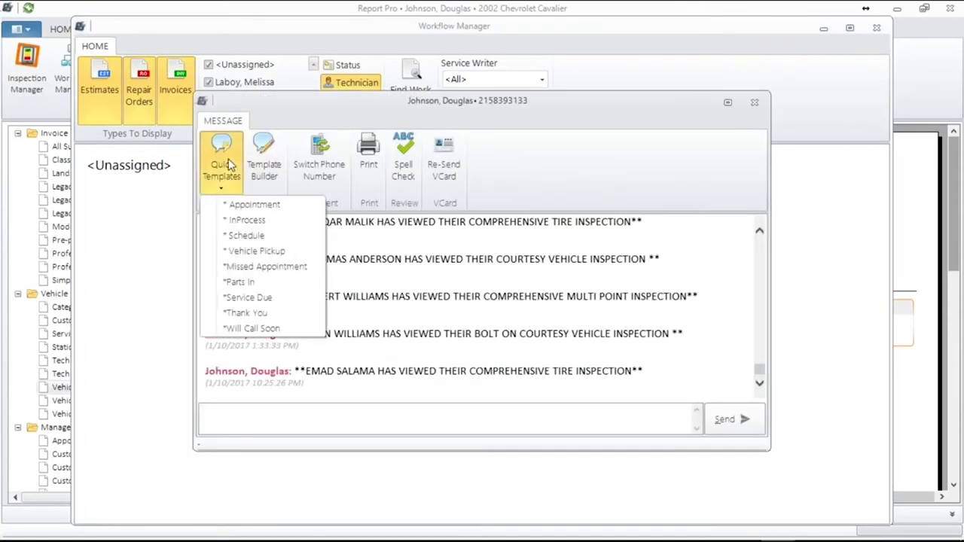
{"action": "left_click", "coordinate": [243, 250]}
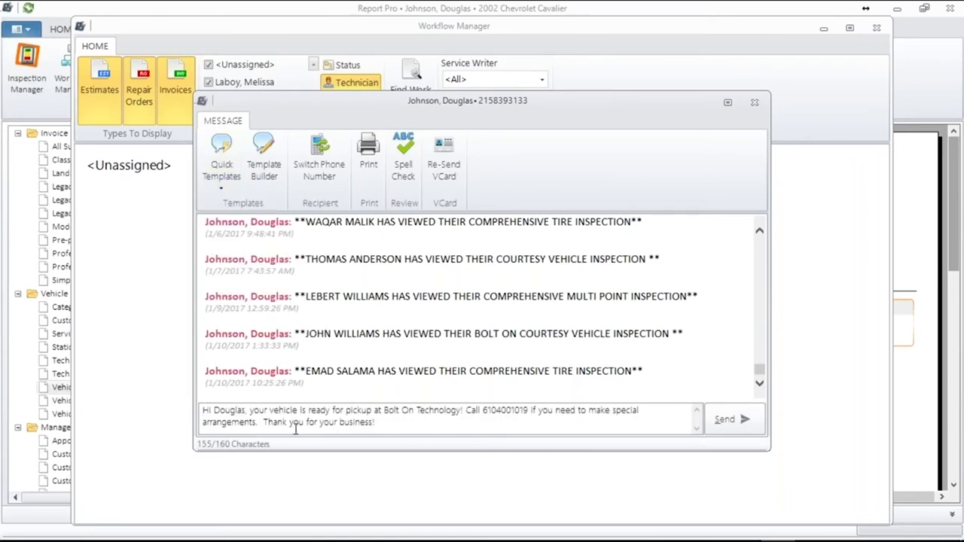
{"action": "left_click", "coordinate": [726, 428]}
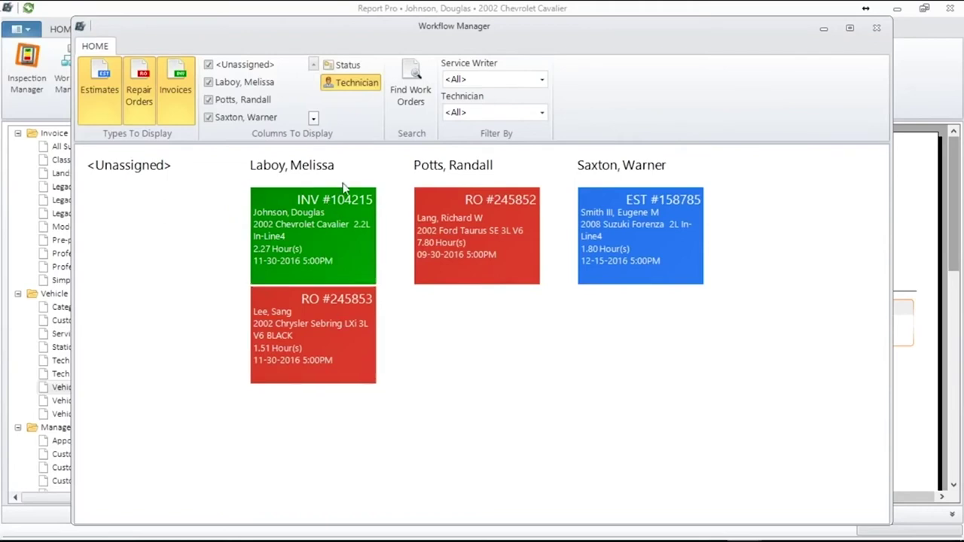
Step: Reassign the 2002 Chrysler Sebring repair order to the third listed technician, move the 2008 Suzuki Forenza estimate to Unassigned, and close the Workflow Manager
{"action": "left_click", "coordinate": [309, 333]}
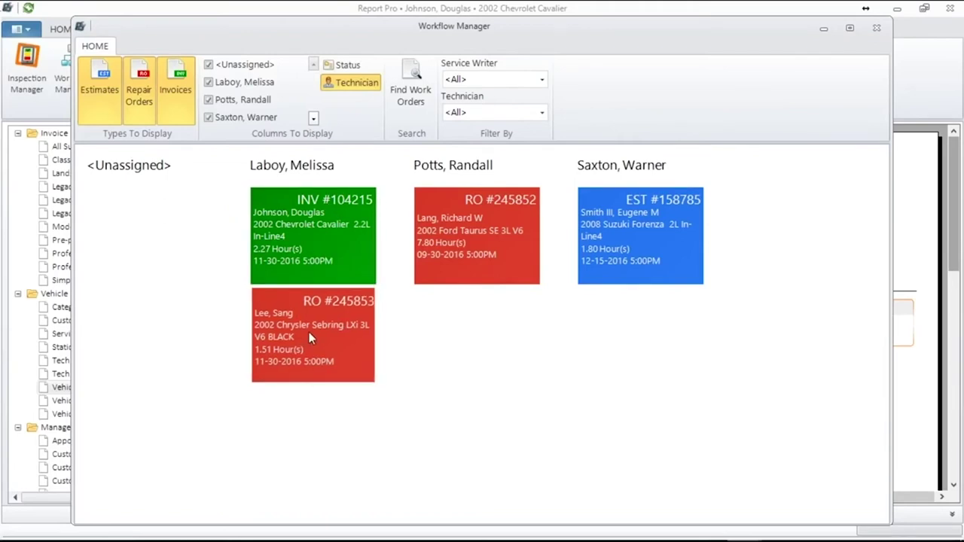
{"action": "left_click_drag", "start_coordinate": [309, 334], "coordinate": [611, 172]}
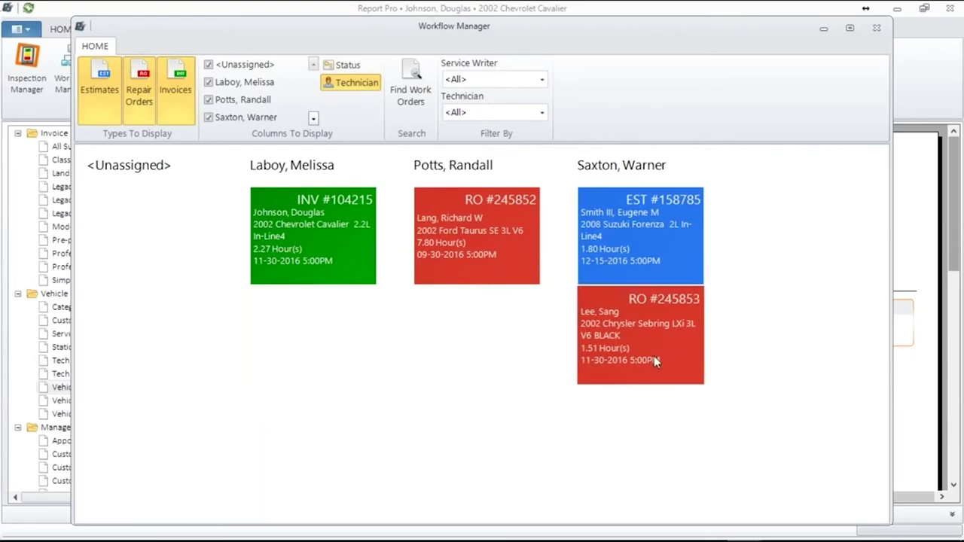
{"action": "left_click_drag", "start_coordinate": [656, 212], "coordinate": [85, 184]}
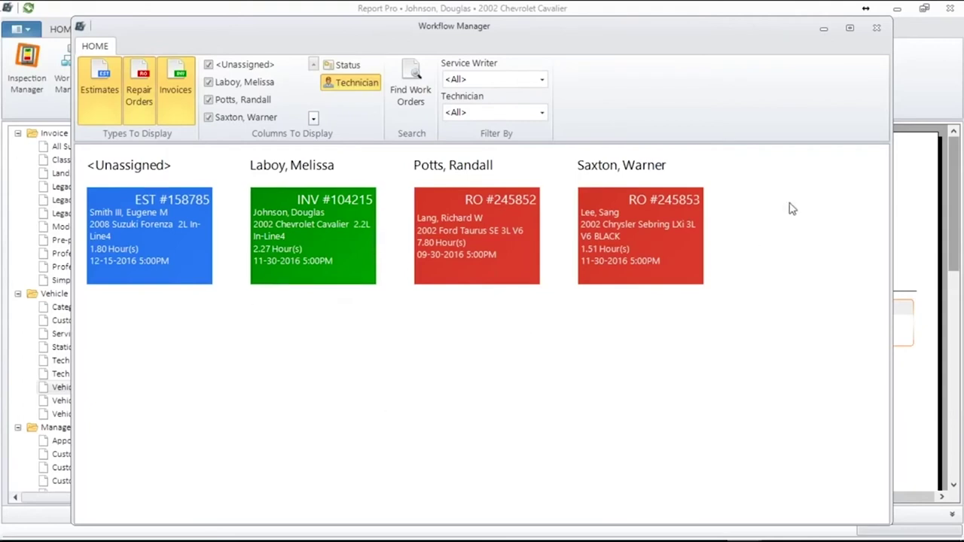
{"action": "left_click", "coordinate": [877, 28]}
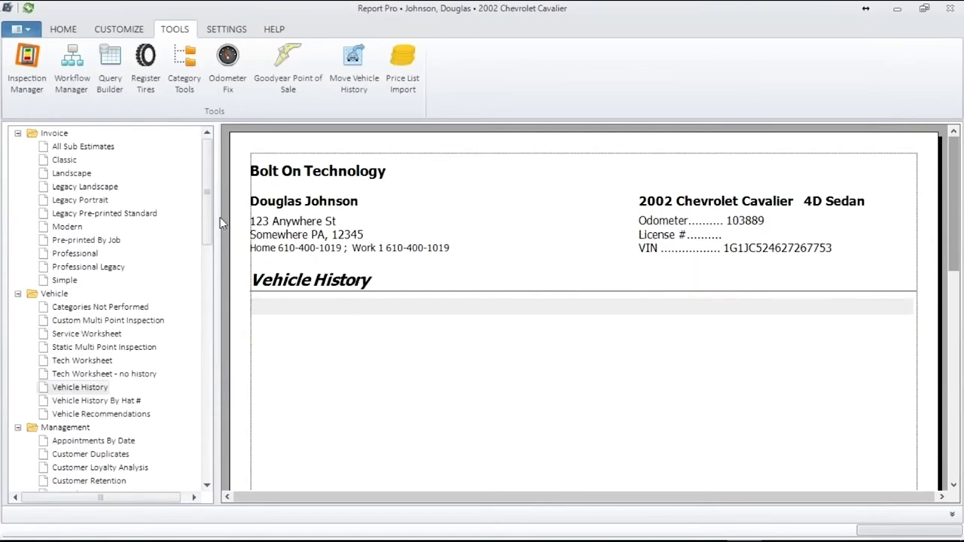
Step: Display the Sales By Selected Month report from the Accounting reports
{"action": "left_click_drag", "start_coordinate": [211, 229], "coordinate": [192, 324]}
{"action": "scroll", "coordinate": [192, 324], "scroll_direction": "down", "scroll_amount": 8}
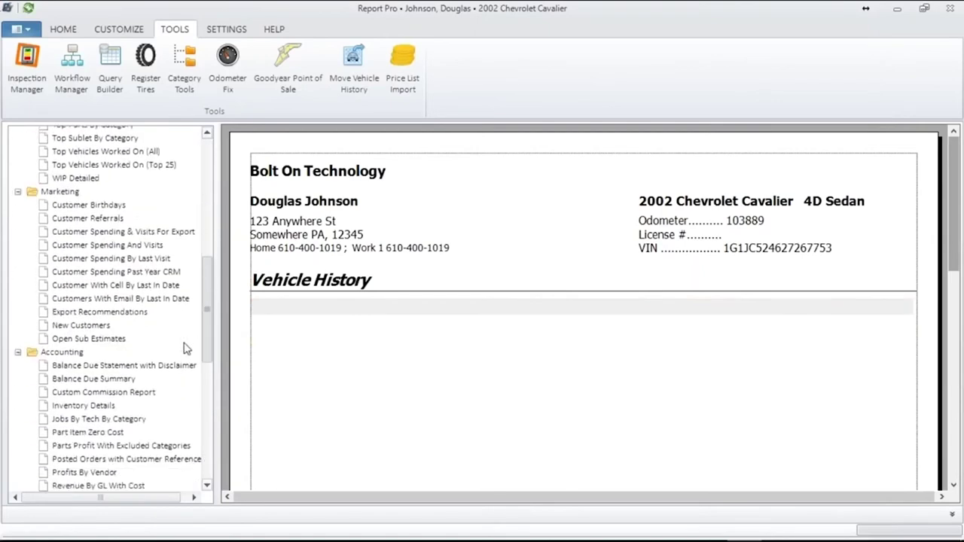
{"action": "left_click", "coordinate": [95, 351]}
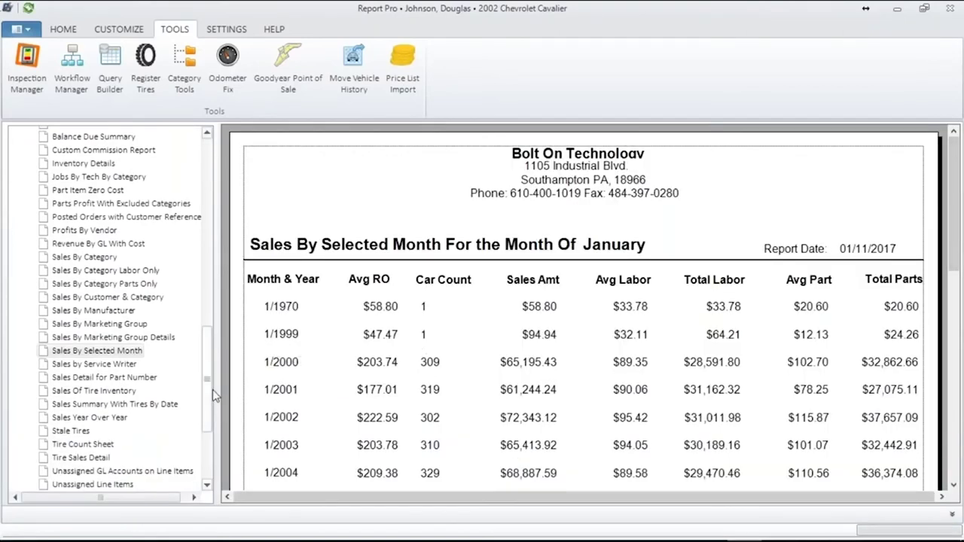
Step: Open the Query Builder to view its predefined customer queries, and close it
{"action": "left_click_drag", "start_coordinate": [208, 359], "coordinate": [211, 165]}
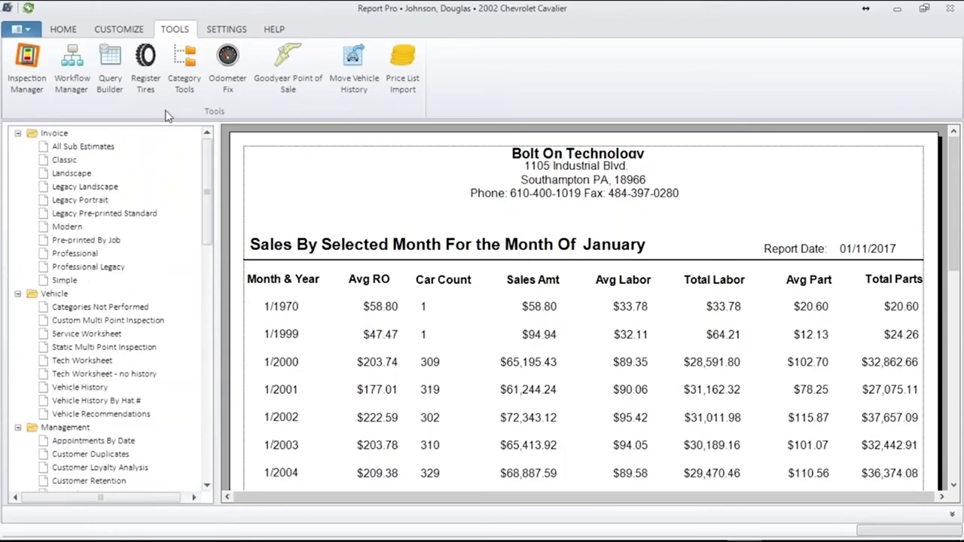
{"action": "left_click", "coordinate": [109, 55]}
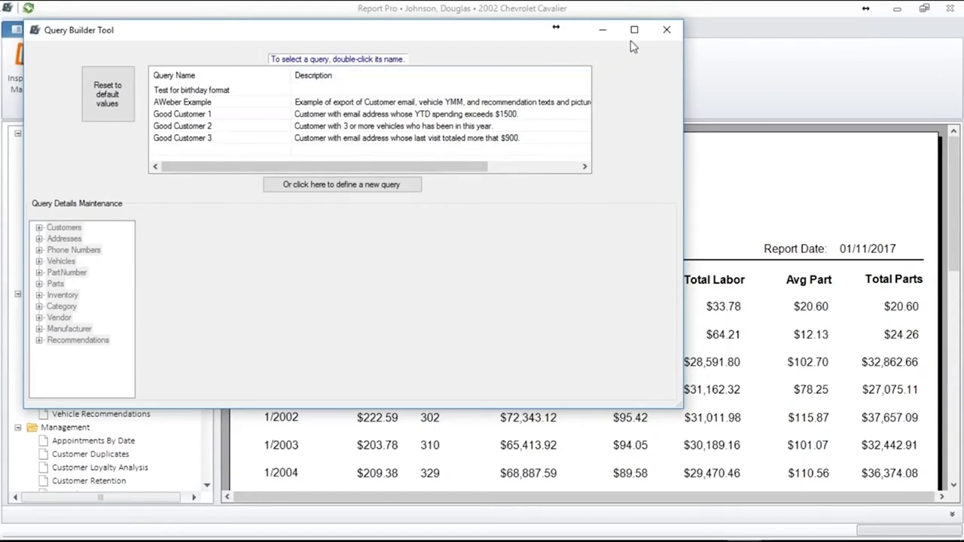
{"action": "left_click", "coordinate": [666, 31]}
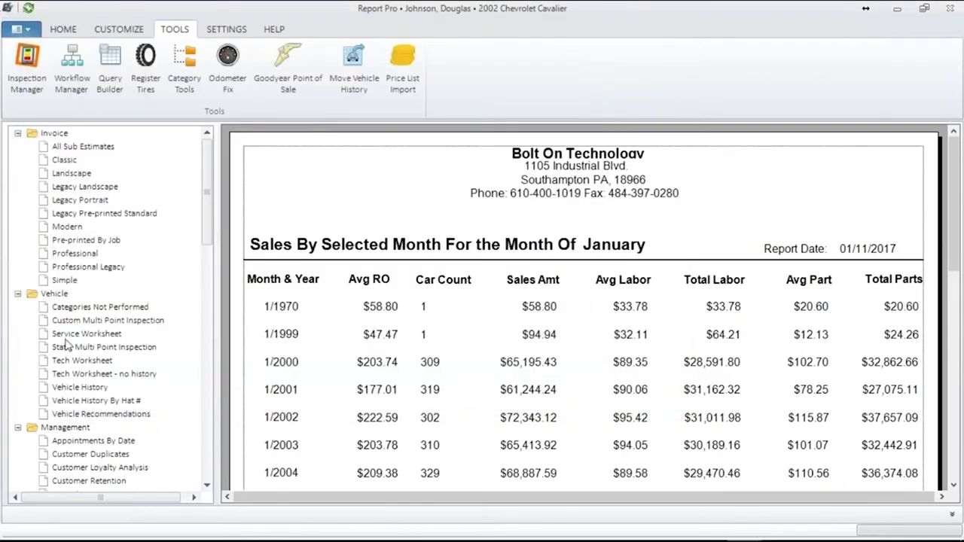
Step: Open tire registration, browse the tire brands, and review the customer, tire and dealer sections of the Federal registration form
{"action": "left_click", "coordinate": [146, 64]}
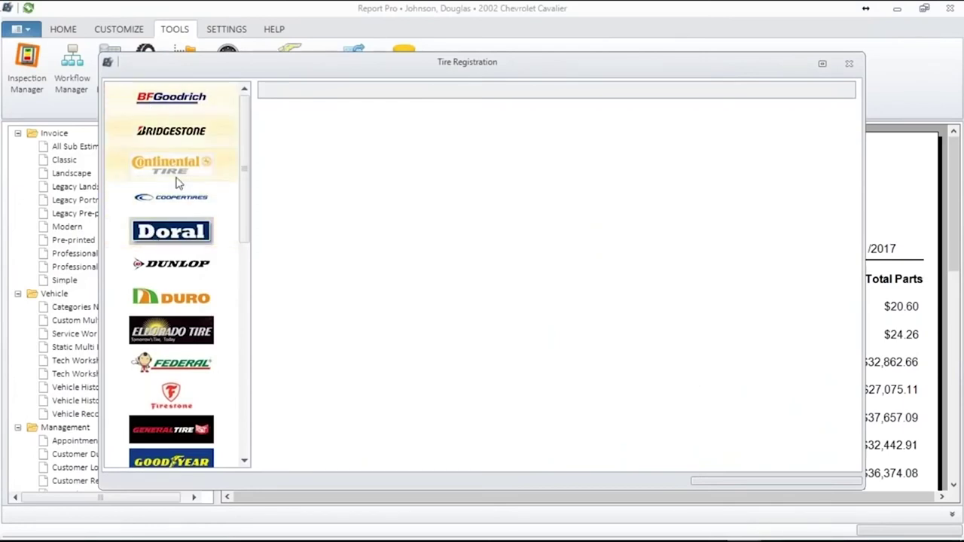
{"action": "scroll", "coordinate": [224, 357], "scroll_direction": "down", "scroll_amount": 6}
{"action": "scroll", "coordinate": [248, 392], "scroll_direction": "up", "scroll_amount": 6}
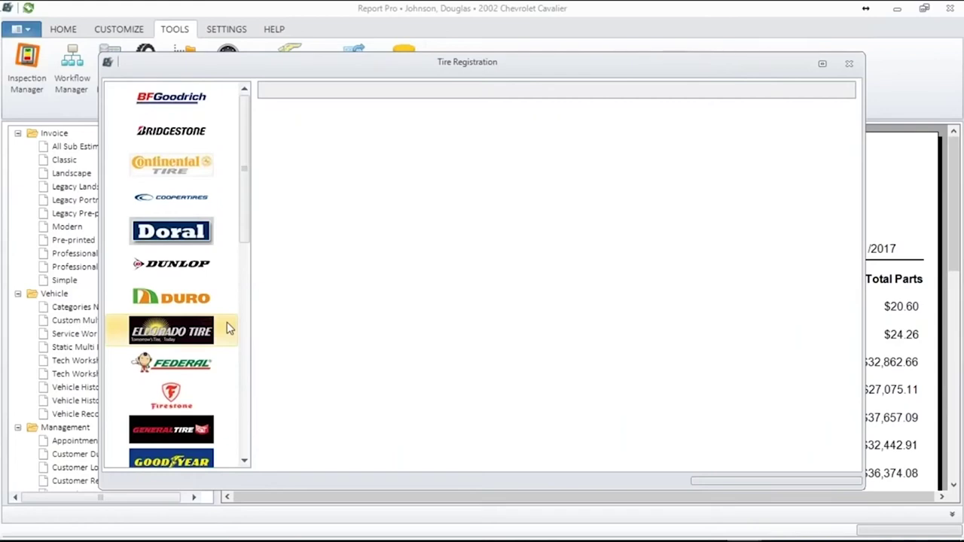
{"action": "left_click", "coordinate": [178, 369]}
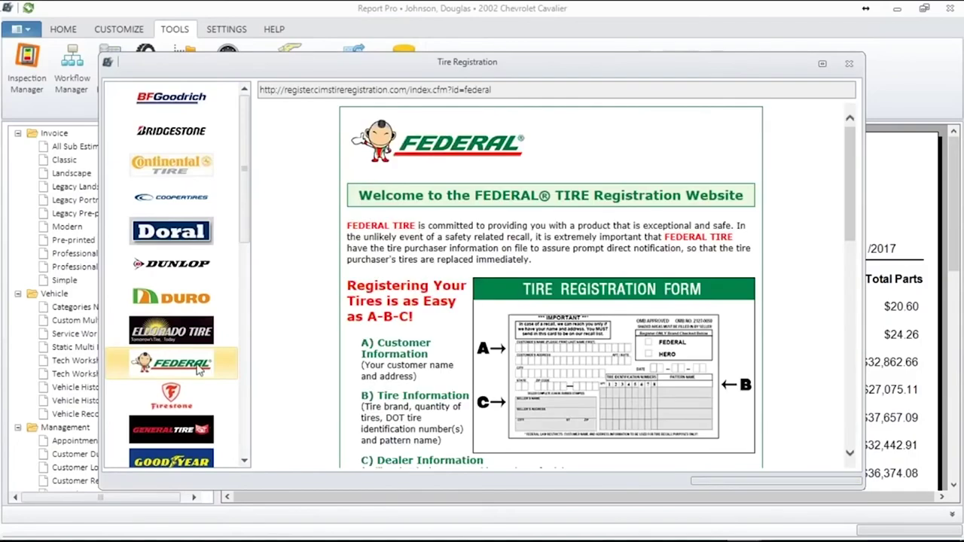
{"action": "left_click_drag", "start_coordinate": [852, 198], "coordinate": [844, 313]}
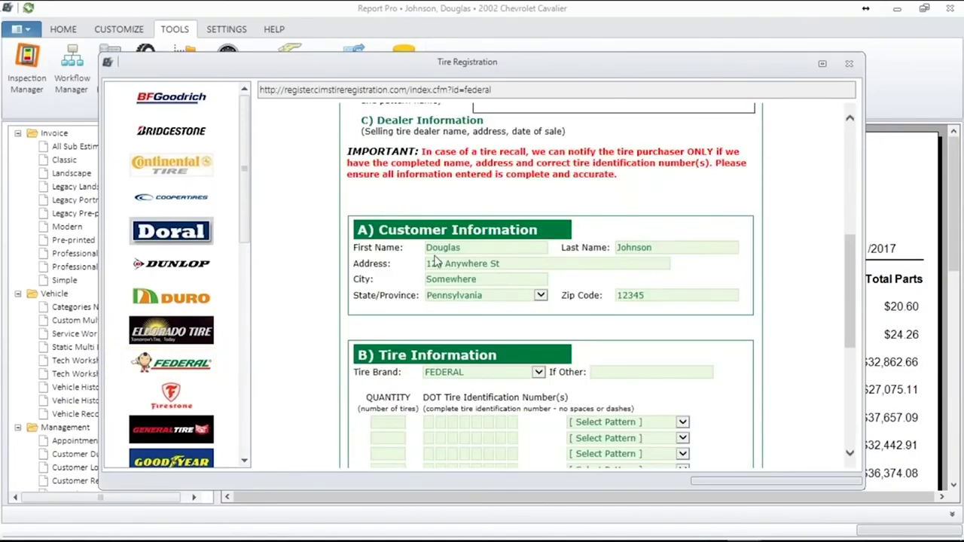
{"action": "left_click_drag", "start_coordinate": [856, 300], "coordinate": [859, 426]}
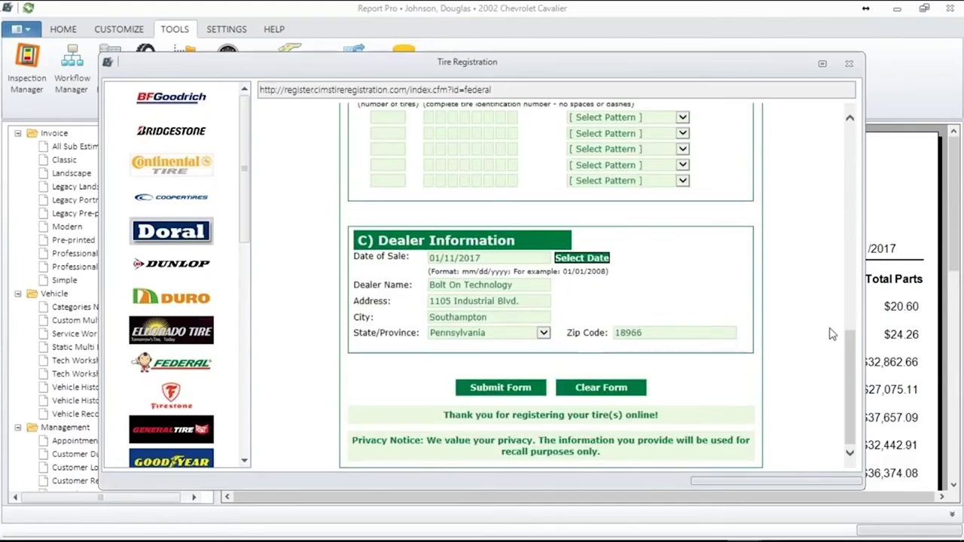
Step: Fill in the first tire row with quantity 4, DOT number 12456789 and pattern AR01, and close the tire registration without submitting it
{"action": "left_click_drag", "start_coordinate": [856, 362], "coordinate": [856, 321]}
{"action": "left_click", "coordinate": [394, 254]}
{"action": "type", "text": "4"}
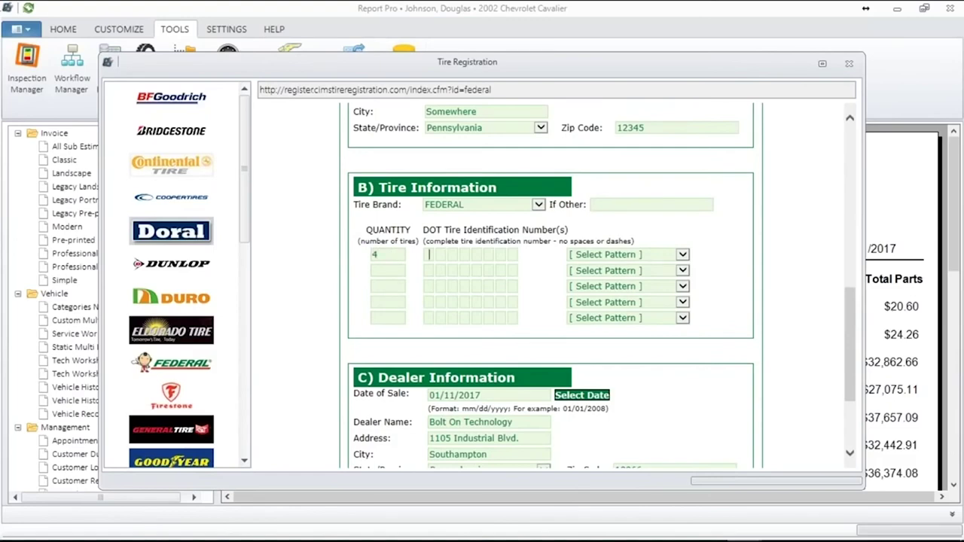
{"action": "type", "text": "12456789"}
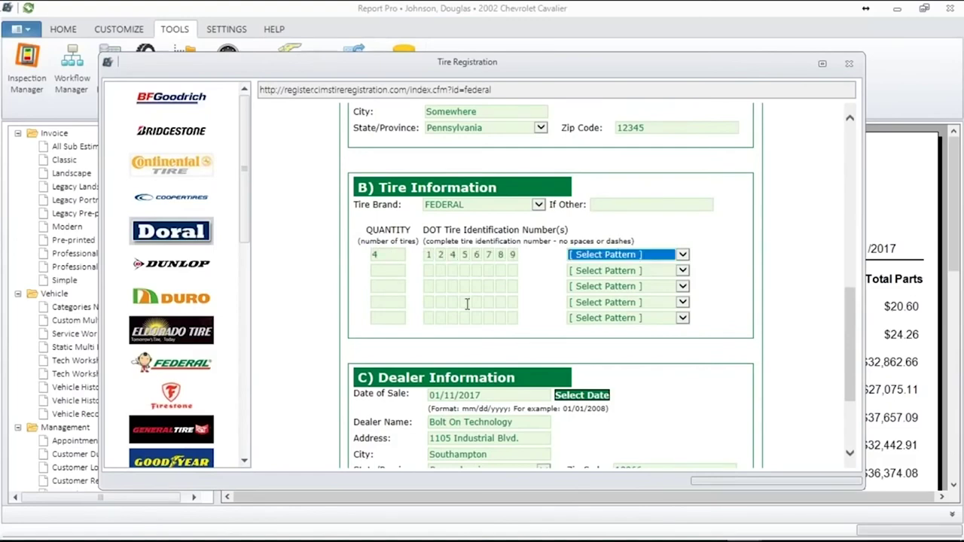
{"action": "left_click", "coordinate": [683, 254]}
{"action": "left_click", "coordinate": [668, 275]}
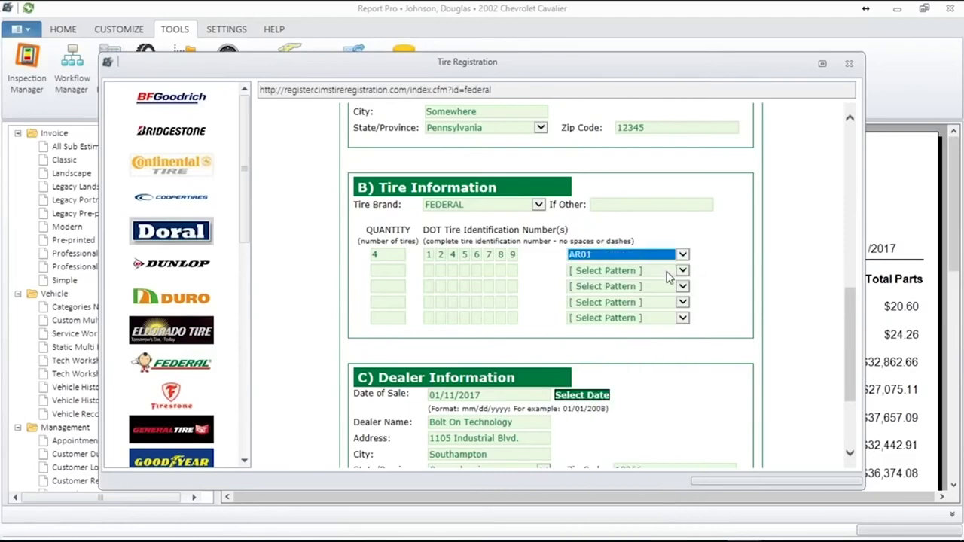
{"action": "scroll", "coordinate": [851, 348], "scroll_direction": "down", "scroll_amount": 3}
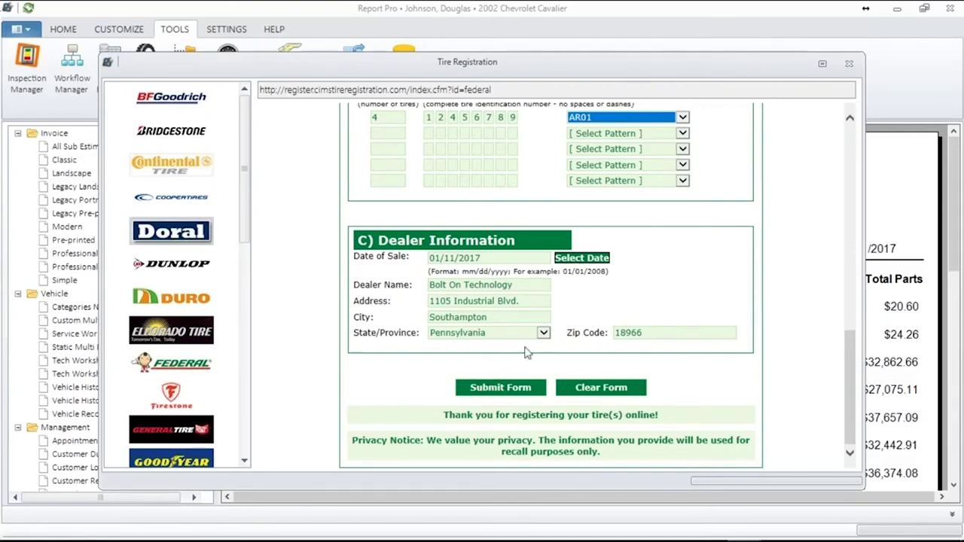
{"action": "left_click", "coordinate": [849, 64]}
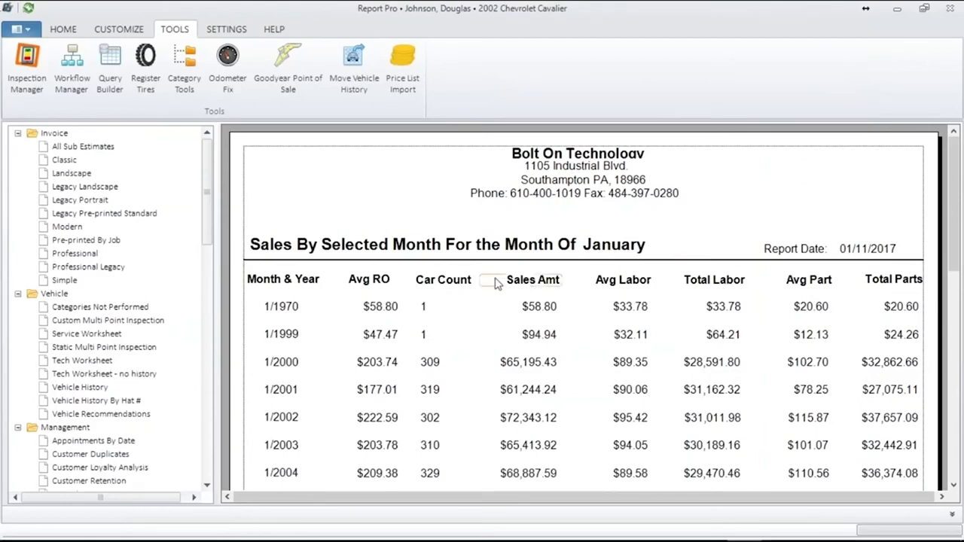
Step: Use the Category Tools to unassign all history line items from the Maintenance category
{"action": "left_click", "coordinate": [185, 72]}
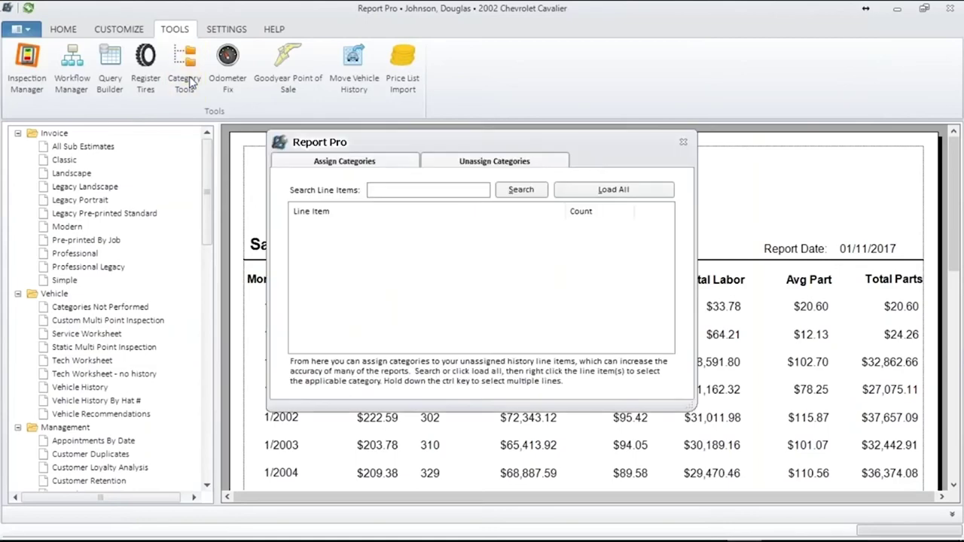
{"action": "left_click", "coordinate": [457, 164]}
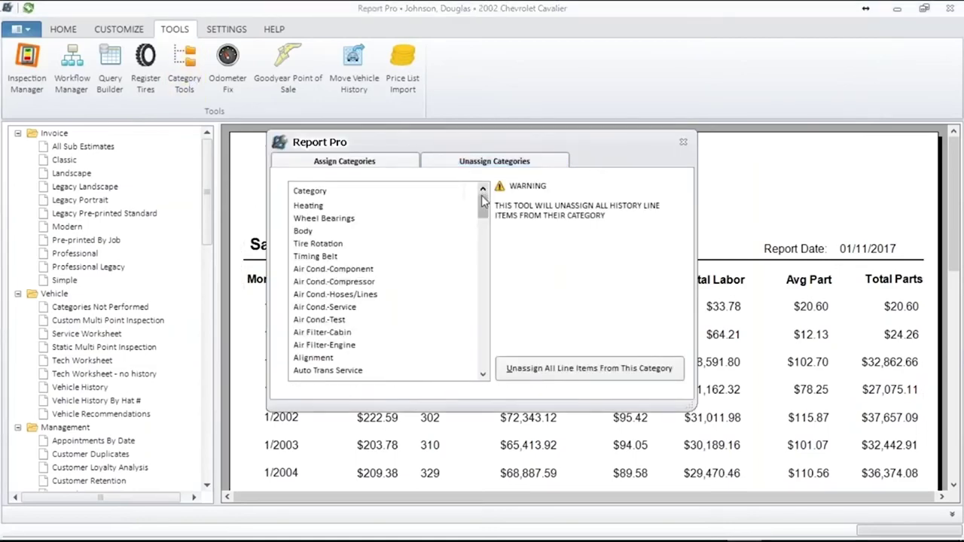
{"action": "scroll", "coordinate": [462, 369], "scroll_direction": "down", "scroll_amount": 10}
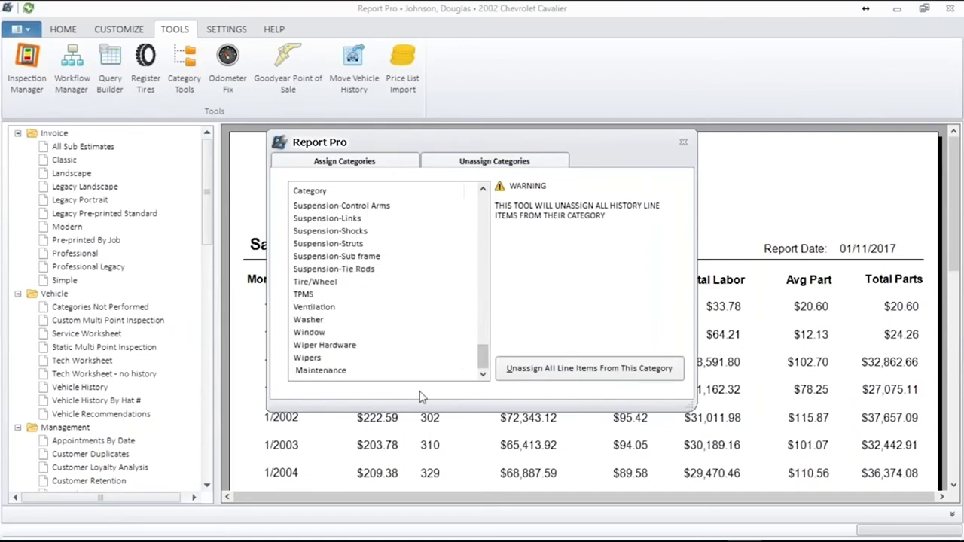
{"action": "left_click", "coordinate": [342, 373]}
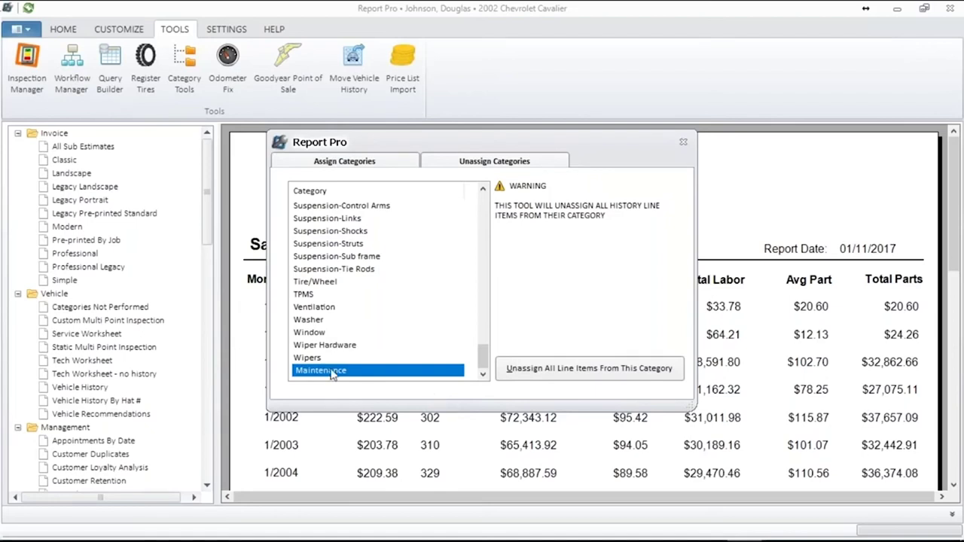
{"action": "left_click", "coordinate": [602, 375]}
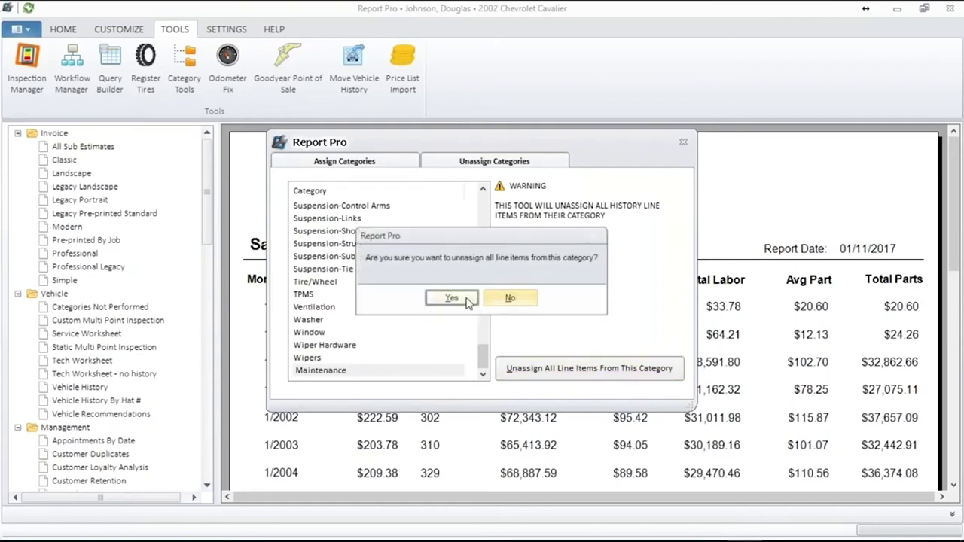
{"action": "left_click", "coordinate": [456, 299]}
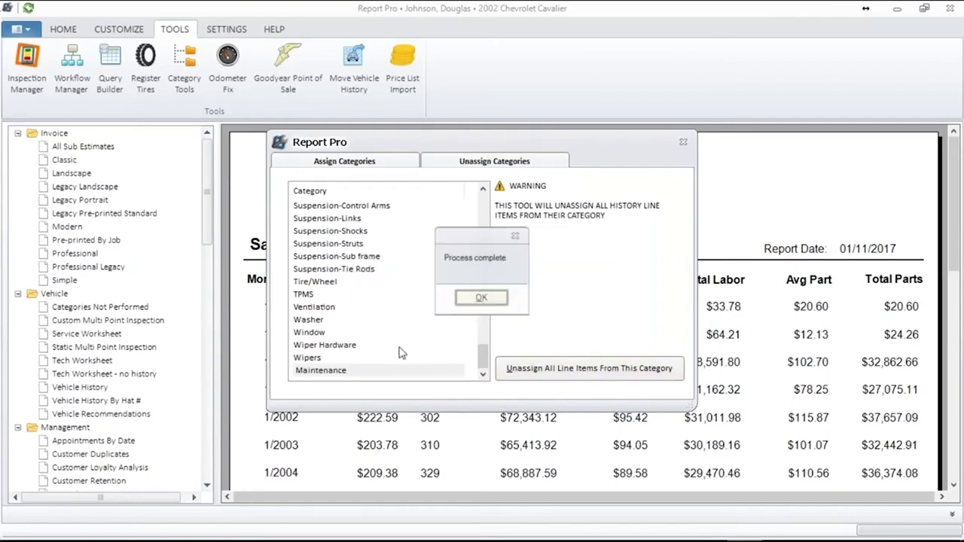
{"action": "left_click", "coordinate": [480, 299]}
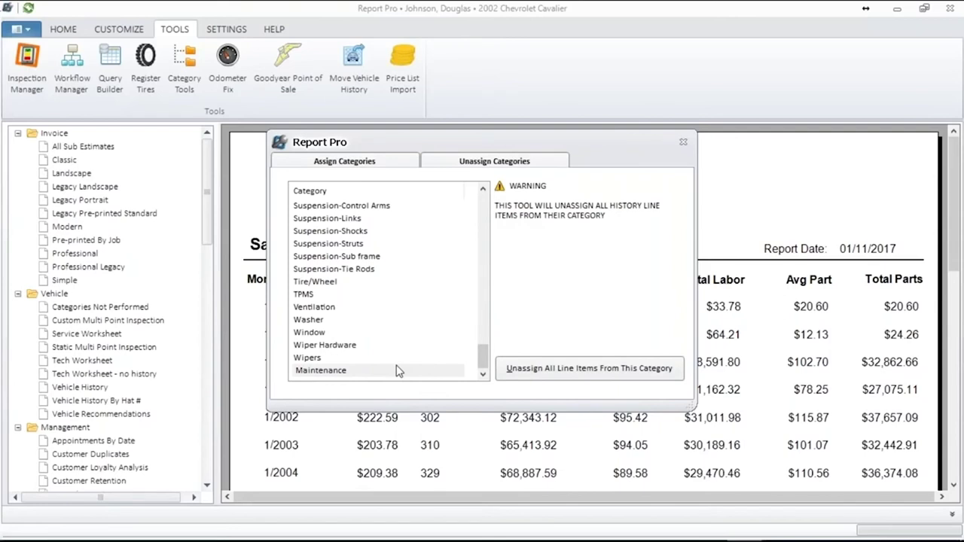
Step: Search the uncategorized history line items for "air filter" in the category assignment tool
{"action": "left_click", "coordinate": [394, 164]}
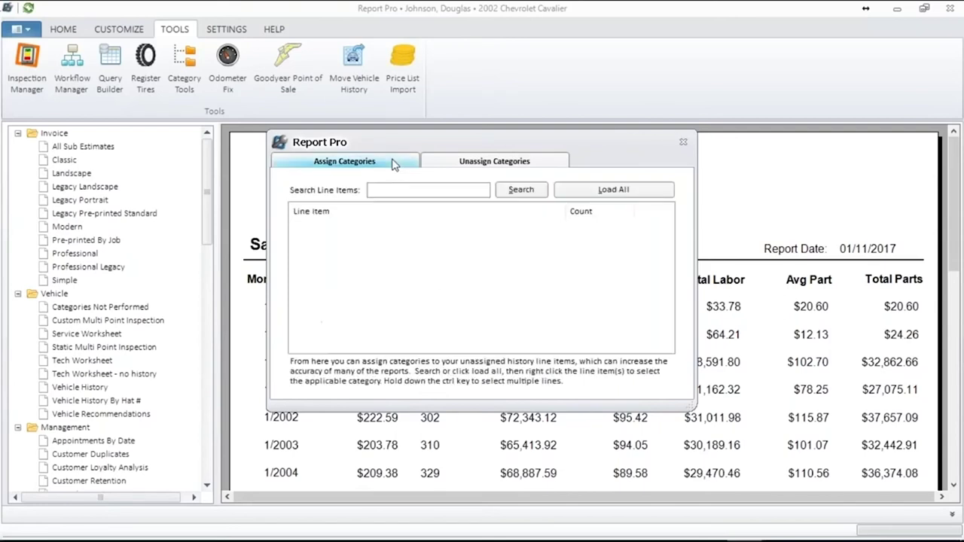
{"action": "left_click", "coordinate": [387, 189]}
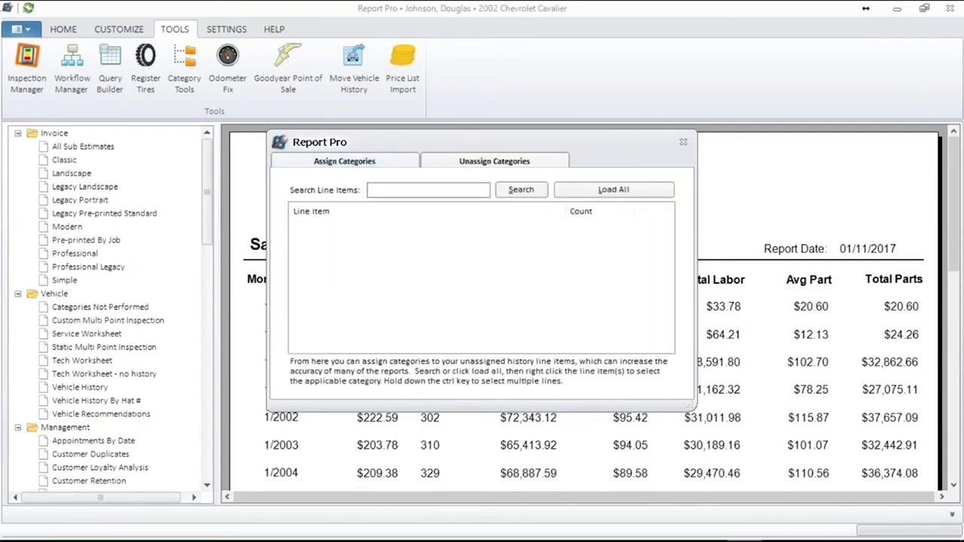
{"action": "type", "text": "air filter"}
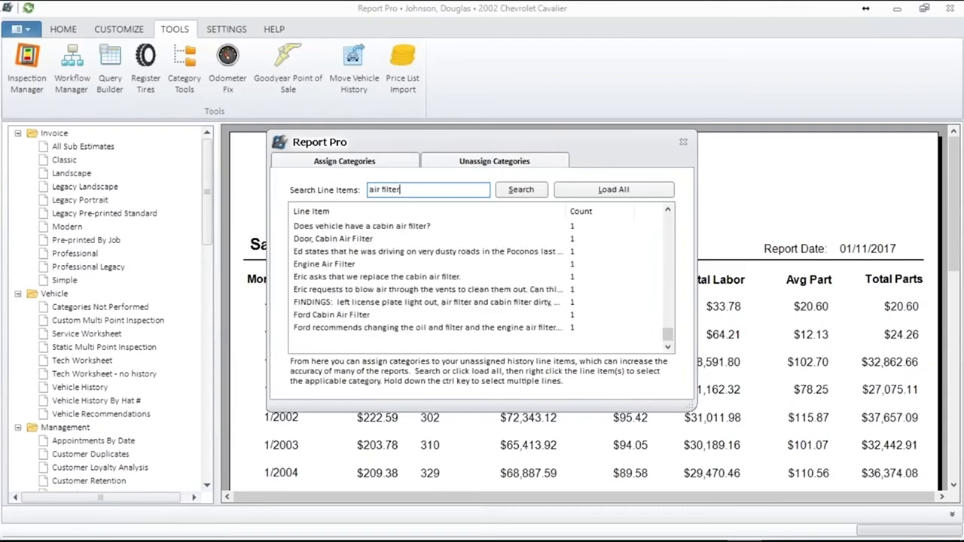
{"action": "left_click_drag", "start_coordinate": [669, 337], "coordinate": [669, 220]}
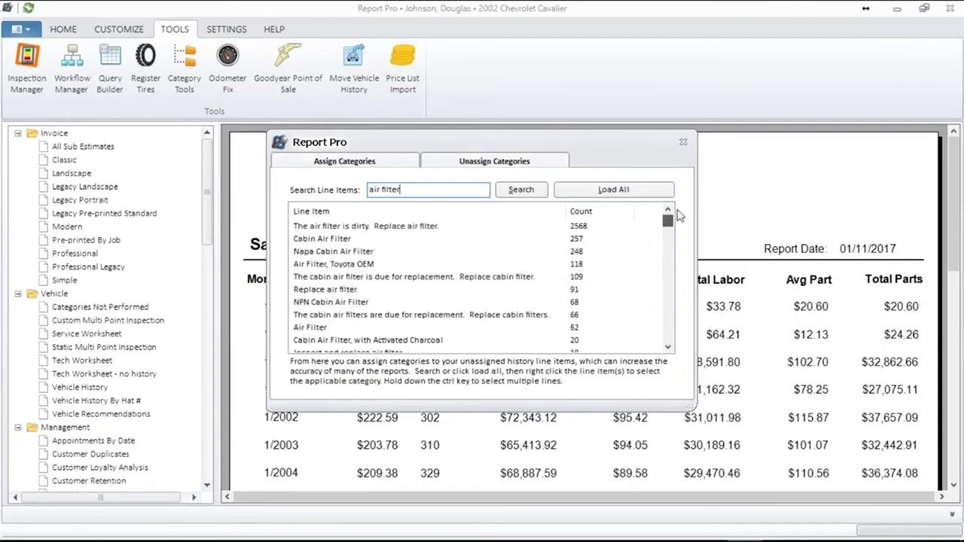
Step: View the categories available for the Napa Cabin Air Filter line item, and close the Category Tools without assigning one
{"action": "left_click", "coordinate": [331, 255]}
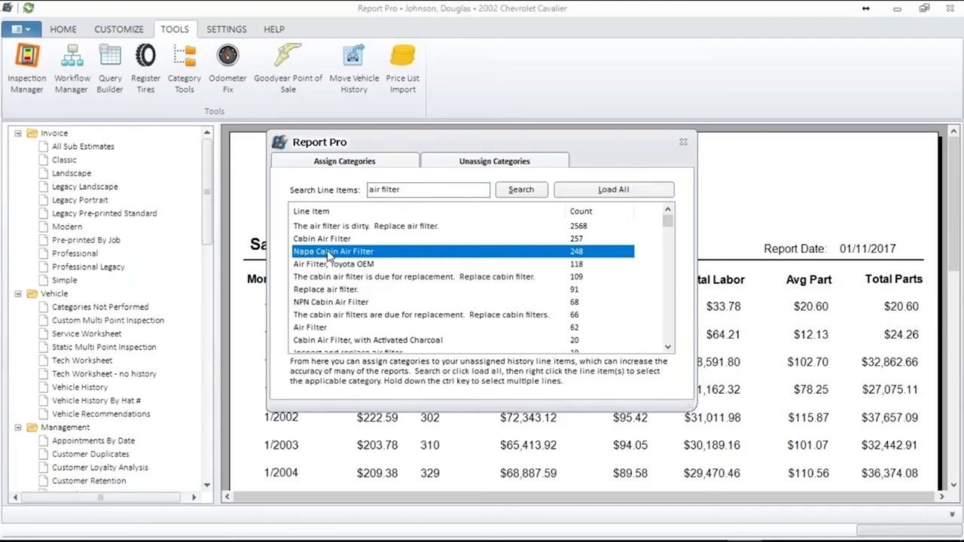
{"action": "right_click", "coordinate": [393, 257]}
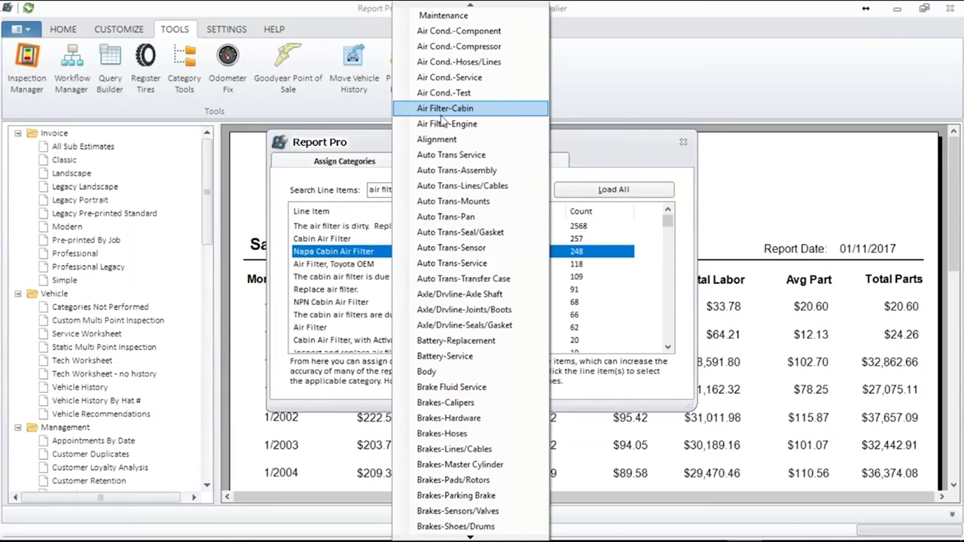
{"action": "left_click", "coordinate": [311, 187]}
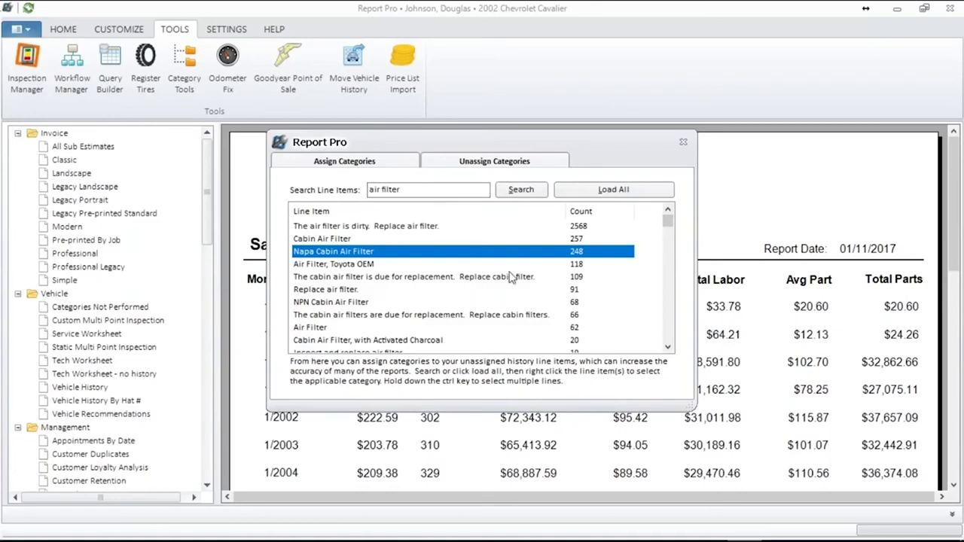
{"action": "left_click", "coordinate": [683, 142]}
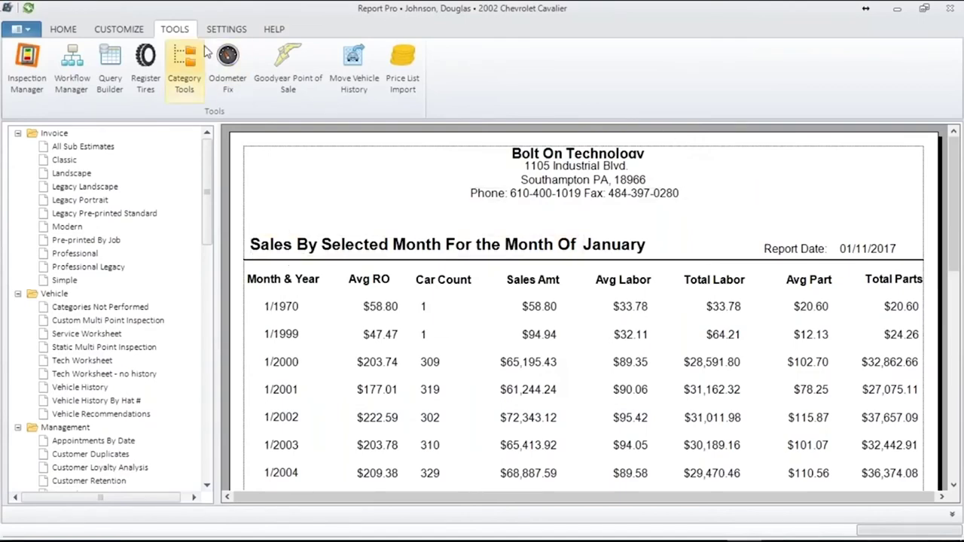
Step: Use the Odometer Fix to set the odometer of the 2003-07-23 history entry to 180179
{"action": "left_click", "coordinate": [230, 60]}
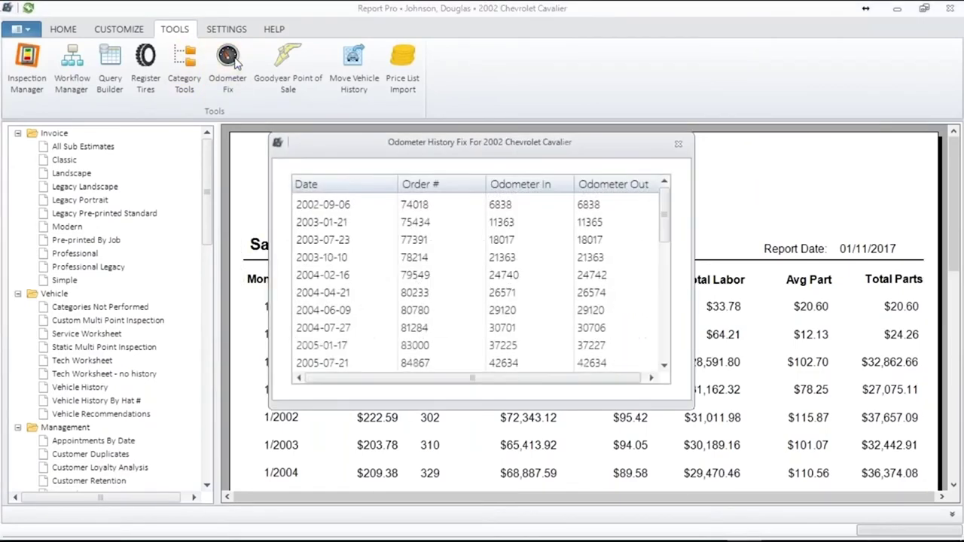
{"action": "left_click", "coordinate": [421, 245]}
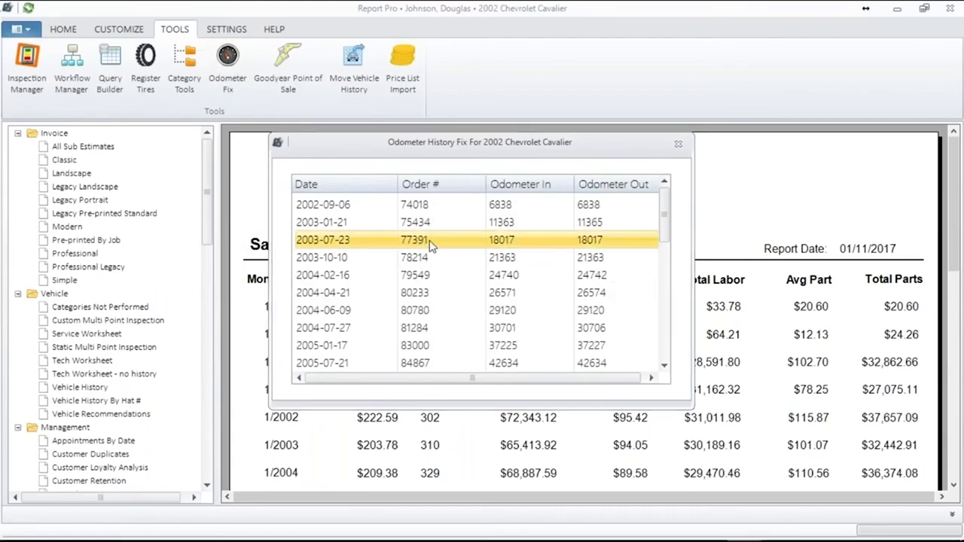
{"action": "double_click", "coordinate": [431, 242]}
{"action": "type", "text": "179"}
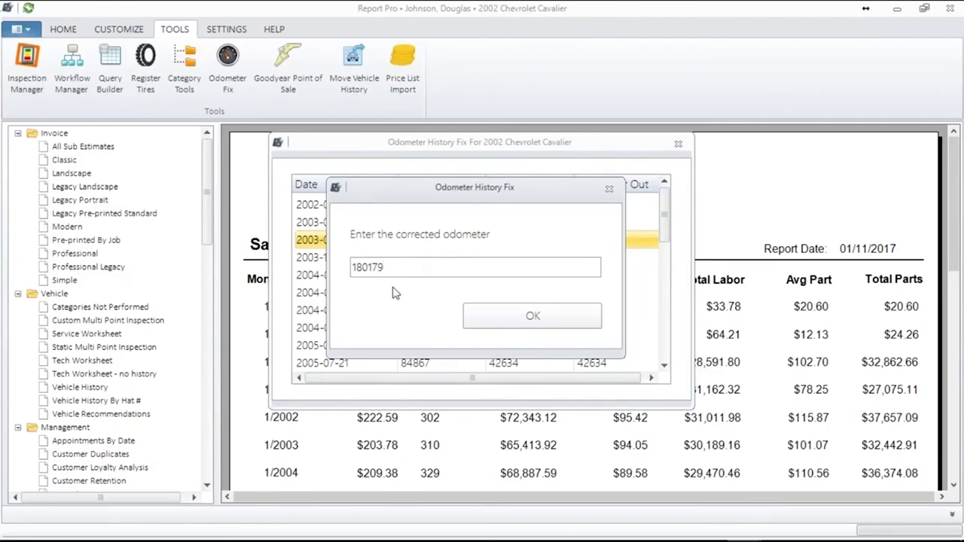
{"action": "left_click", "coordinate": [506, 319]}
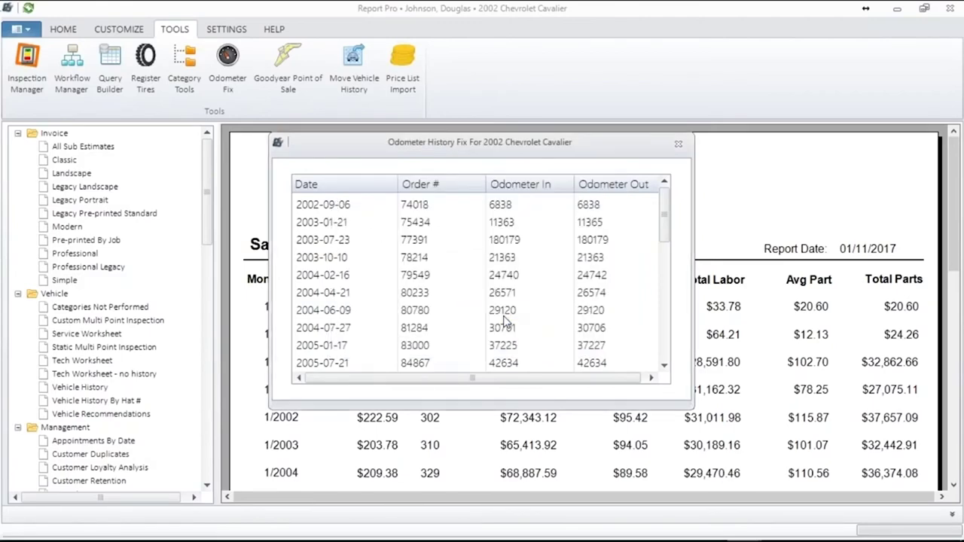
Step: Correct the odometer of the 2003-07-23 history entry to 18017 and close the Odometer Fix
{"action": "left_click", "coordinate": [503, 243]}
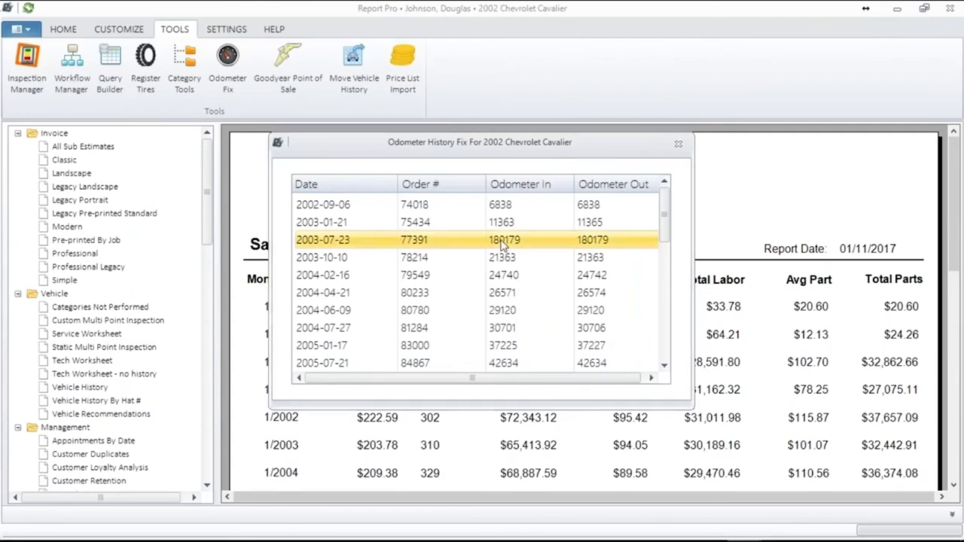
{"action": "double_click", "coordinate": [504, 242]}
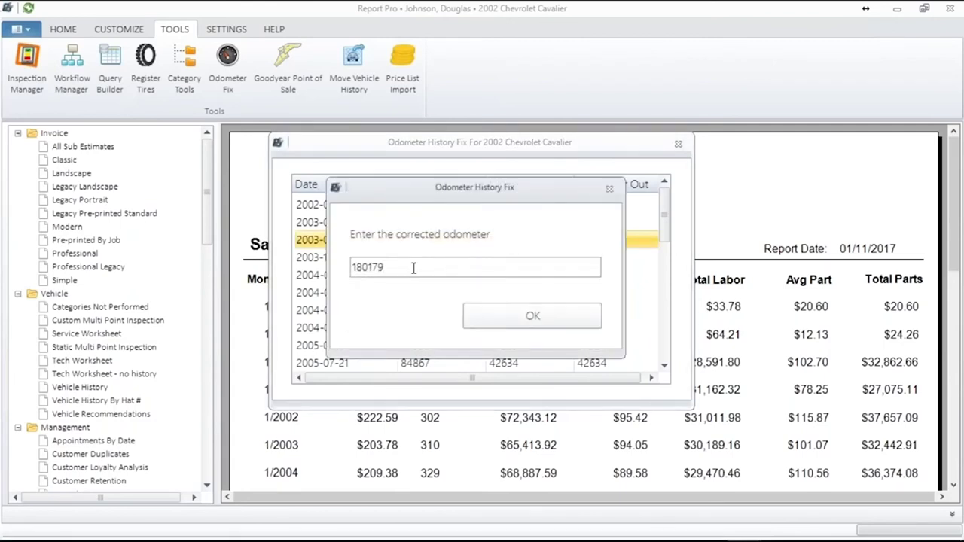
{"action": "left_click", "coordinate": [490, 317]}
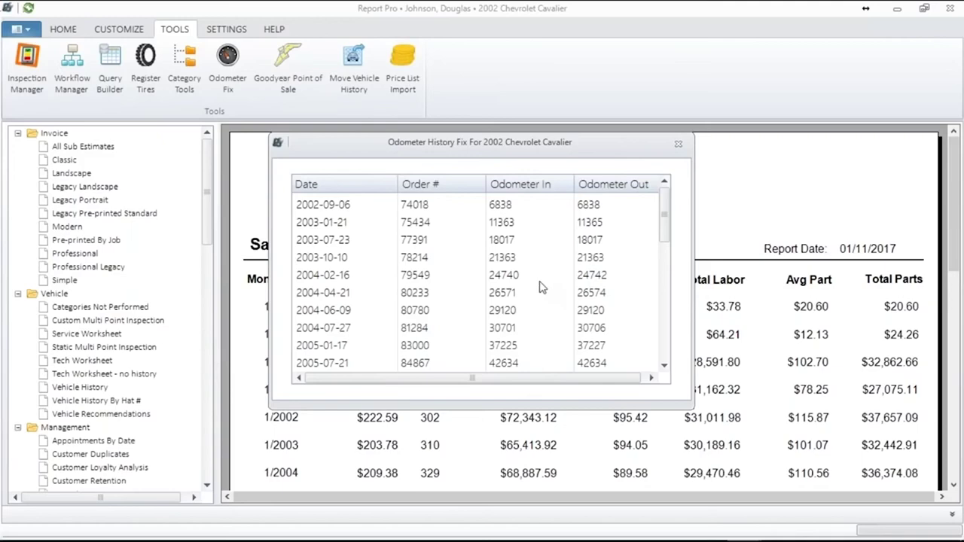
{"action": "left_click", "coordinate": [678, 144]}
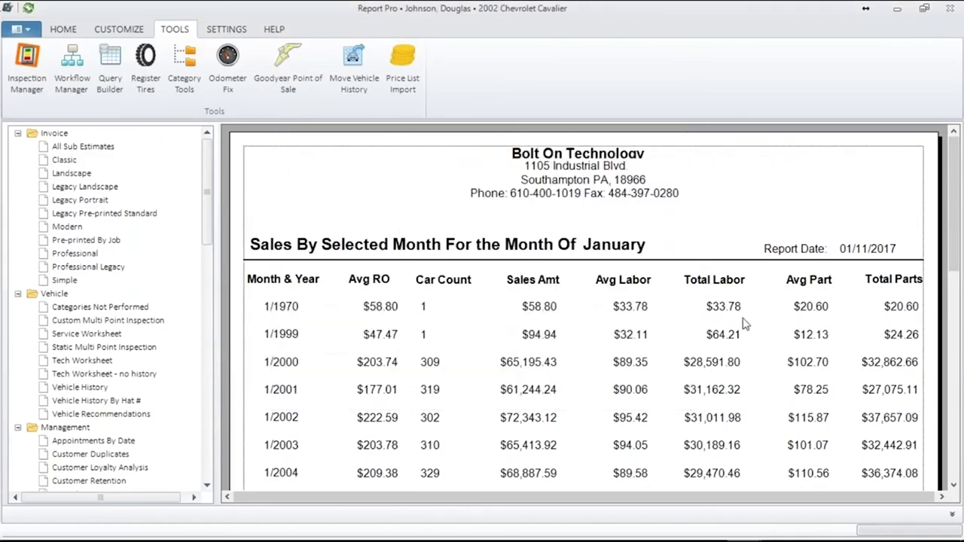
Step: View the Goodyear Point of Sale report options and close them without creating a report
{"action": "left_click", "coordinate": [289, 64]}
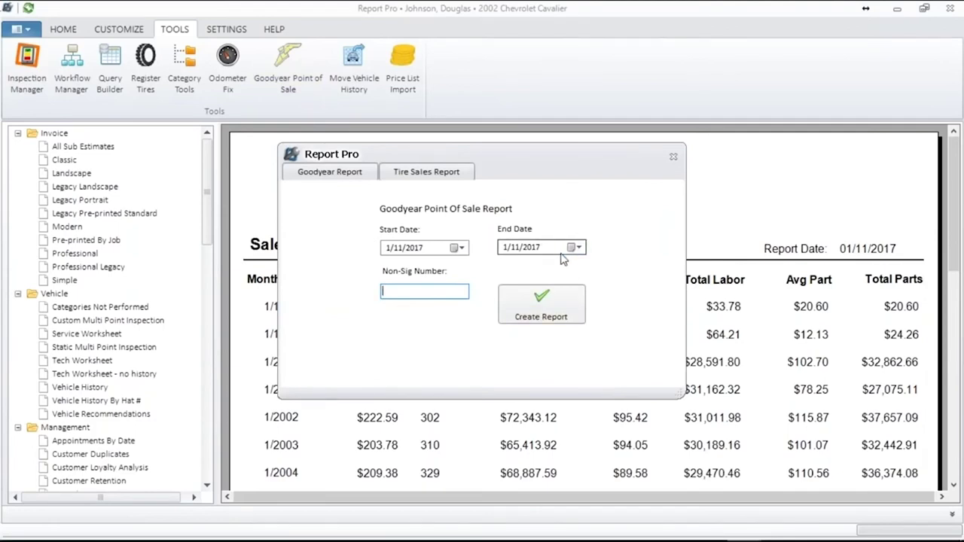
{"action": "left_click", "coordinate": [674, 156]}
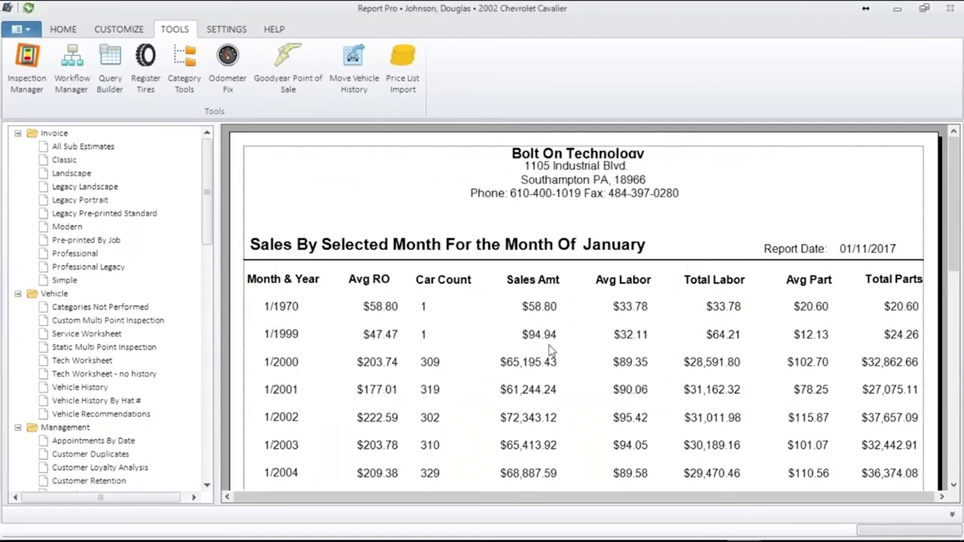
Step: In the vehicle history transfer, search by the customer's last name and select the 2004 Subaru Outback L.L. Bean Edition as the FROM vehicle
{"action": "left_click", "coordinate": [353, 61]}
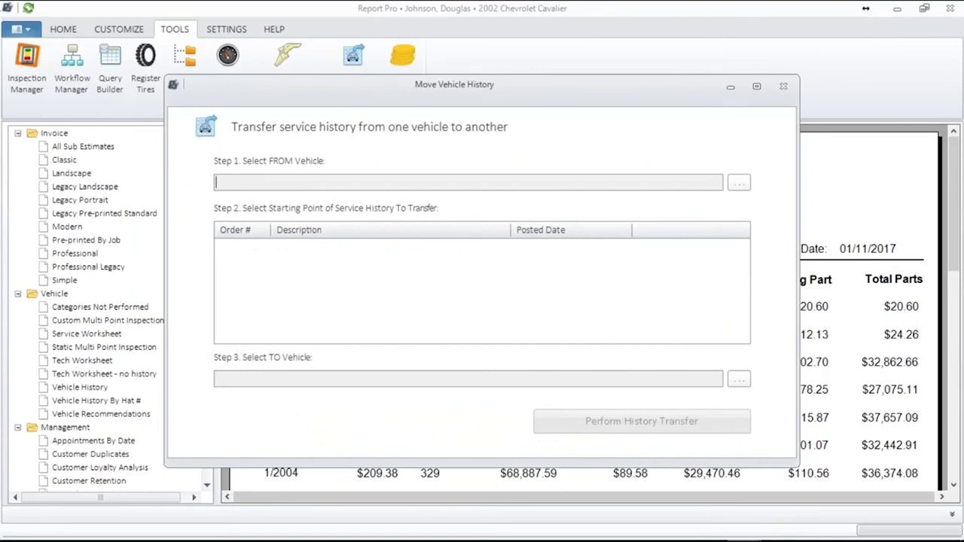
{"action": "type", "text": "smith"}
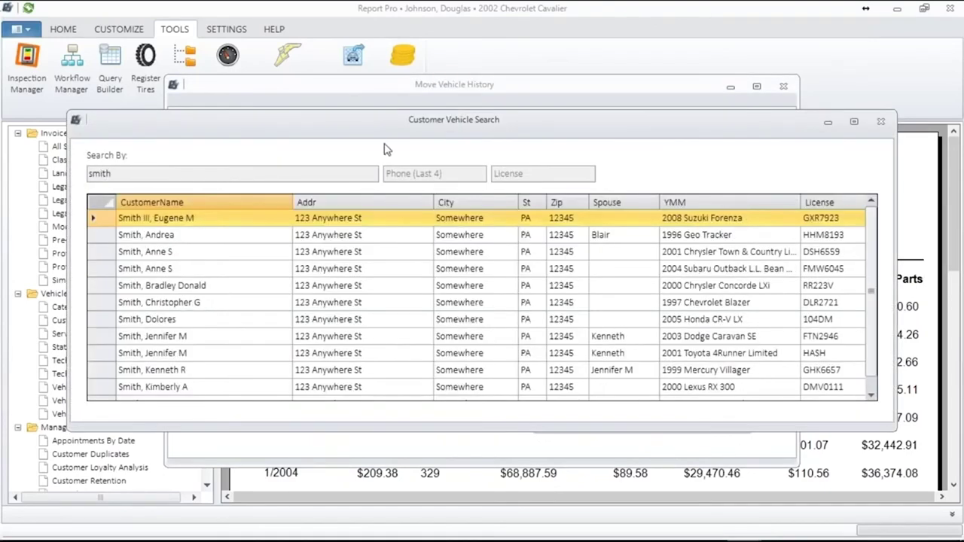
{"action": "double_click", "coordinate": [134, 273]}
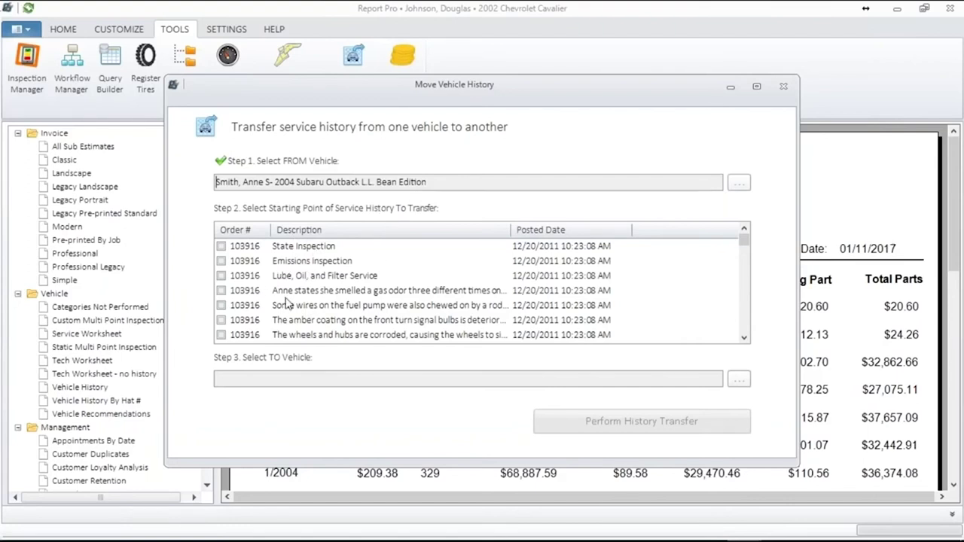
Step: Search by the customer's last name and select the 2001 Chrysler Town & Country Limited as the TO vehicle
{"action": "left_click", "coordinate": [297, 377]}
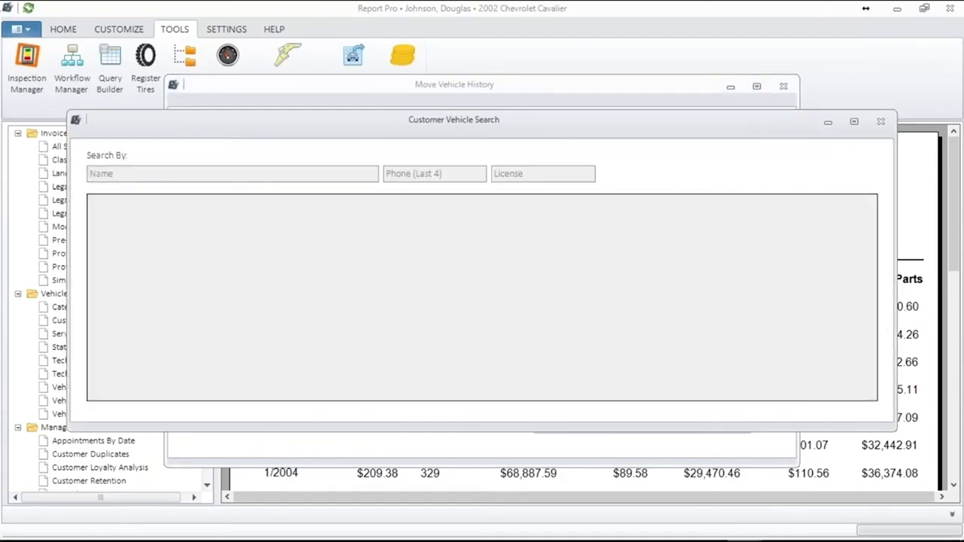
{"action": "type", "text": "smith"}
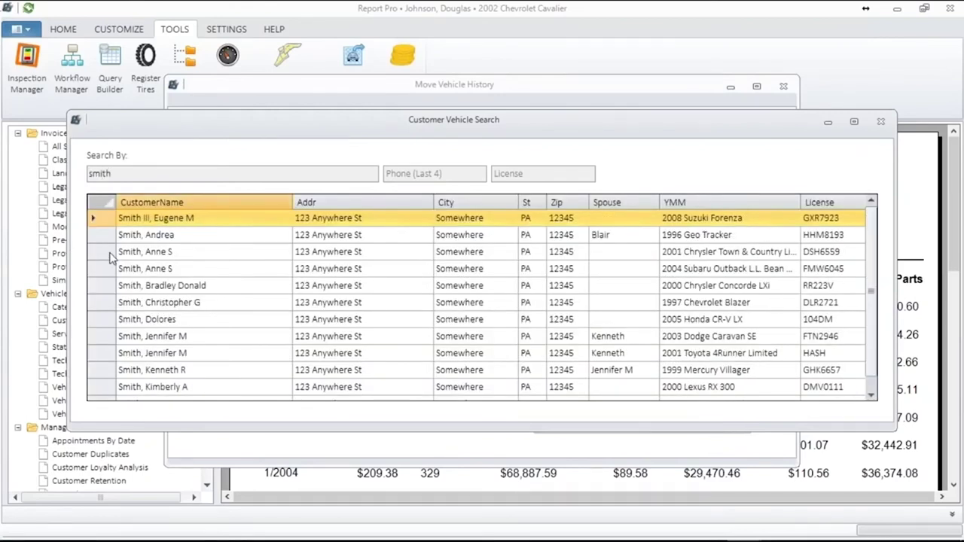
{"action": "double_click", "coordinate": [132, 256]}
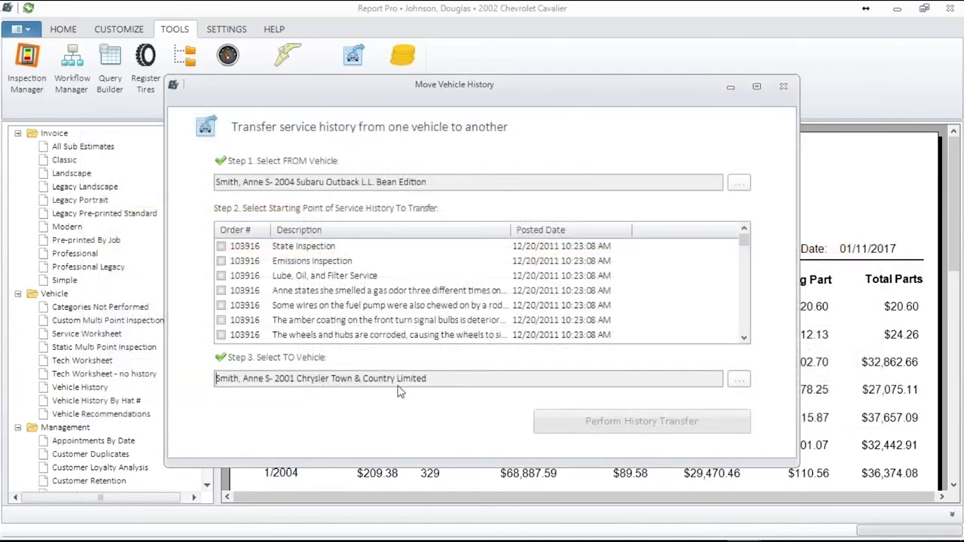
Step: Mark the 12/20/2011 State Inspection line as the transfer's starting point, review the marked history, and close without performing the transfer
{"action": "left_click", "coordinate": [221, 246]}
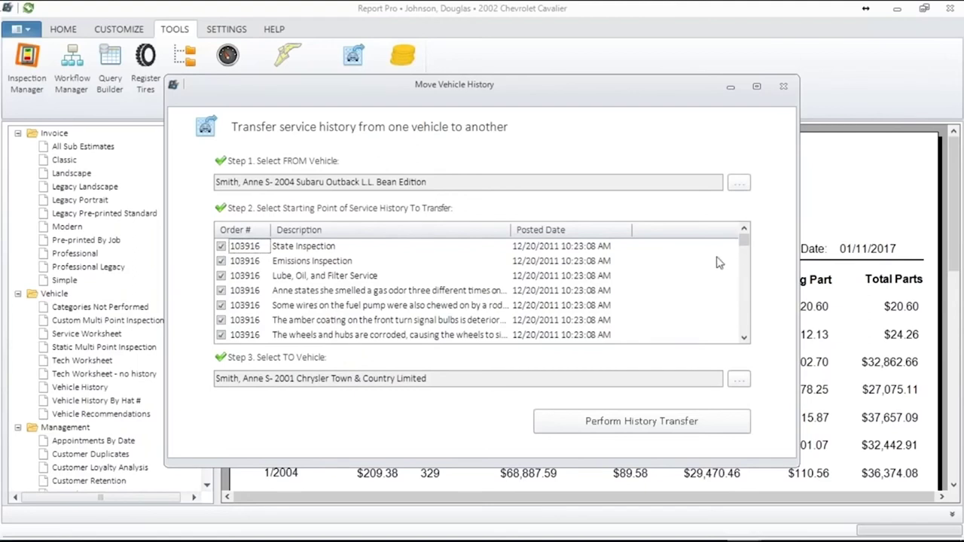
{"action": "left_click_drag", "start_coordinate": [745, 242], "coordinate": [744, 254]}
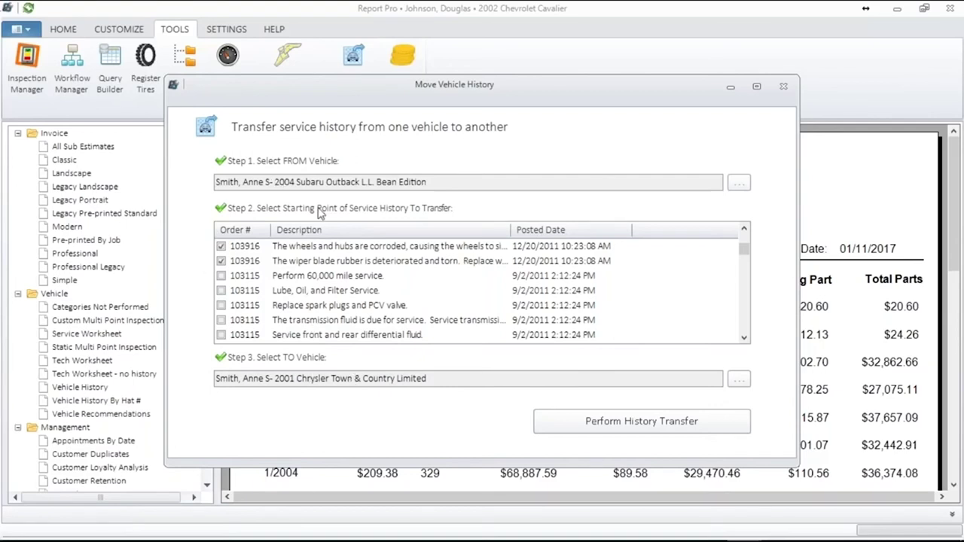
{"action": "left_click", "coordinate": [782, 89]}
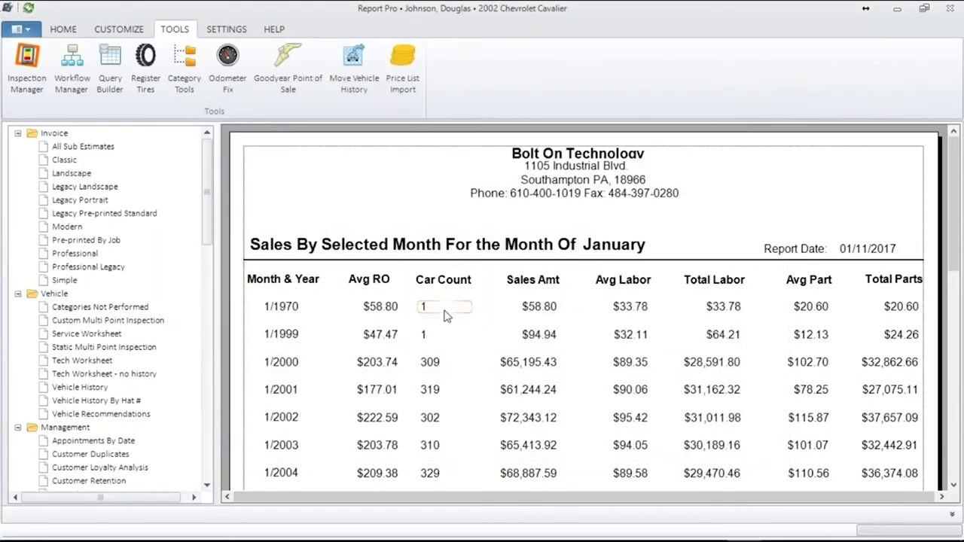
Step: View the Price List Import options and close the utility without selecting a price list
{"action": "left_click", "coordinate": [395, 57]}
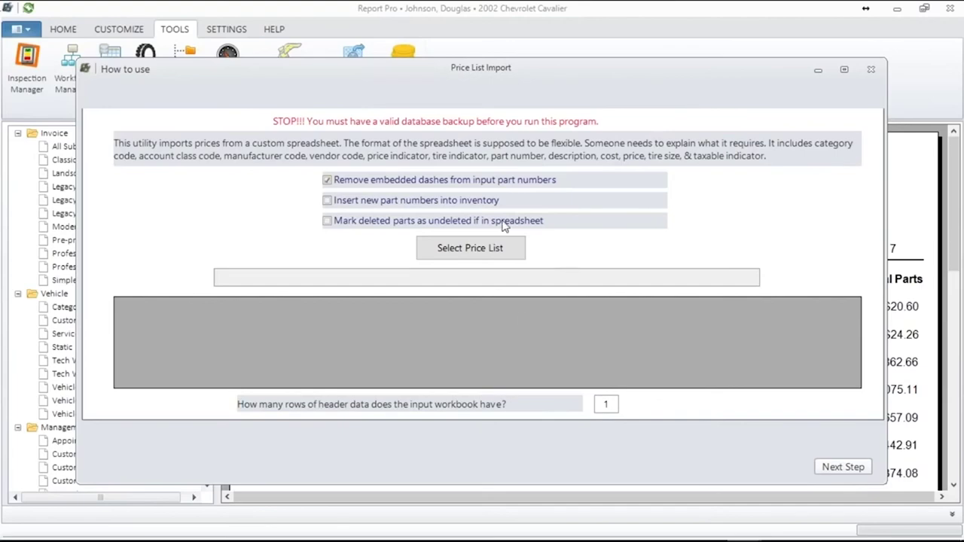
{"action": "left_click", "coordinate": [871, 69]}
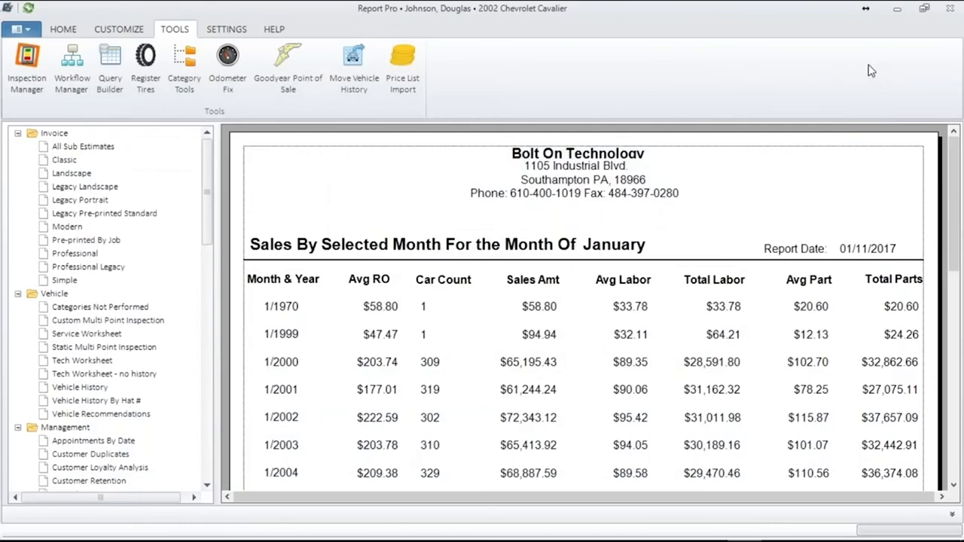
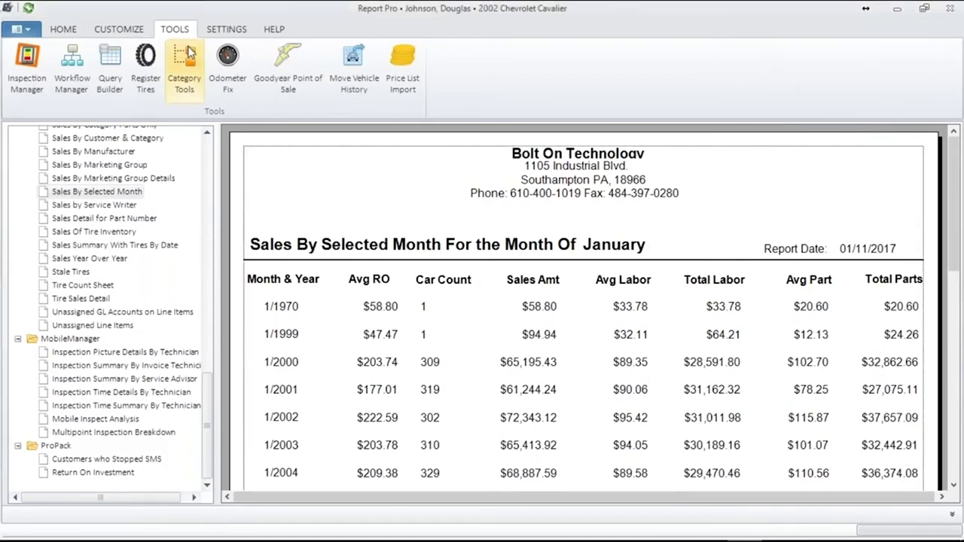
Step: View the report directory and theme choices in the general settings, keep the Light theme, and save and close the settings
{"action": "left_click", "coordinate": [223, 30]}
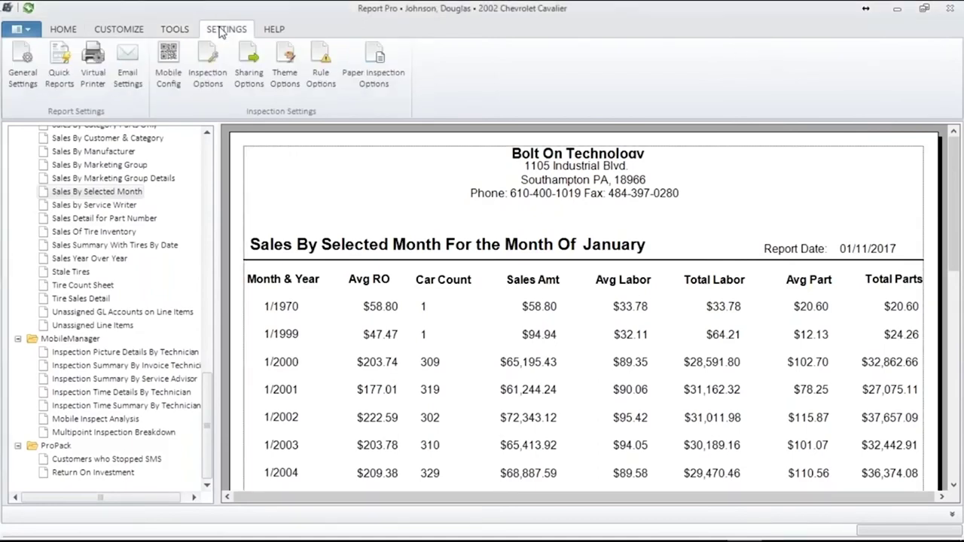
{"action": "left_click", "coordinate": [29, 73]}
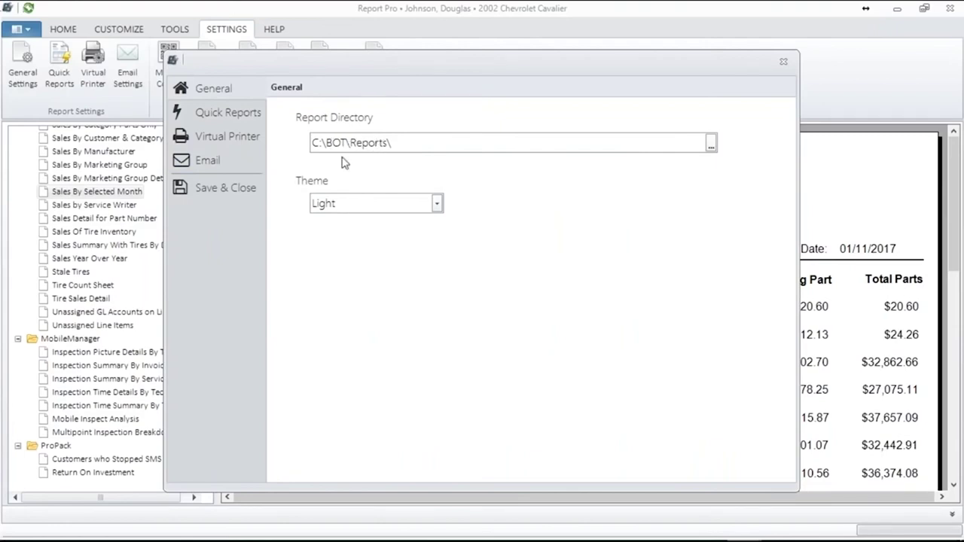
{"action": "left_click", "coordinate": [437, 203]}
{"action": "left_click", "coordinate": [401, 255]}
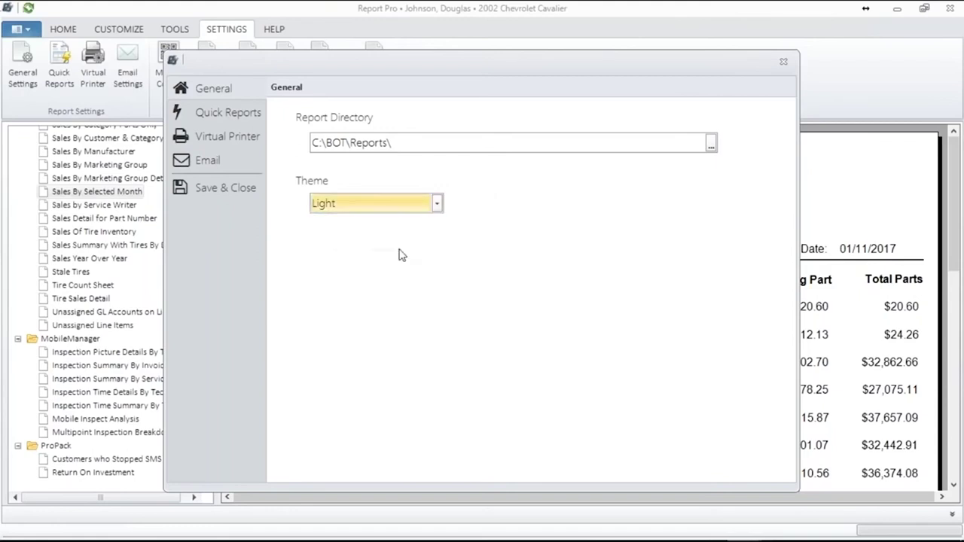
{"action": "left_click", "coordinate": [220, 187]}
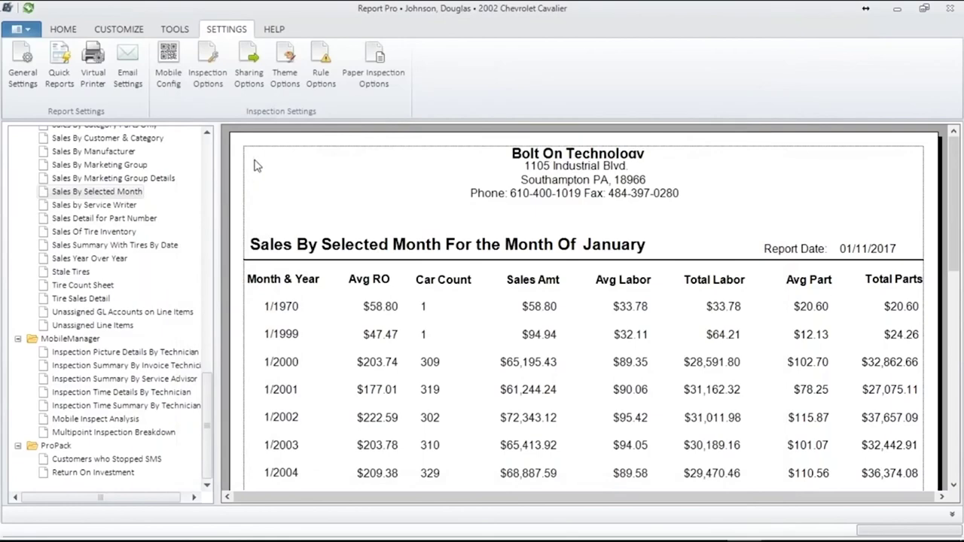
Step: Try the Dark theme in the general settings and switch the theme back to Light
{"action": "left_click", "coordinate": [28, 81]}
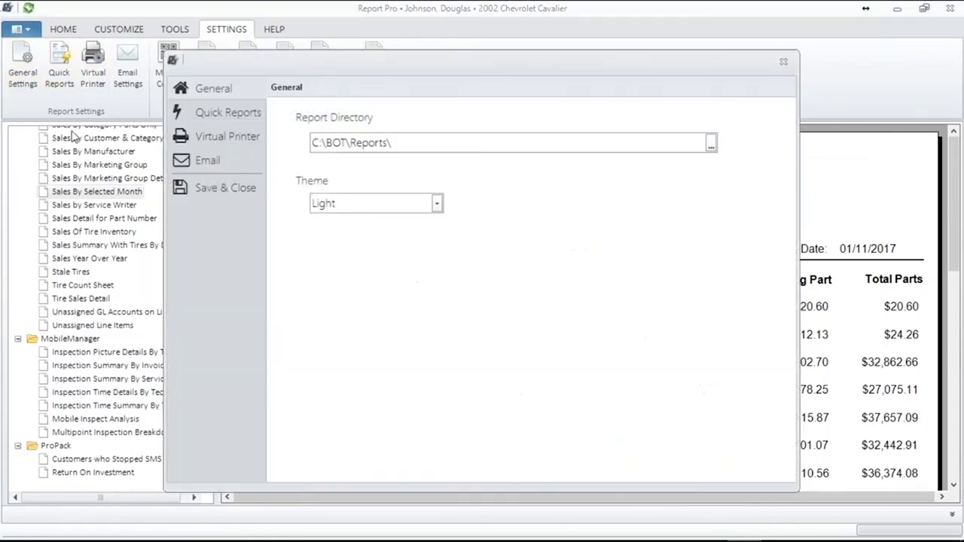
{"action": "left_click", "coordinate": [435, 205]}
{"action": "left_click", "coordinate": [418, 239]}
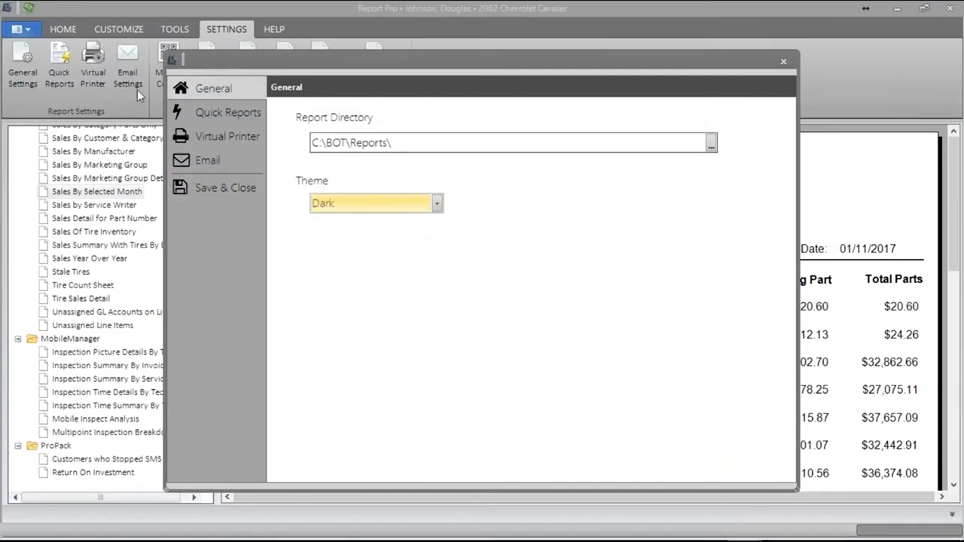
{"action": "left_click", "coordinate": [438, 205]}
{"action": "left_click", "coordinate": [407, 226]}
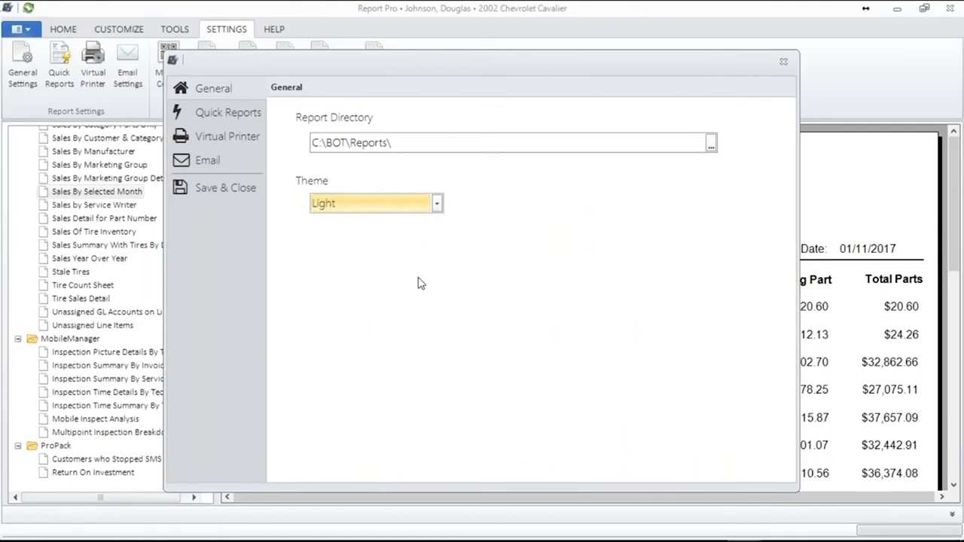
Step: In the Quick Reports settings, choose Main Printer for the quick invoice and go over its copies and print collation options
{"action": "left_click", "coordinate": [237, 117]}
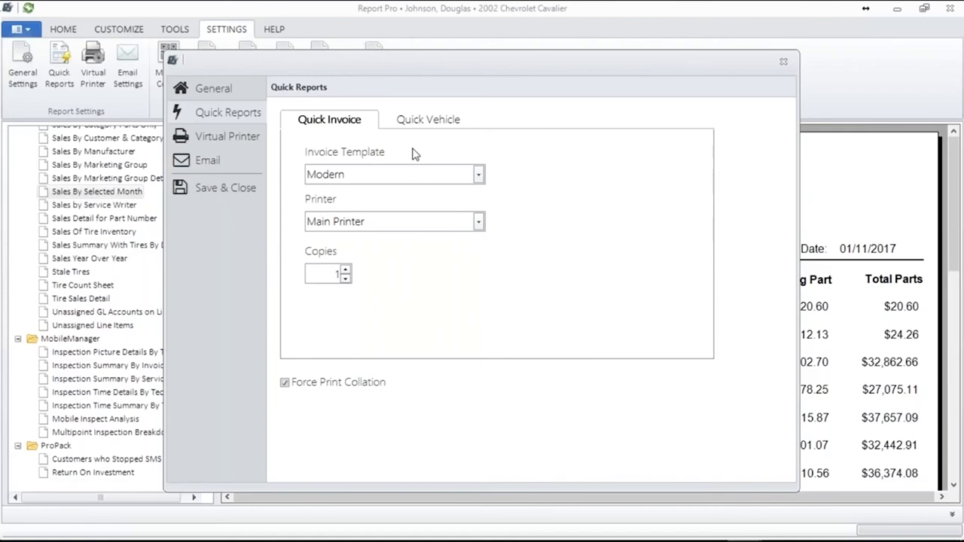
{"action": "left_click", "coordinate": [478, 223]}
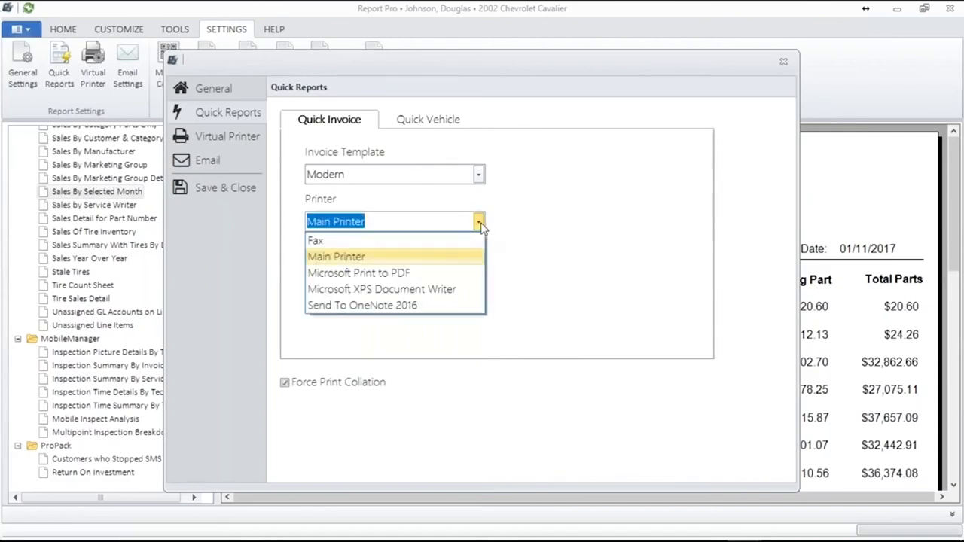
{"action": "left_click", "coordinate": [458, 257]}
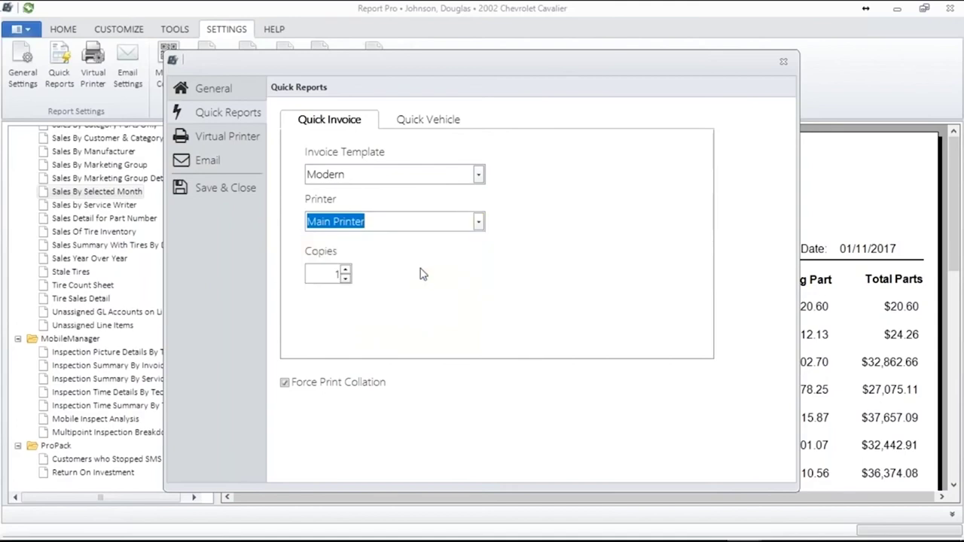
{"action": "left_click", "coordinate": [346, 278]}
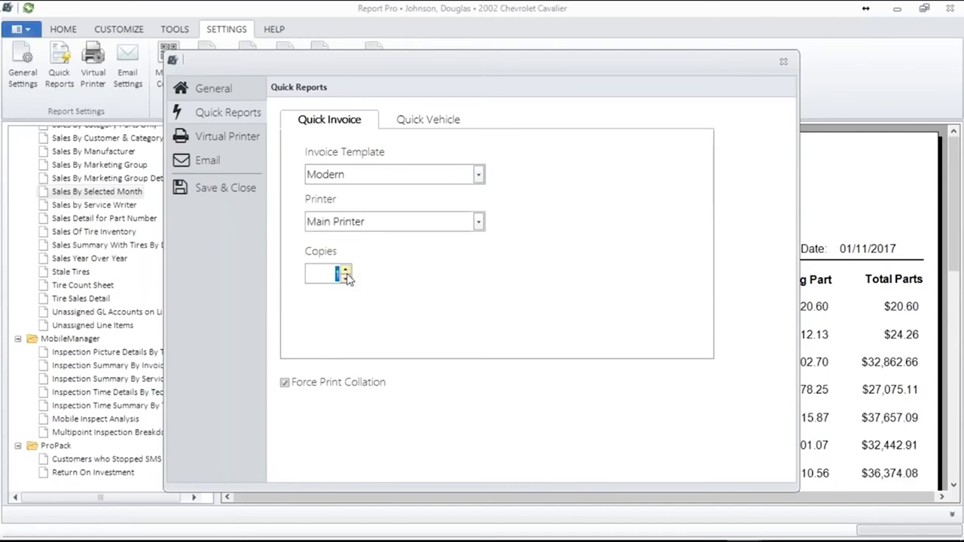
{"action": "left_click", "coordinate": [345, 270]}
{"action": "left_click", "coordinate": [279, 382]}
Step: In the Quick Vehicle report settings, choose Tech Worksheet for Vehicle Template 1
{"action": "left_click", "coordinate": [422, 124]}
{"action": "left_click", "coordinate": [404, 177]}
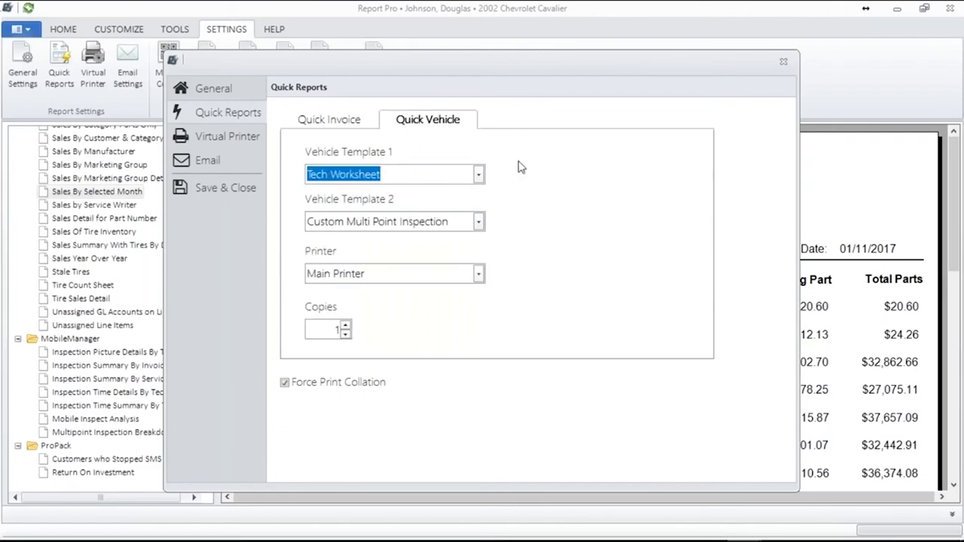
{"action": "left_click", "coordinate": [478, 174]}
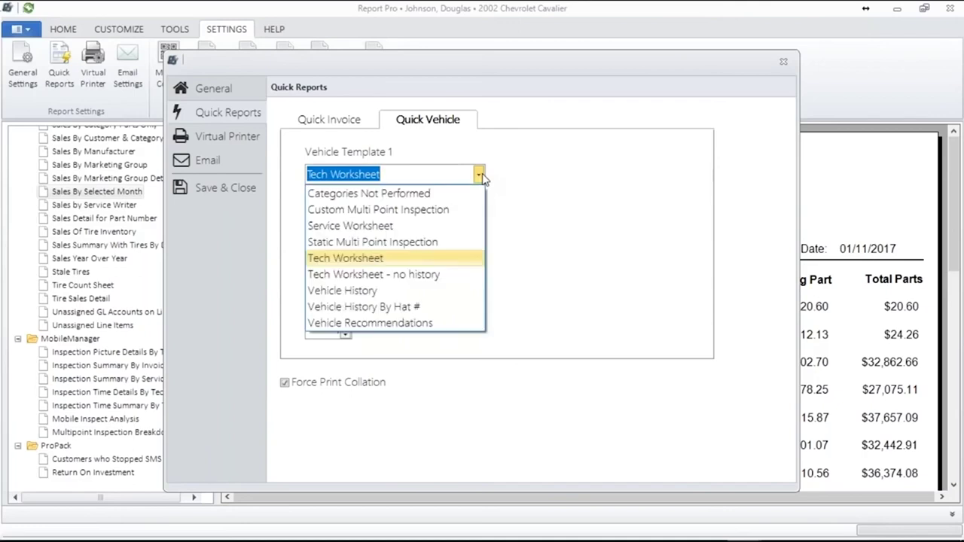
{"action": "left_click", "coordinate": [430, 259]}
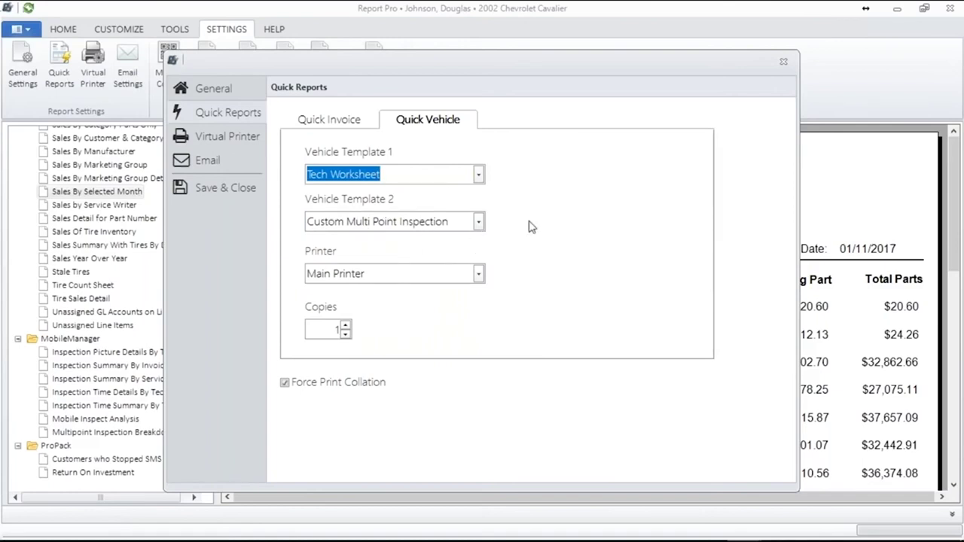
Step: Go over the template choices for Vehicle Template 2 and clear its selection, leaving the field blank
{"action": "left_click", "coordinate": [479, 222]}
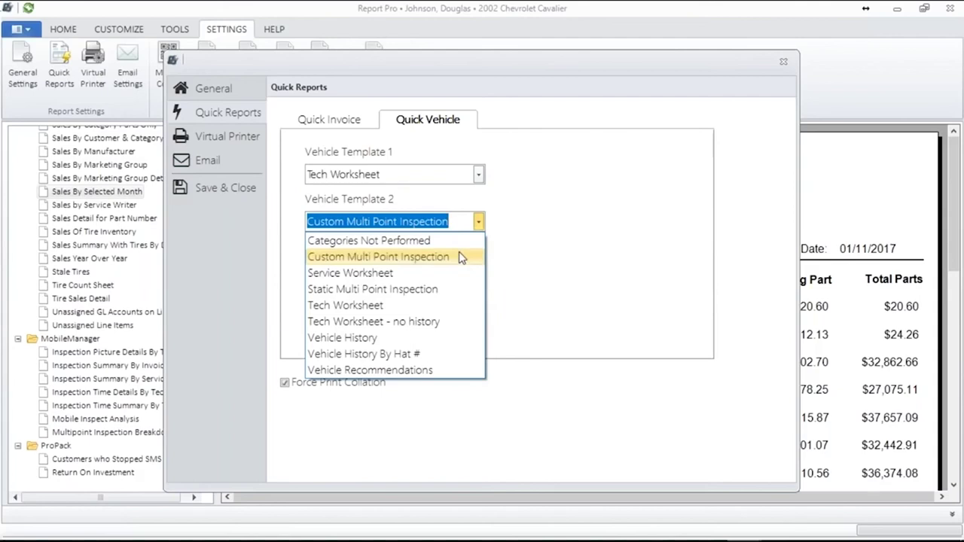
{"action": "left_click", "coordinate": [462, 257]}
{"action": "left_click", "coordinate": [478, 220]}
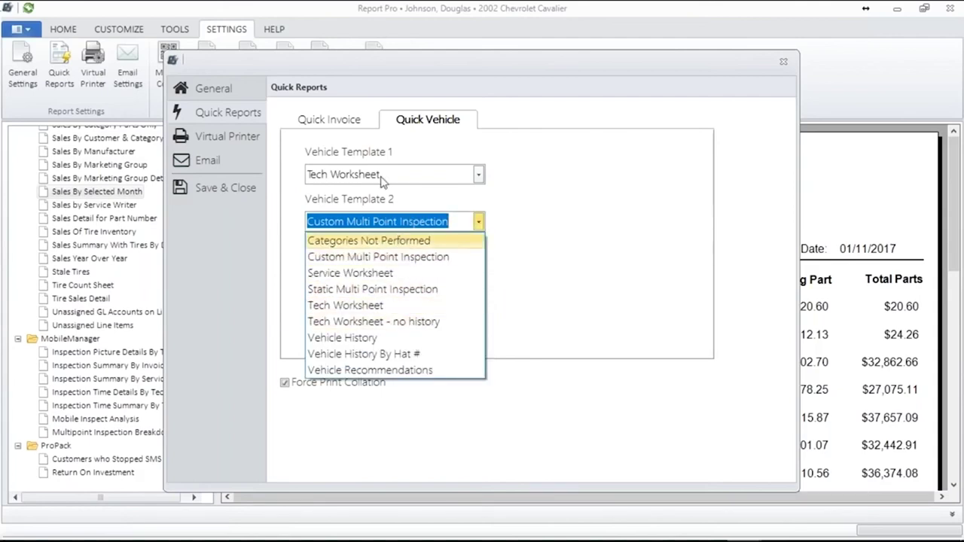
{"action": "left_click", "coordinate": [464, 219]}
{"action": "key", "text": "BackSpace"}
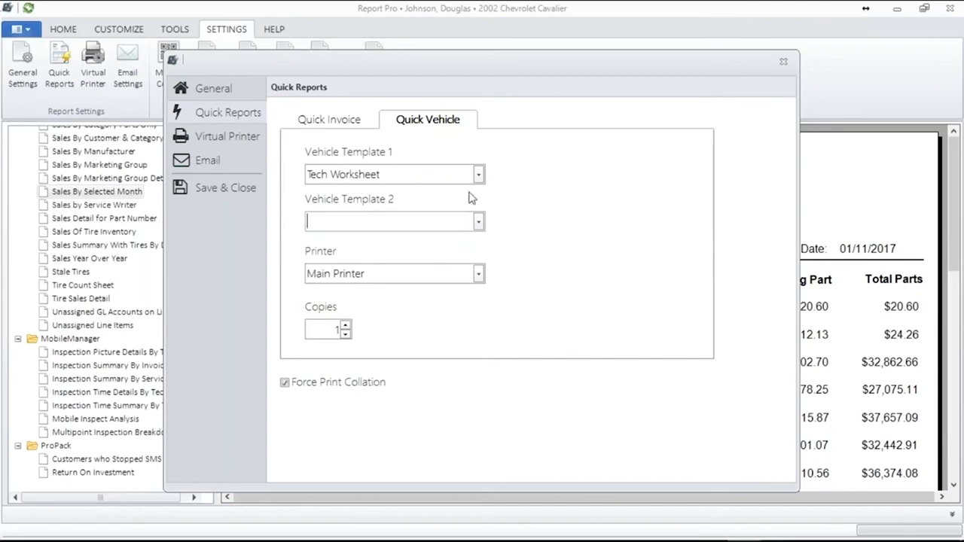
Step: View the virtual printer and email settings, and save and close the report settings
{"action": "left_click", "coordinate": [220, 136]}
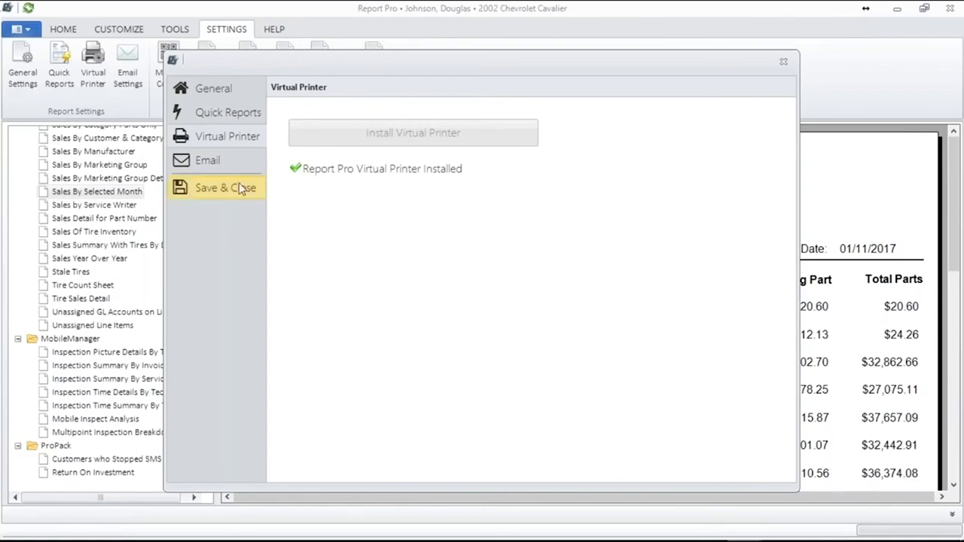
{"action": "left_click", "coordinate": [212, 159]}
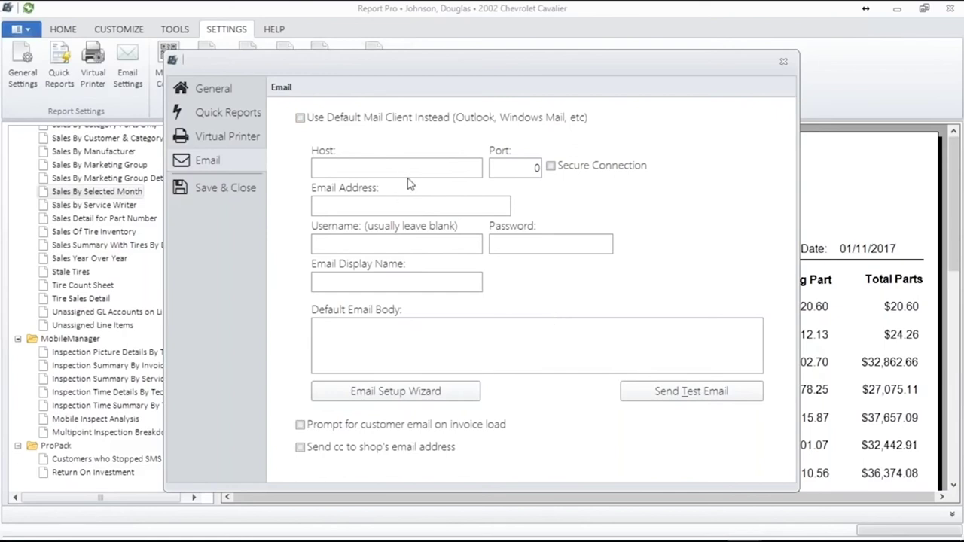
{"action": "left_click", "coordinate": [216, 186]}
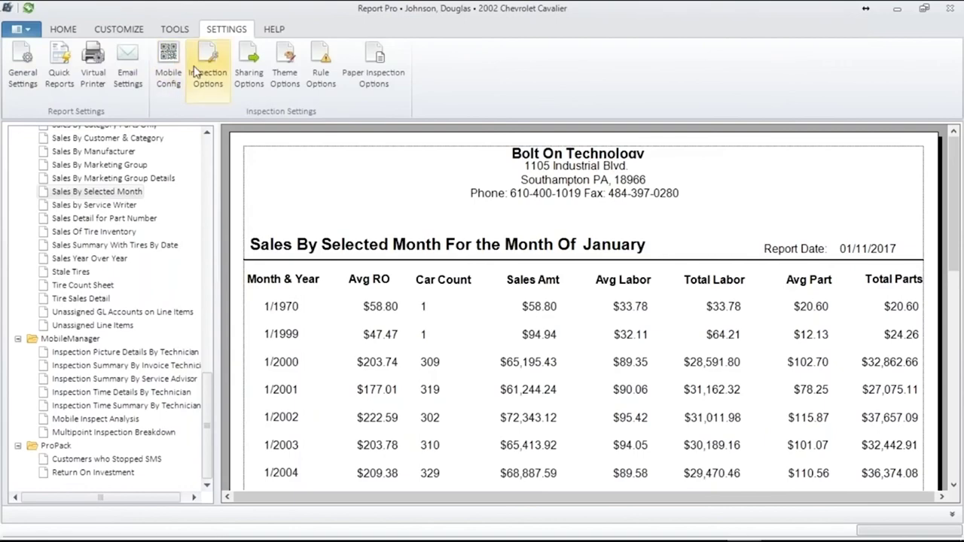
Step: View the Mobile Config connection details and computer assignments, and close the window
{"action": "left_click", "coordinate": [173, 59]}
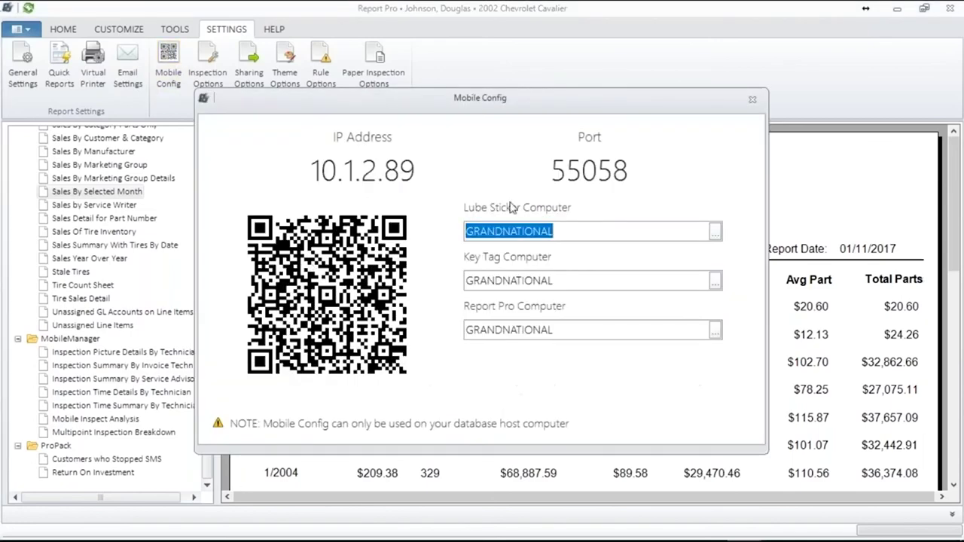
{"action": "left_click", "coordinate": [752, 98]}
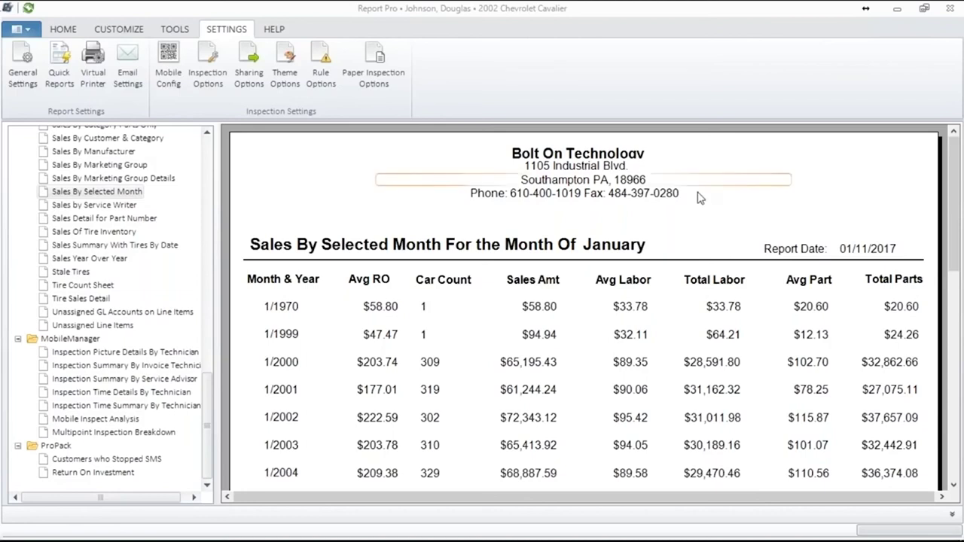
Step: Try to request a report from the help tools, and close the email settings without entering credentials
{"action": "left_click", "coordinate": [277, 32]}
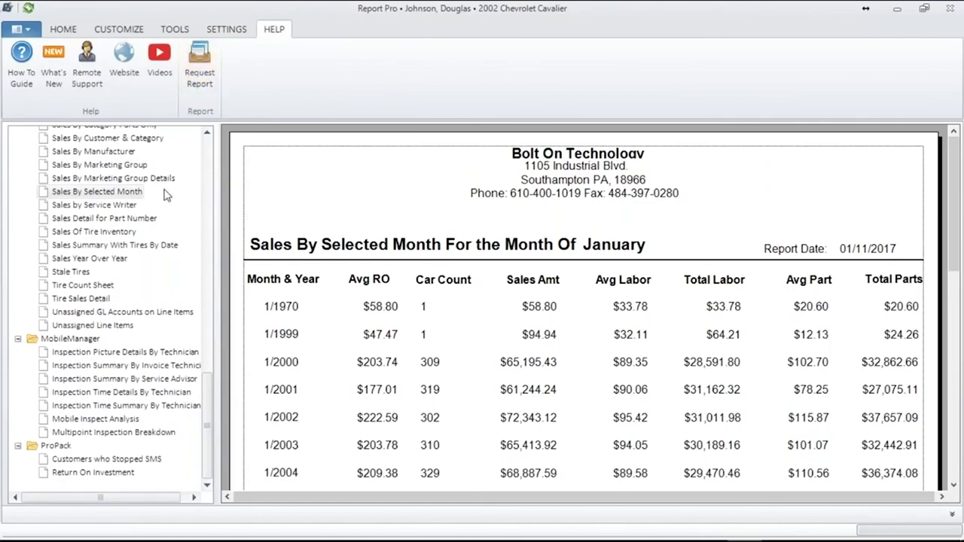
{"action": "left_click_drag", "start_coordinate": [204, 411], "coordinate": [130, 519]}
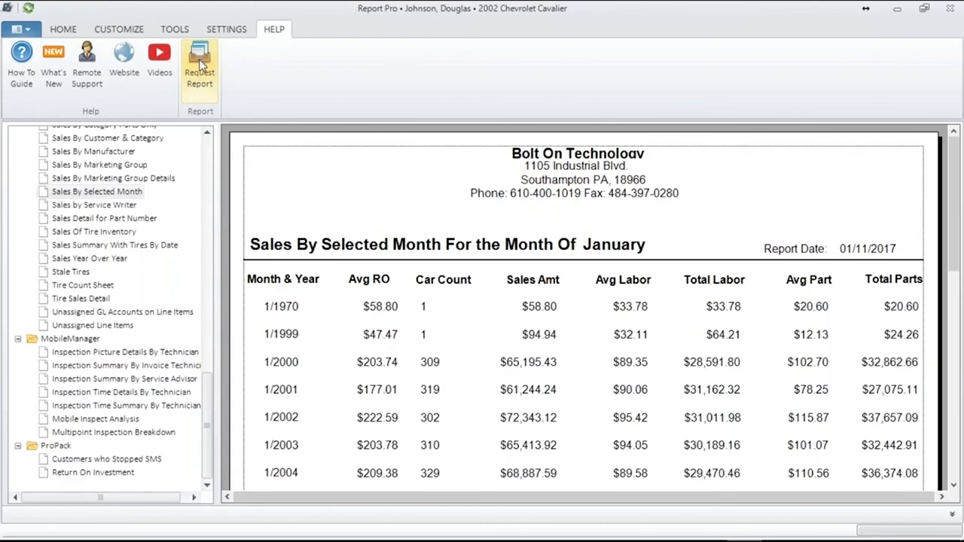
{"action": "left_click", "coordinate": [197, 66]}
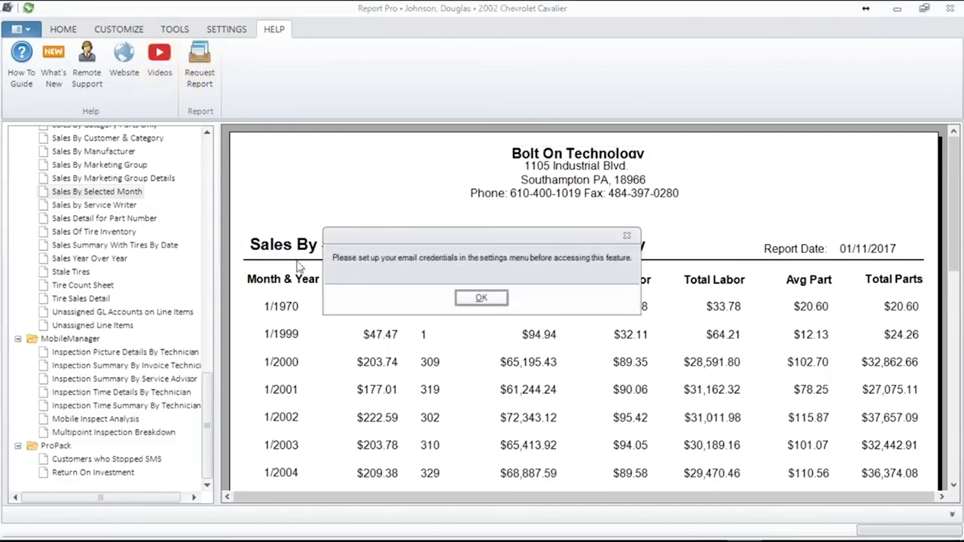
{"action": "left_click", "coordinate": [474, 299]}
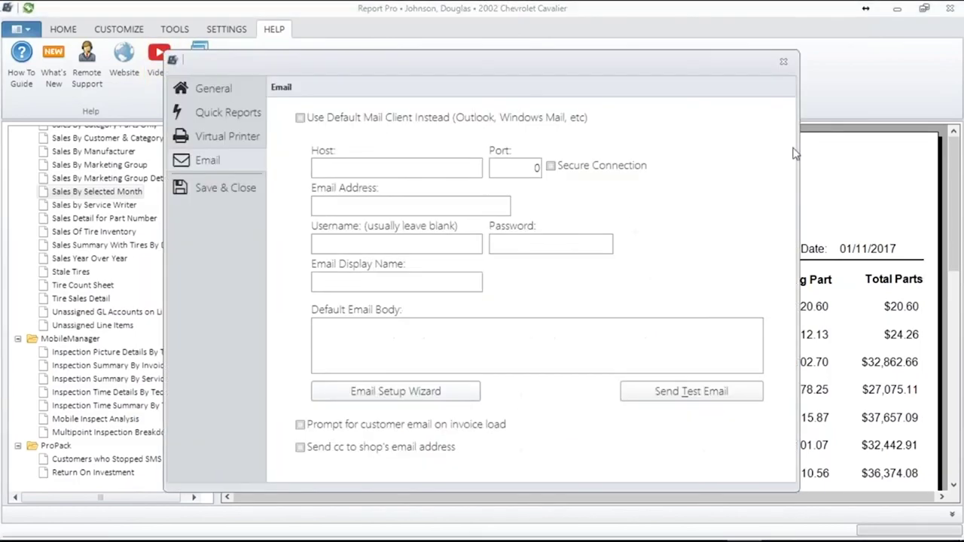
{"action": "left_click", "coordinate": [783, 62]}
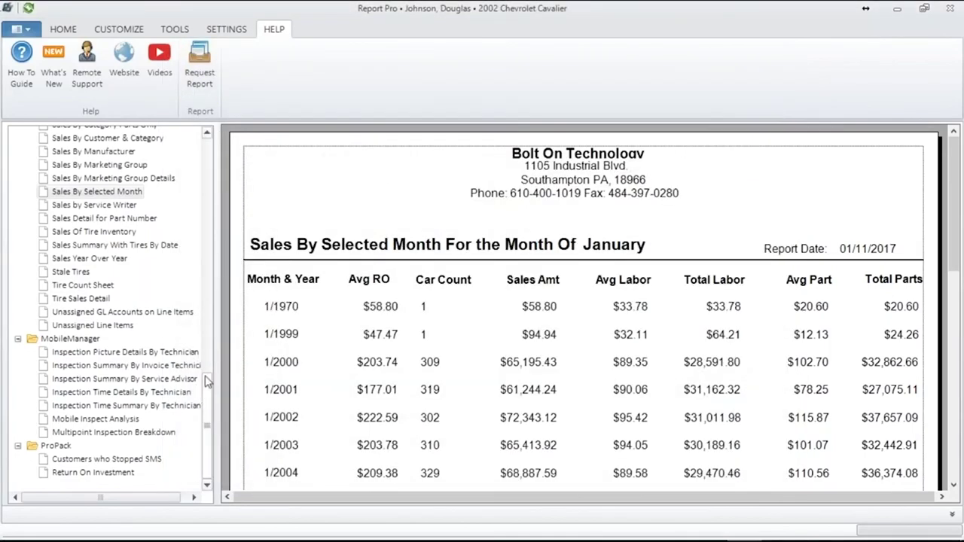
Step: View the How To Guide articles on abbreviating customer info and the Goodyear custom commissions report, and minimize the browser
{"action": "scroll", "coordinate": [217, 325], "scroll_direction": "up", "scroll_amount": 8}
{"action": "scroll", "coordinate": [226, 299], "scroll_direction": "down", "scroll_amount": 6}
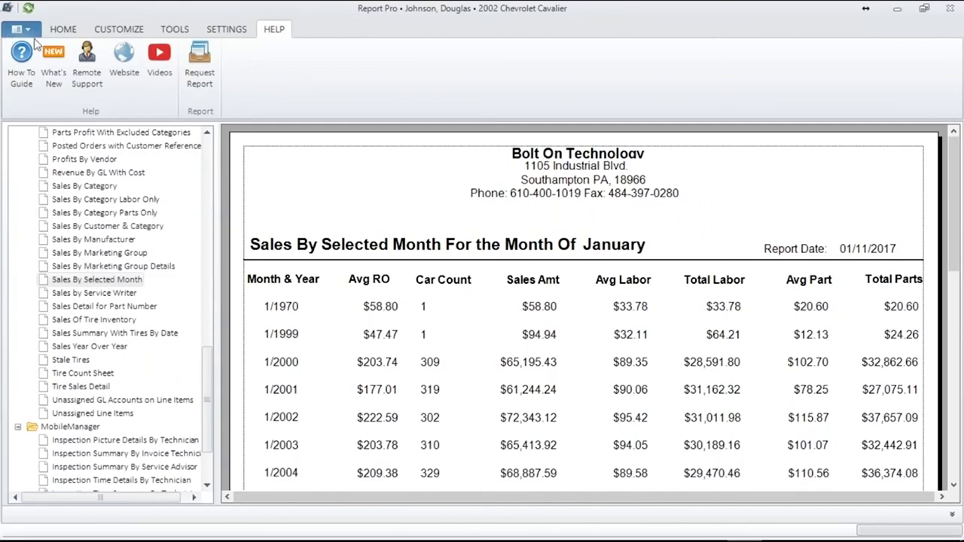
{"action": "left_click", "coordinate": [16, 61]}
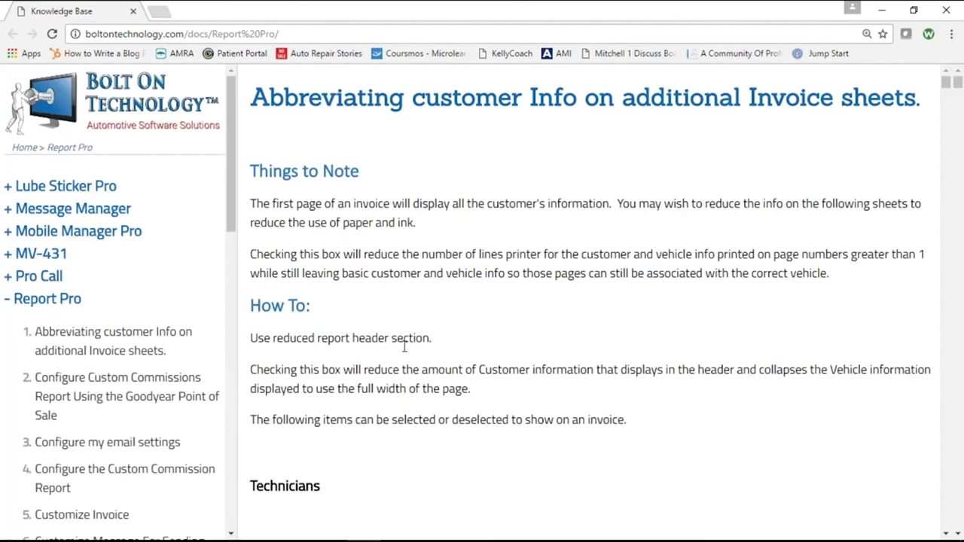
{"action": "scroll", "coordinate": [959, 310], "scroll_direction": "down", "scroll_amount": 3}
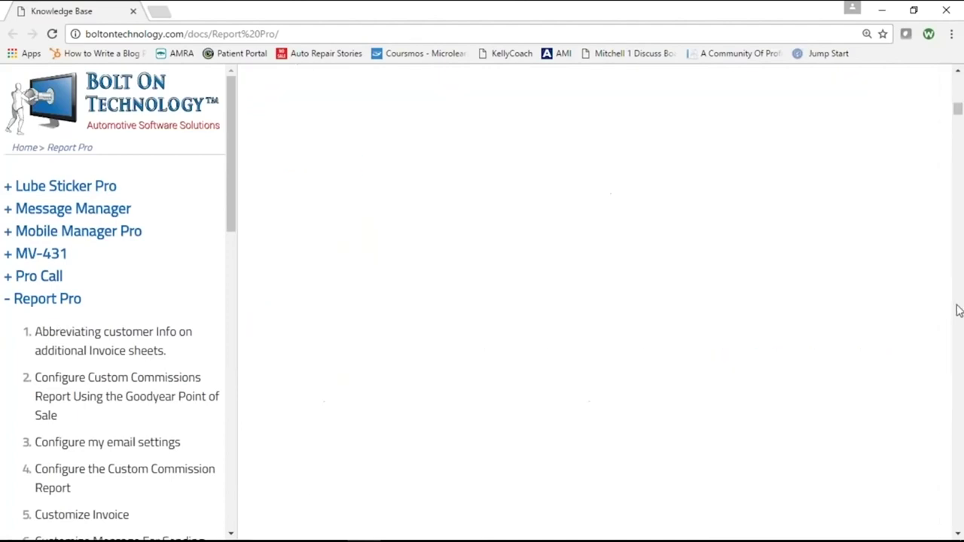
{"action": "left_click", "coordinate": [143, 333]}
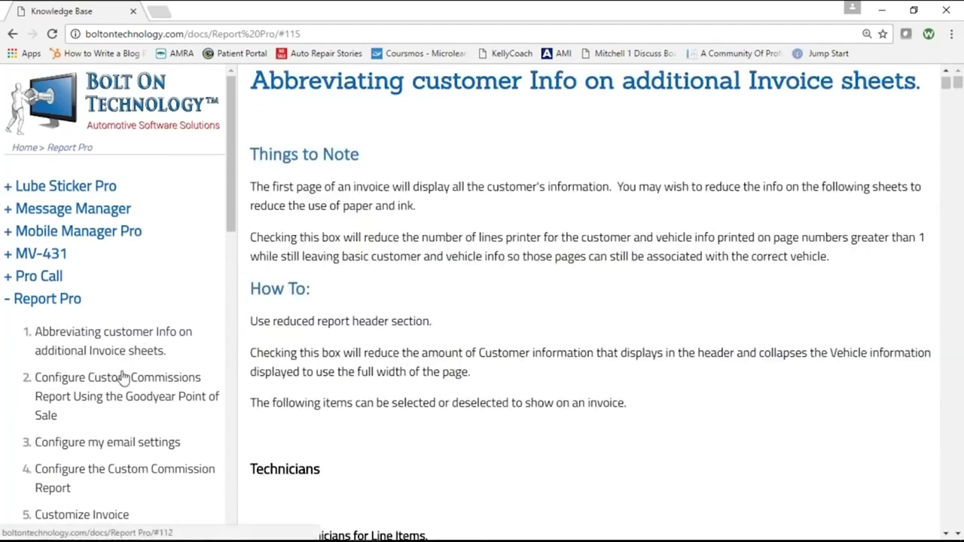
{"action": "left_click", "coordinate": [125, 376]}
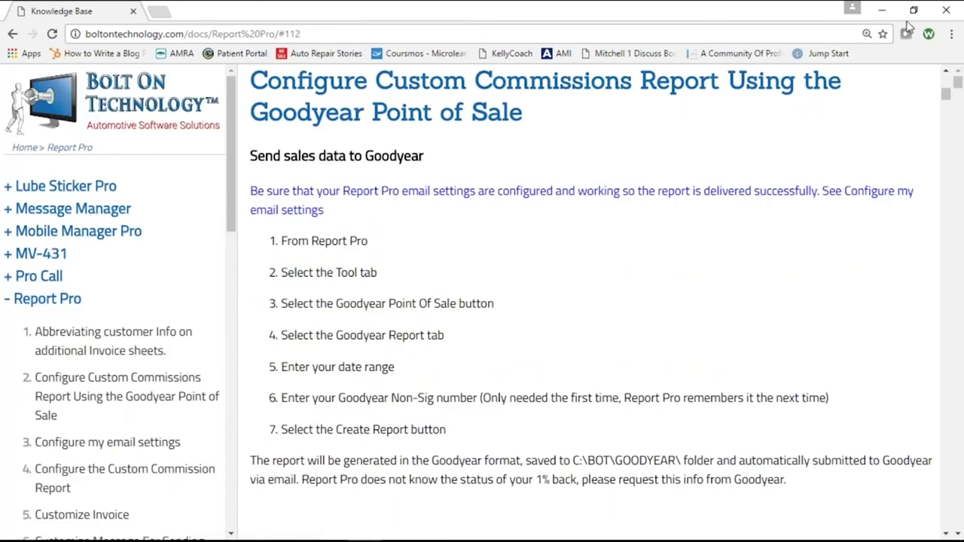
{"action": "left_click", "coordinate": [883, 10]}
Step: Look through the What's New release notes, down to the older releases, and close them
{"action": "left_click", "coordinate": [59, 70]}
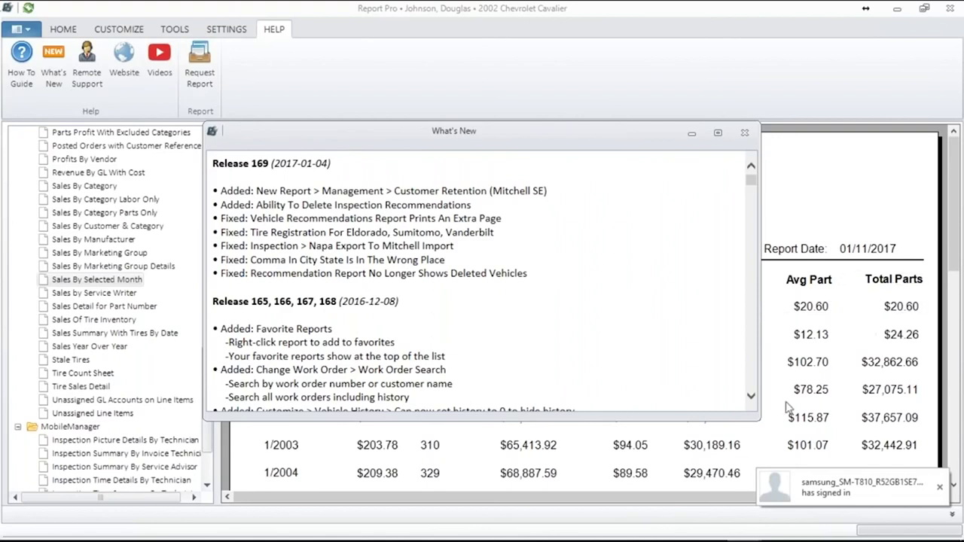
{"action": "left_click", "coordinate": [753, 400]}
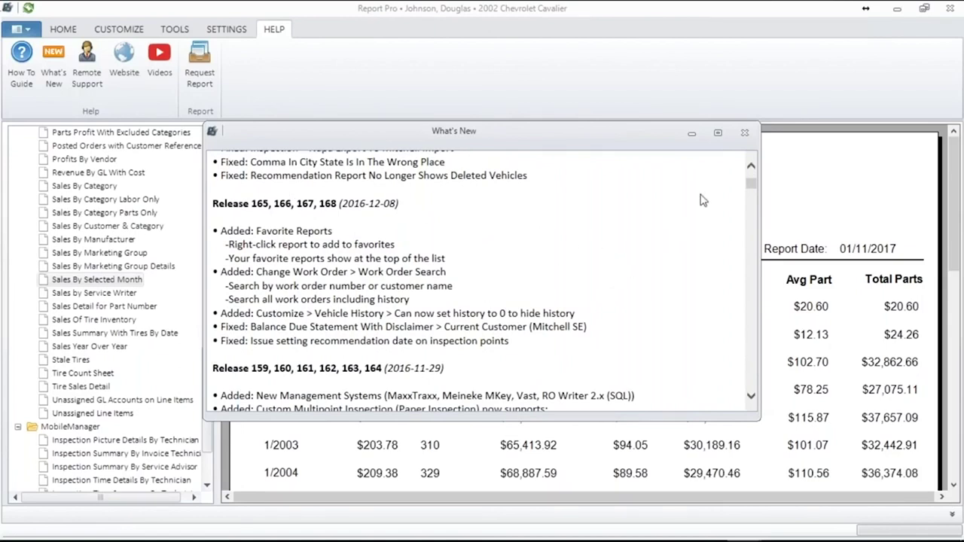
{"action": "left_click", "coordinate": [745, 133]}
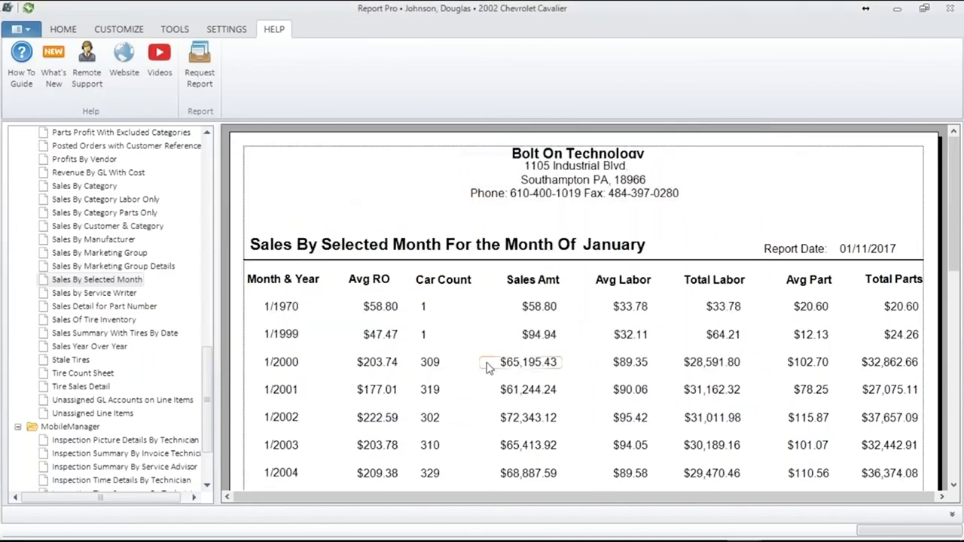
Step: Submit a remote support request described as "doesn't work", close the Rescue applet download page and minimize the browser
{"action": "left_click", "coordinate": [87, 51]}
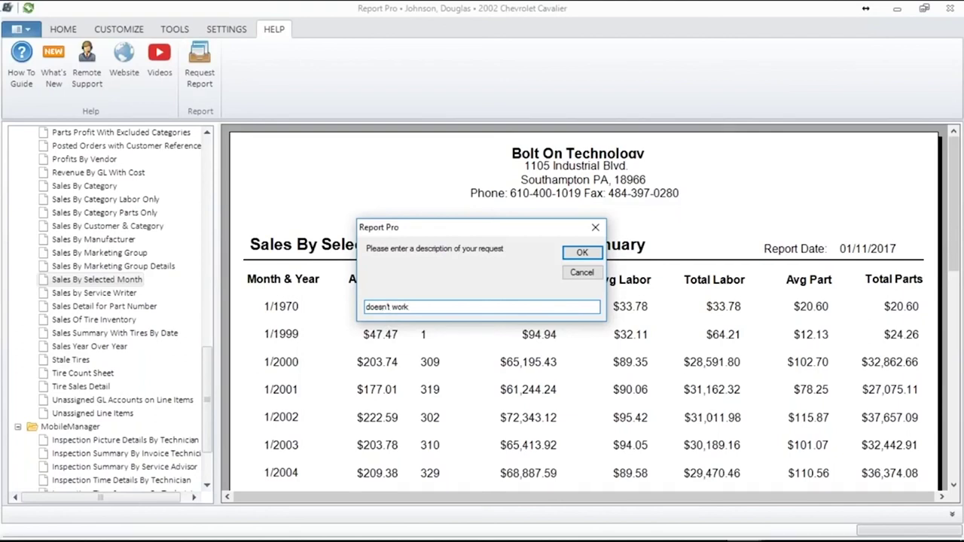
{"action": "left_click", "coordinate": [582, 254]}
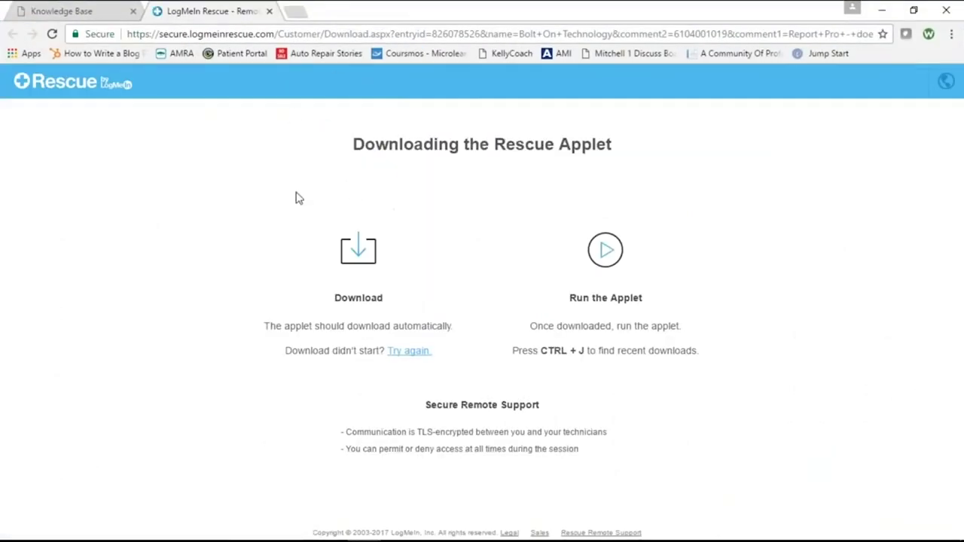
{"action": "left_click", "coordinate": [270, 11]}
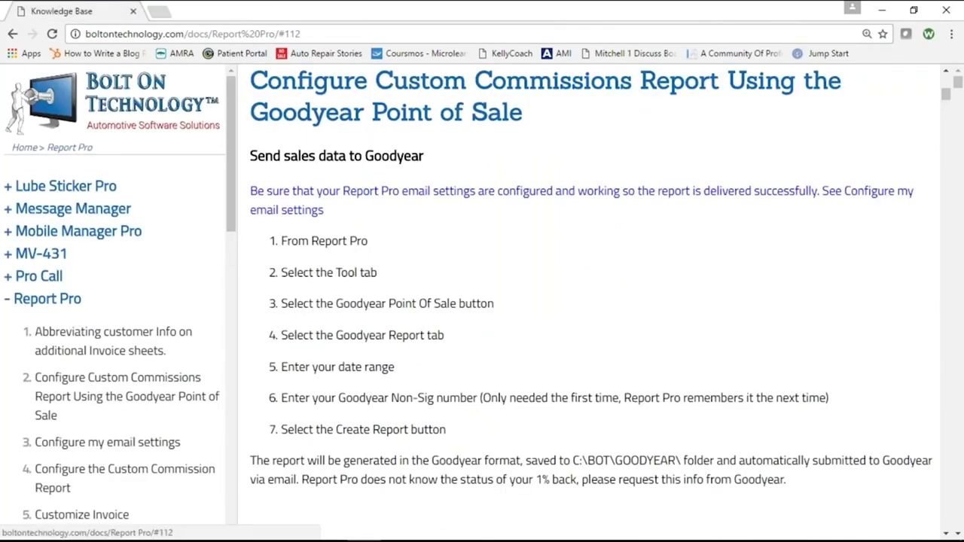
{"action": "left_click", "coordinate": [882, 11]}
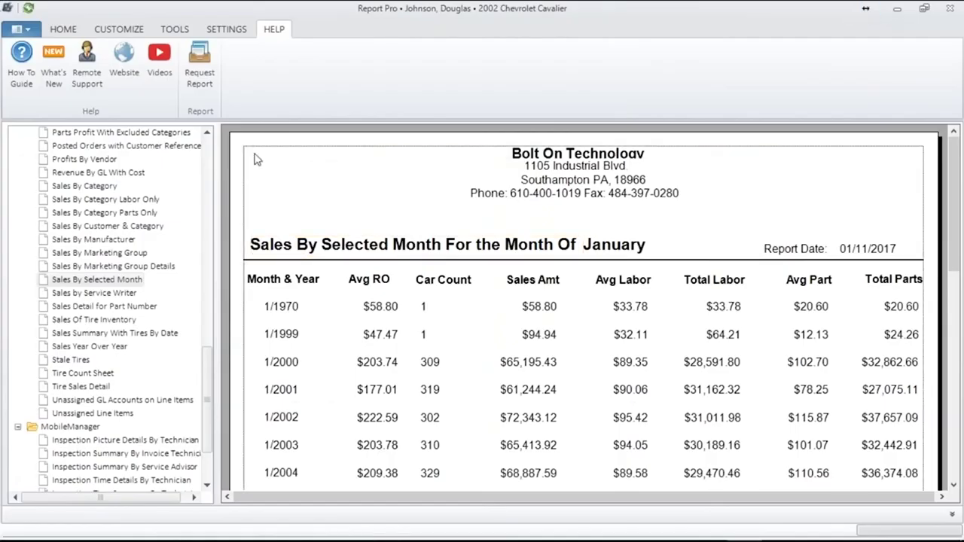
Step: Visit the Bolt On Technology website, look through the bookmarked Jump Start article and close its page
{"action": "left_click", "coordinate": [123, 59]}
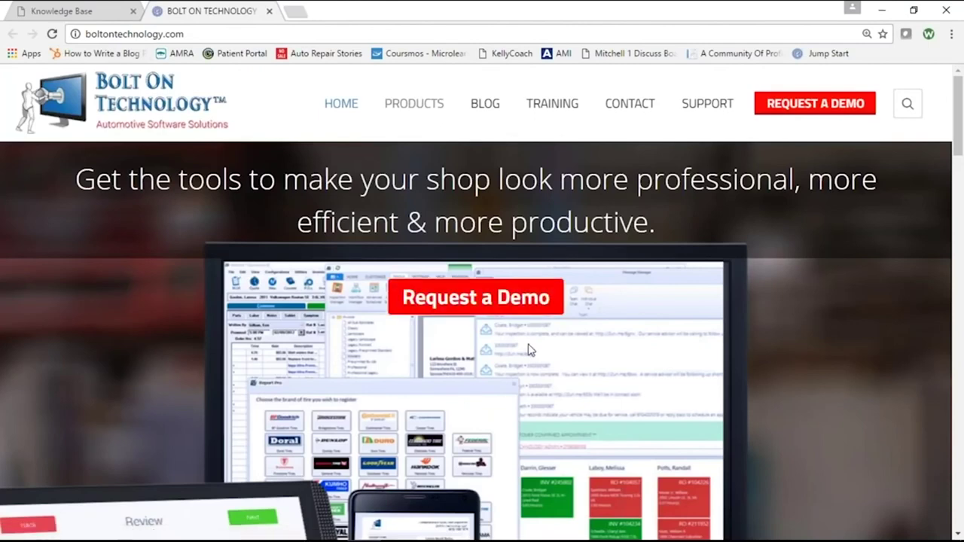
{"action": "left_click", "coordinate": [828, 54]}
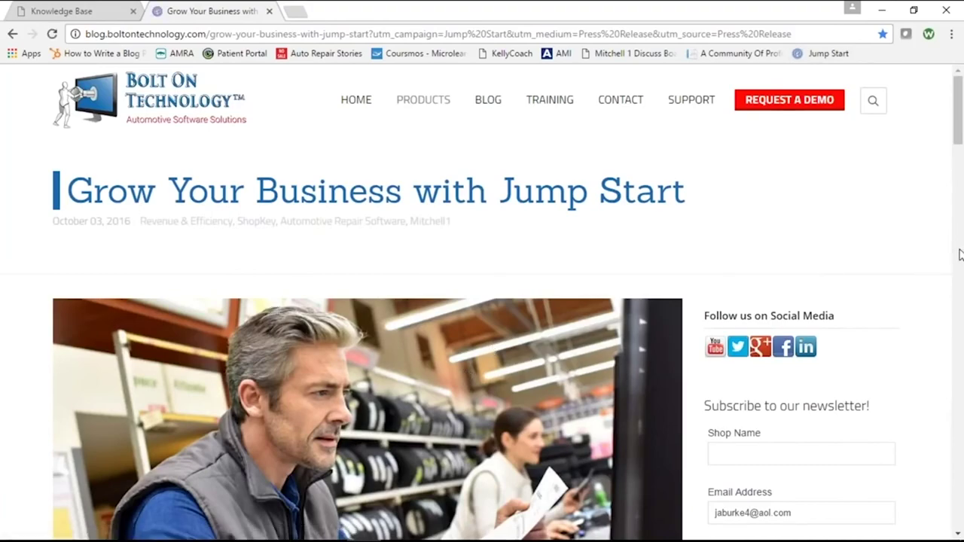
{"action": "scroll", "coordinate": [961, 255], "scroll_direction": "down", "scroll_amount": 10}
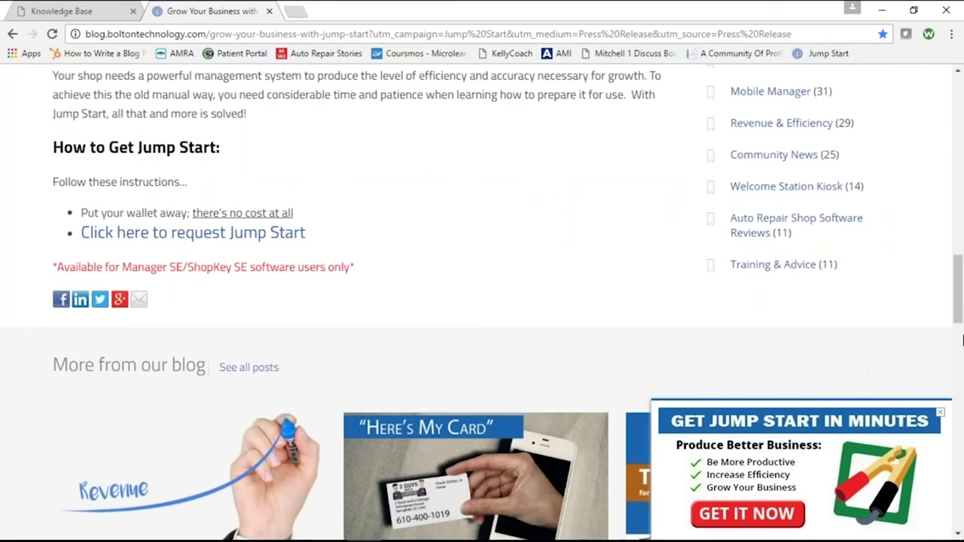
{"action": "scroll", "coordinate": [962, 341], "scroll_direction": "down", "scroll_amount": 5}
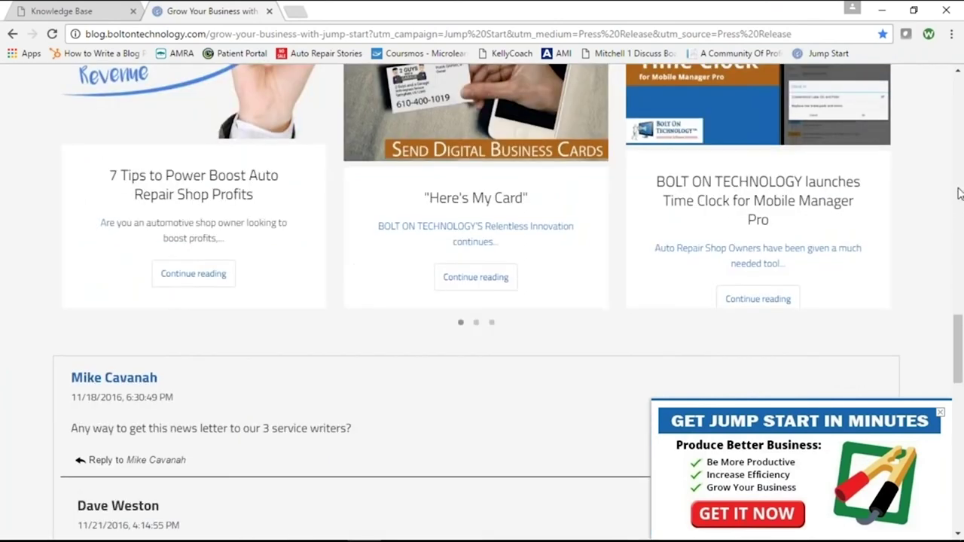
{"action": "scroll", "coordinate": [959, 215], "scroll_direction": "up", "scroll_amount": 10}
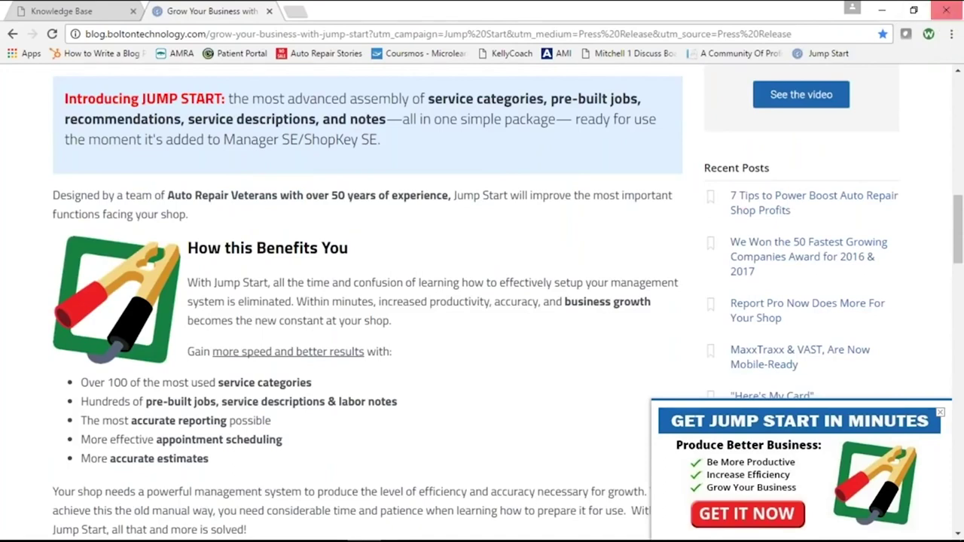
{"action": "left_click_drag", "start_coordinate": [959, 257], "coordinate": [959, 143]}
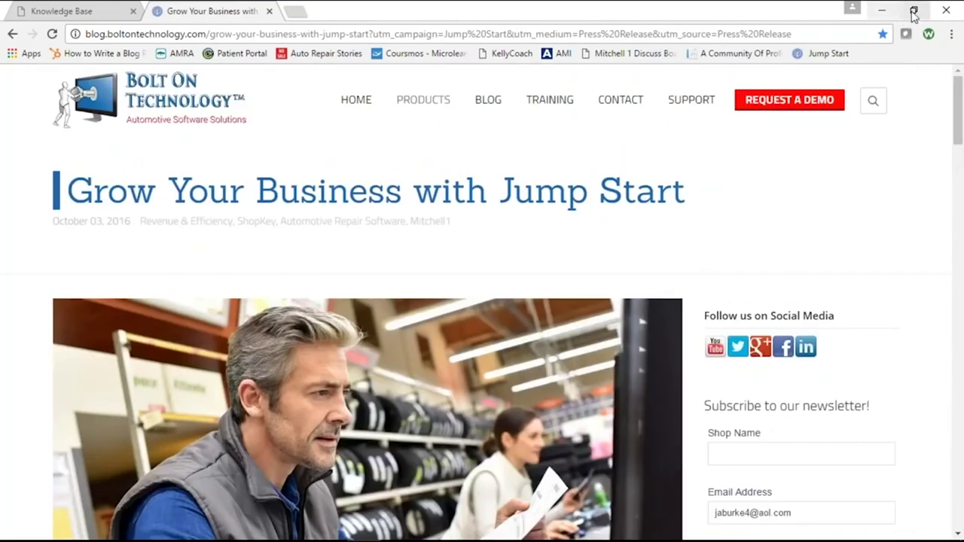
{"action": "left_click", "coordinate": [269, 11]}
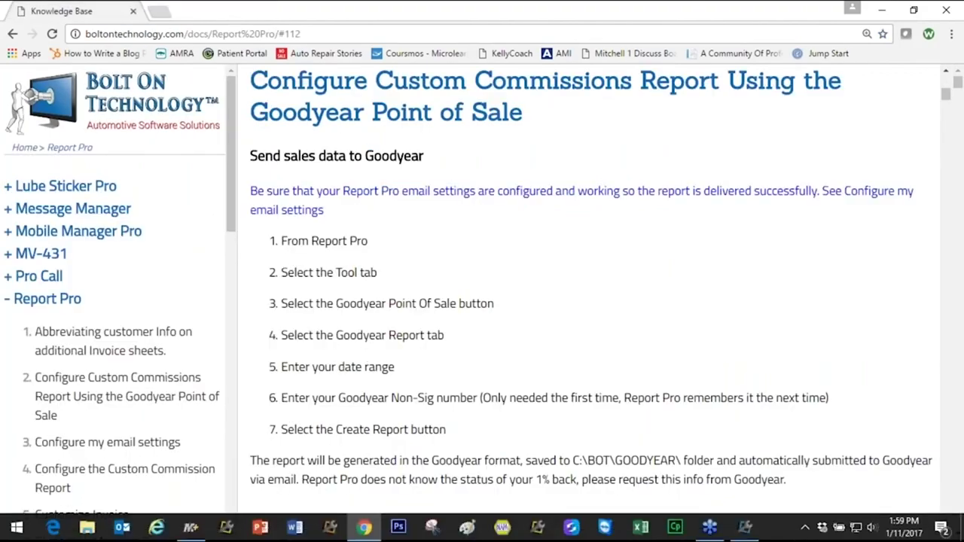
Step: Return to Report Pro, view the BOLT ON University training videos on YouTube, close their page and minimize the browser
{"action": "key", "text": "alt+Tab"}
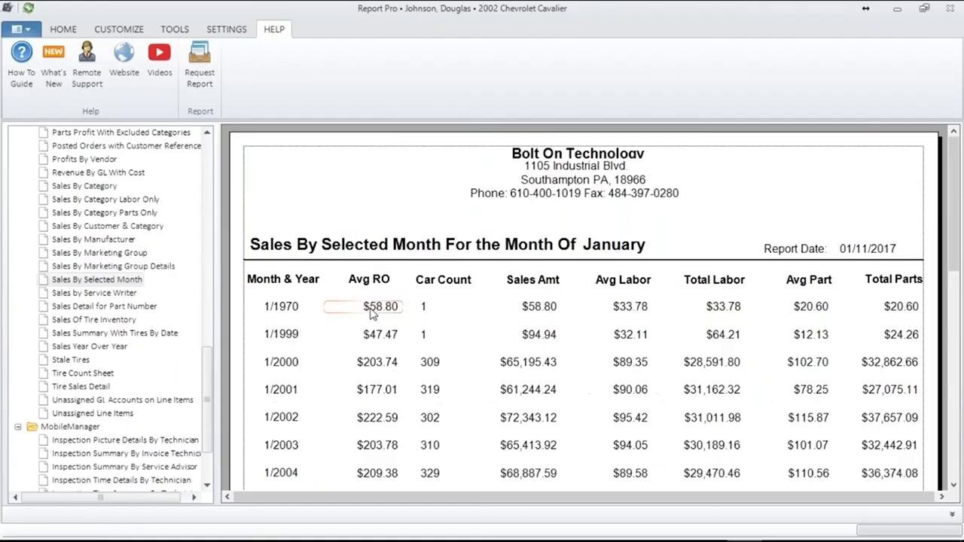
{"action": "left_click", "coordinate": [158, 60]}
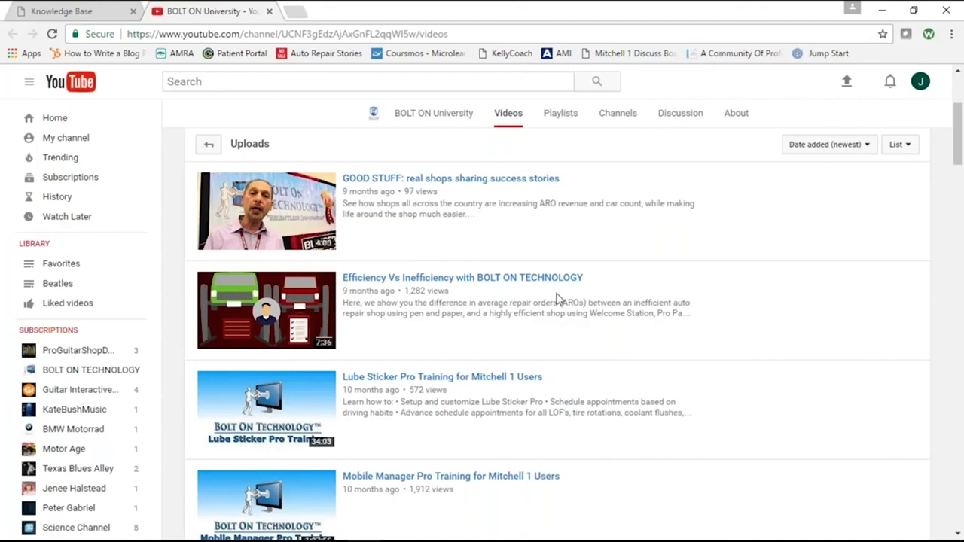
{"action": "left_click", "coordinate": [269, 13]}
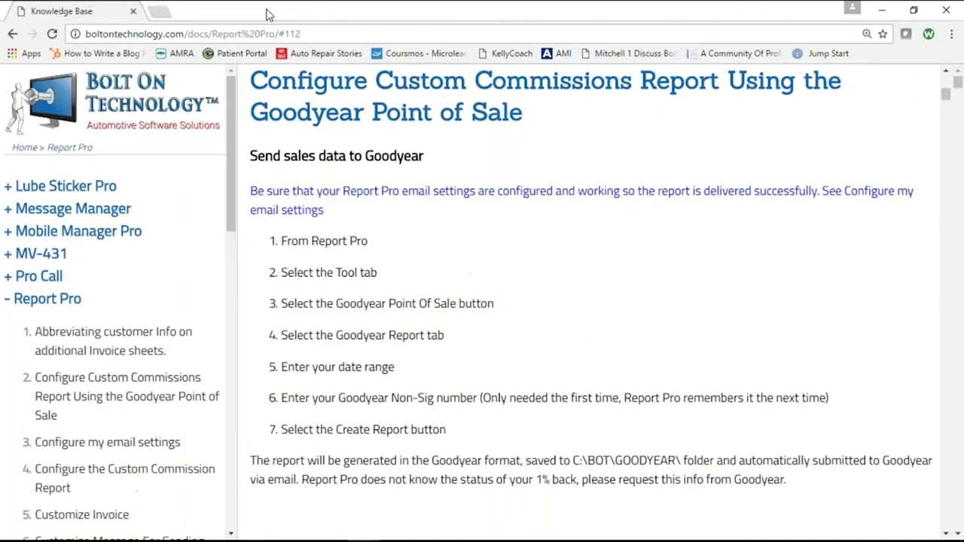
{"action": "left_click", "coordinate": [880, 9]}
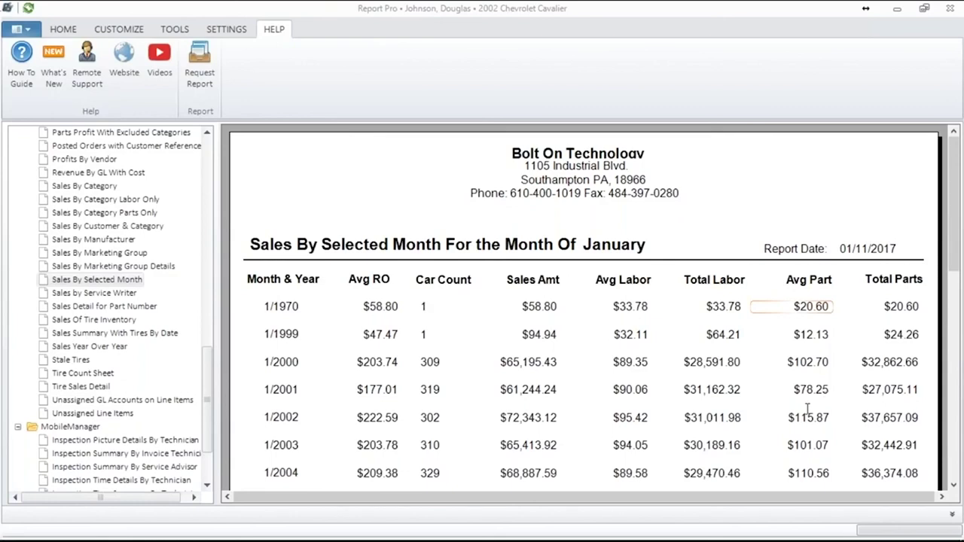
Step: Switch to the Outlook calendar to check February 2017, dismiss the webinar reminder and close Outlook
{"action": "mouse_move", "coordinate": [361, 538]}
{"action": "left_click", "coordinate": [188, 529]}
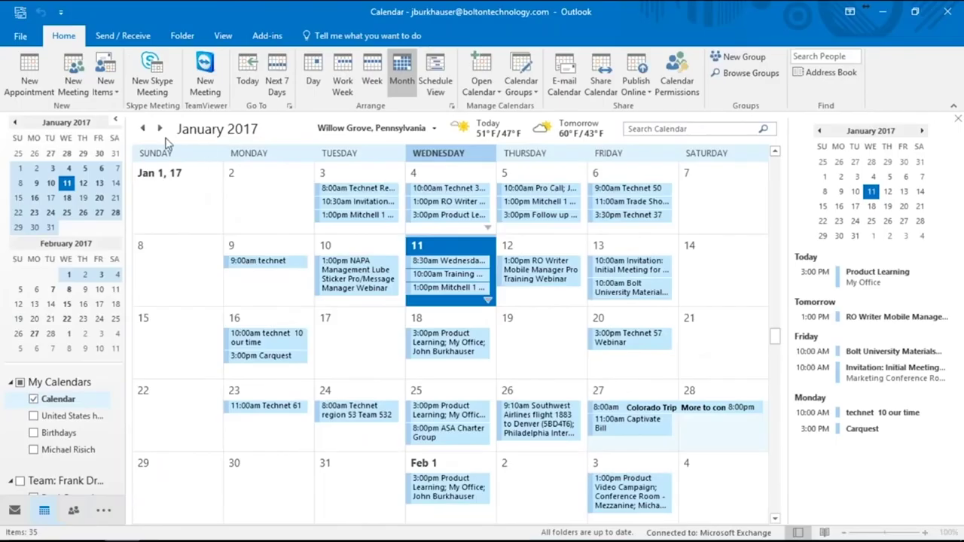
{"action": "left_click", "coordinate": [159, 129]}
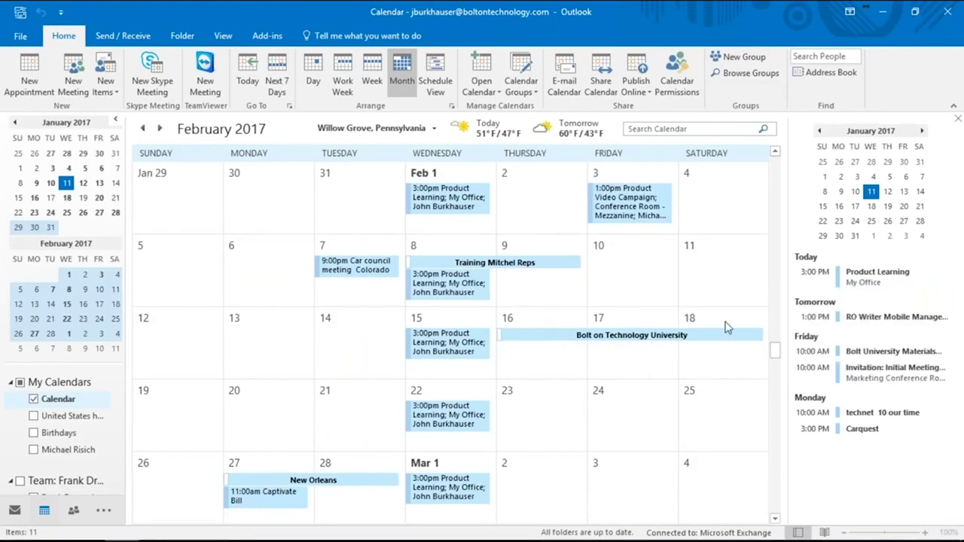
{"action": "mouse_move", "coordinate": [726, 337]}
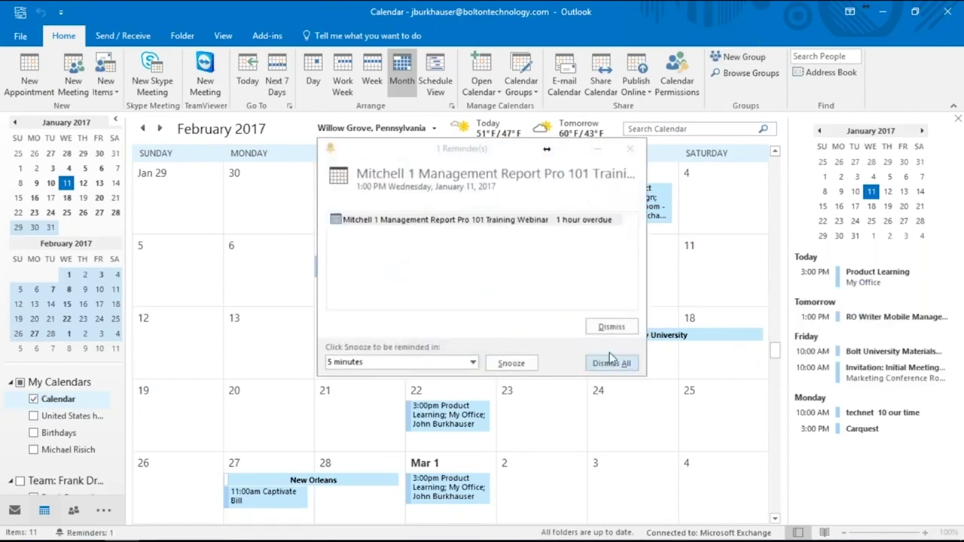
{"action": "left_click", "coordinate": [611, 329]}
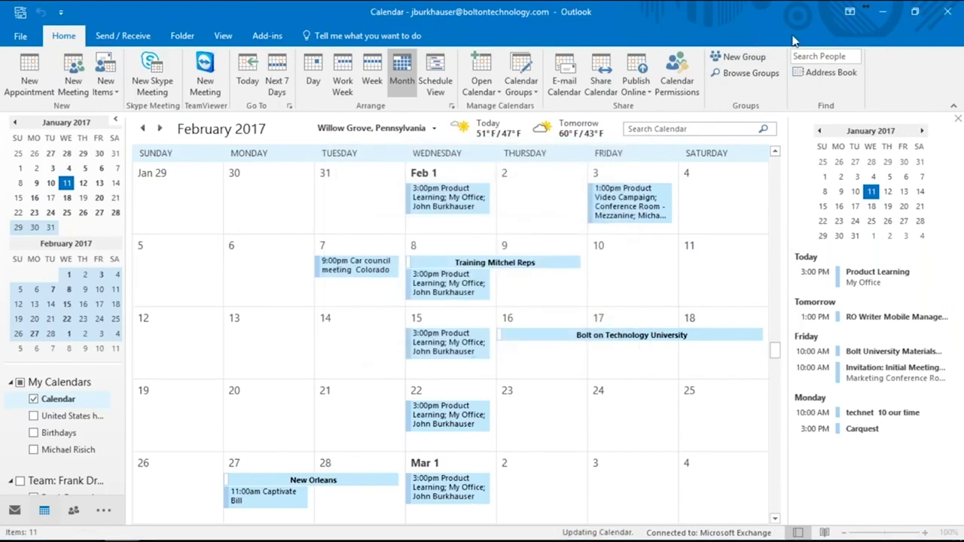
{"action": "left_click", "coordinate": [945, 8]}
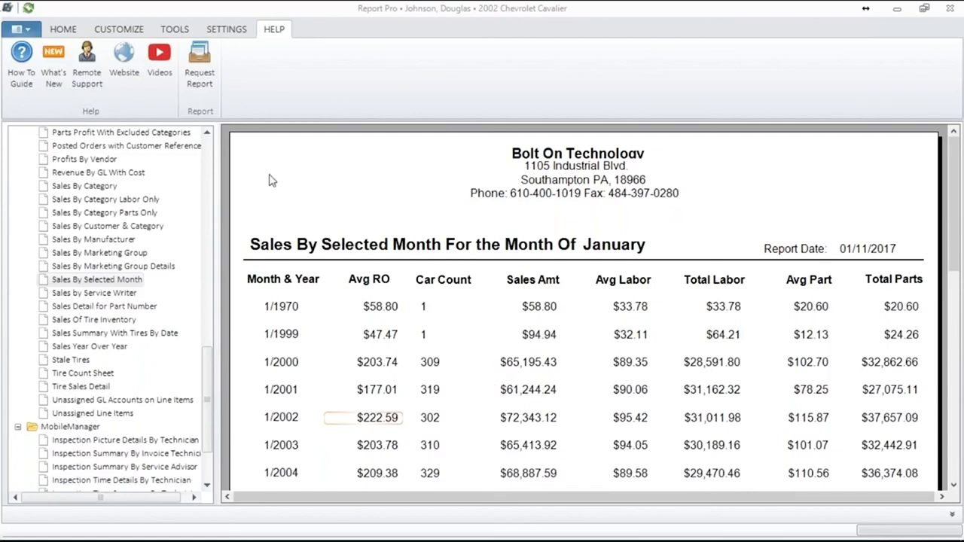
Step: Review the Quick Invoice template, printer and copies settings in Report Pro, close them unsaved and display the Quick Reports commands
{"action": "left_click", "coordinate": [232, 29]}
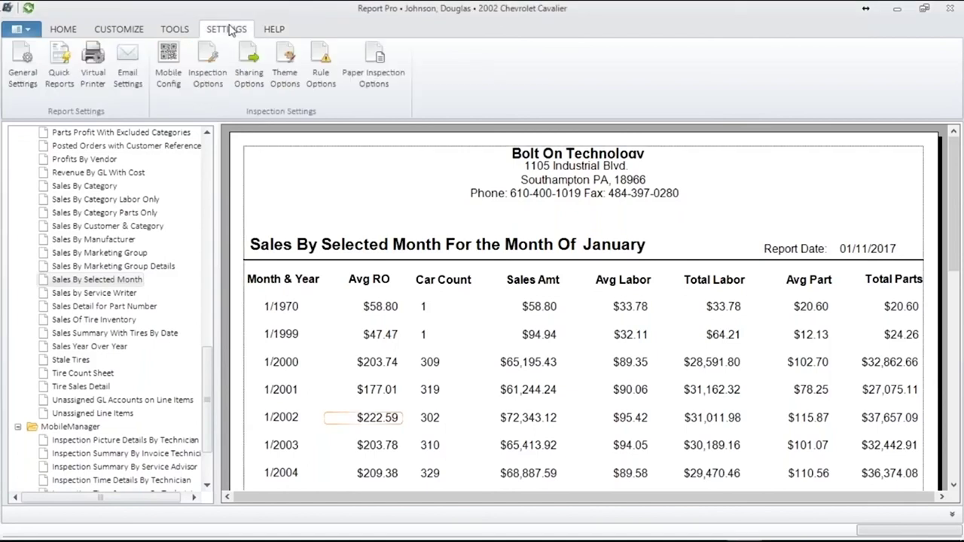
{"action": "left_click", "coordinate": [23, 59]}
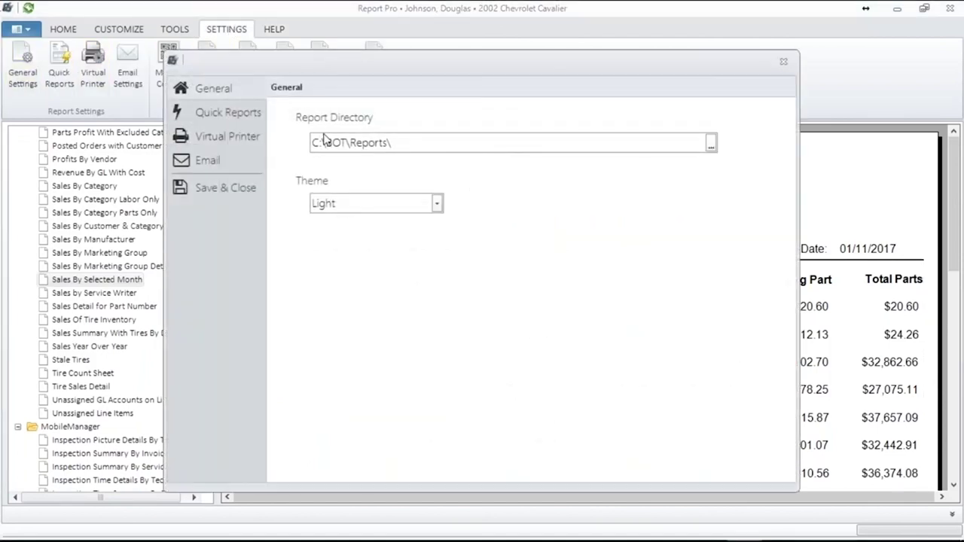
{"action": "left_click", "coordinate": [234, 116]}
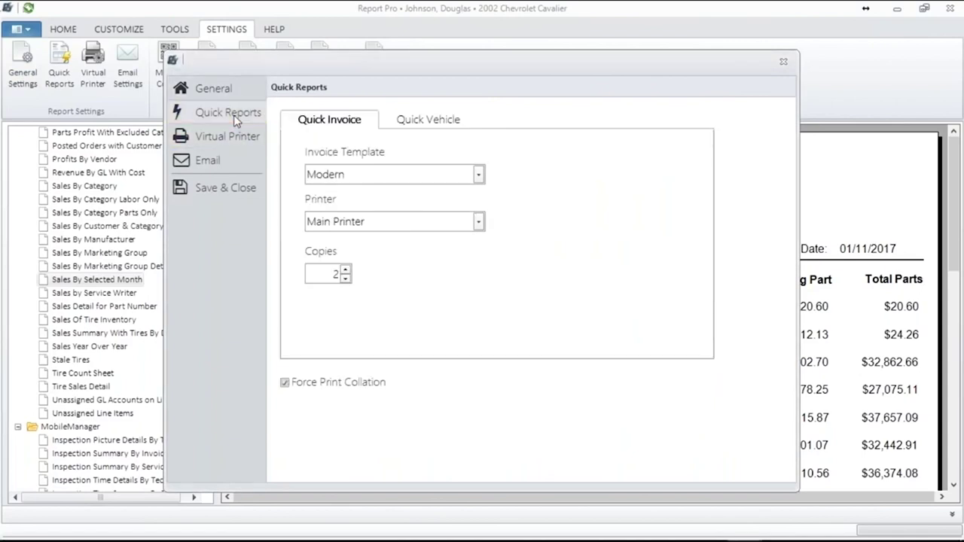
{"action": "left_click", "coordinate": [353, 173]}
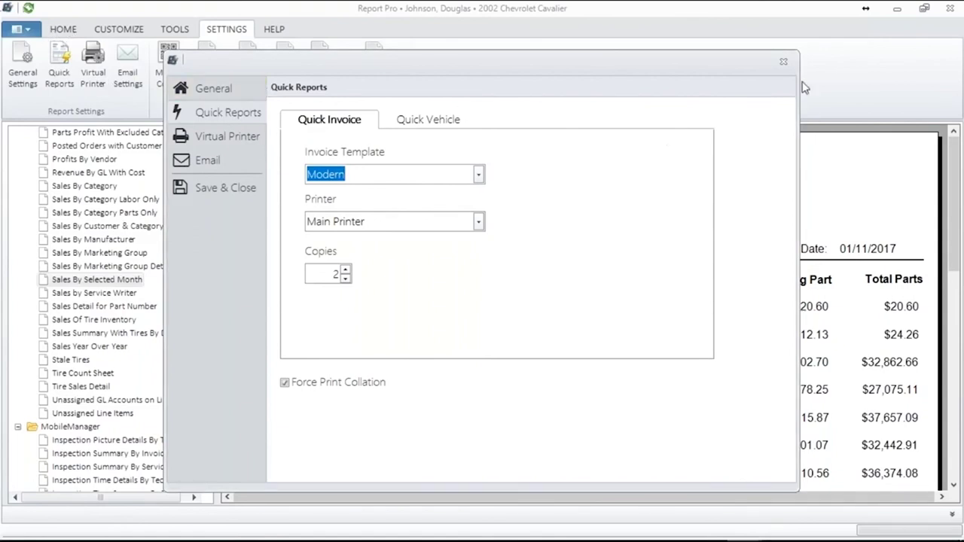
{"action": "left_click", "coordinate": [783, 61]}
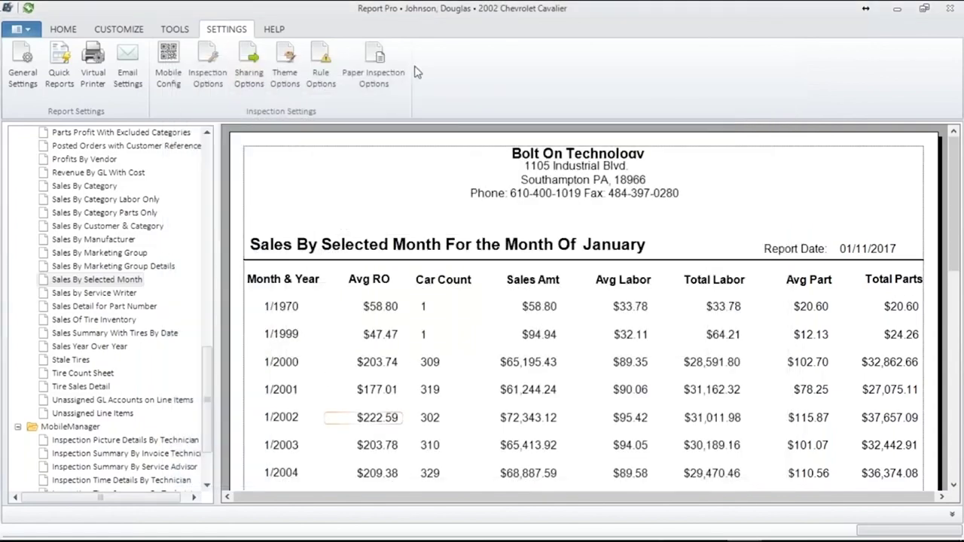
{"action": "left_click", "coordinate": [63, 28]}
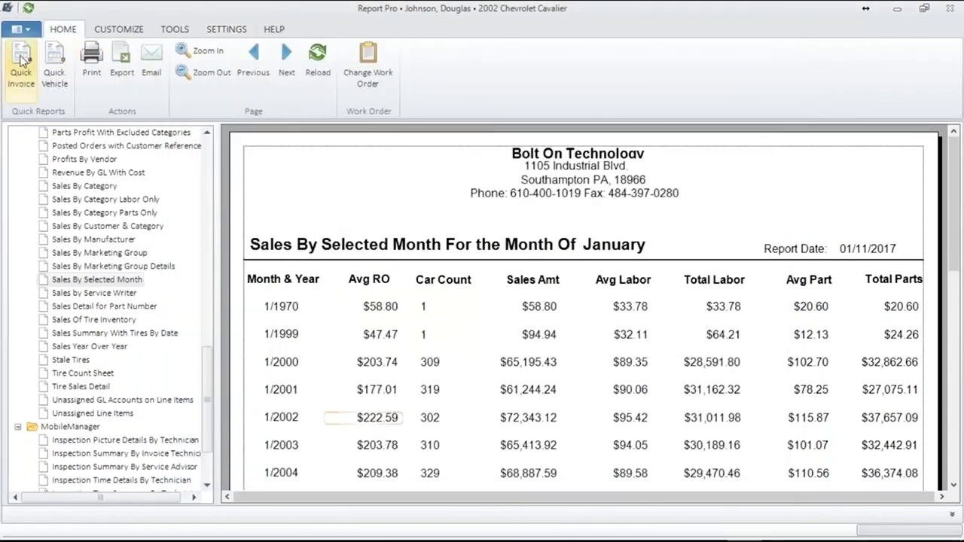